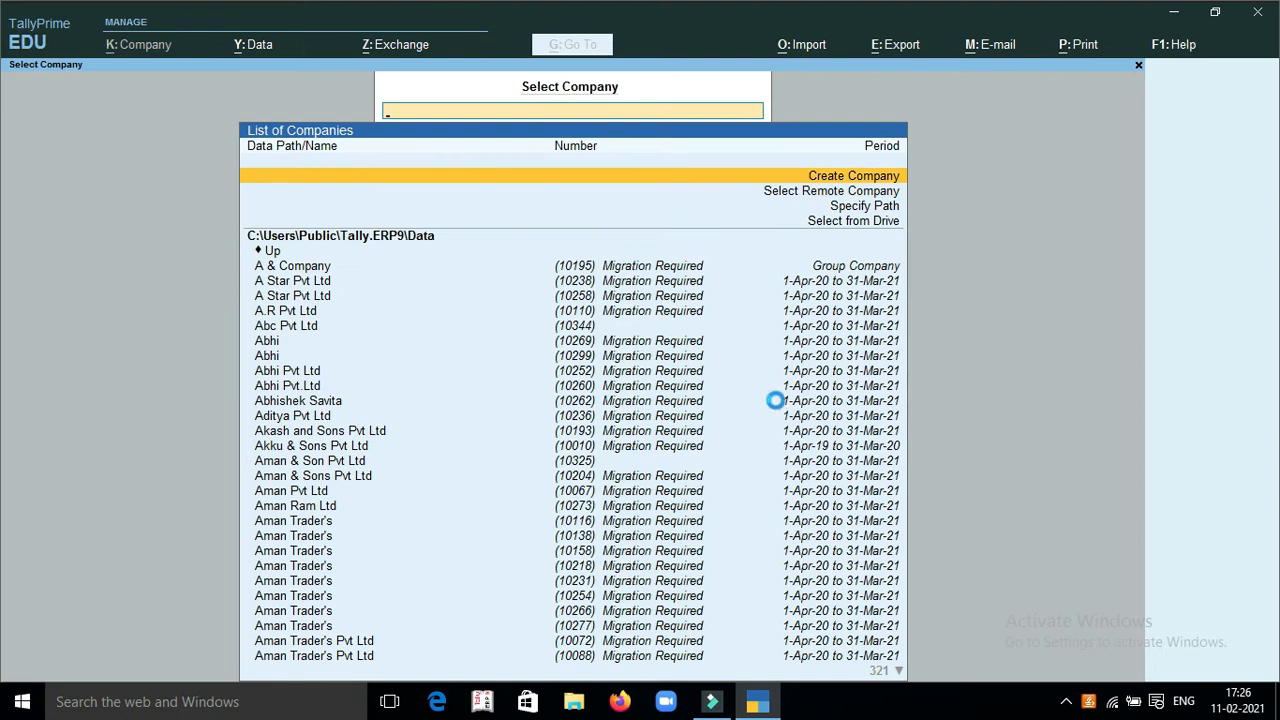
Create a new company named Assignment-4 with the state set to Uttar Pradesh, leaving the other details at their defaults
key("Return")
type("Assignmen")
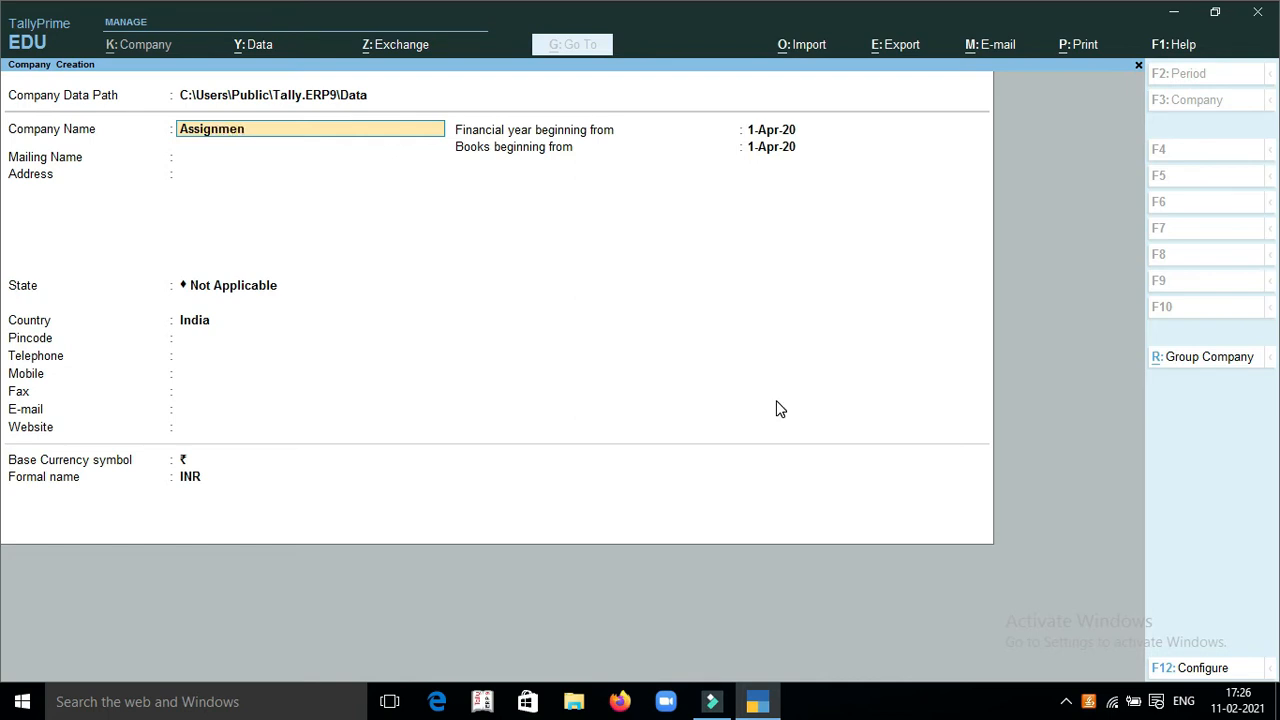
type("t-4")
key("Return")
key("Return")
key("Return")
key("Return")
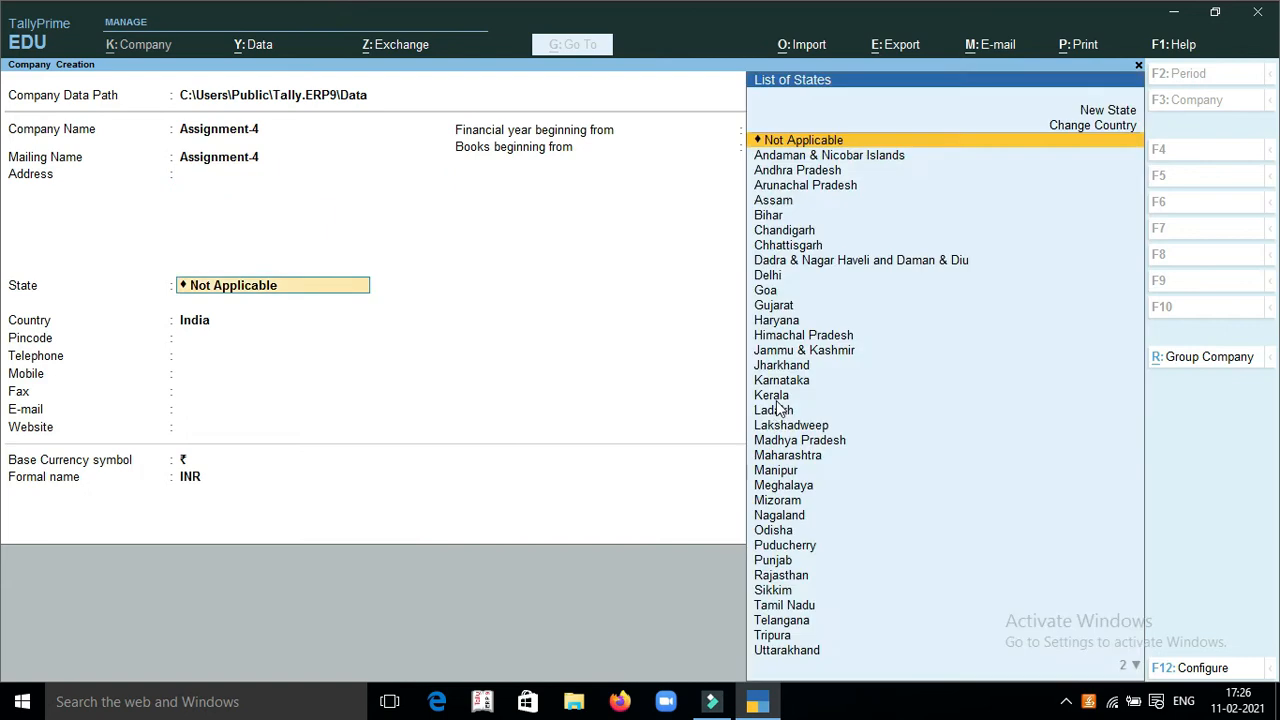
key("Return")
type("U")
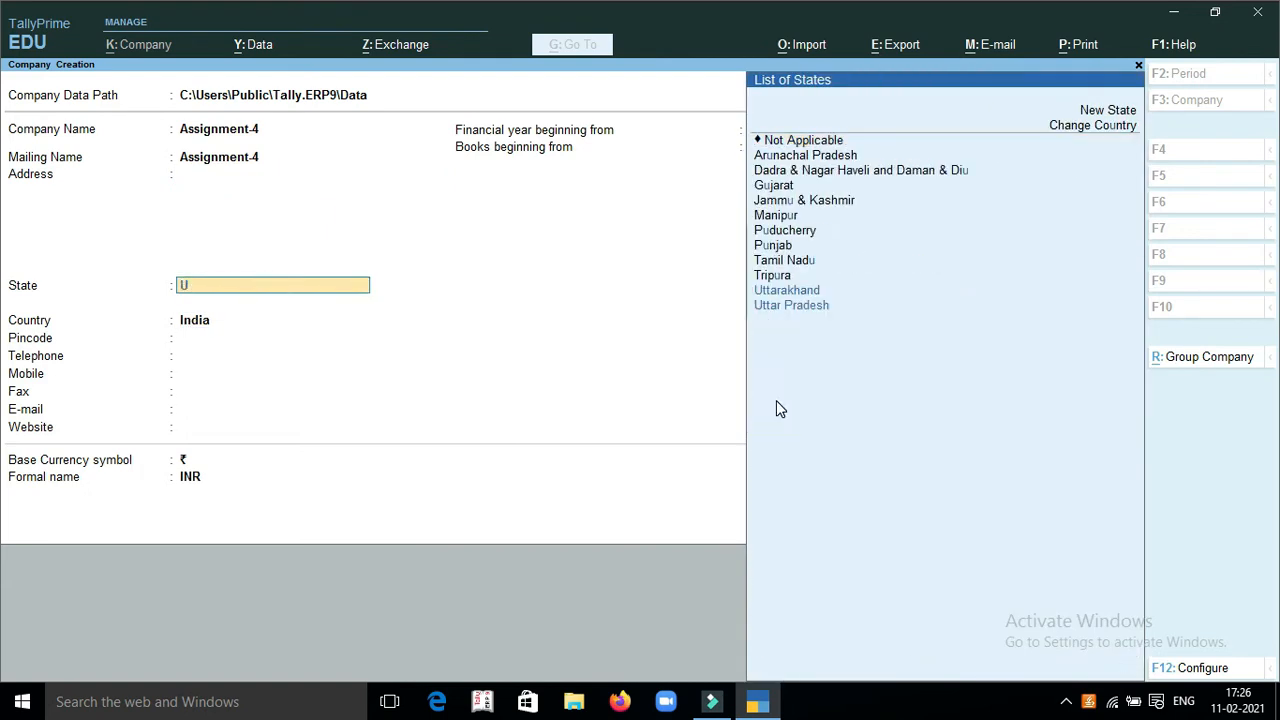
key("Return")
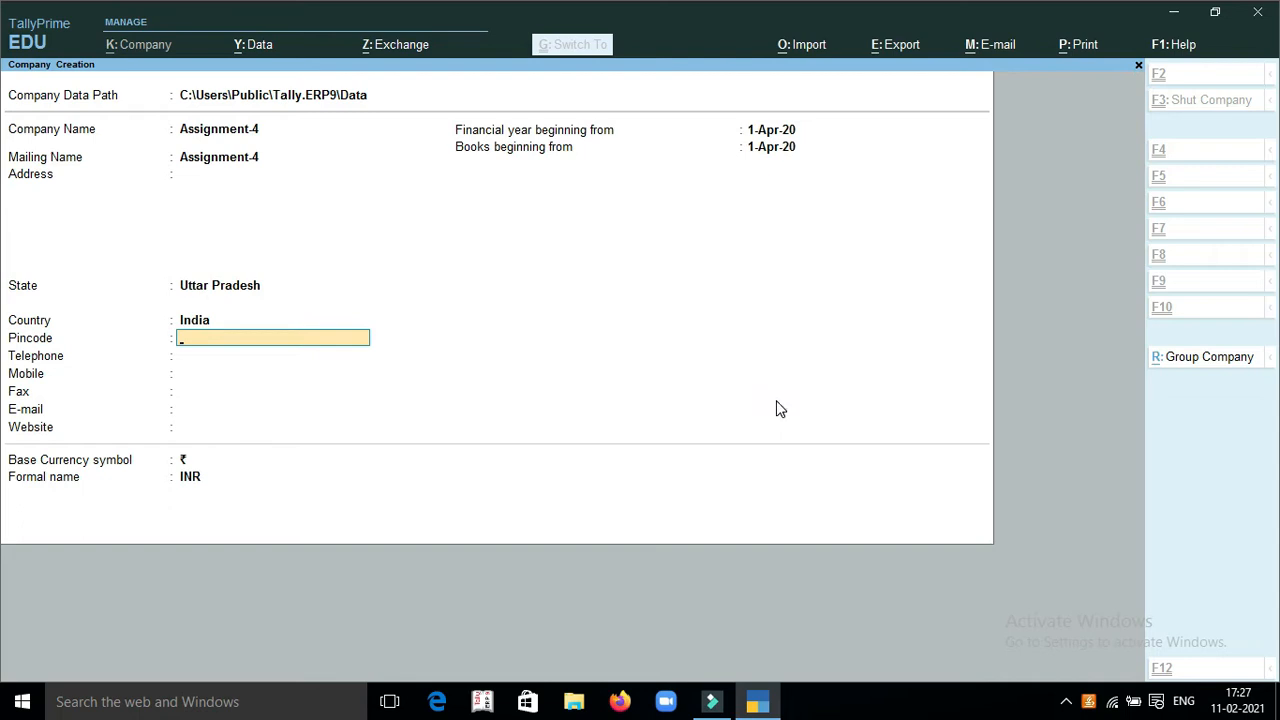
key("ctrl+a")
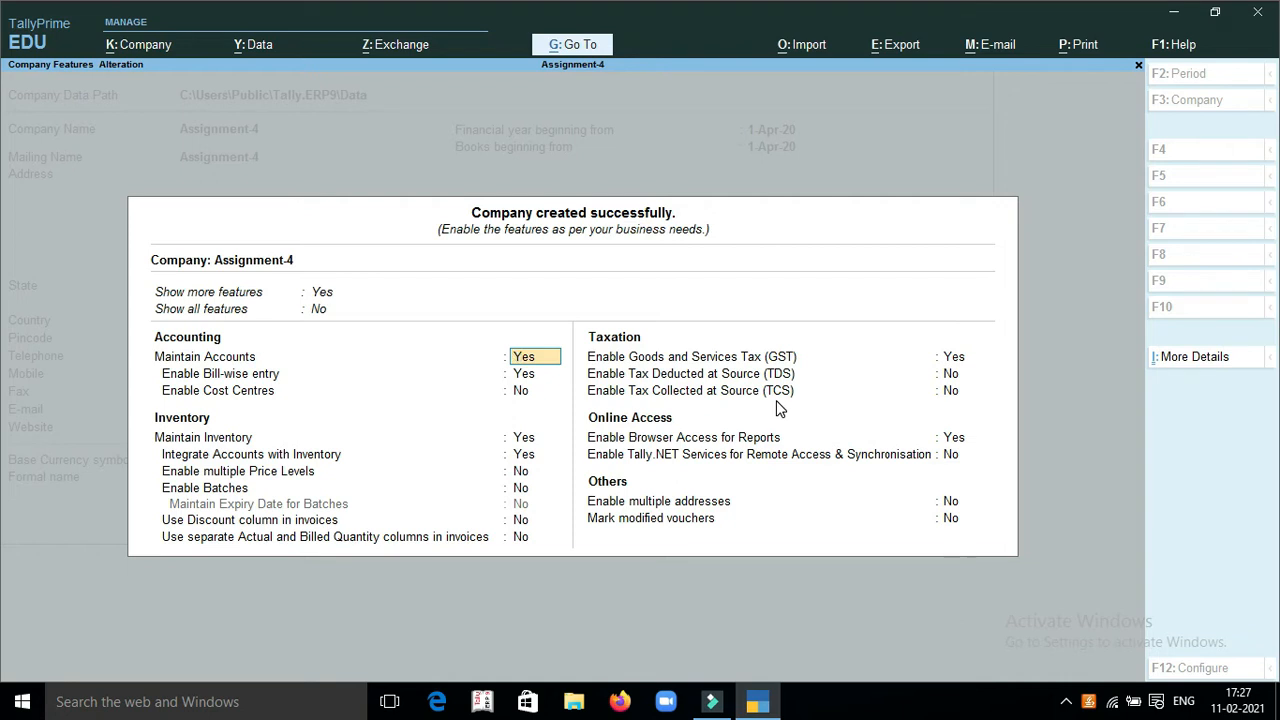
Turn off Maintain Inventory in the features of company Assignment-4, keeping the accounting settings at their defaults
key("Return")
key("Return")
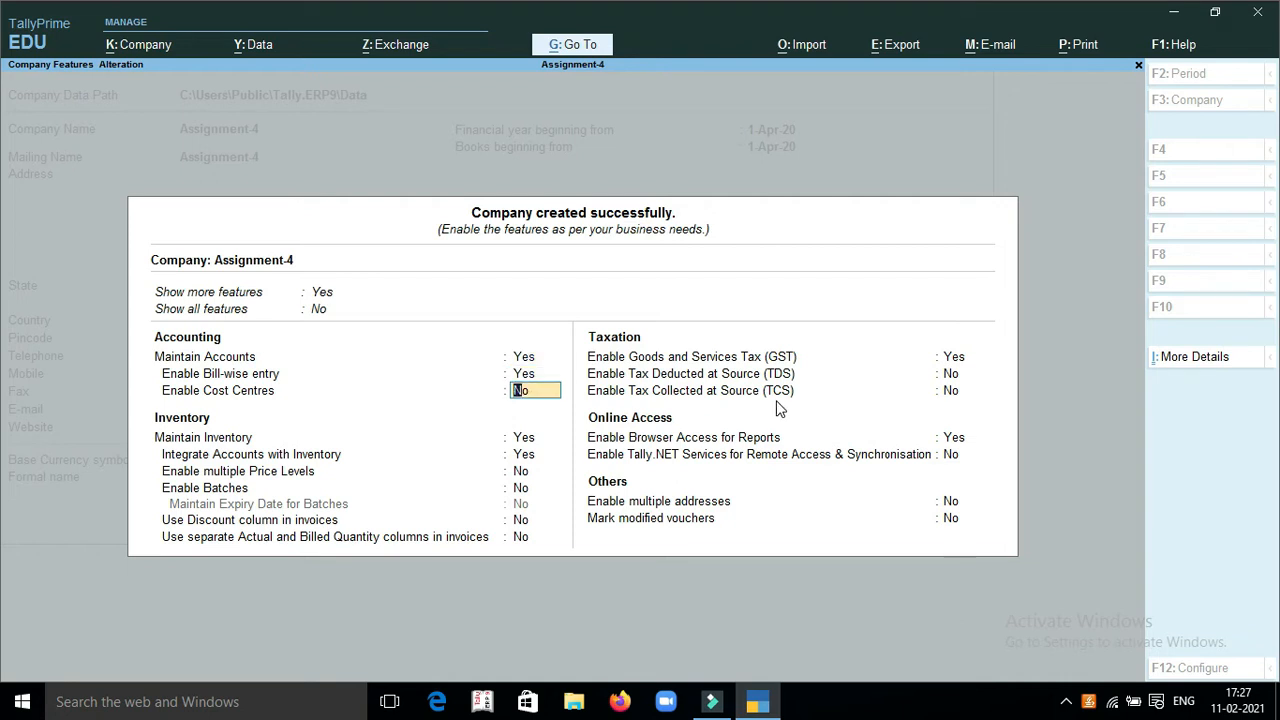
key("Return")
type("n")
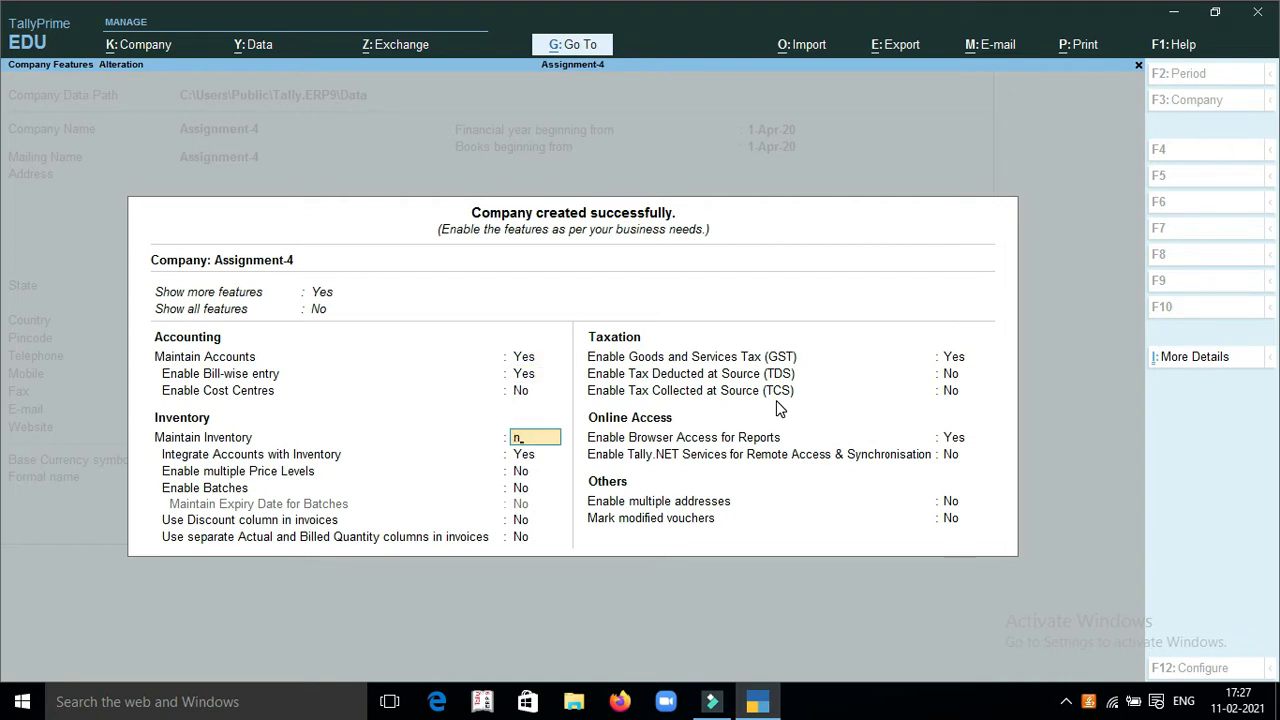
key("Return")
Disable Goods and Services Tax (GST), keep the remaining features at their defaults, and accept the company features
type("n")
key("Return")
key("Return")
key("Return")
type("y")
key("Return")
key("Return")
key("Return")
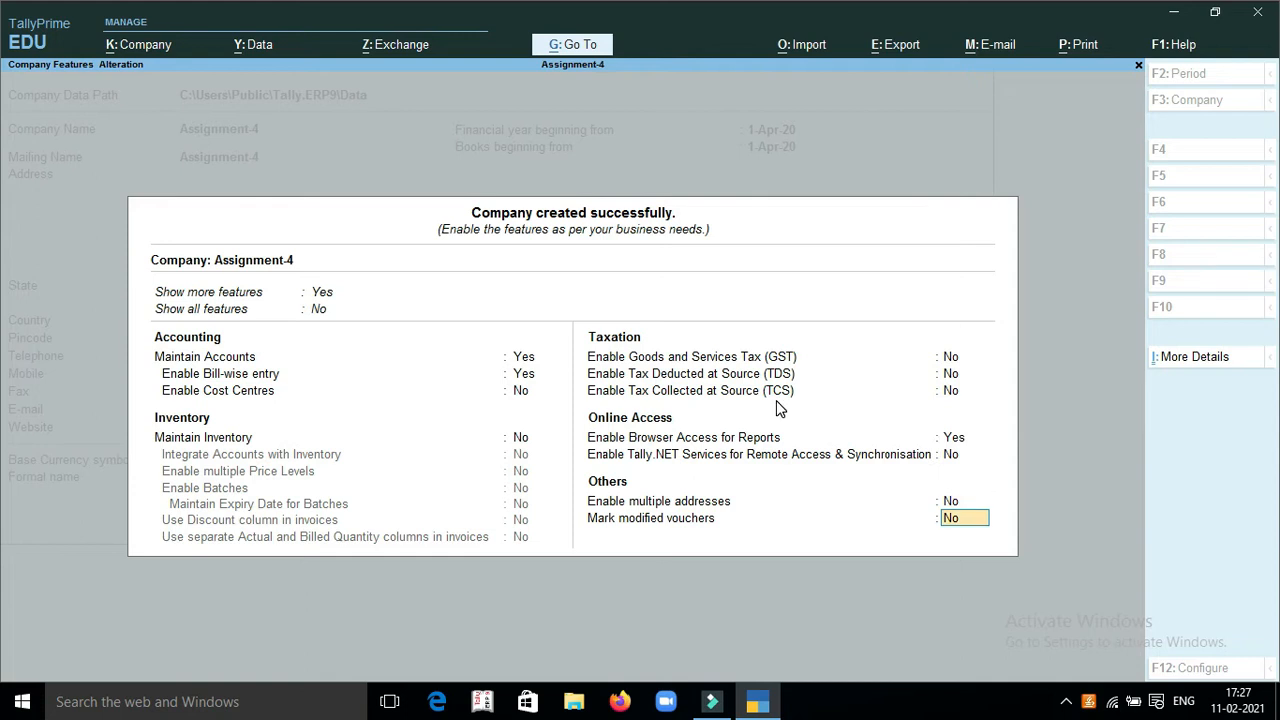
key("Return")
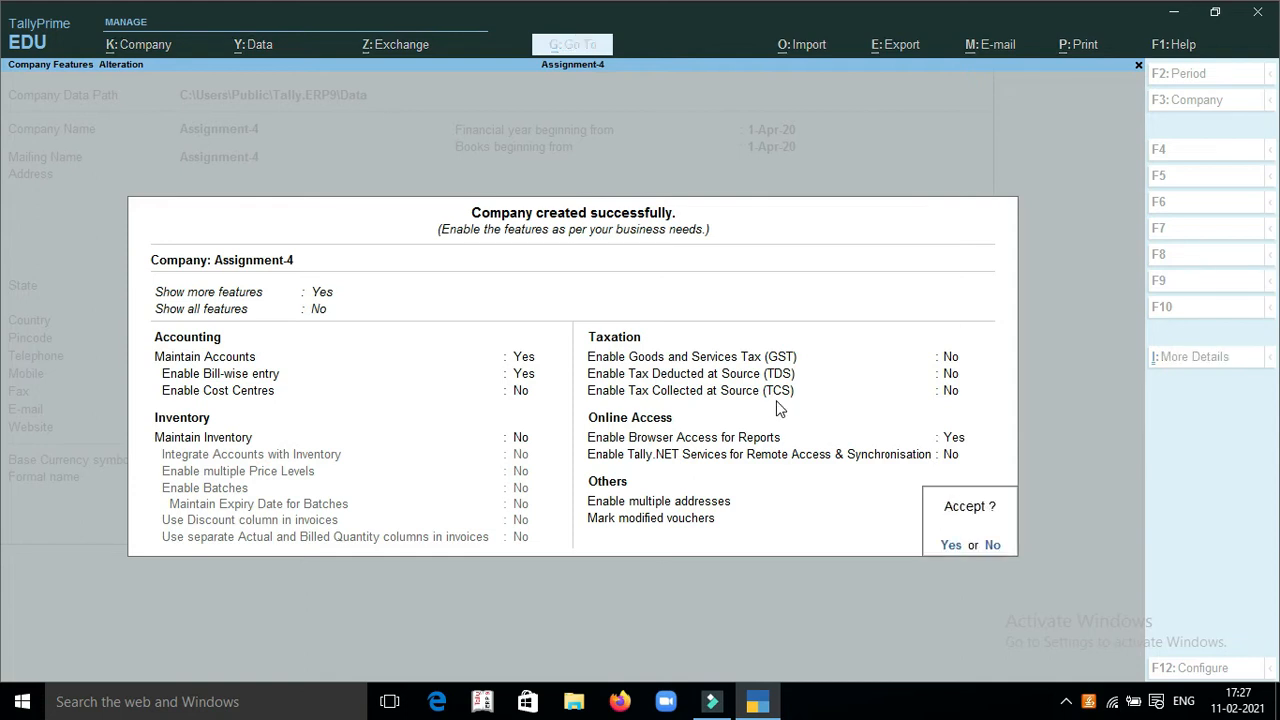
key("y")
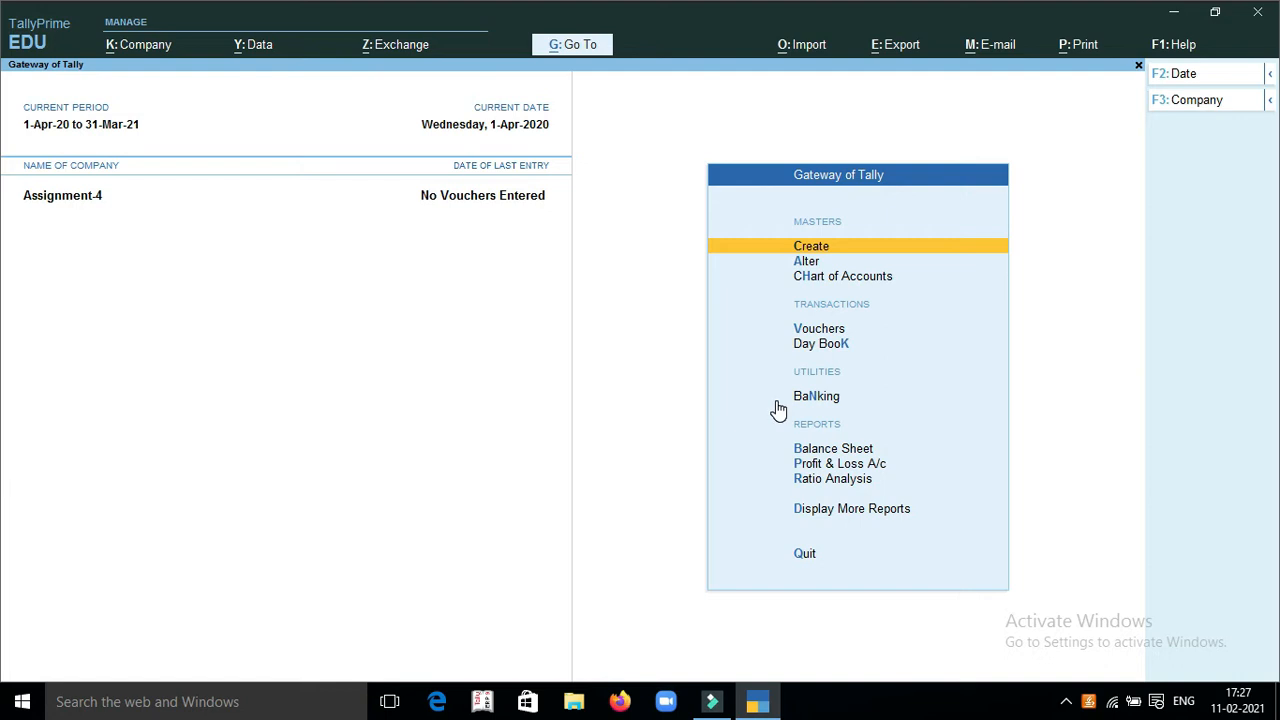
Open voucher entry from the Gateway of Tally and change the voucher type to Receipt
key("Down")
key("Down")
key("Down")
key("Return")
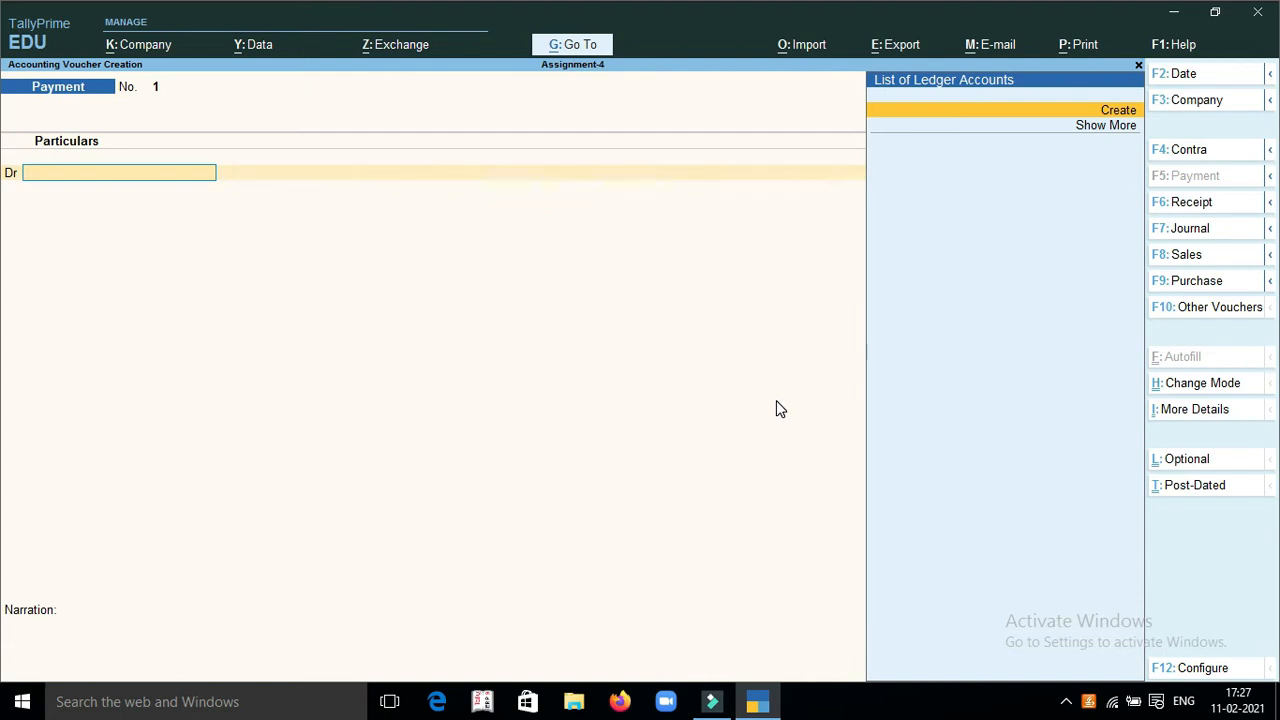
key("Down")
key("Up")
key("F6")
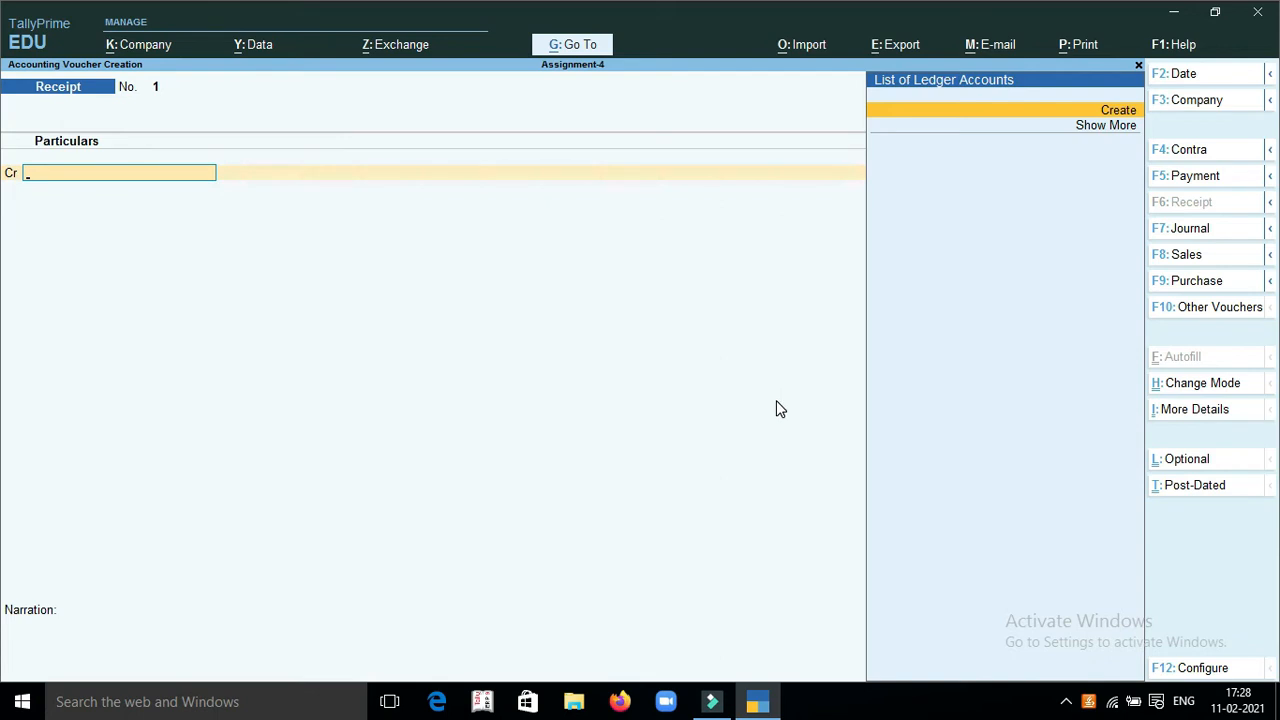
Start a new ledger from the receipt's credit line, named with the owner's full name followed by Capital
key("alt+c")
type("C")
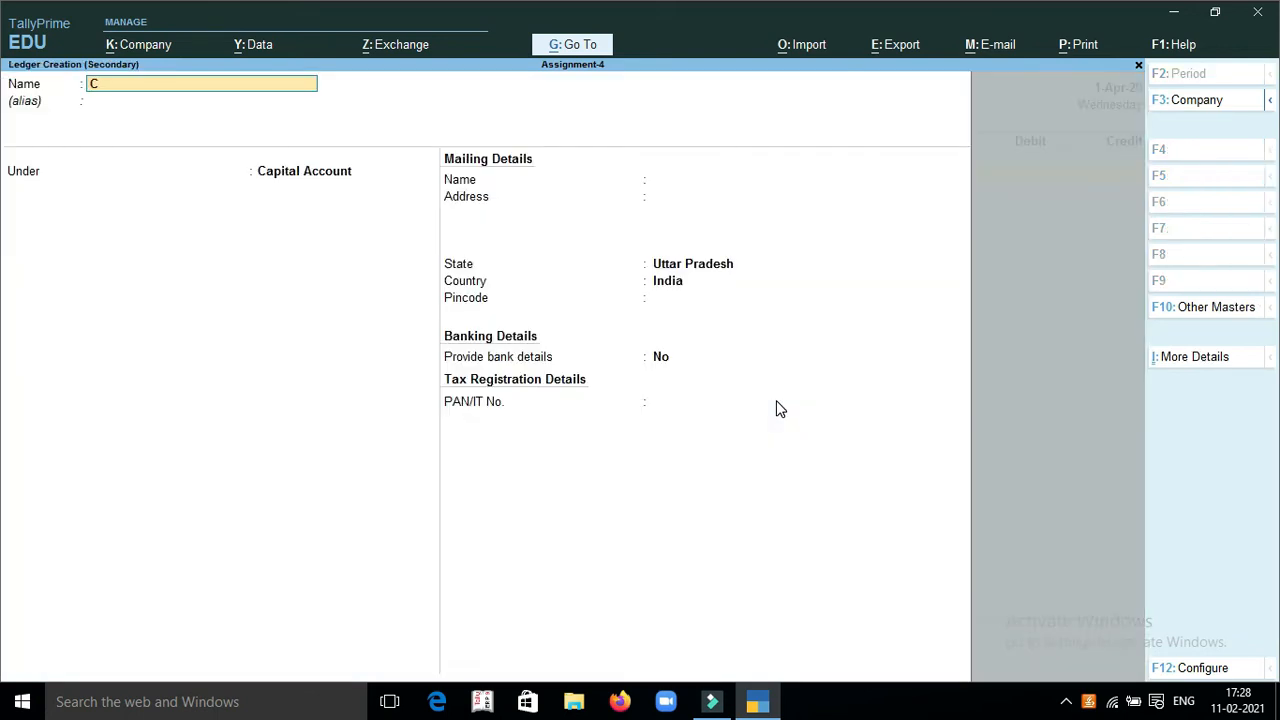
type("aptial")
key("BackSpace")
key("BackSpace")
key("BackSpace")
key("BackSpace")
key("BackSpace")
key("BackSpace")
type("Anand Mohan Cp")
key("BackSpace")
type("apital")
key("Return")
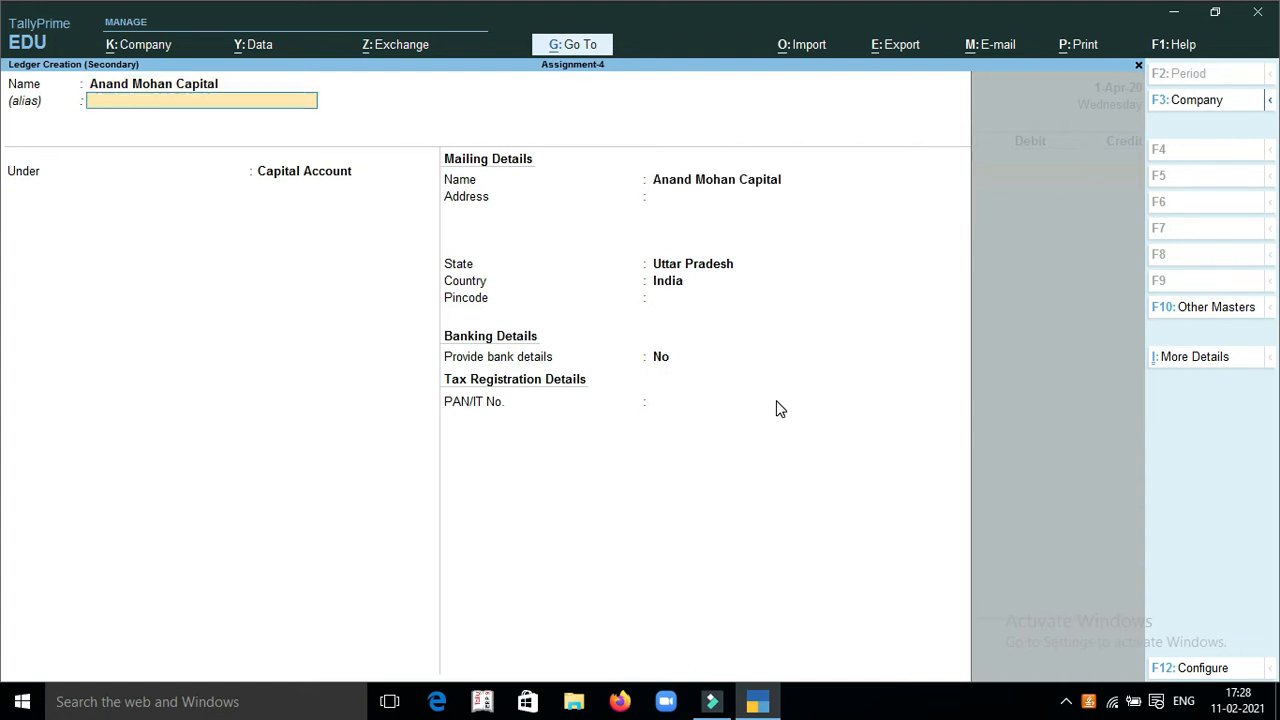
Keep the new ledger under Capital Account with default mailing, banking and tax details, and save it
key("Return")
key("Return")
key("Return")
key("Return")
key("Return")
key("Return")
key("Return")
key("Return")
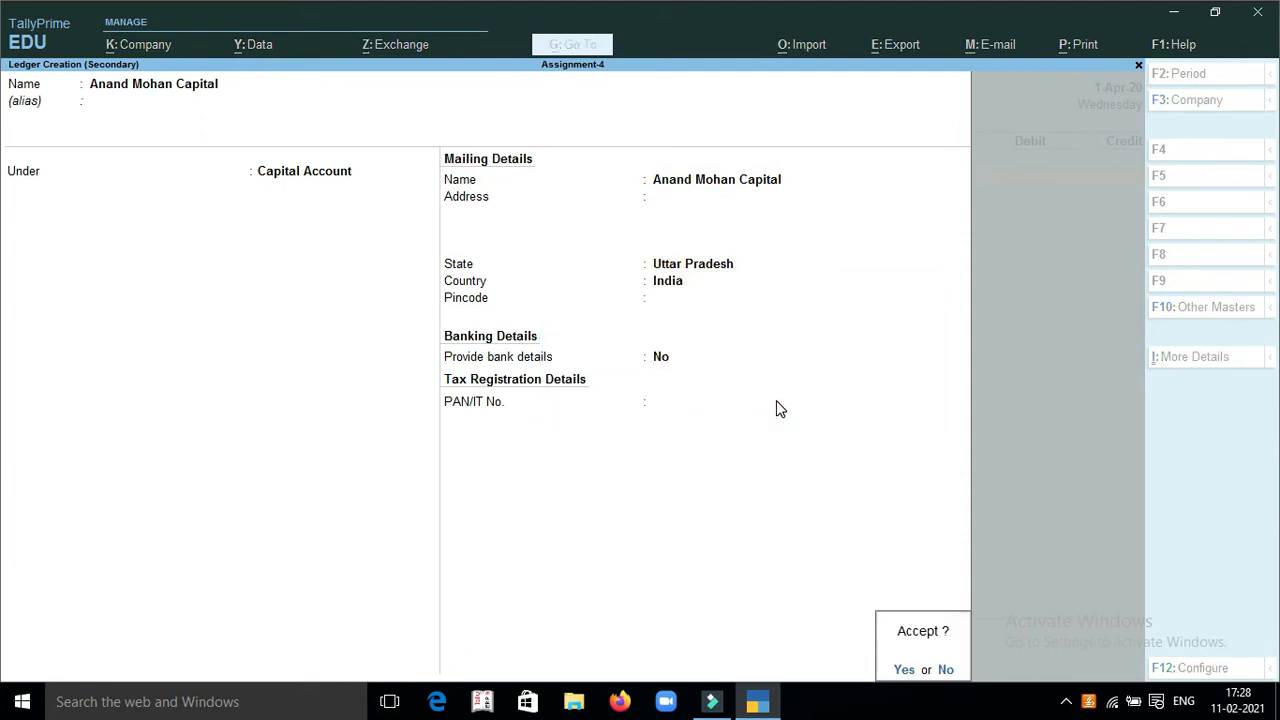
Credit the owner's capital ledger with 175000, debit Cash for the same amount, and save the receipt voucher
key("Return")
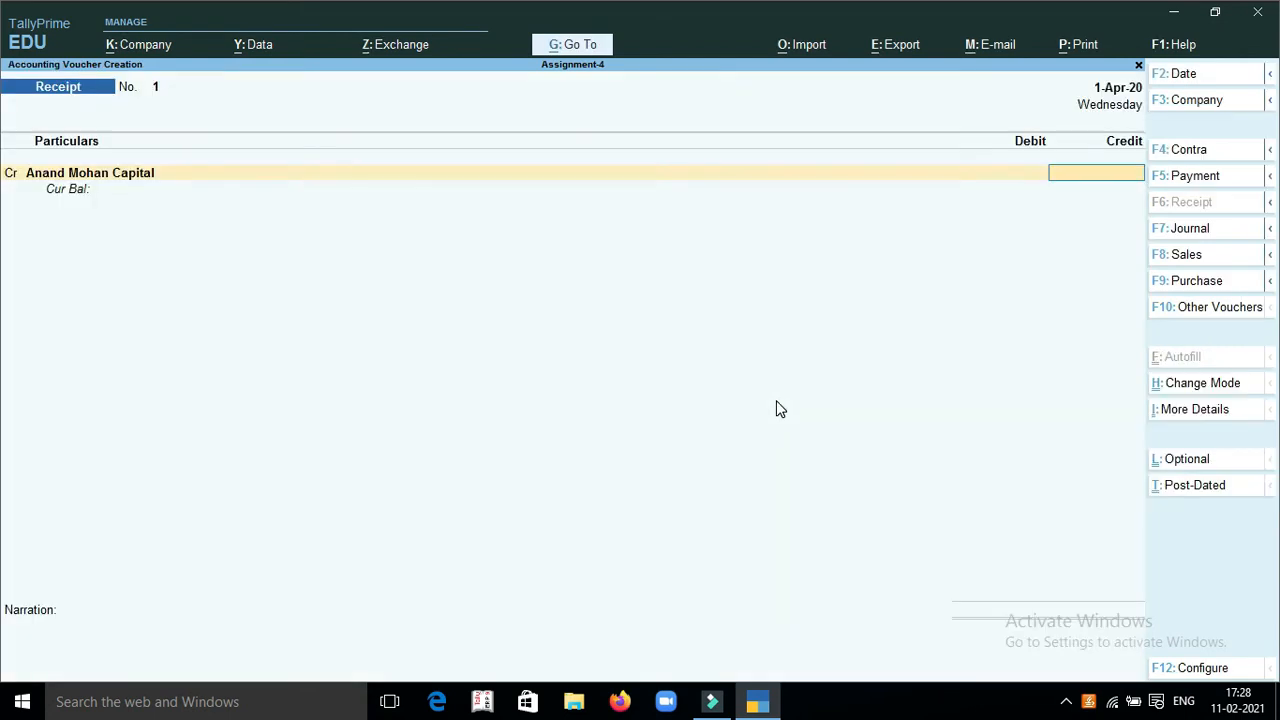
type("175000")
key("Return")
key("Return")
type("Cas")
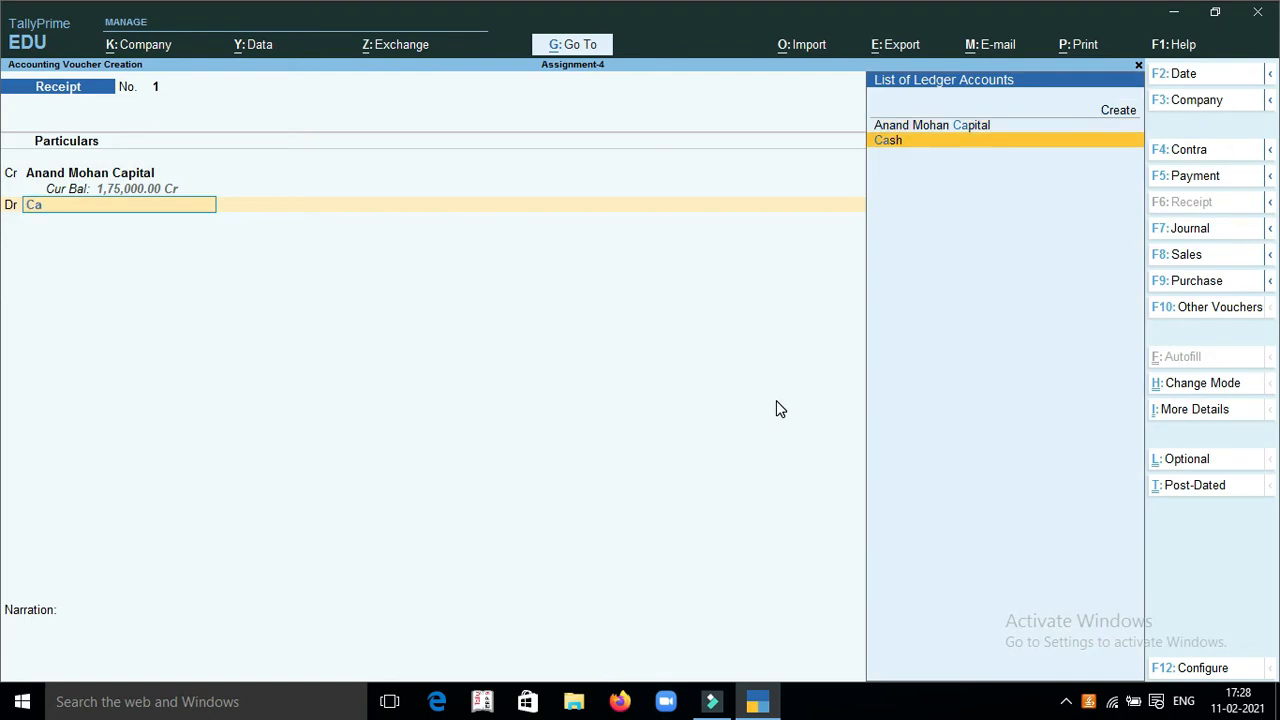
key("Return")
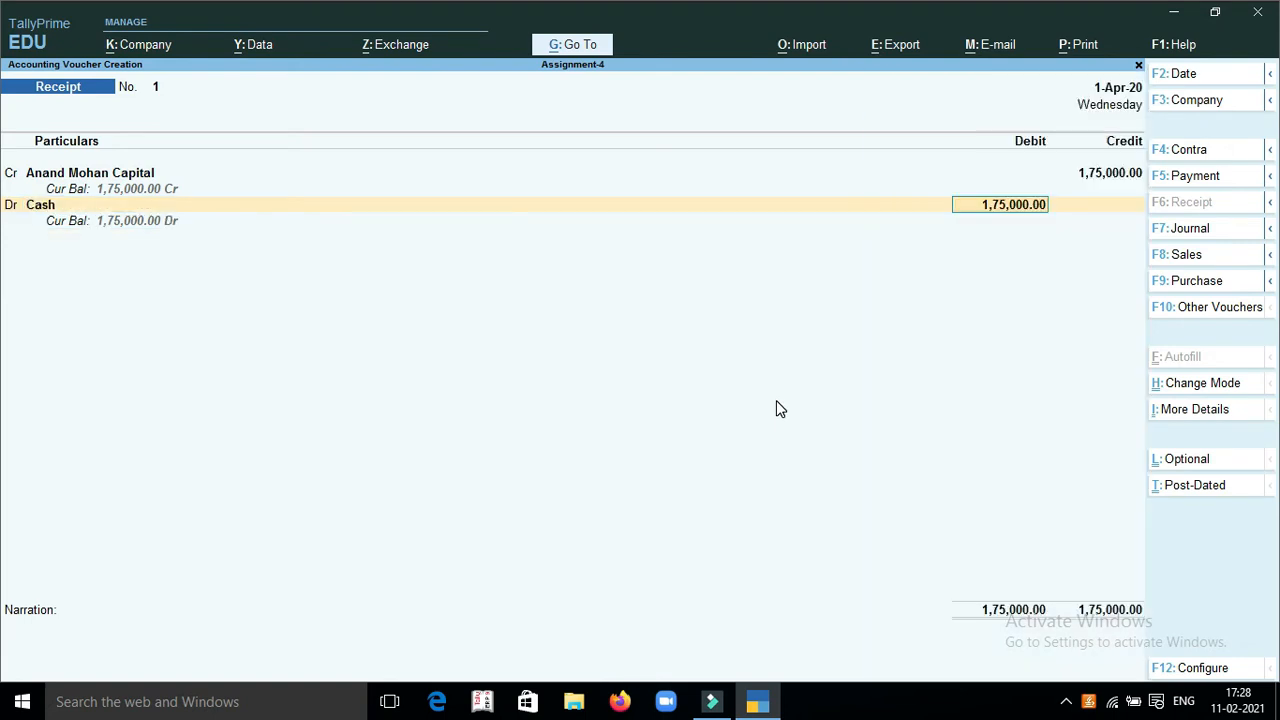
key("Return")
key("Return")
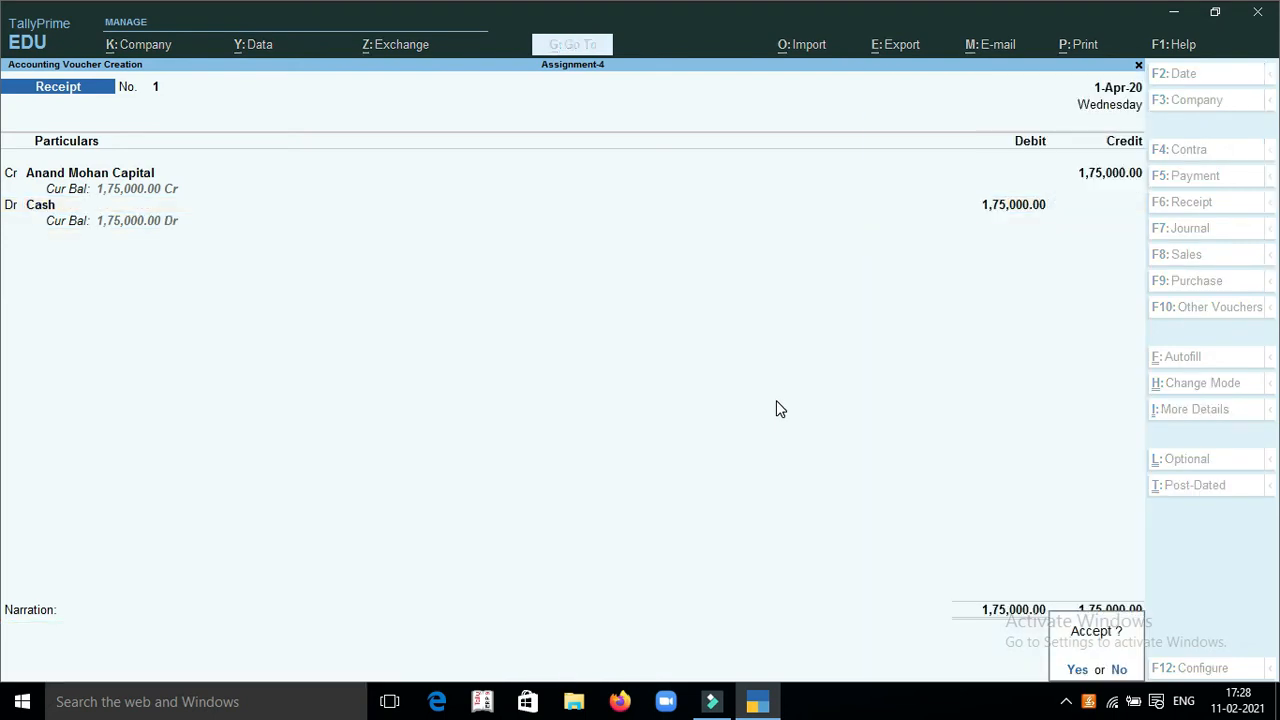
key("y")
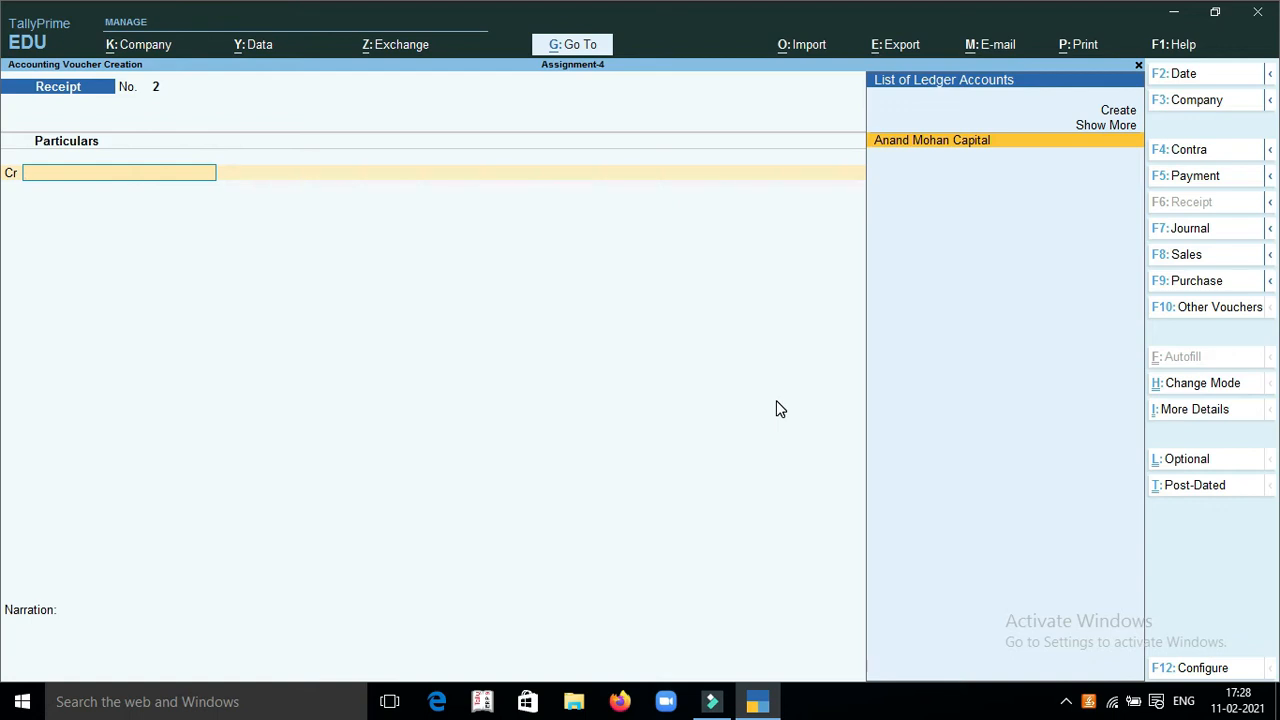
Start a Contra voucher and credit Cash with 75000
key("F4")
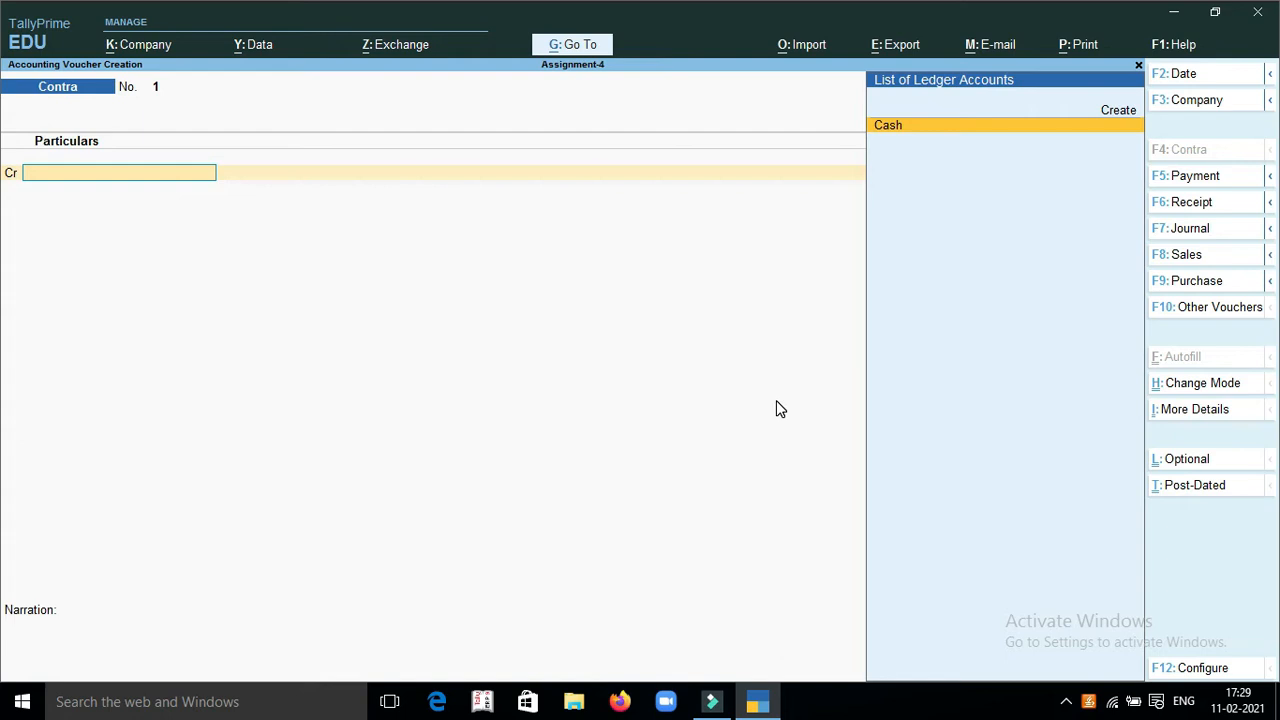
key("Return")
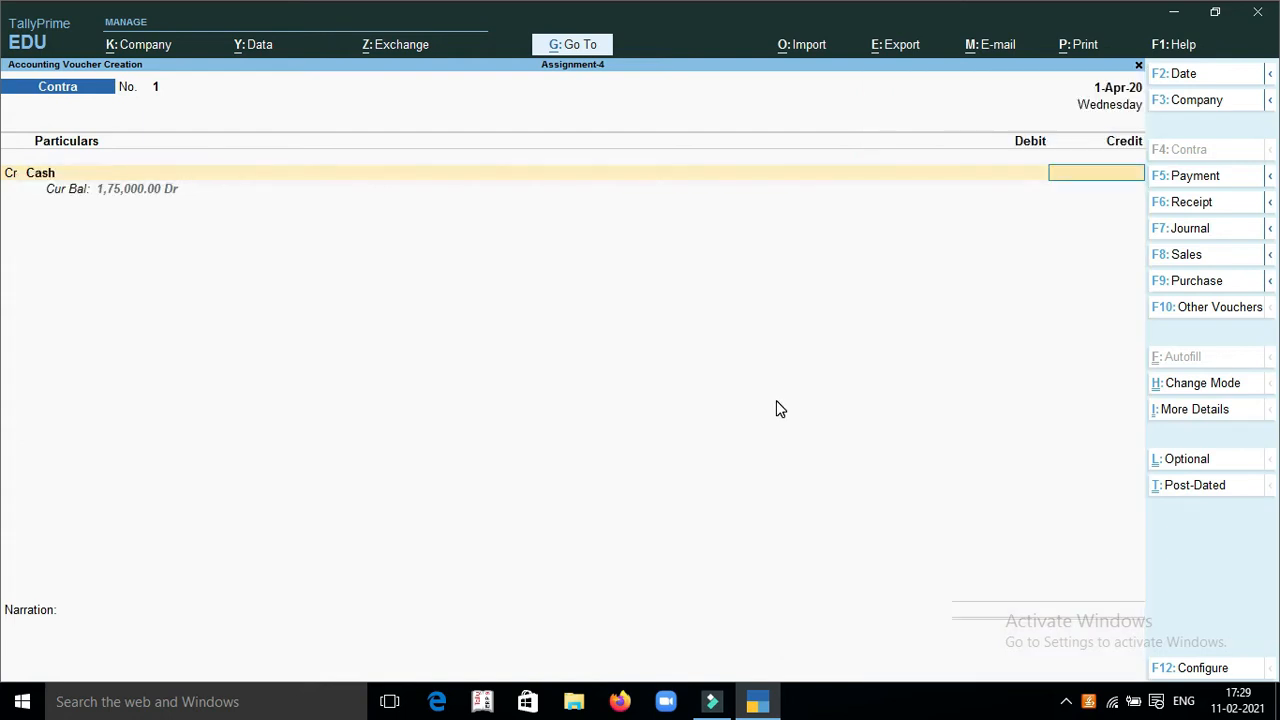
type("75000")
key("Return")
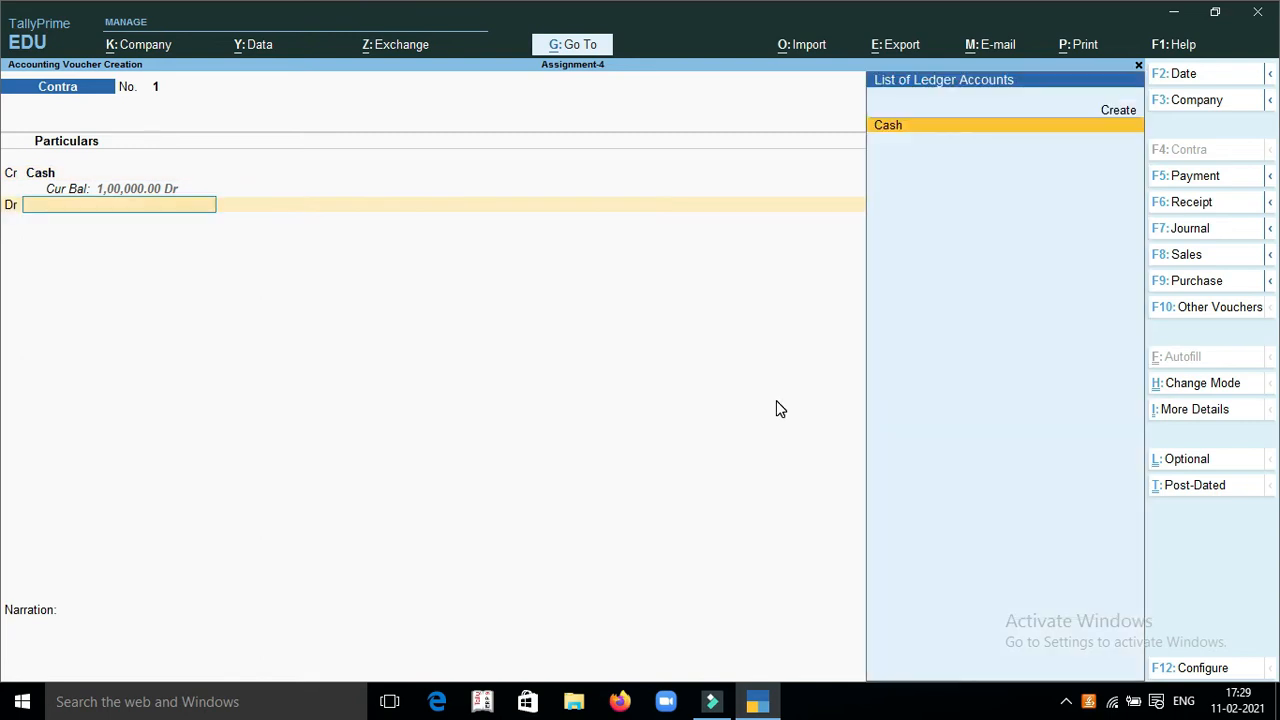
Create a ledger named Sndicate Bank under Bank Accounts for the contra voucher's debit line
key("Up")
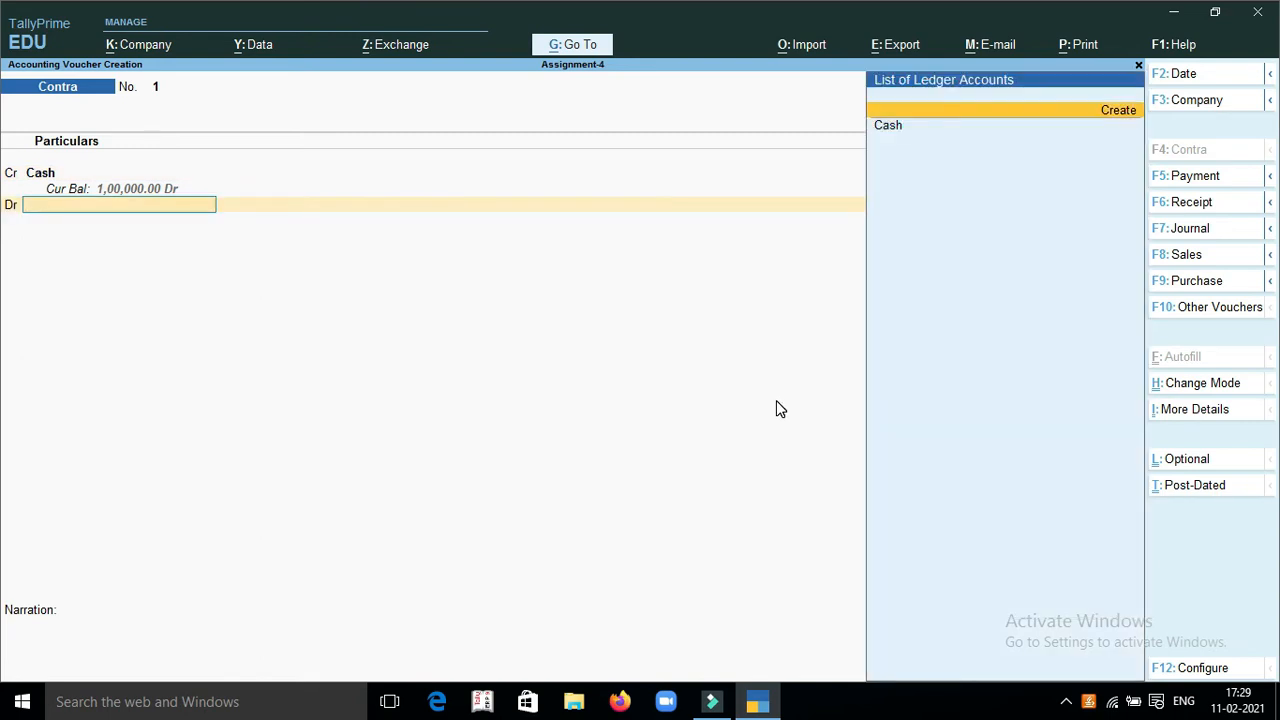
key("Return")
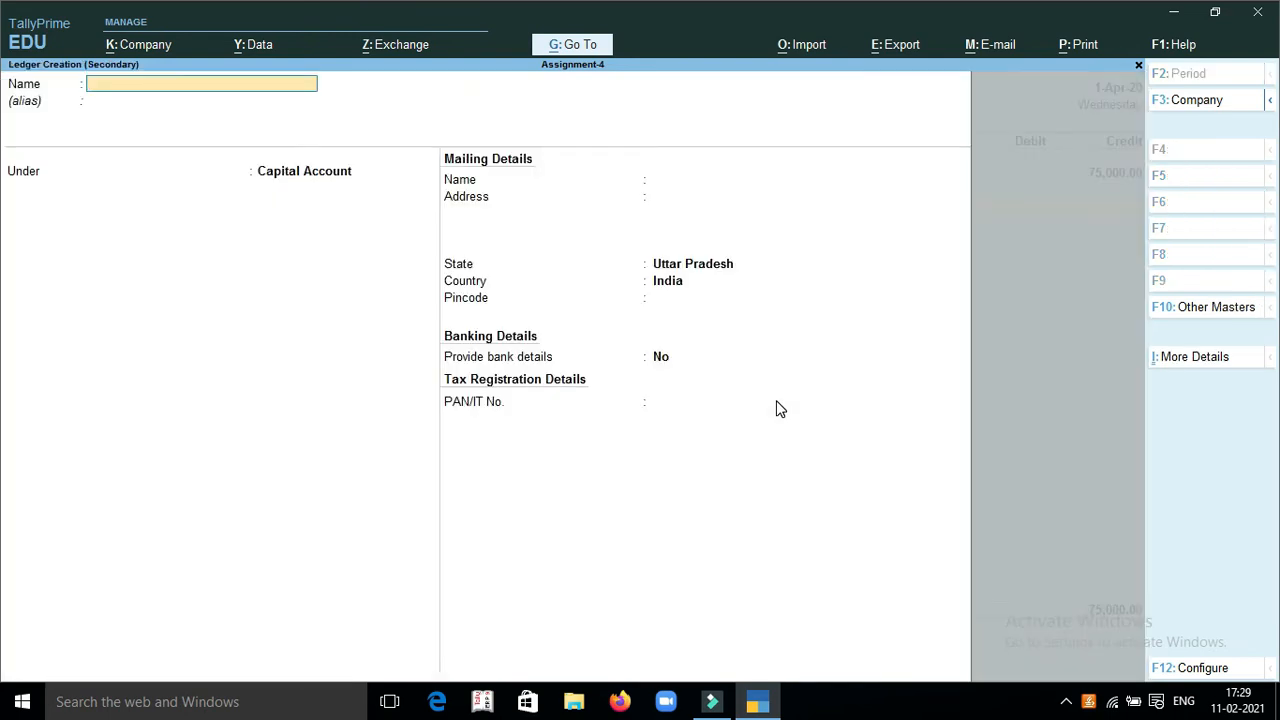
type("Sndicate Bank")
key("Return")
type("Ban")
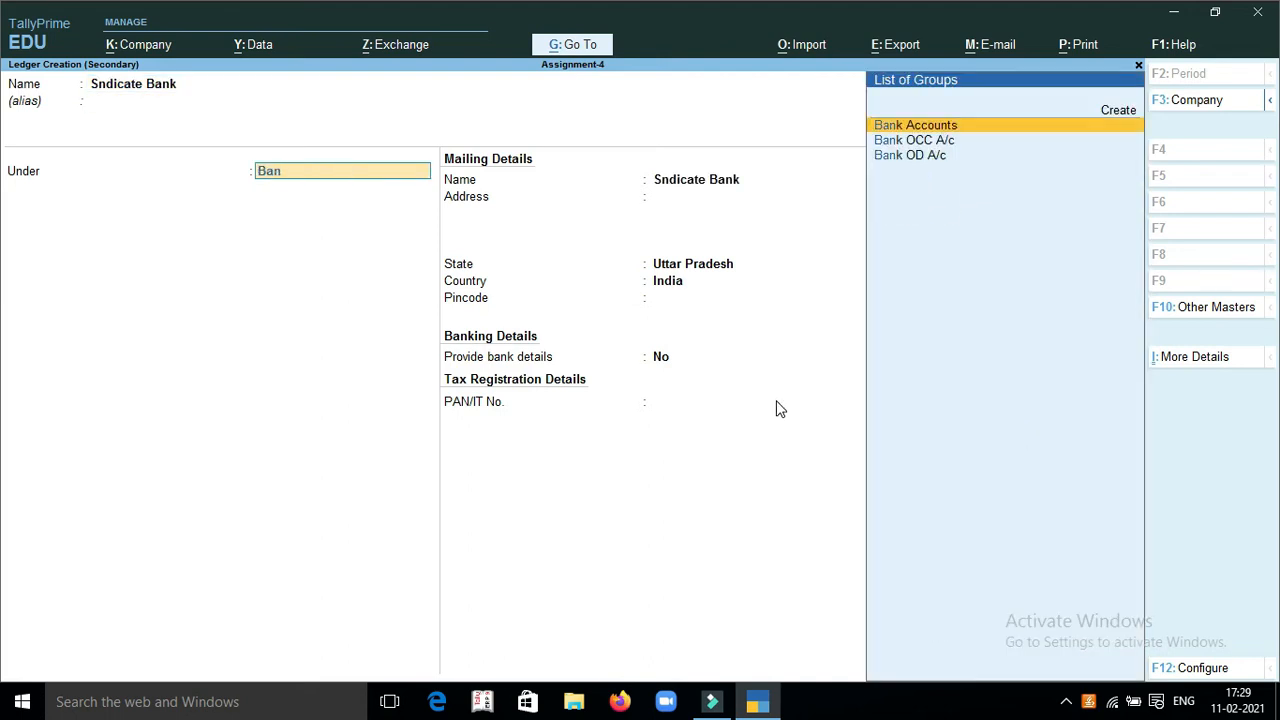
key("Return")
key("Return")
key("Return")
key("Return")
key("Return")
key("Return")
key("Return")
key("Return")
key("Return")
key("Return")
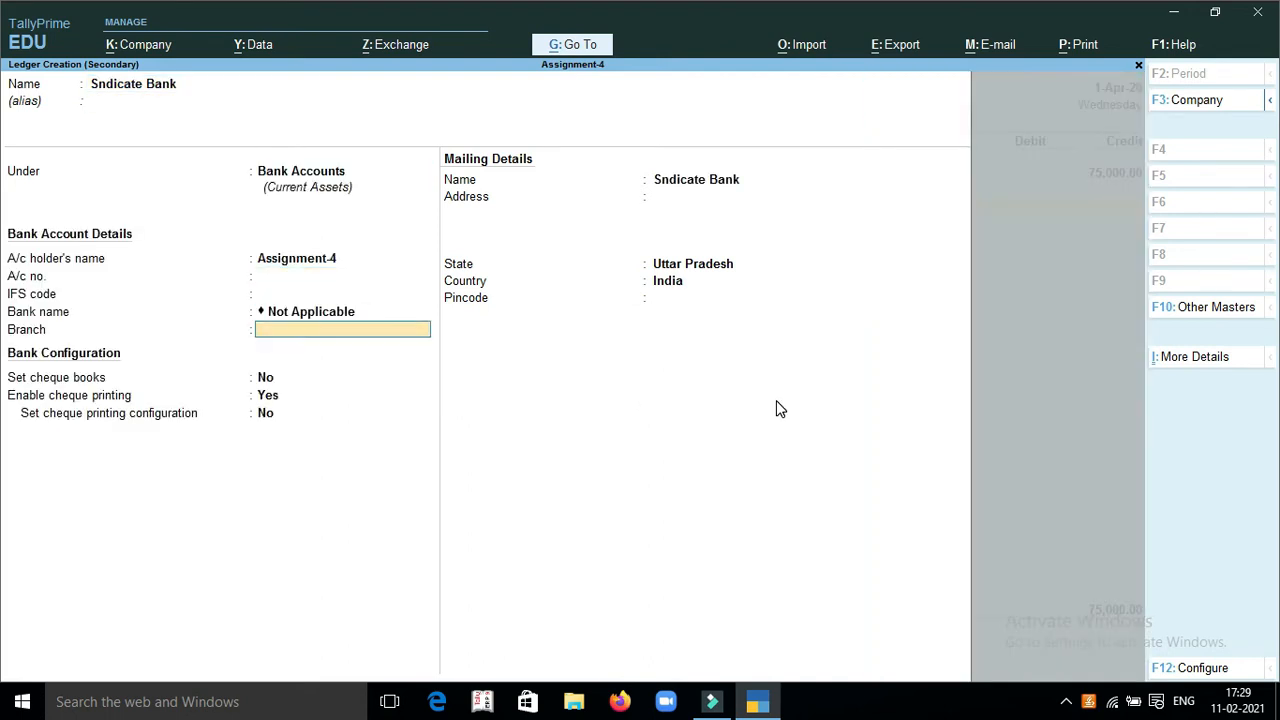
key("Return")
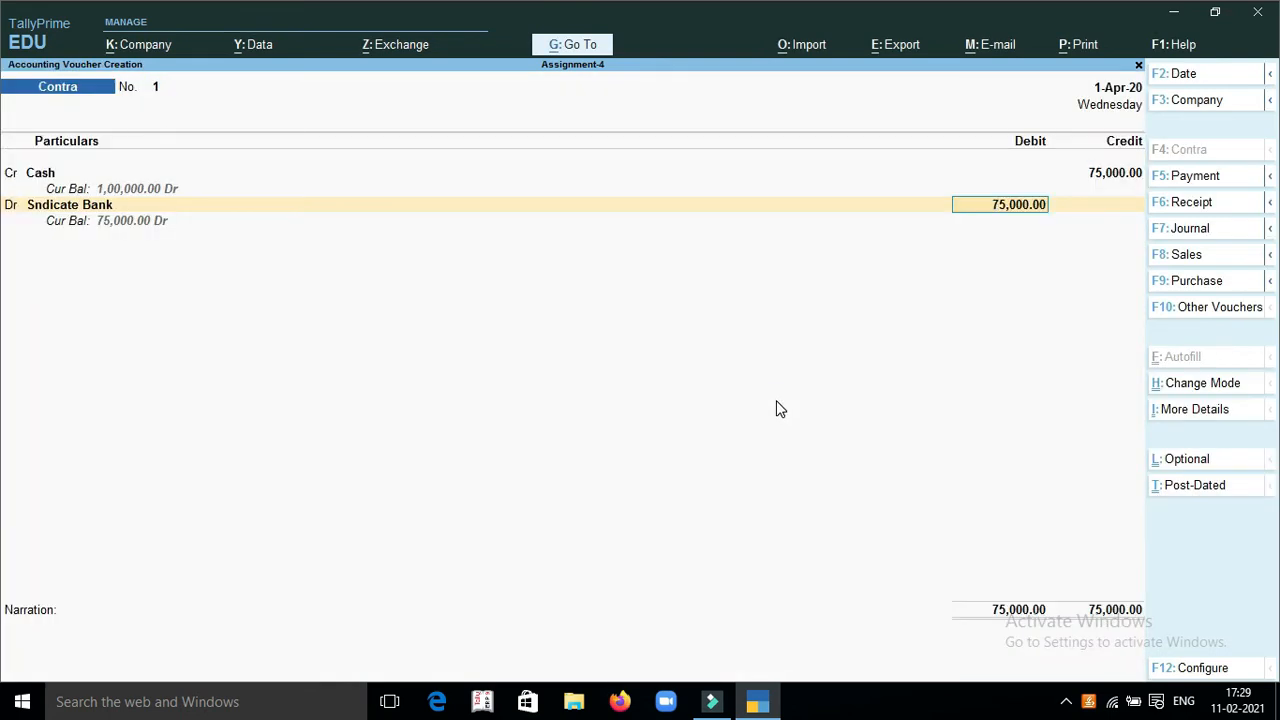
Debit Sndicate Bank with 75,000, record the cash as 150 notes of 500, and save the contra voucher
key("Return")
key("Return")
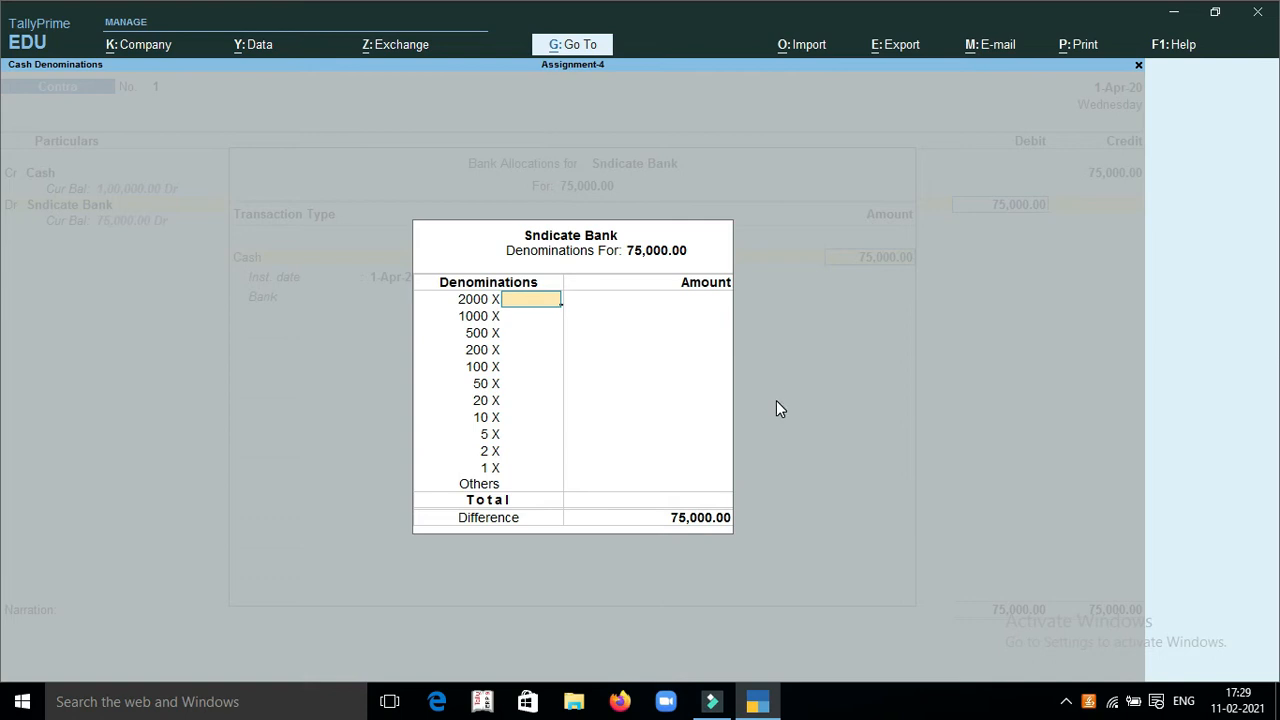
key("Return")
key("Return")
type("1")
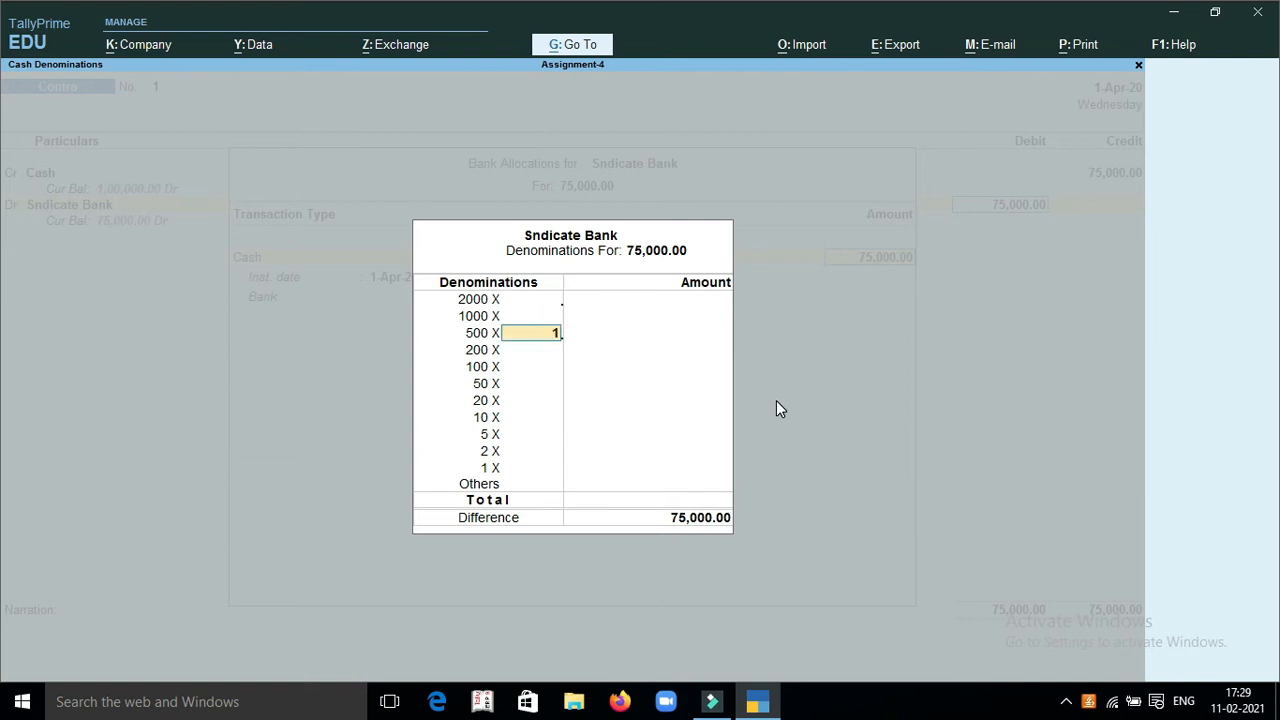
type("50")
key("Return")
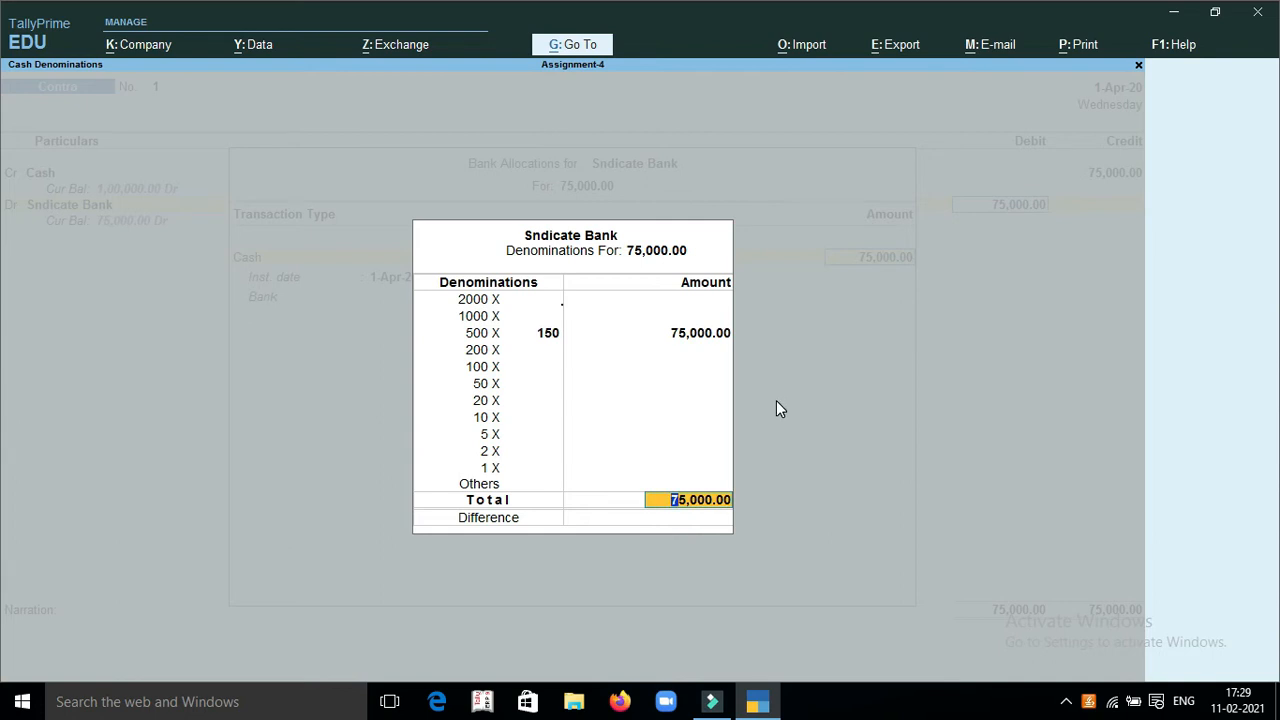
key("Return")
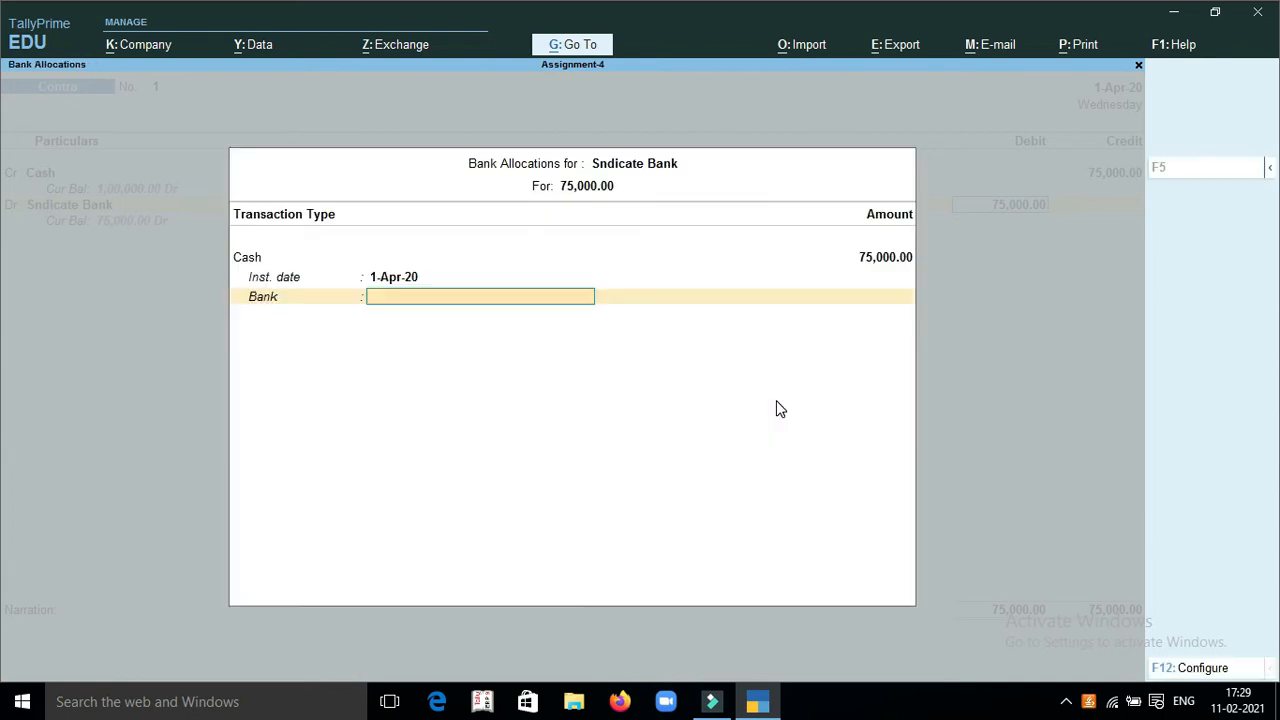
key("Return")
key("Return")
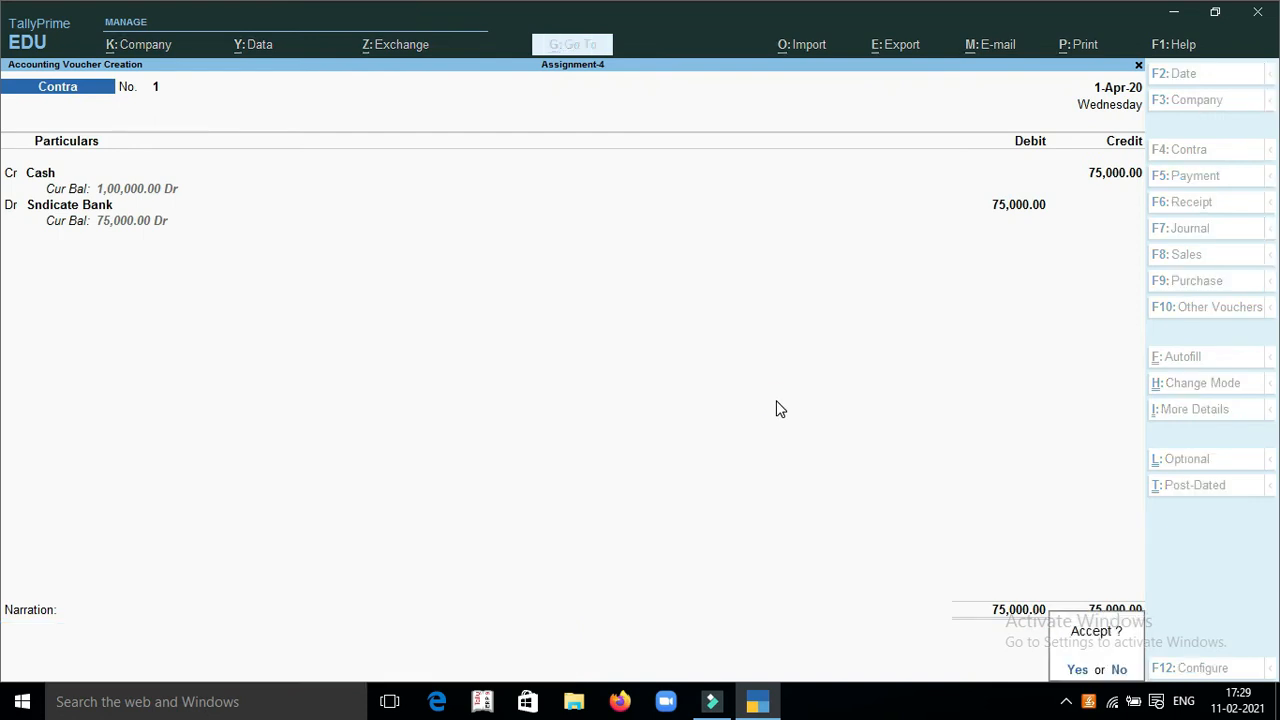
key("Return")
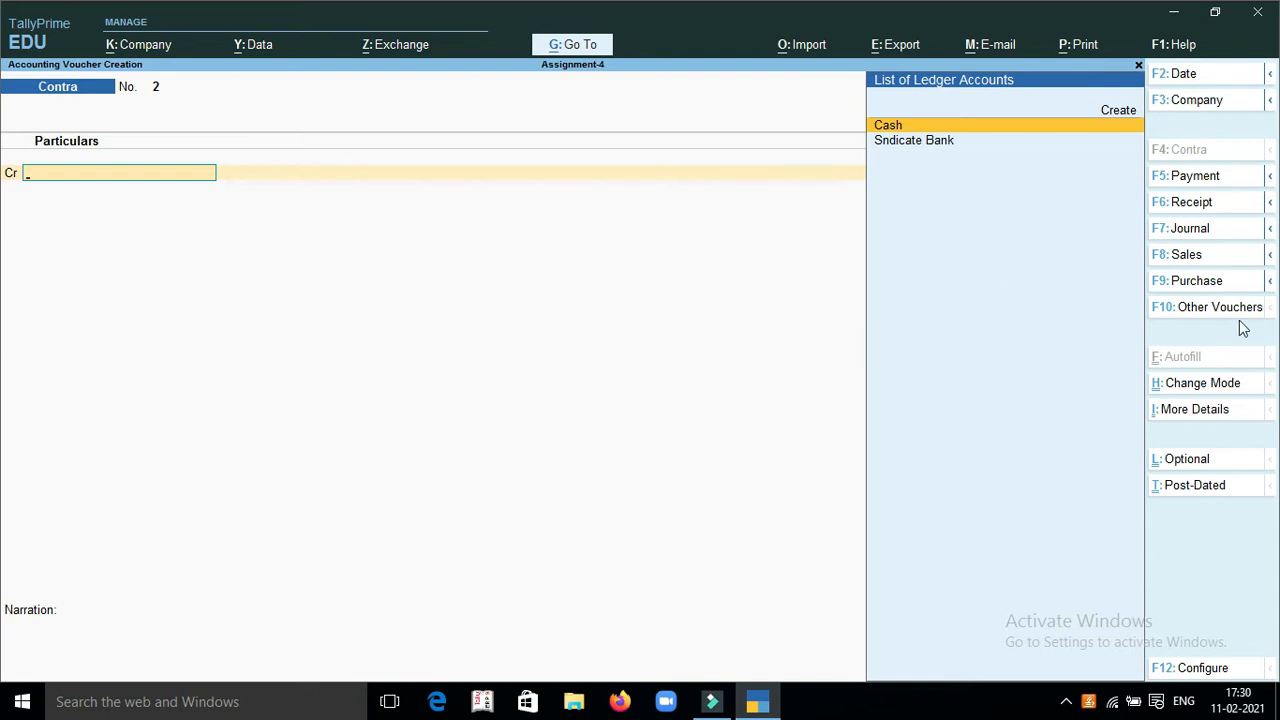
Start a Purchase voucher with supplier invoice number 123 dated 1-Apr-20
left_click(1188, 282)
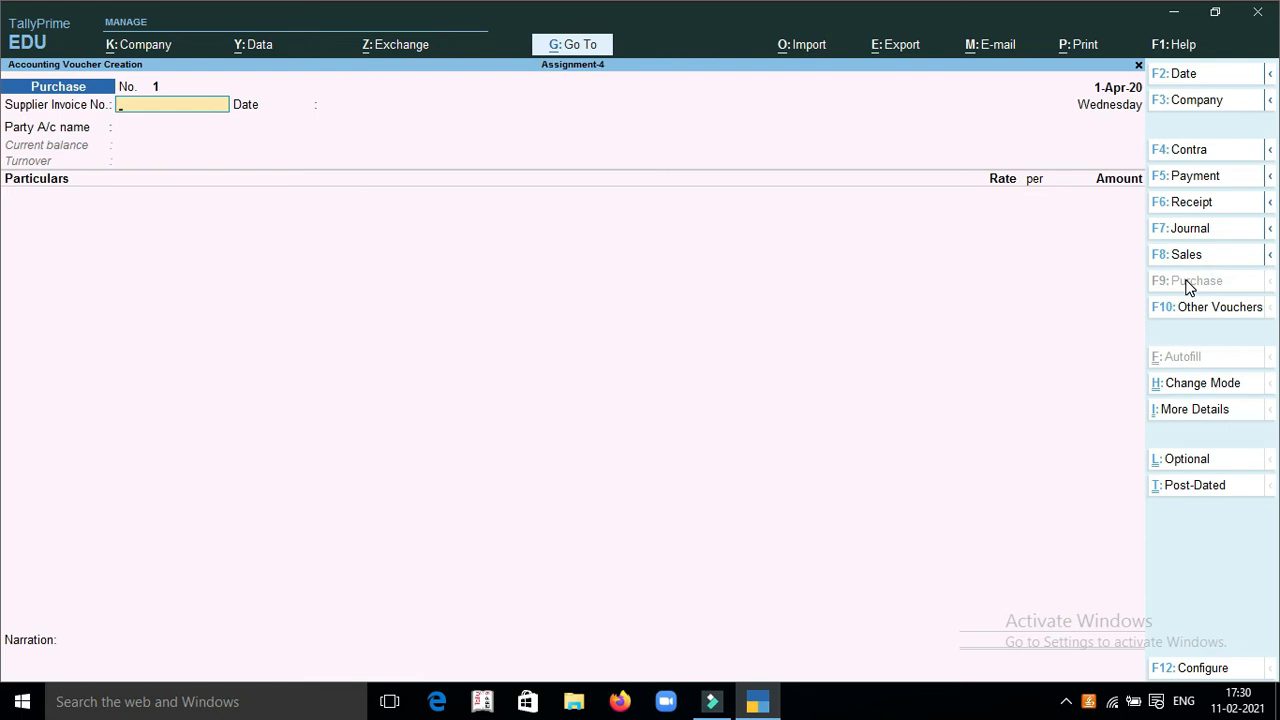
type("123")
key("Return")
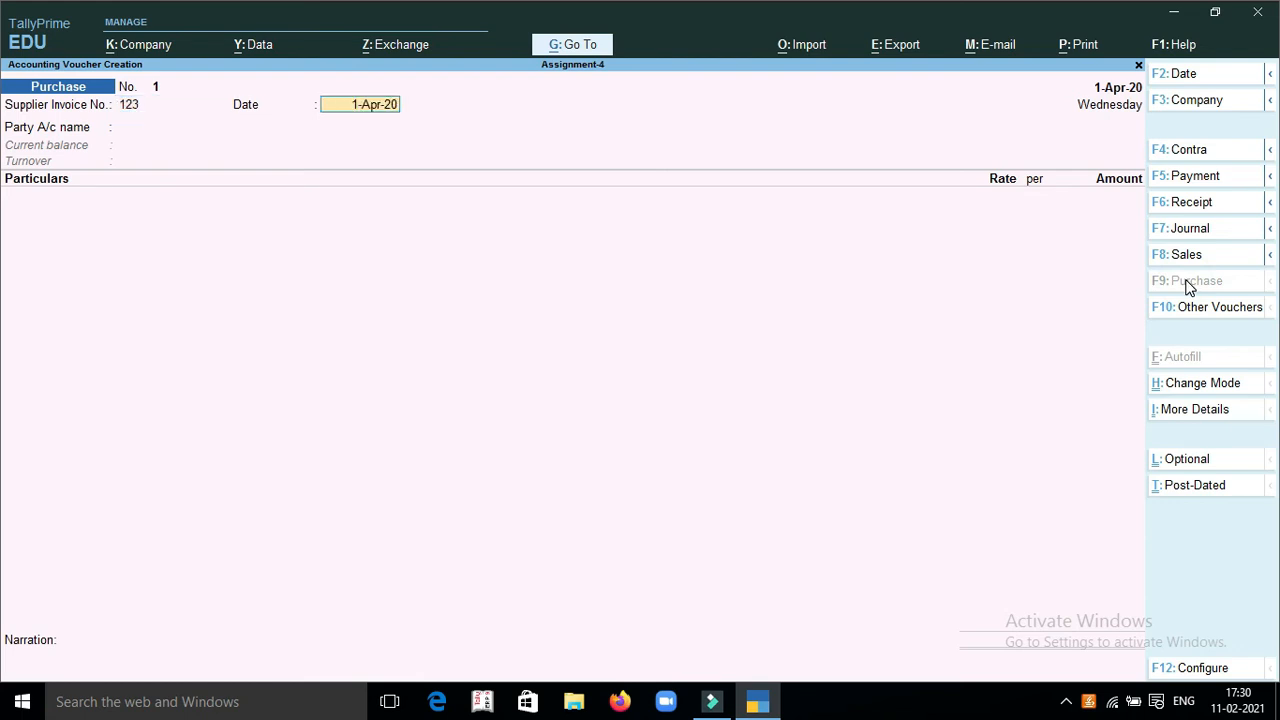
key("Return")
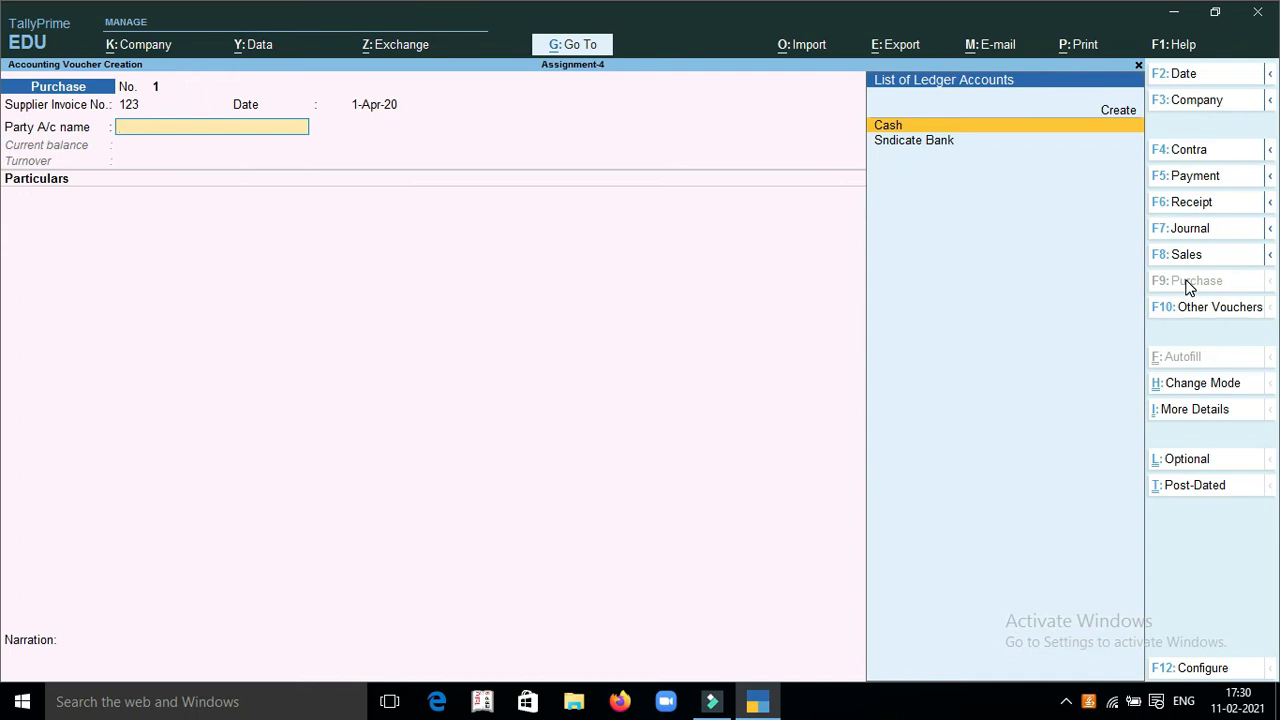
Create the supplier's ledger under Sundry Creditors as the purchase voucher's party account
key("Up")
key("Return")
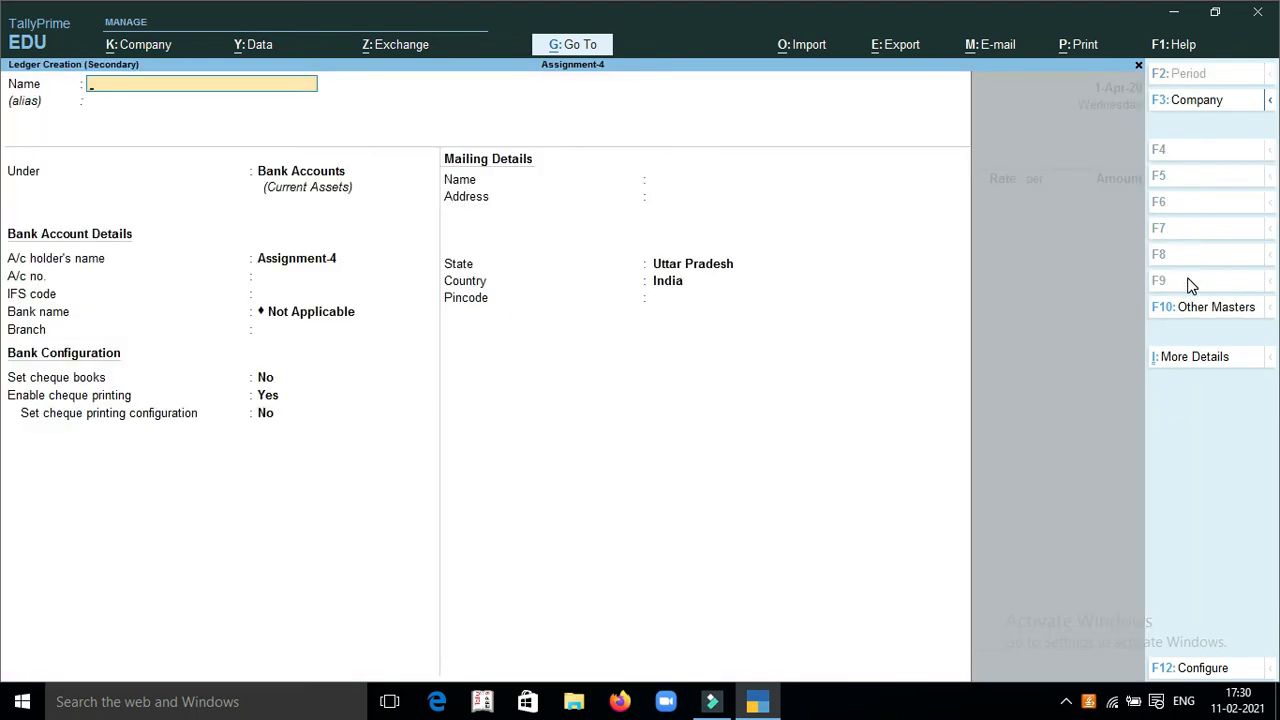
type("Pruthvi")
key("Return")
key("Return")
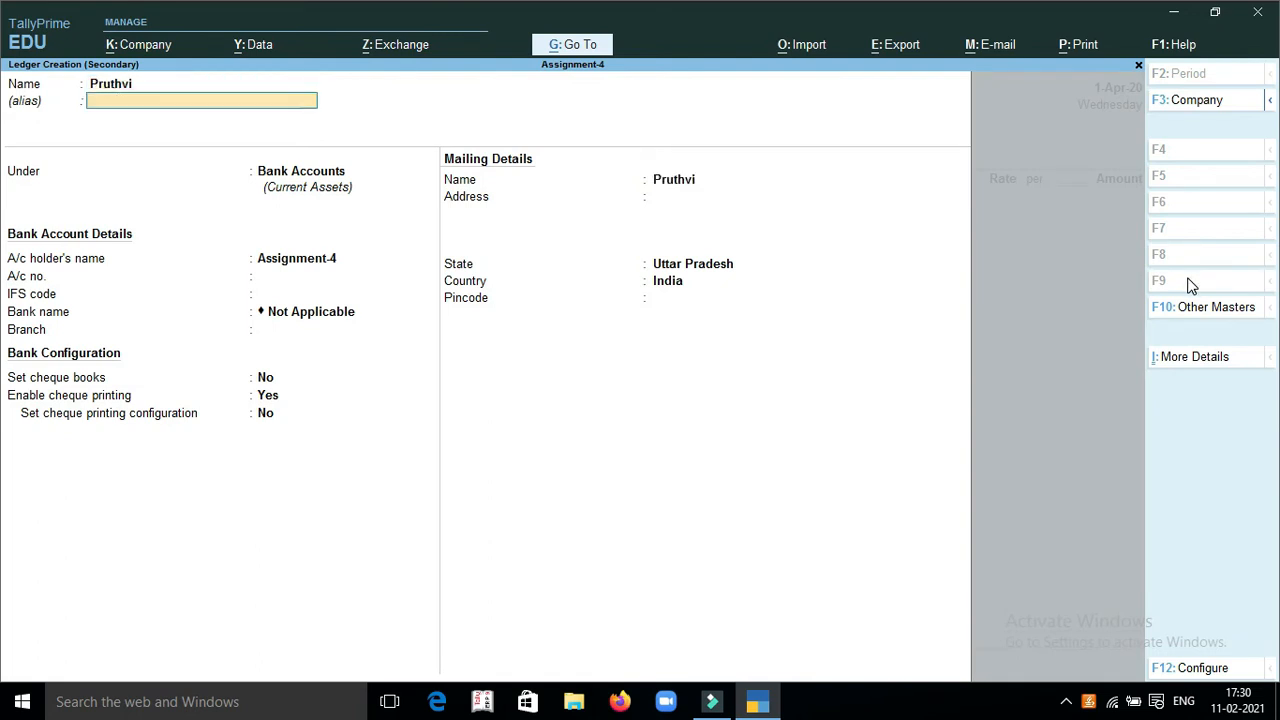
type("Su")
key("Down")
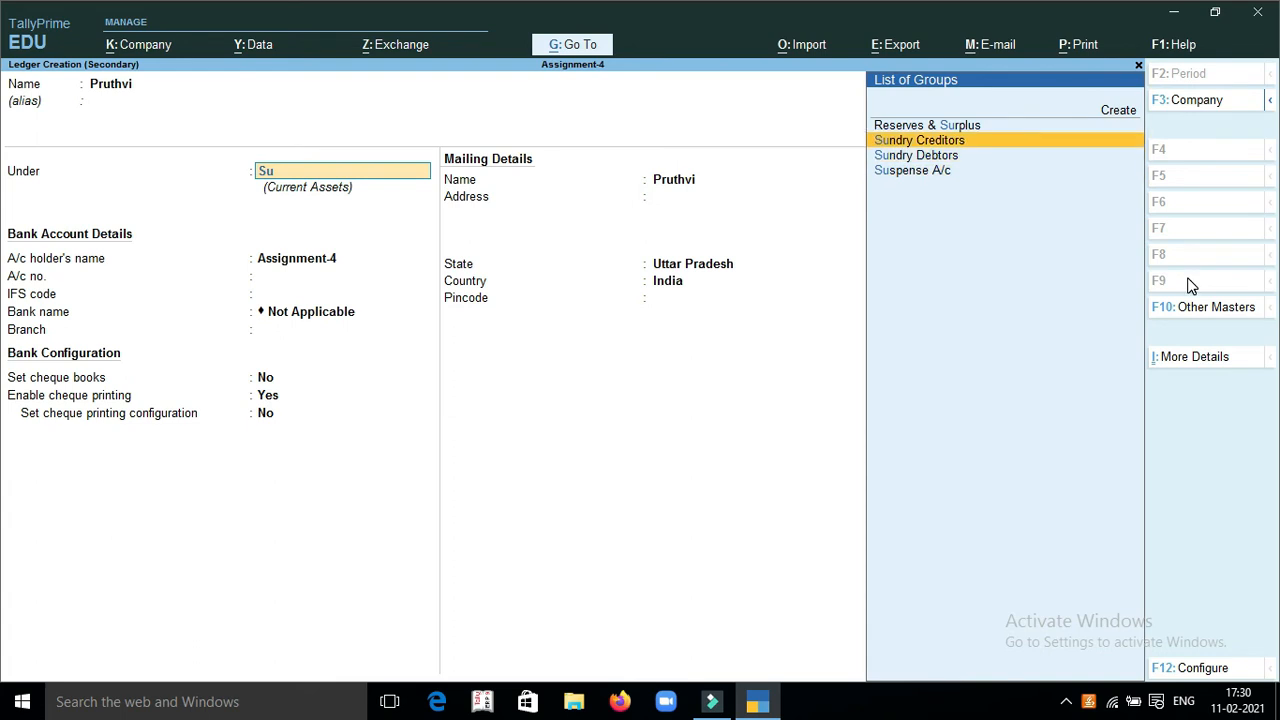
key("Return")
key("ctrl")
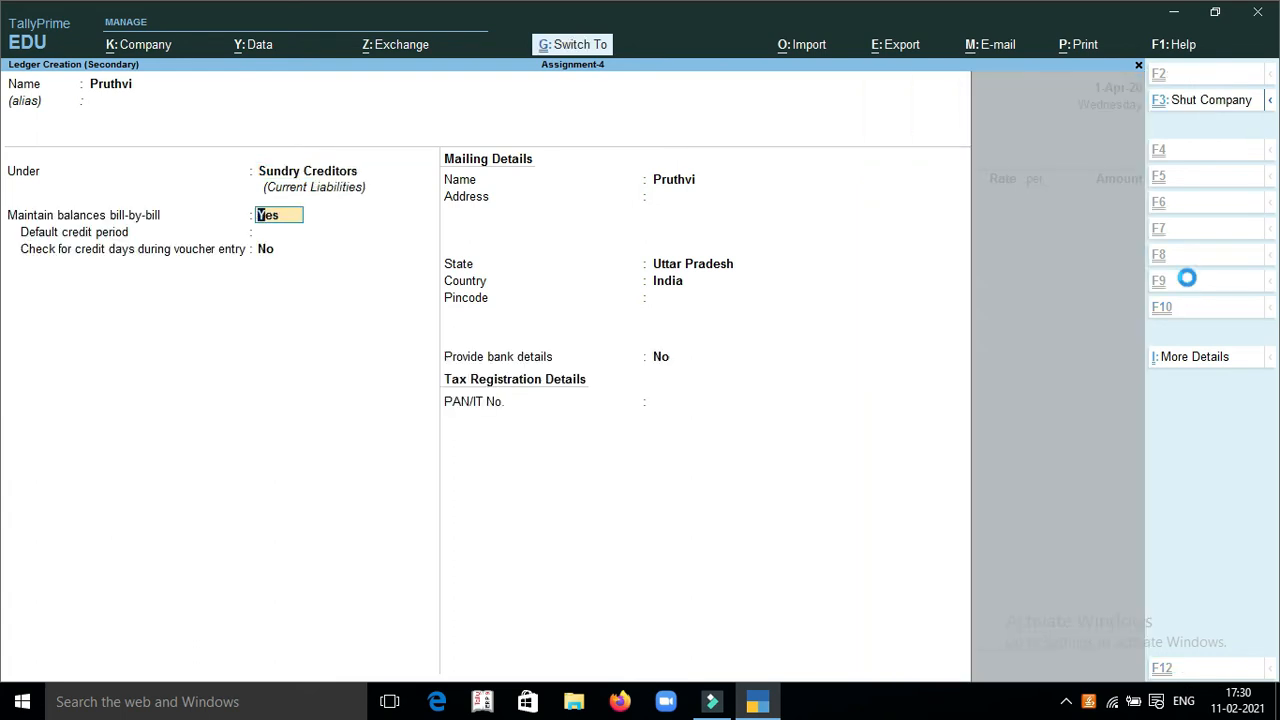
key("ctrl+a")
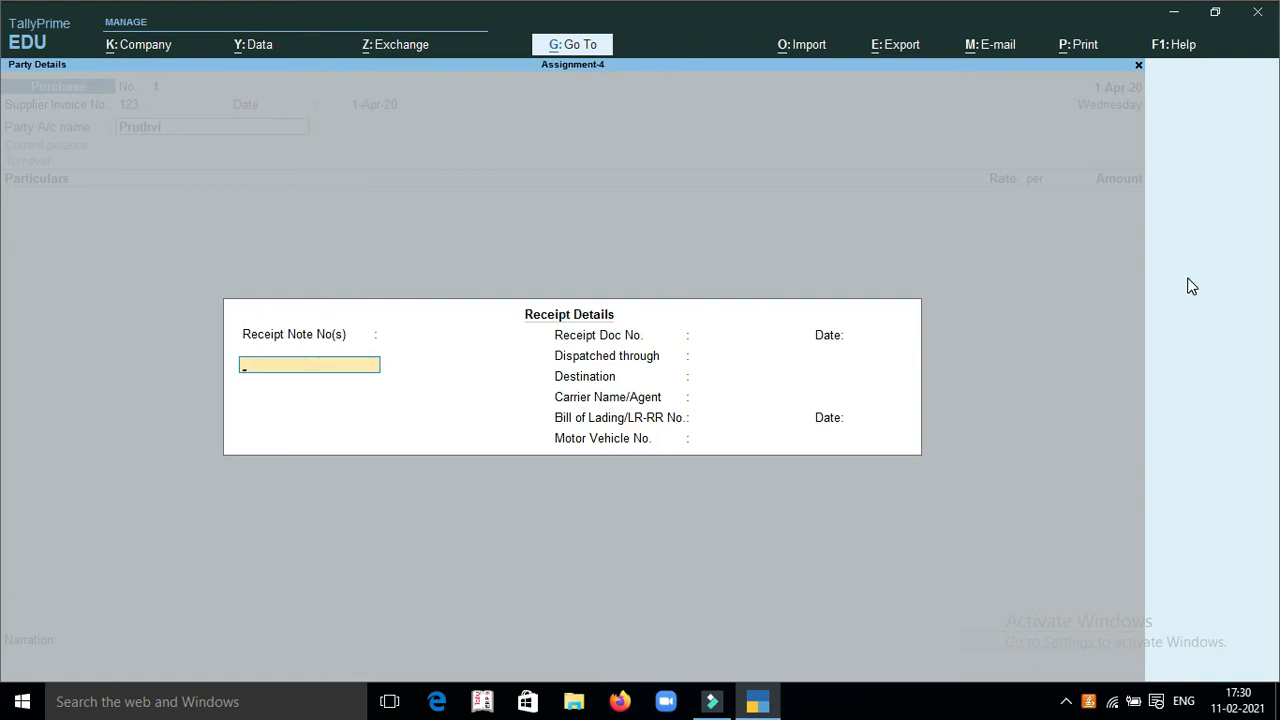
Leave the receipt details blank and accept the default party details for the supplier
key("ctrl")
key("ctrl+a")
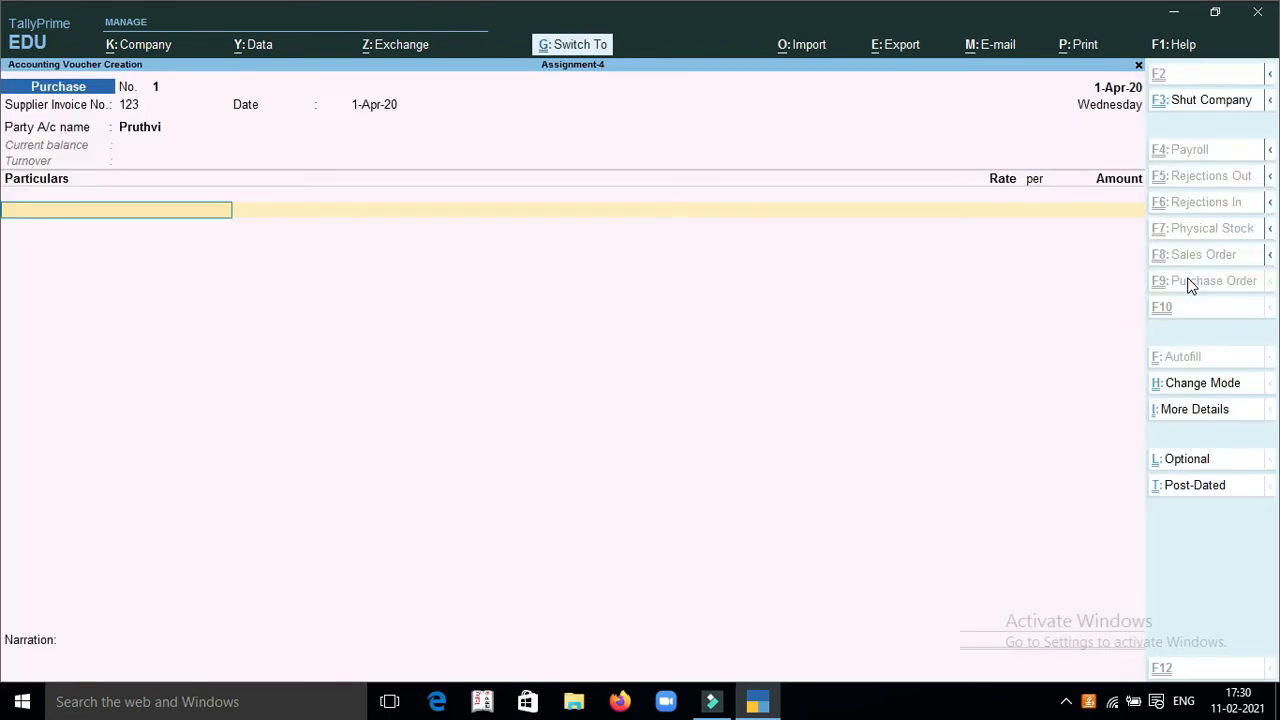
key("ctrl+a")
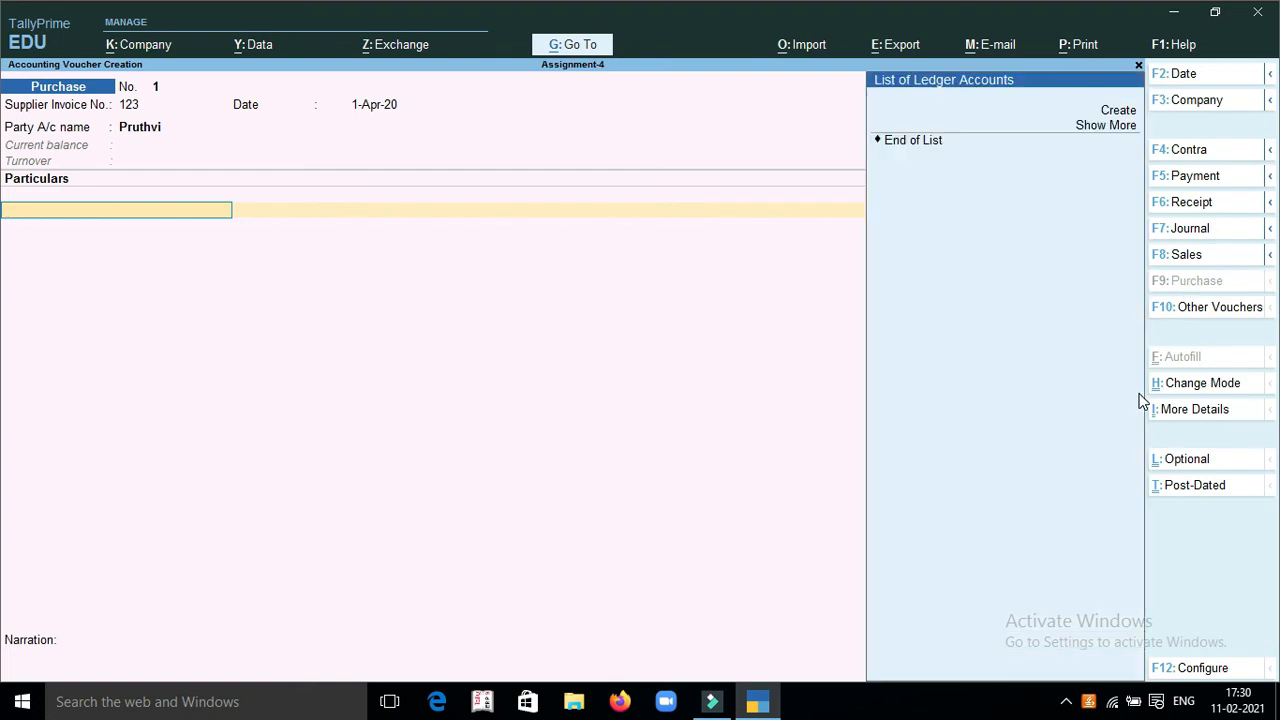
Create a ledger named Purchase under Purchase Accounts for the voucher's particulars line
key("Return")
type("Purchase")
key("Return")
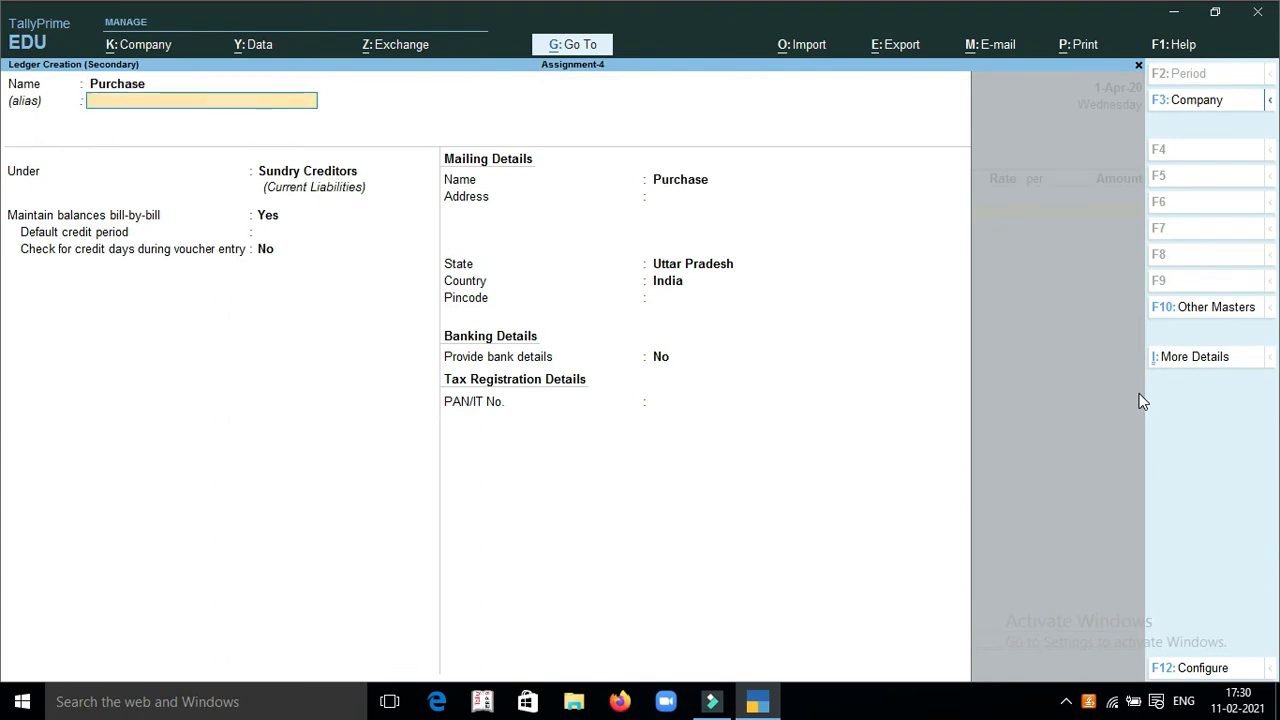
type("Pur")
key("Return")
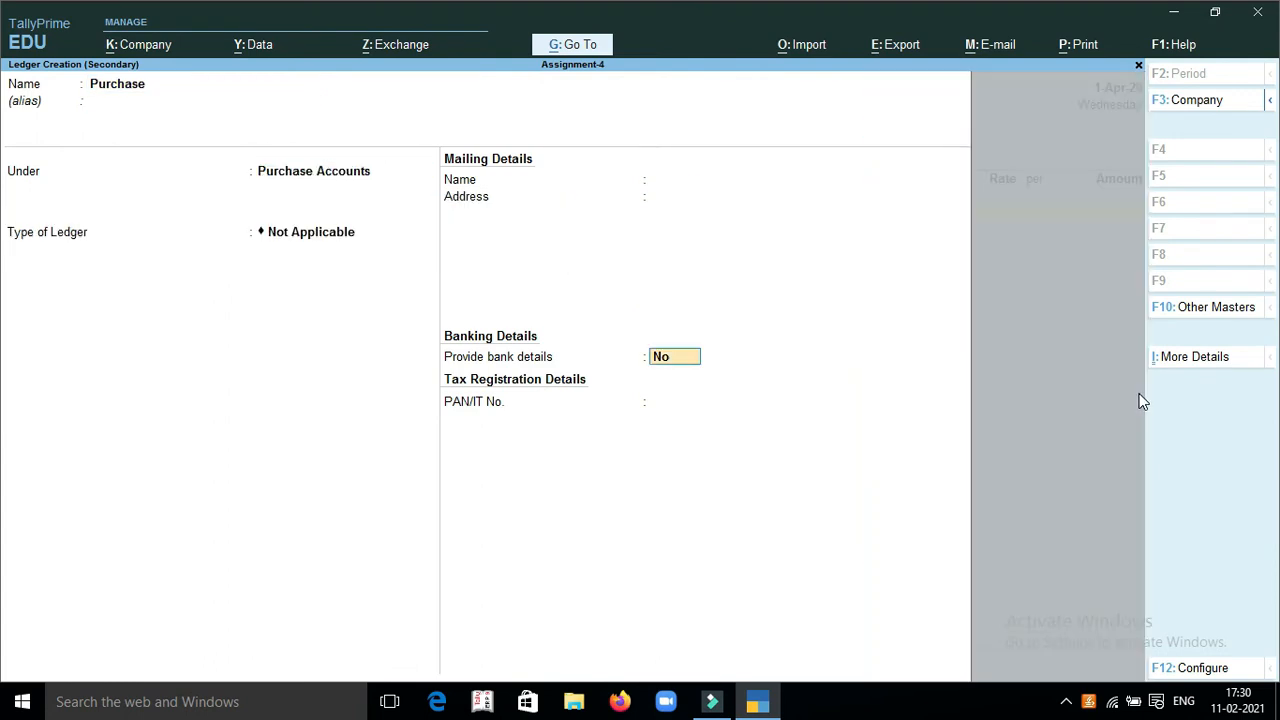
key("Return")
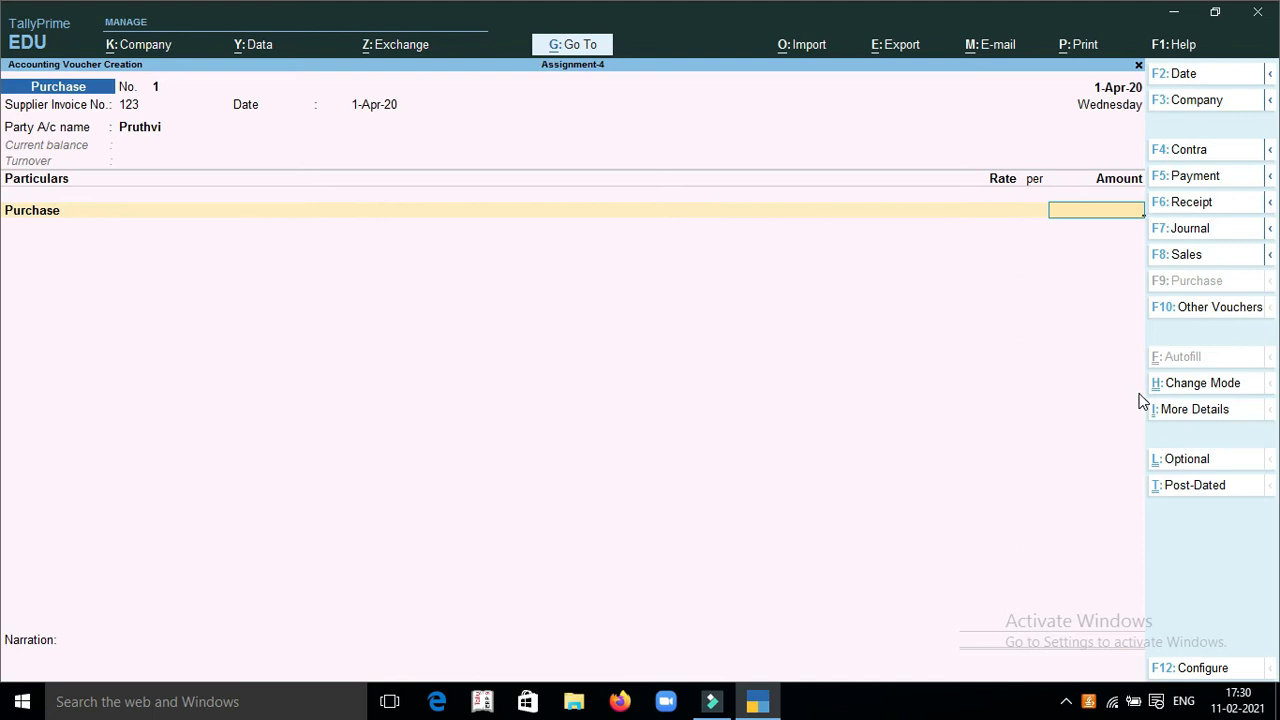
Set the Purchase amount to 25000, allocate it to the supplier as a New Ref, and save the purchase voucher
type("25000")
key("Return")
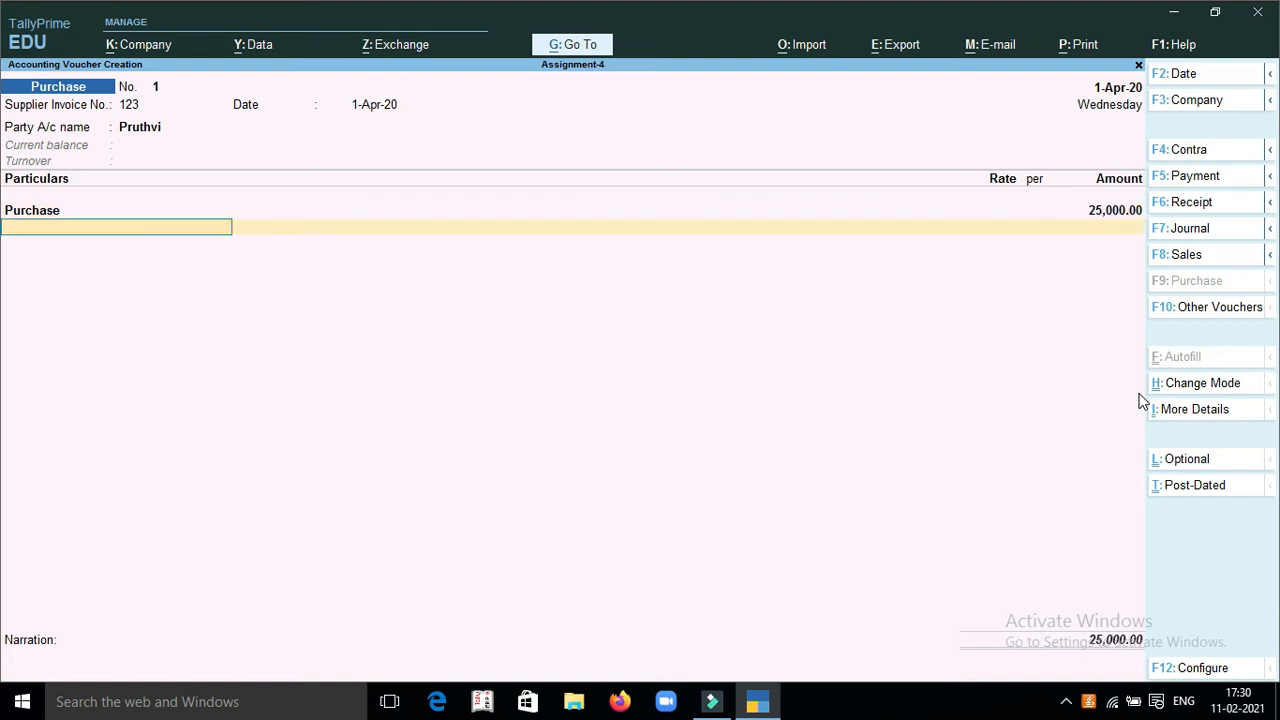
key("Return")
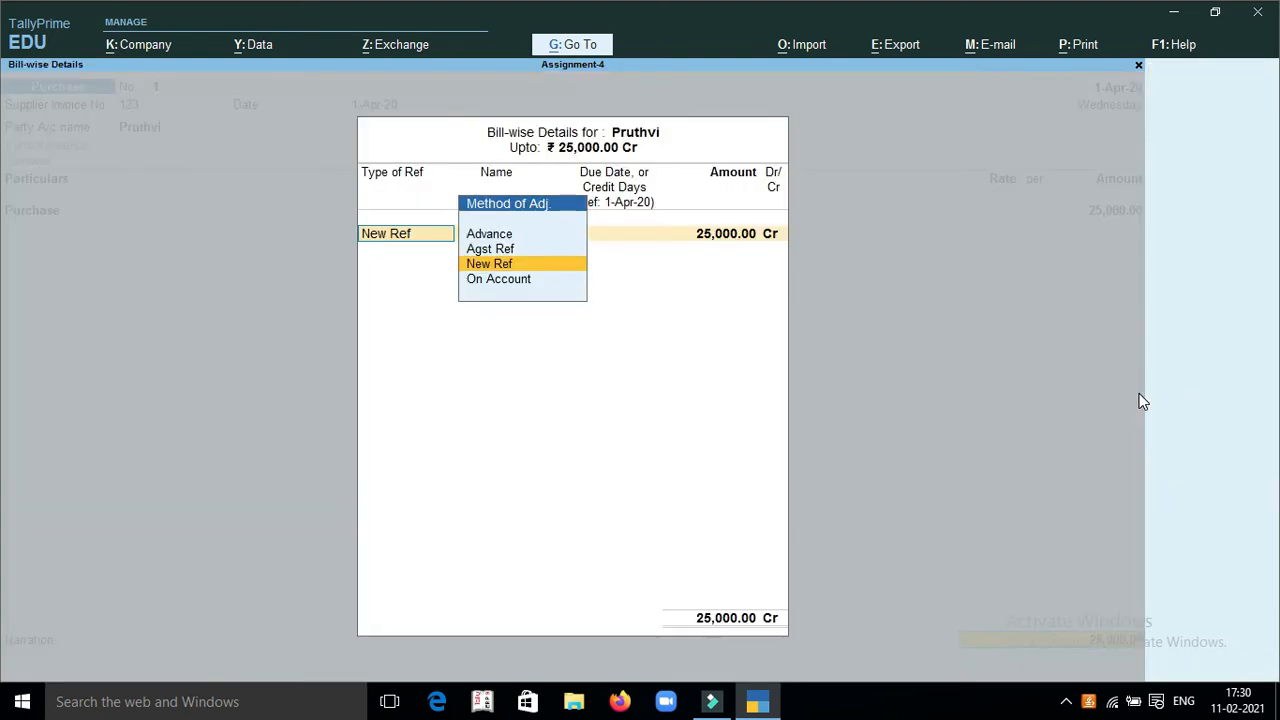
key("Return")
key("Return")
key("Return")
key("Return")
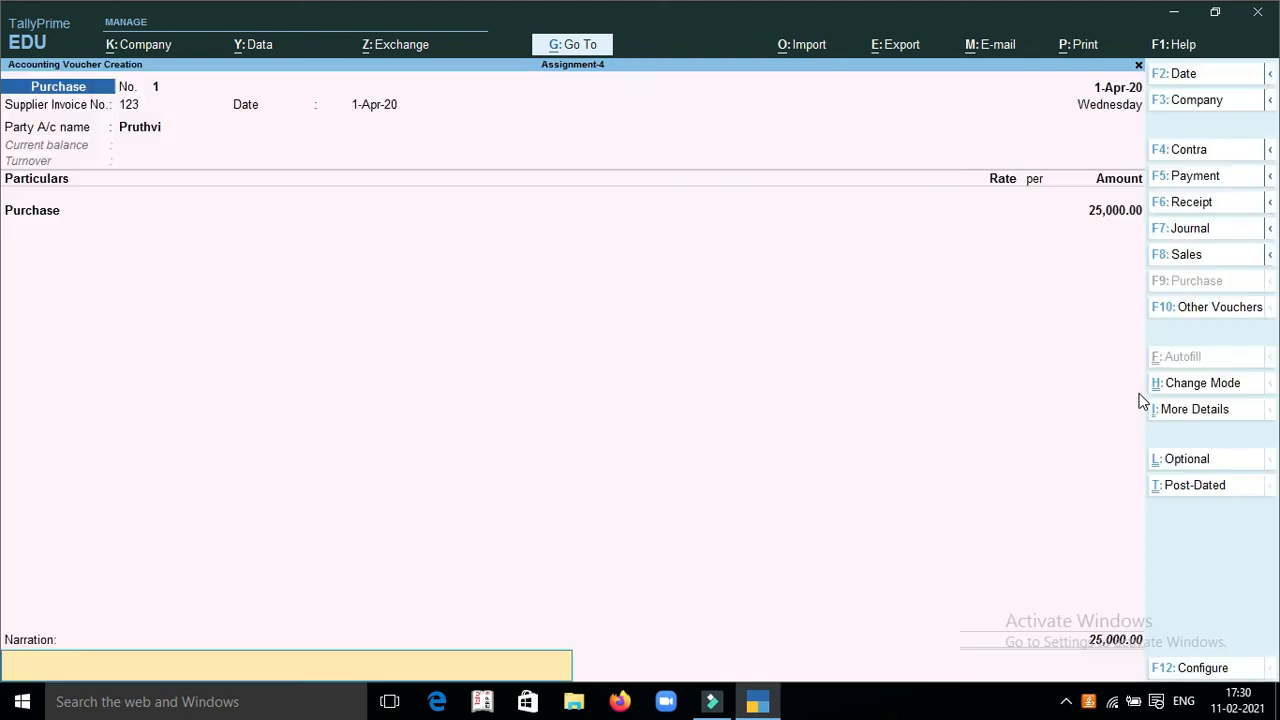
key("Return")
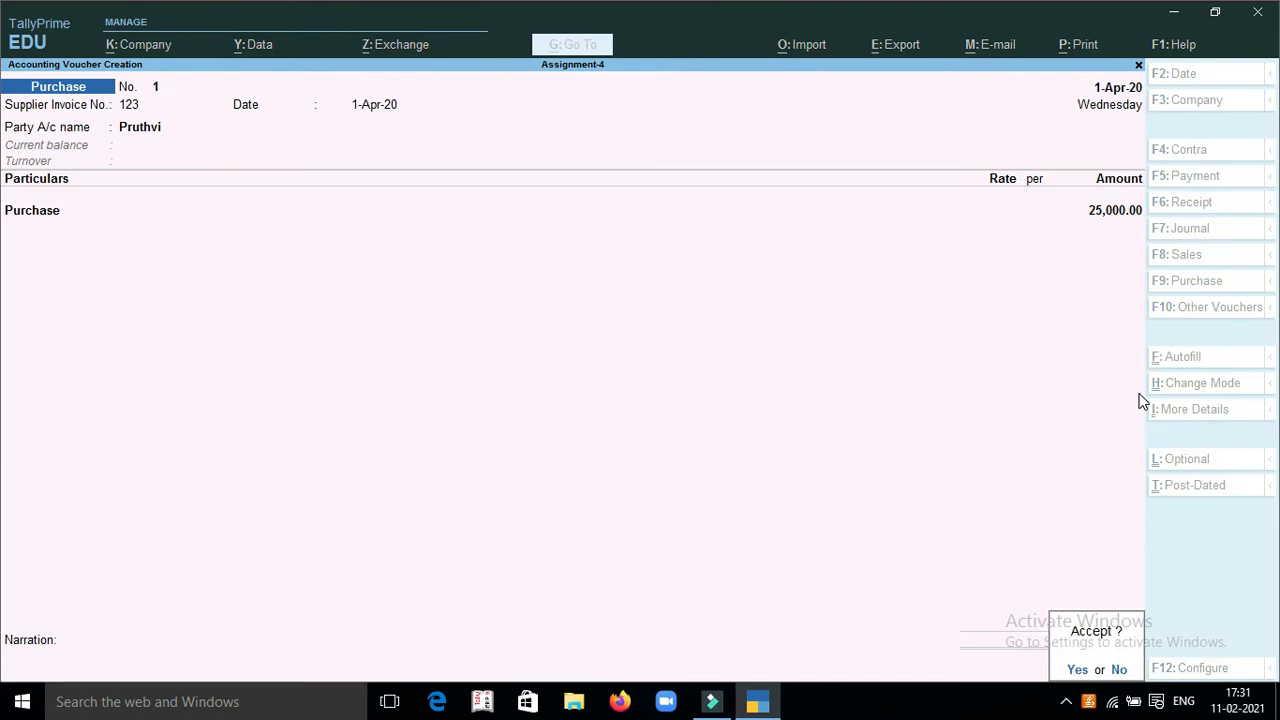
key("Return")
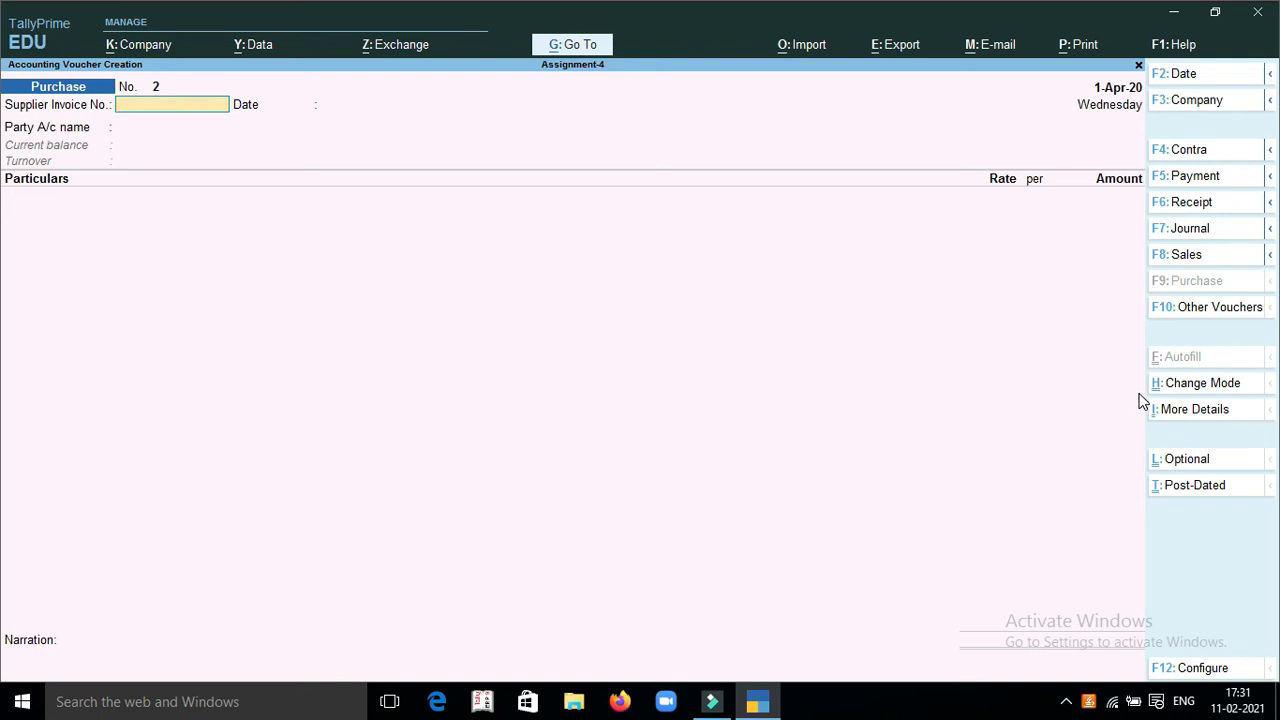
Set Cash as the second purchase voucher's party without a supplier invoice number, accepting the default receipt and party details
key("Return")
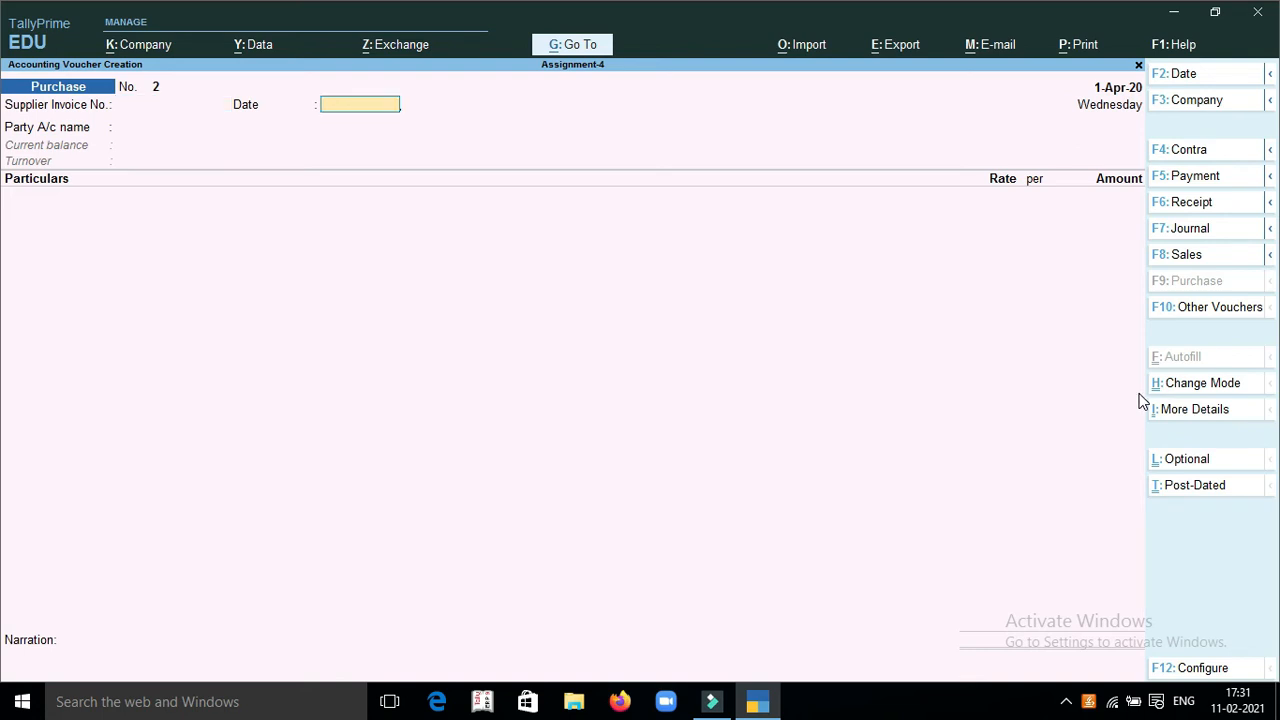
key("Return")
type("c")
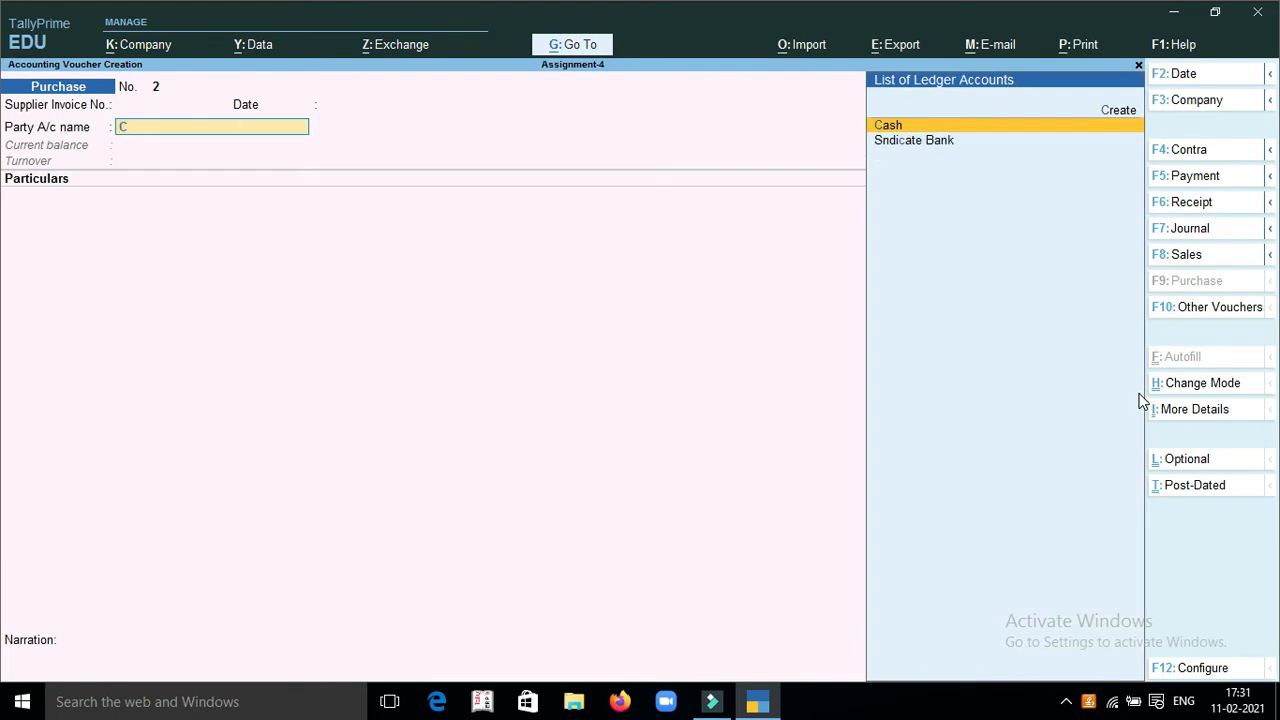
key("Return")
key("Return")
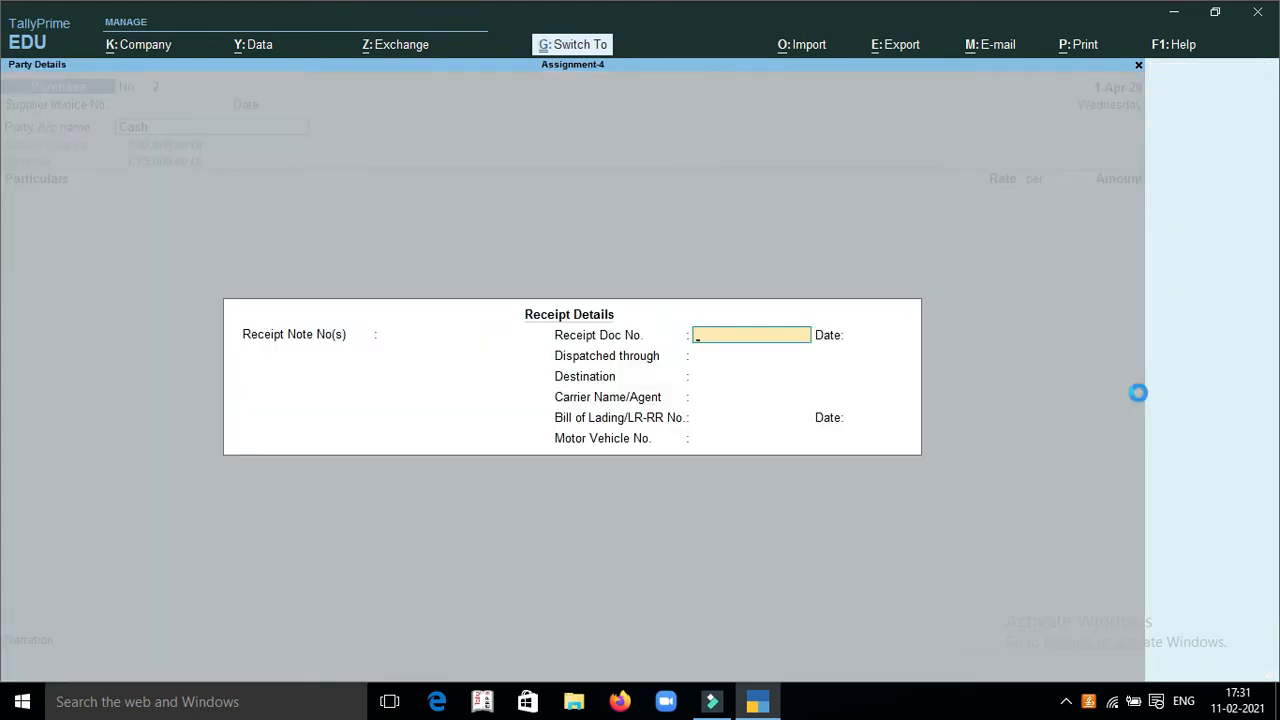
key("ctrl+a")
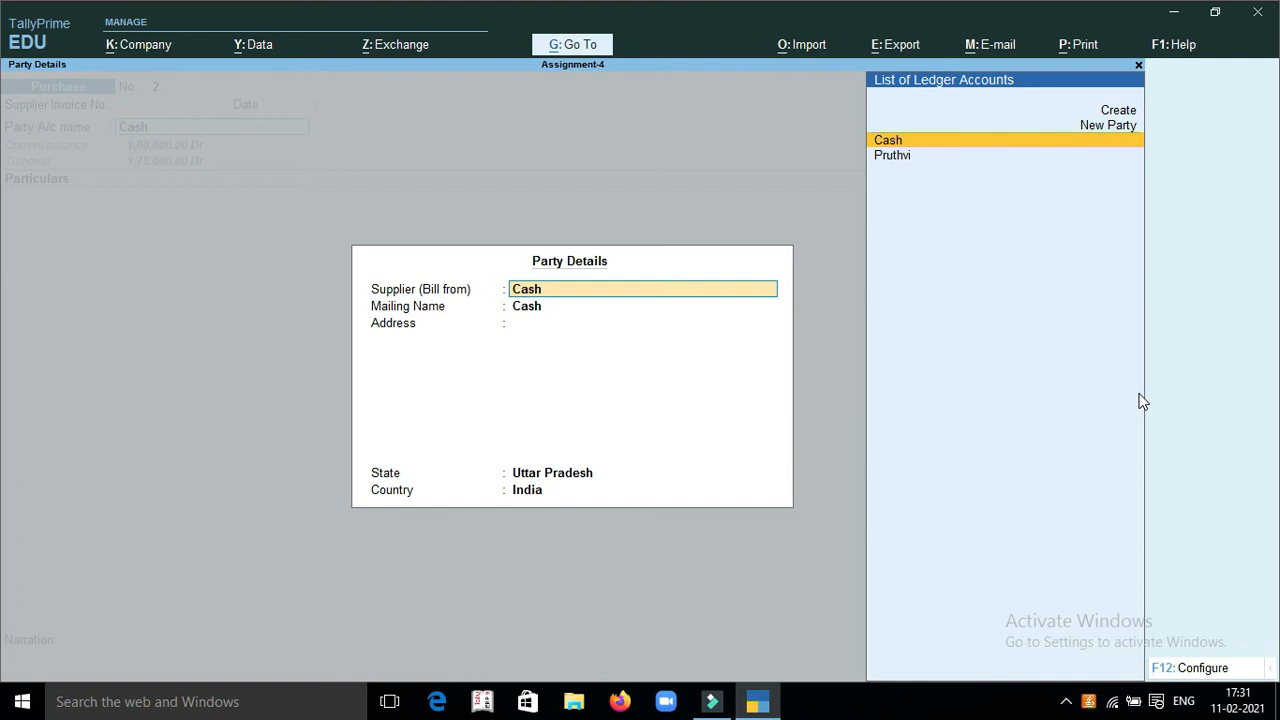
key("ctrl+a")
Enter the Purchase ledger with an amount of 10000 and save the cash purchase voucher
type("pu")
key("Return")
type("10000")
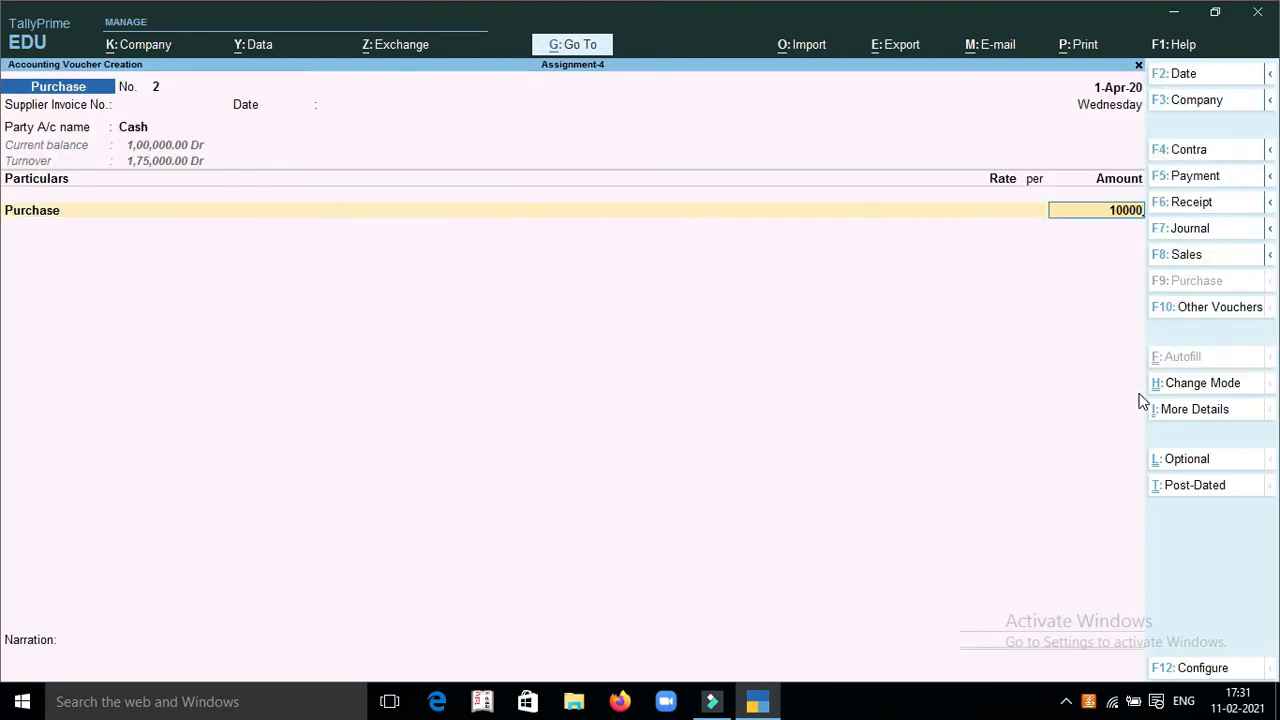
key("Return")
key("Return")
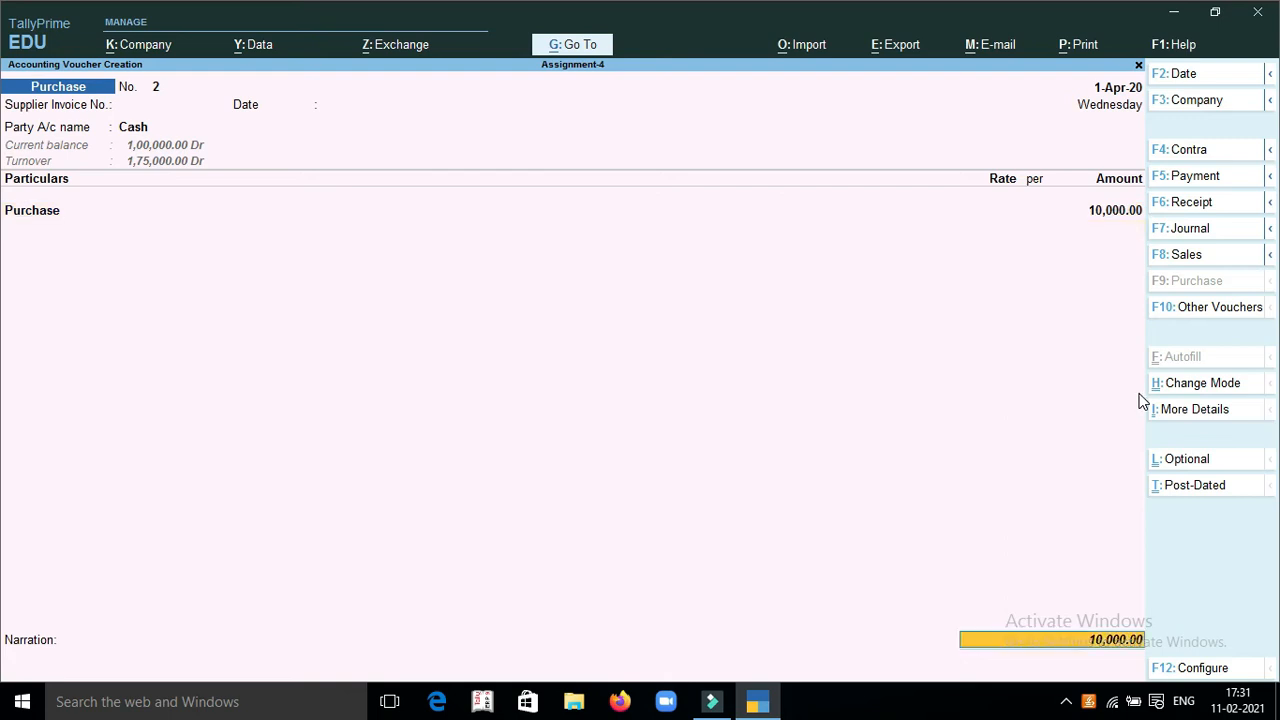
key("Return")
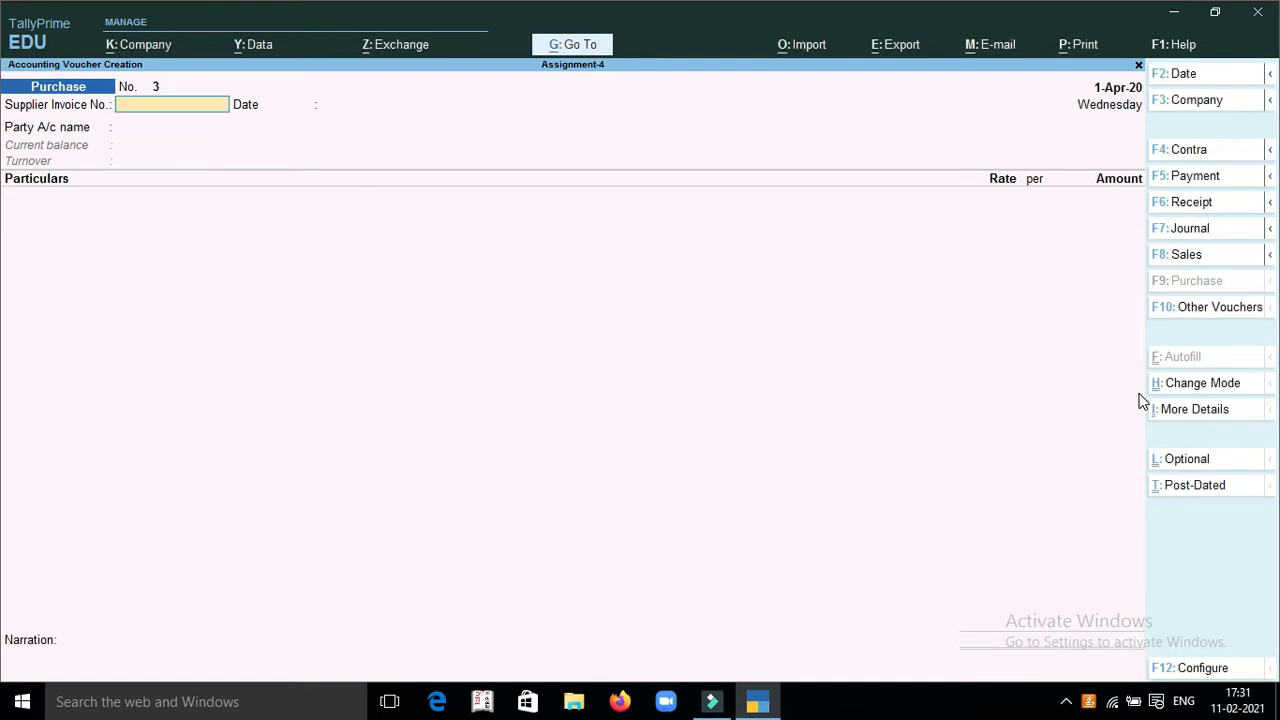
Start a Sales voucher and create the customer's ledger under Sundry Debtors as its party account
left_click(1190, 256)
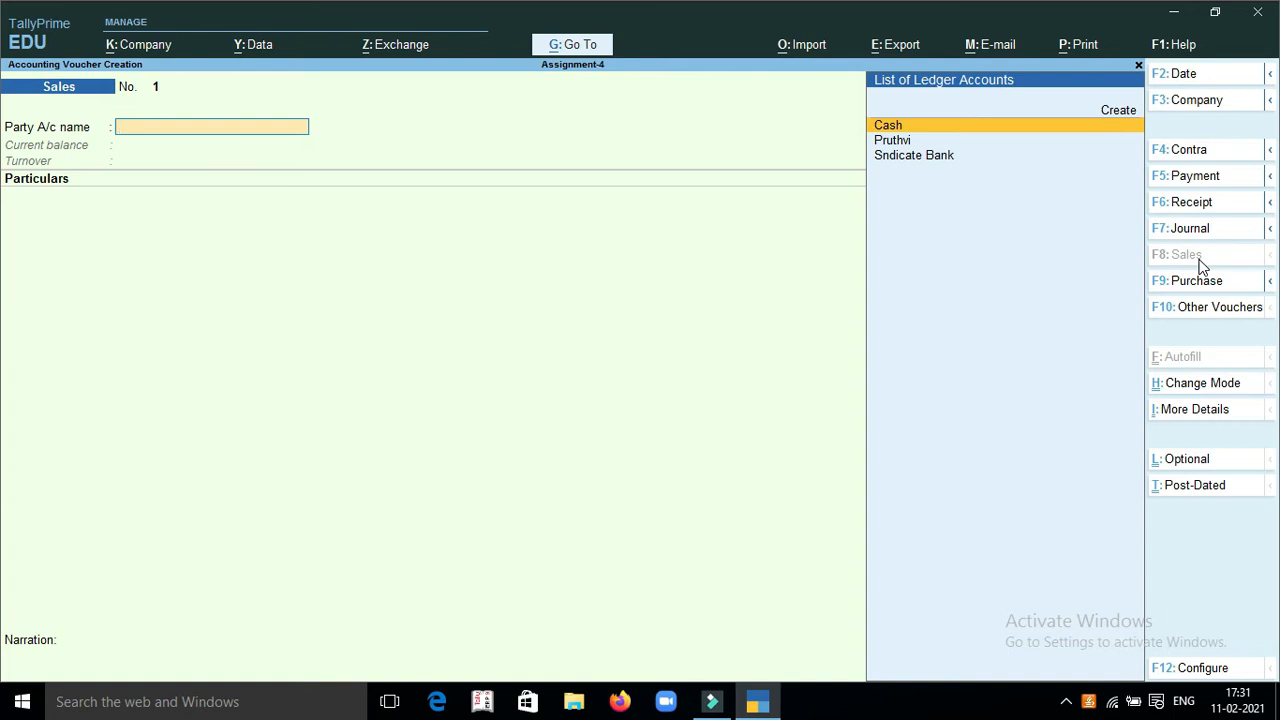
key("alt+c")
type("Narayan")
key("Return")
type("Su")
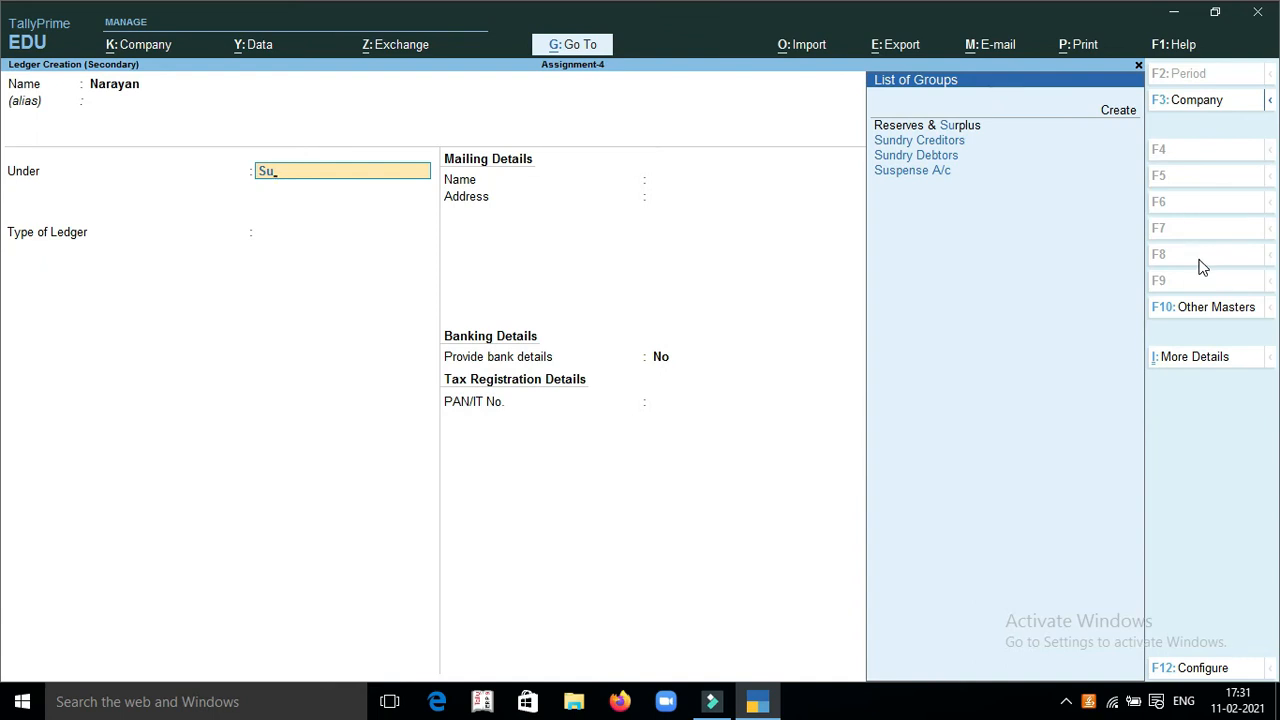
key("Up")
key("Up")
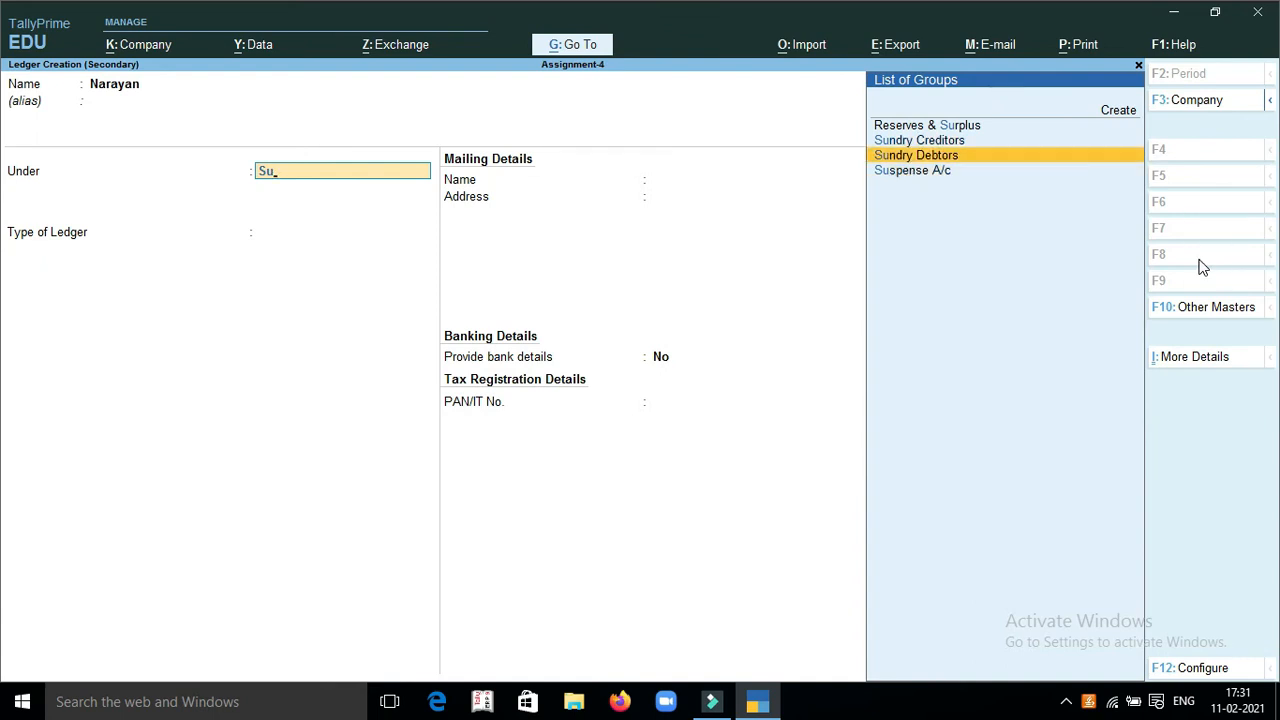
key("BackSpace")
key("BackSpace")
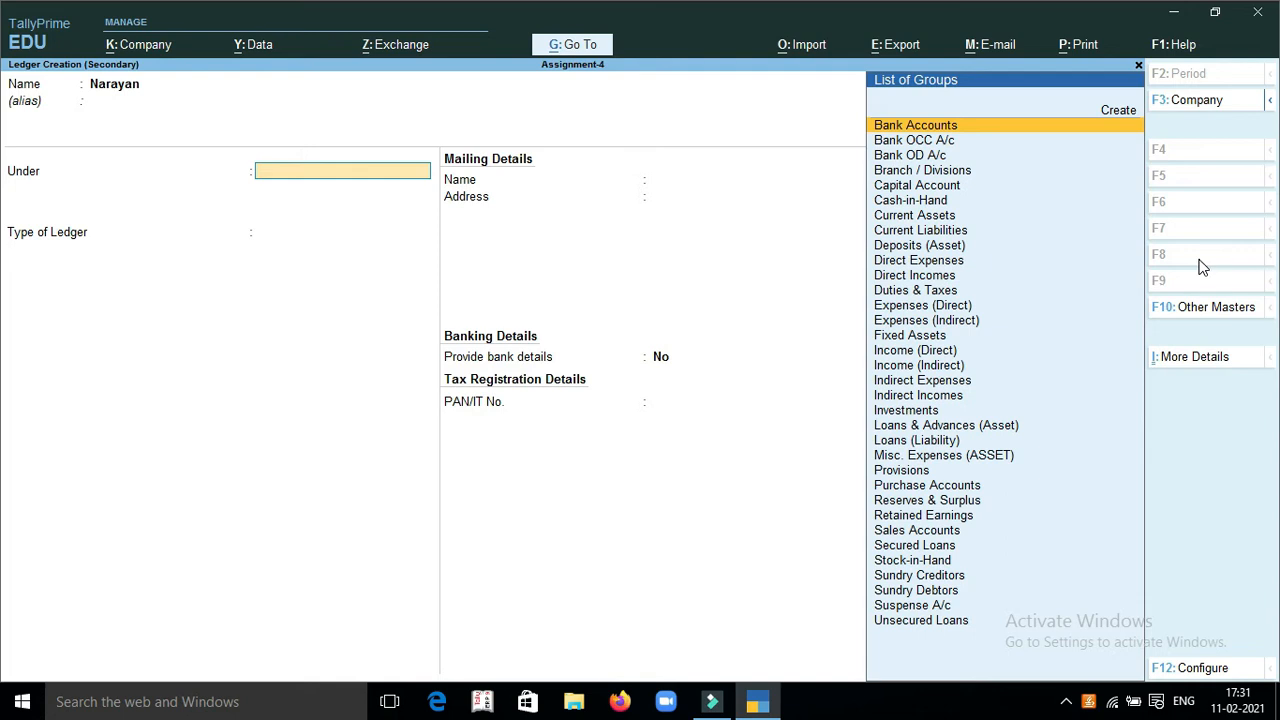
type("Deb")
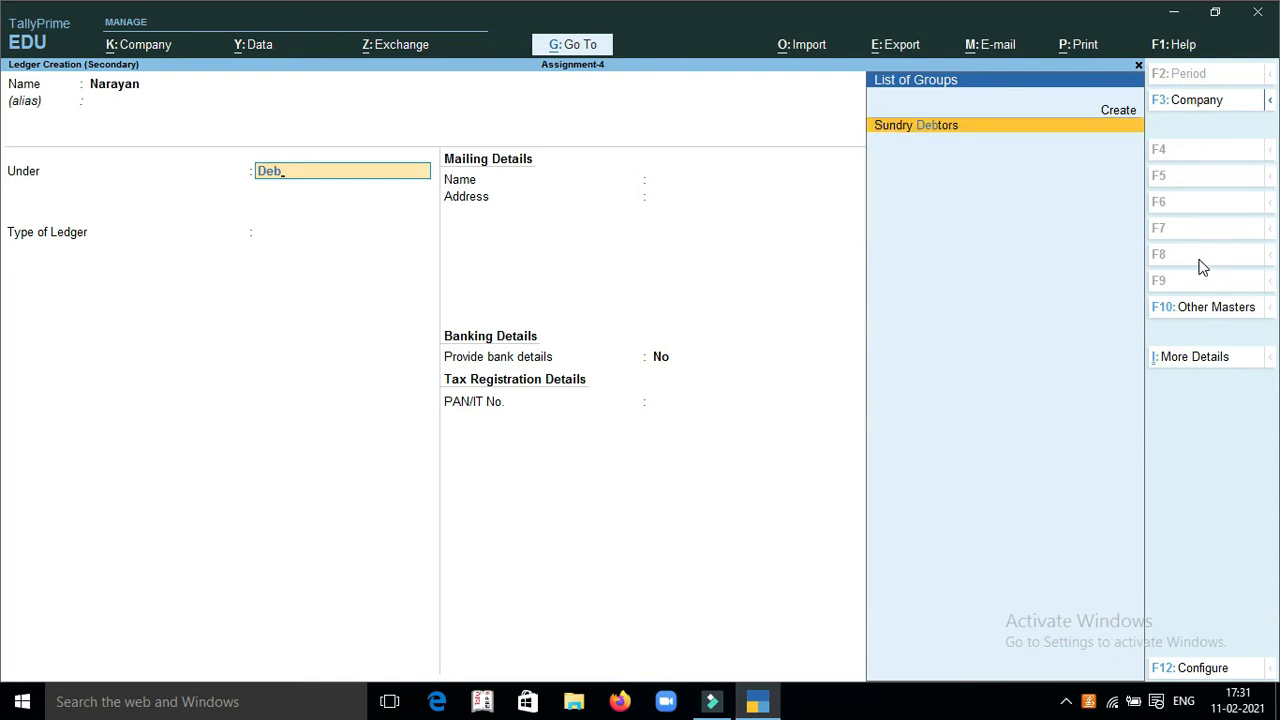
key("Return")
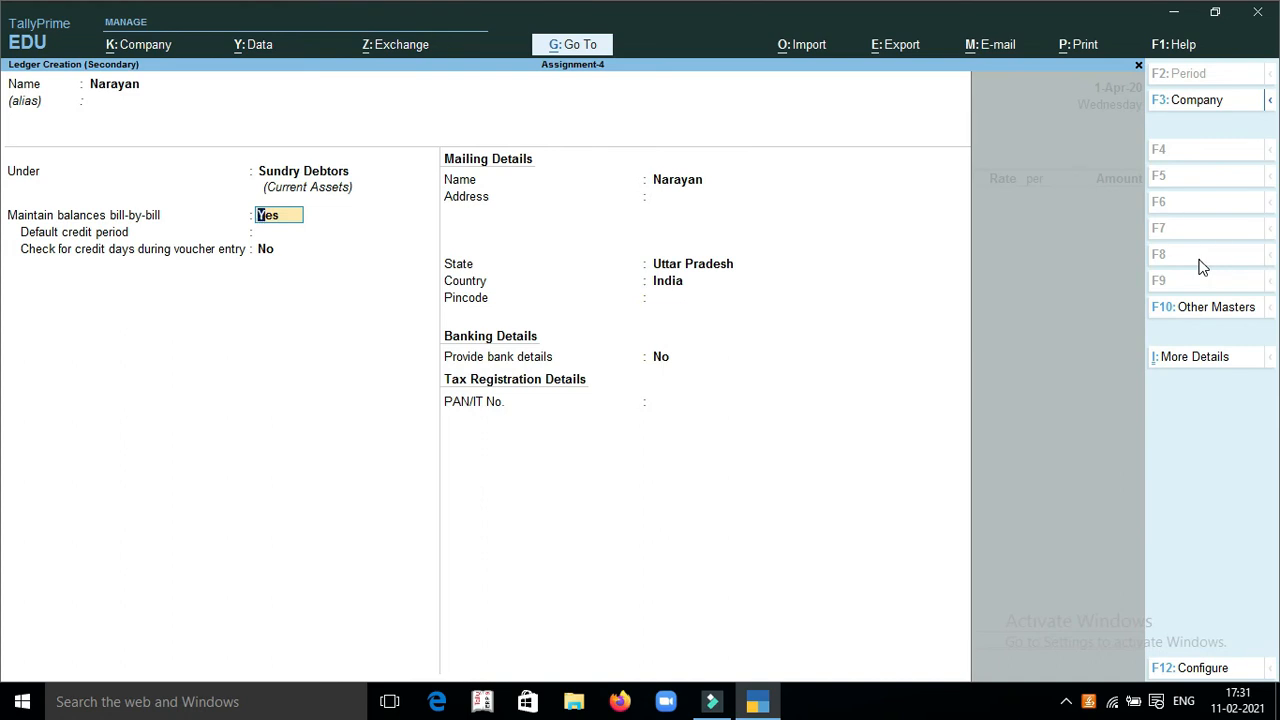
key("Return")
key("Return")
key("Return")
key("Return")
key("Return")
key("Return")
key("Return")
key("Return")
key("Return")
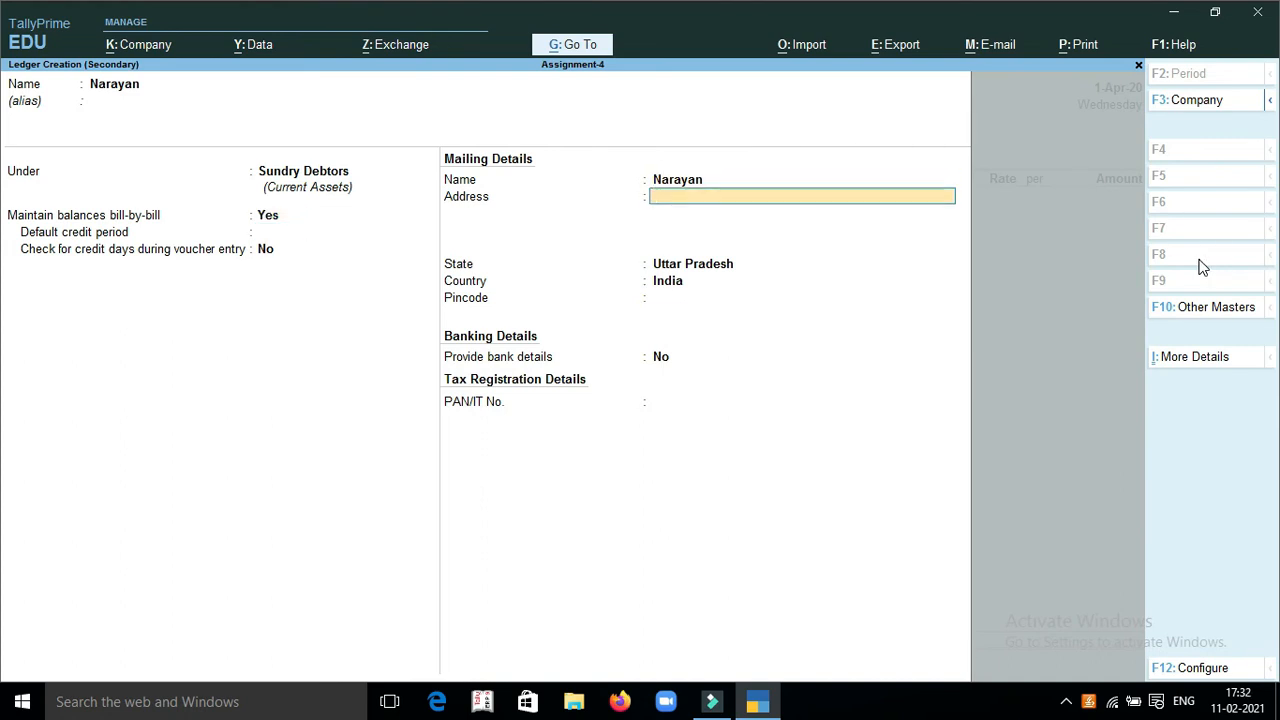
key("Return")
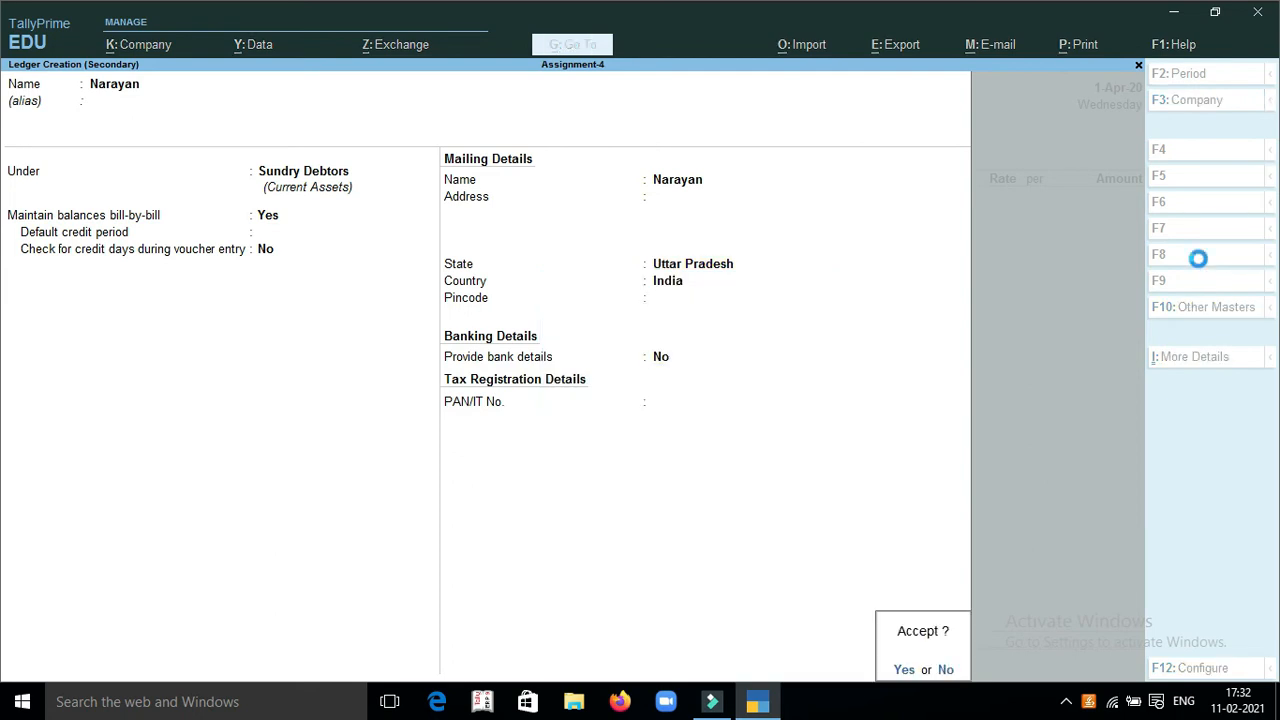
key("Return")
key("Return")
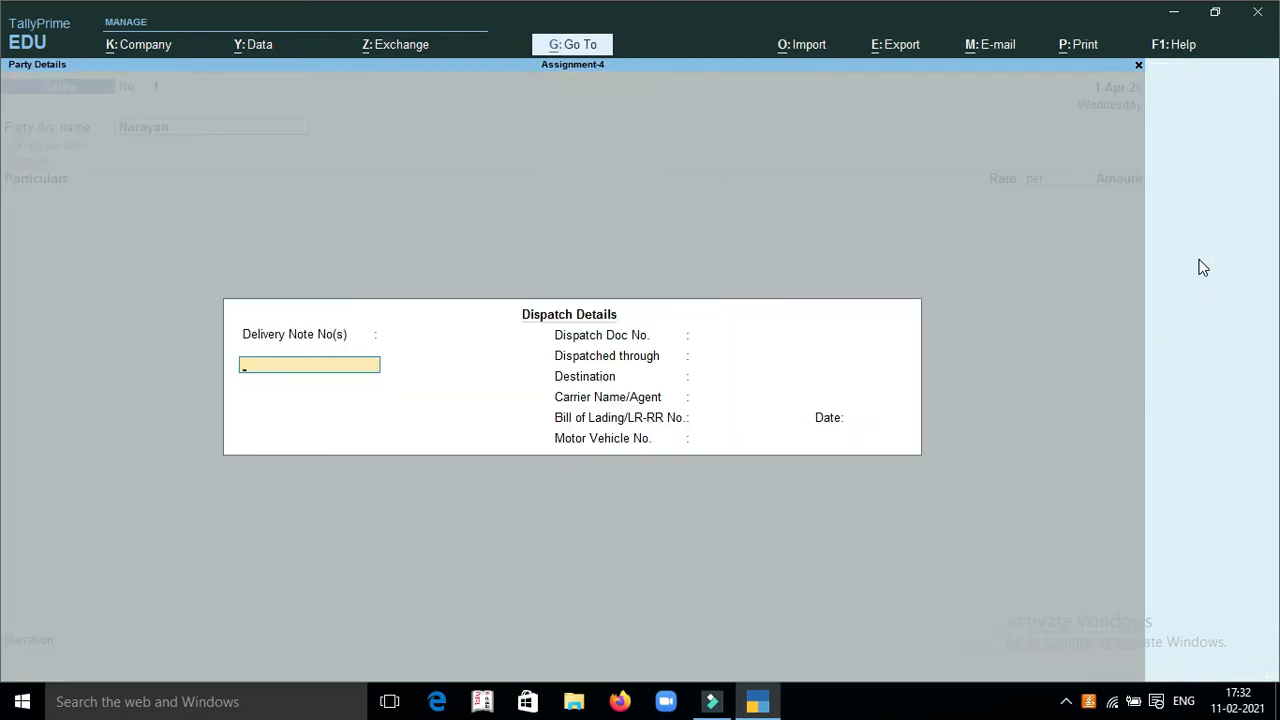
Save the customer's ledger and accept the default dispatch and party details for the sales voucher
key("ctrl+a")
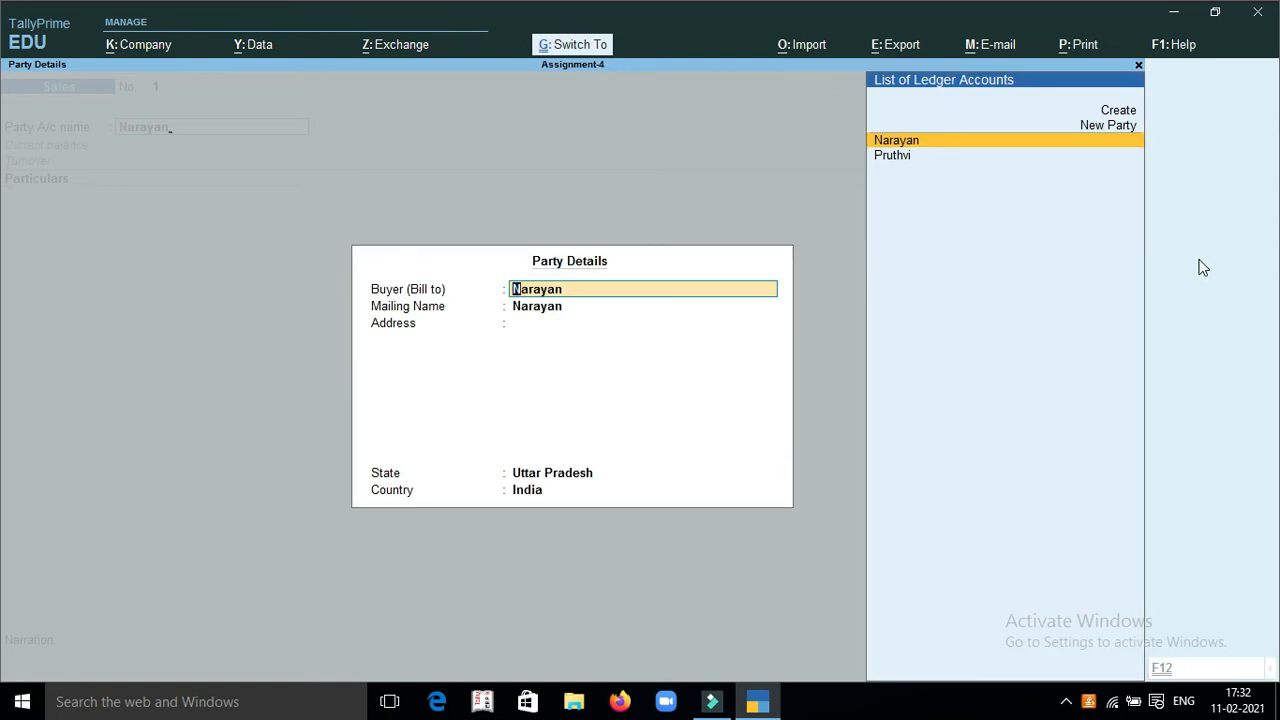
key("ctrl+a")
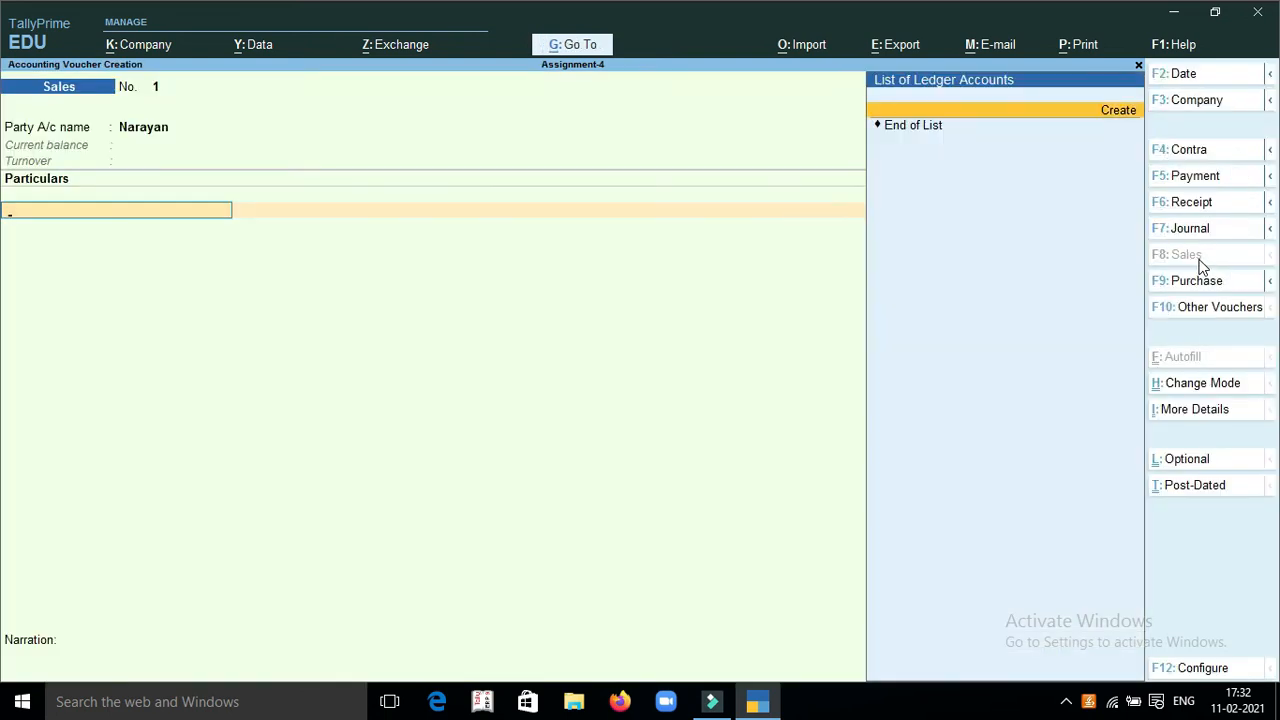
Create a Sales ledger under Sales Accounts and use it in the sales voucher's particulars
key("alt+c")
type("Sales")
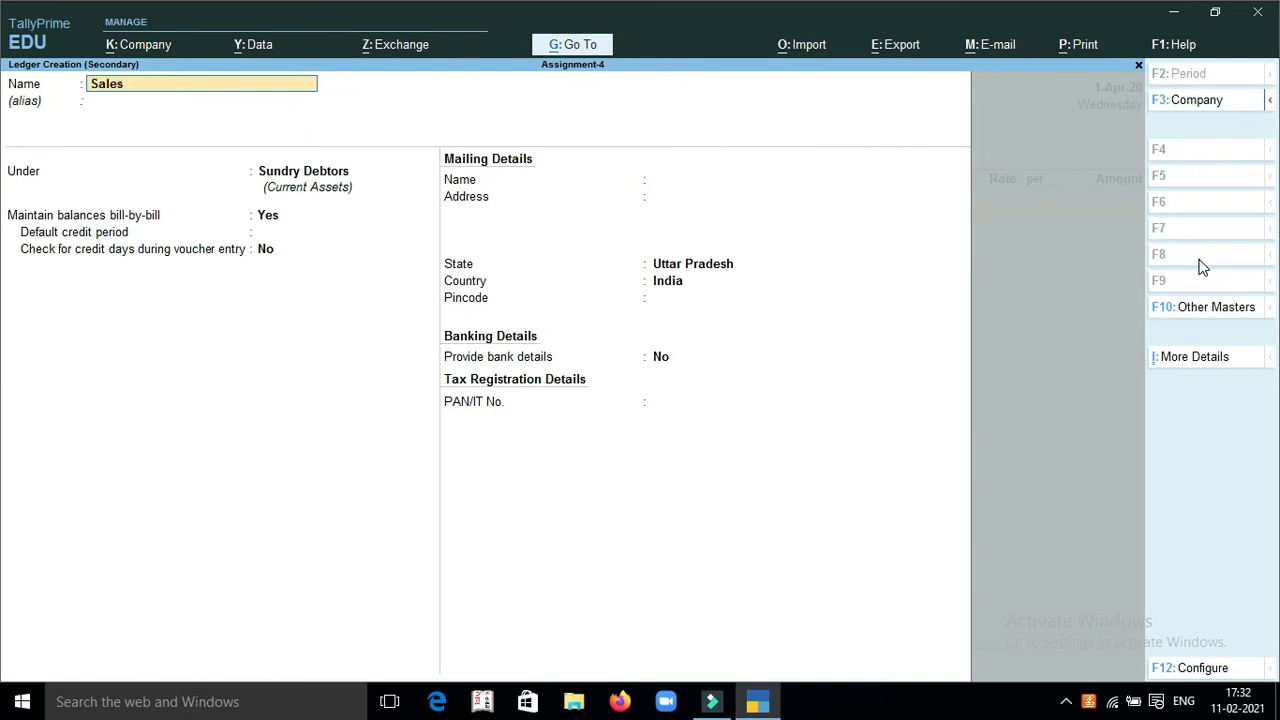
key("Return")
type("Sales Accounts")
key("Return")
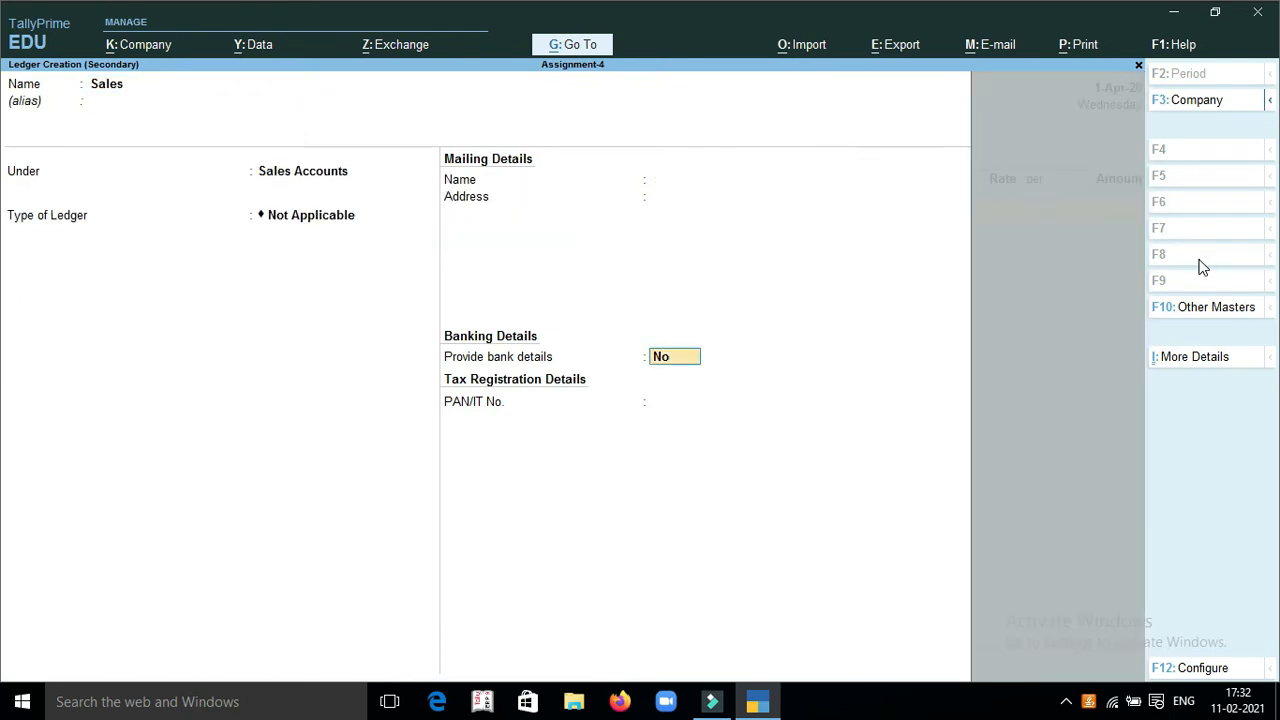
key("Return")
key("Return")
key("Return")
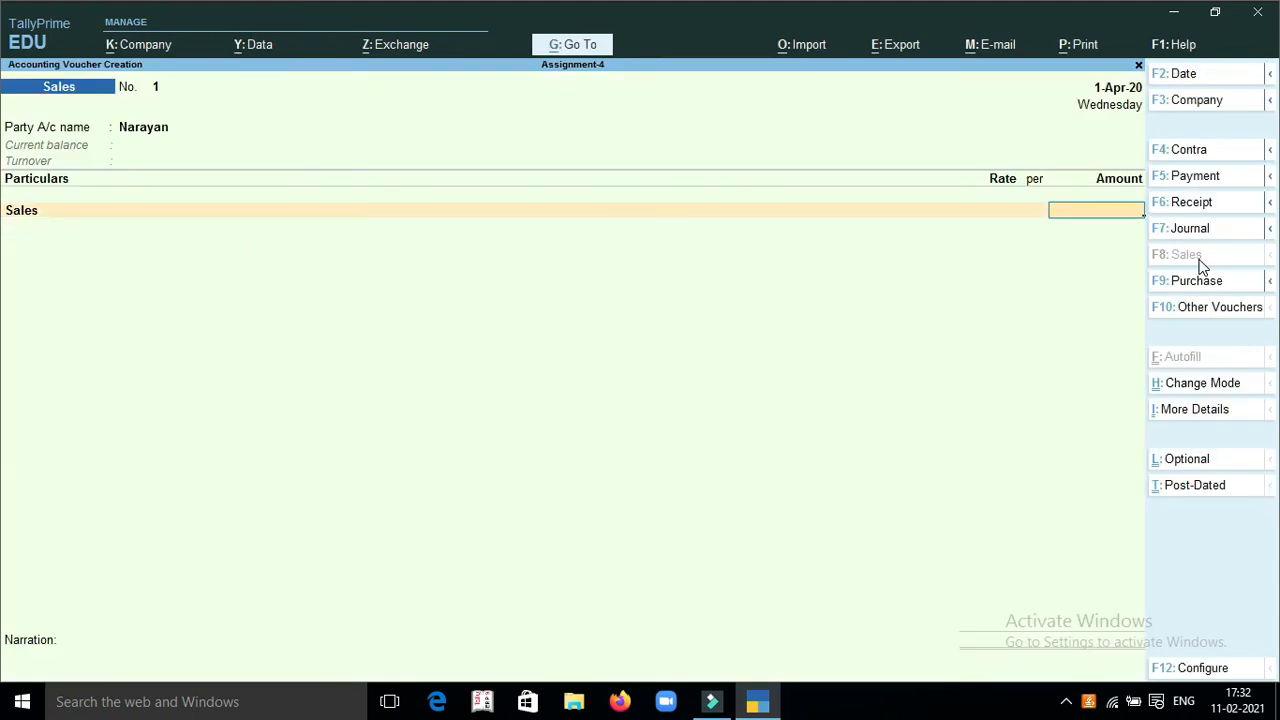
Set the Sales amount to 11000, accept the default bill-wise details, and save the sales voucher
type("101")
key("BackSpace")
key("BackSpace")
type("100")
key("Return")
key("Return")
key("Return")
key("Return")
key("Return")
key("Return")
key("Return")
key("Return")
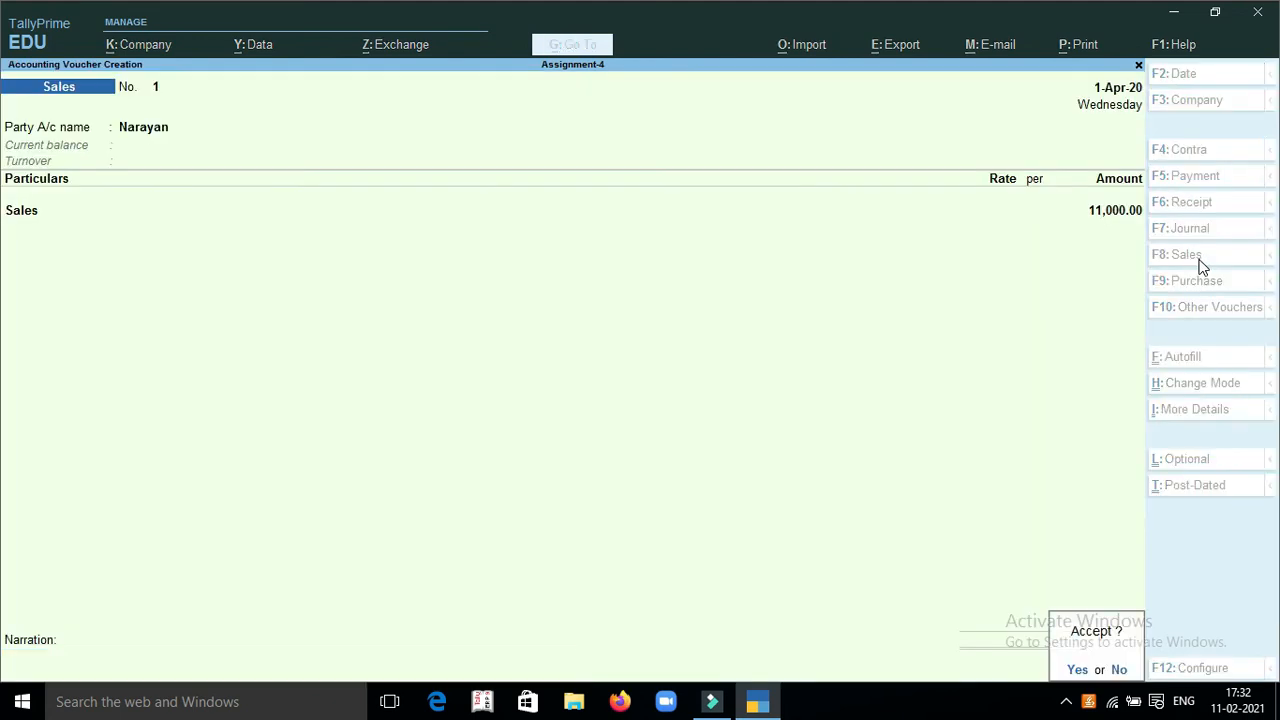
key("Return")
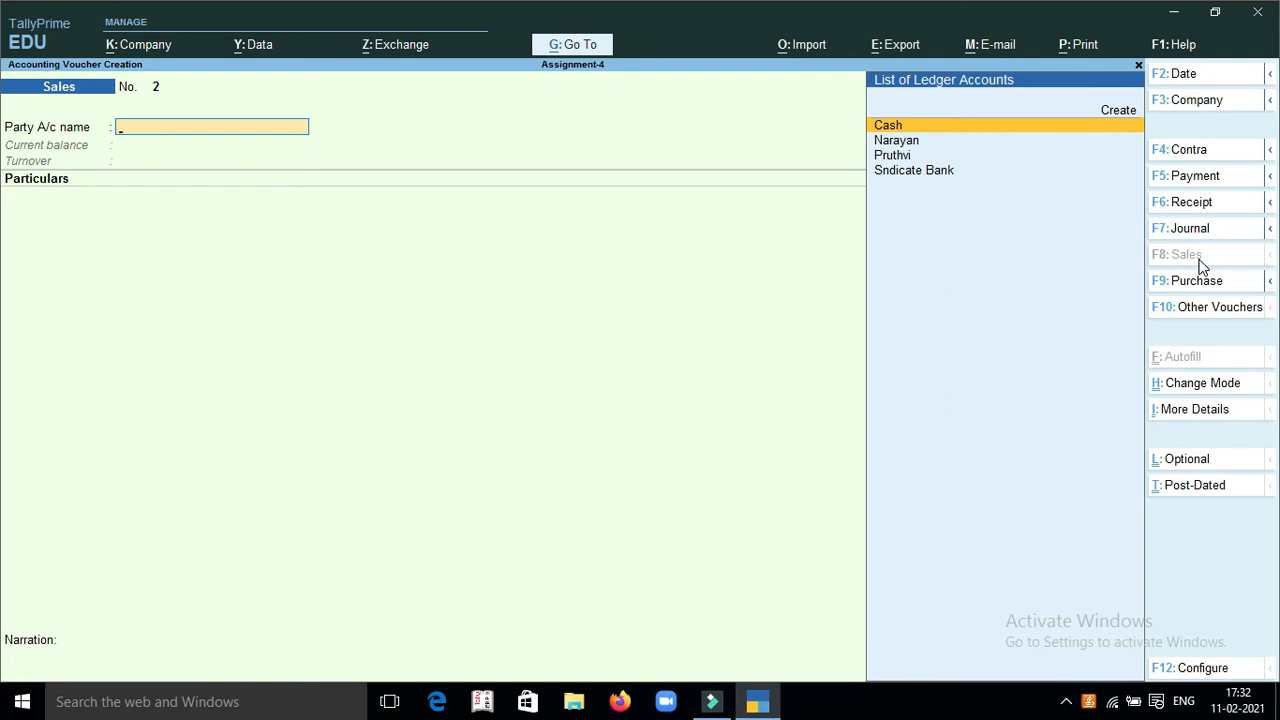
Start a Payment voucher and debit the supplier's ledger with 25000 as an Agst Ref to pending bill 123
key("F5")
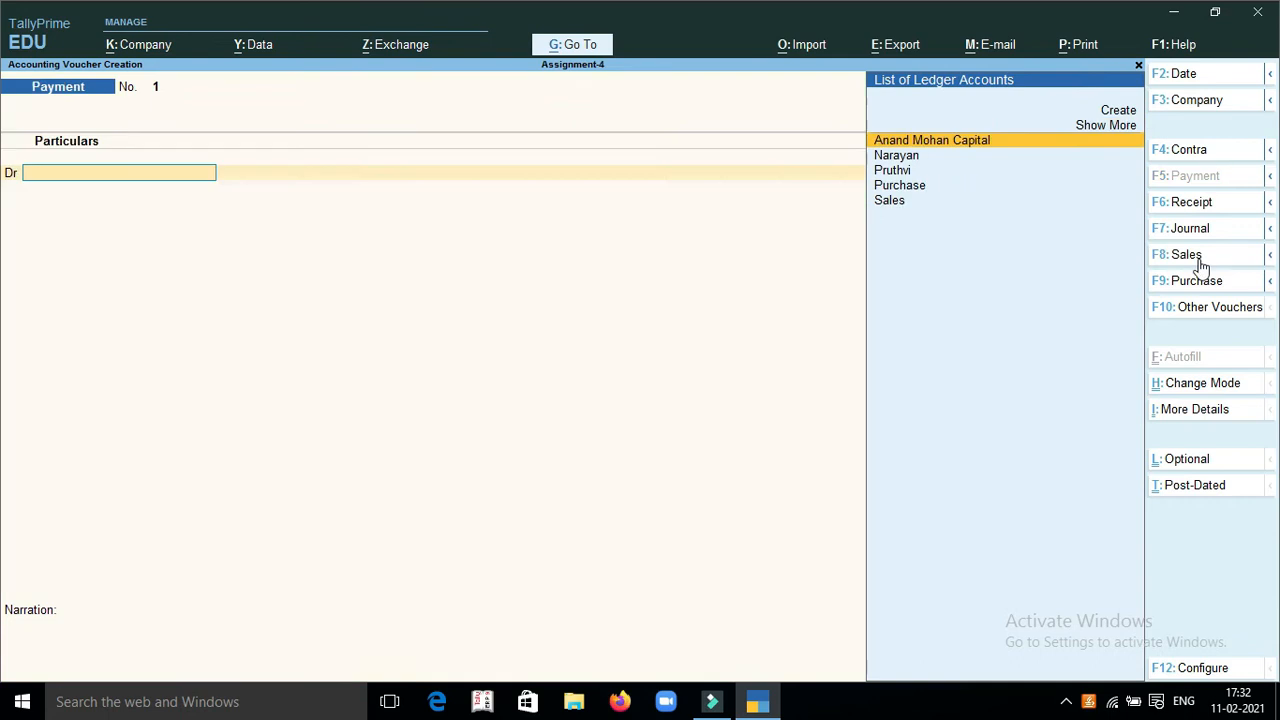
type("P")
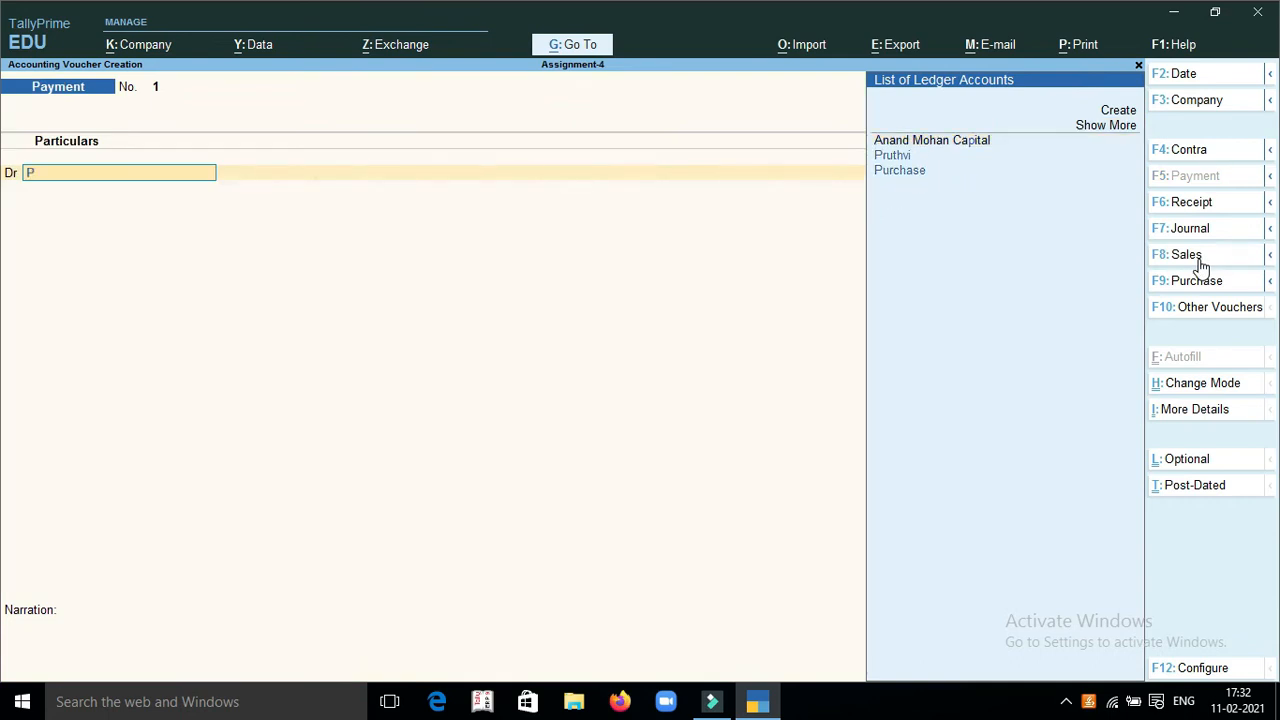
key("Down")
key("Return")
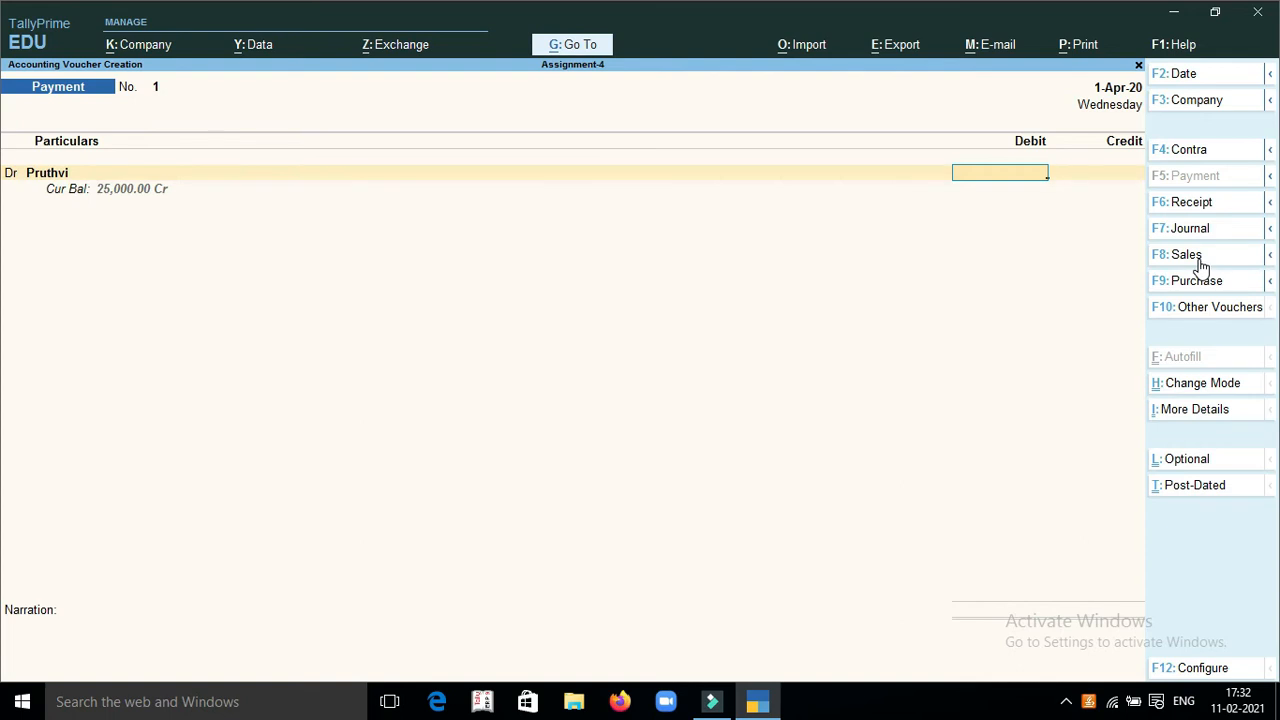
type("25000")
key("Return")
key("Return")
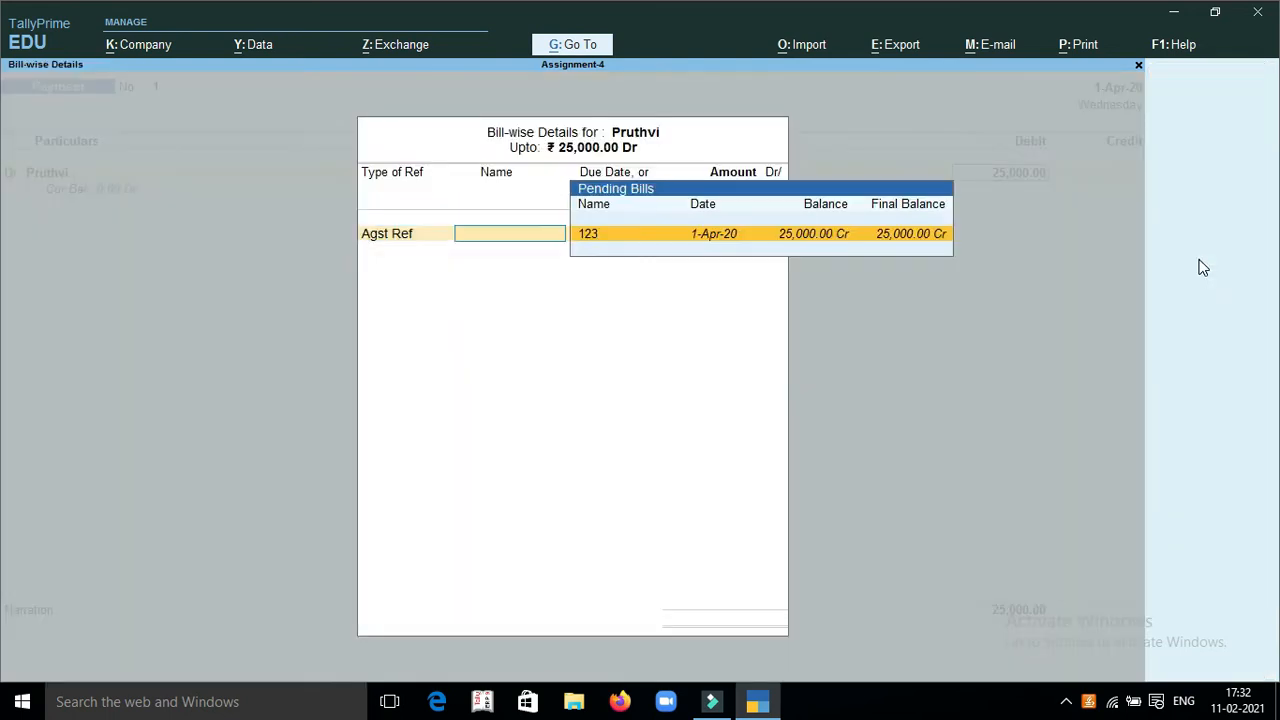
key("Return")
key("Return")
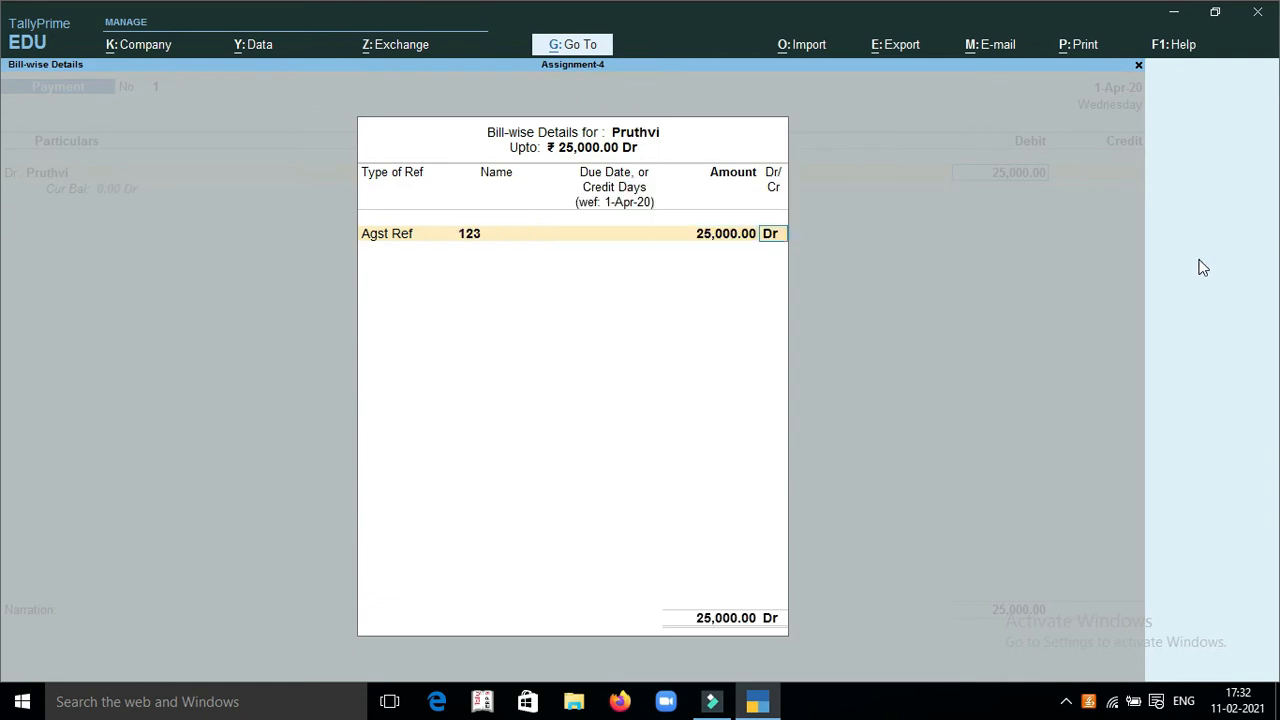
key("Return")
Credit Cash with the full 25,000 and save the payment voucher without a narration
type("Cas")
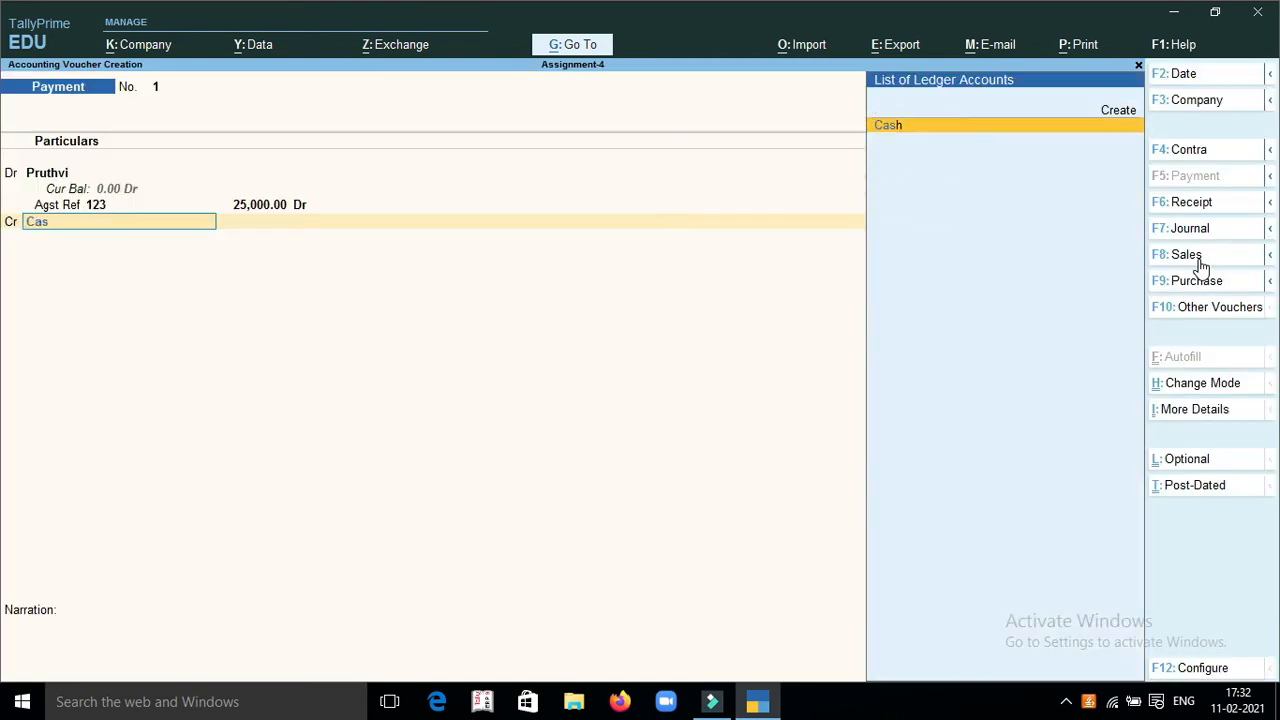
key("Return")
key("Return")
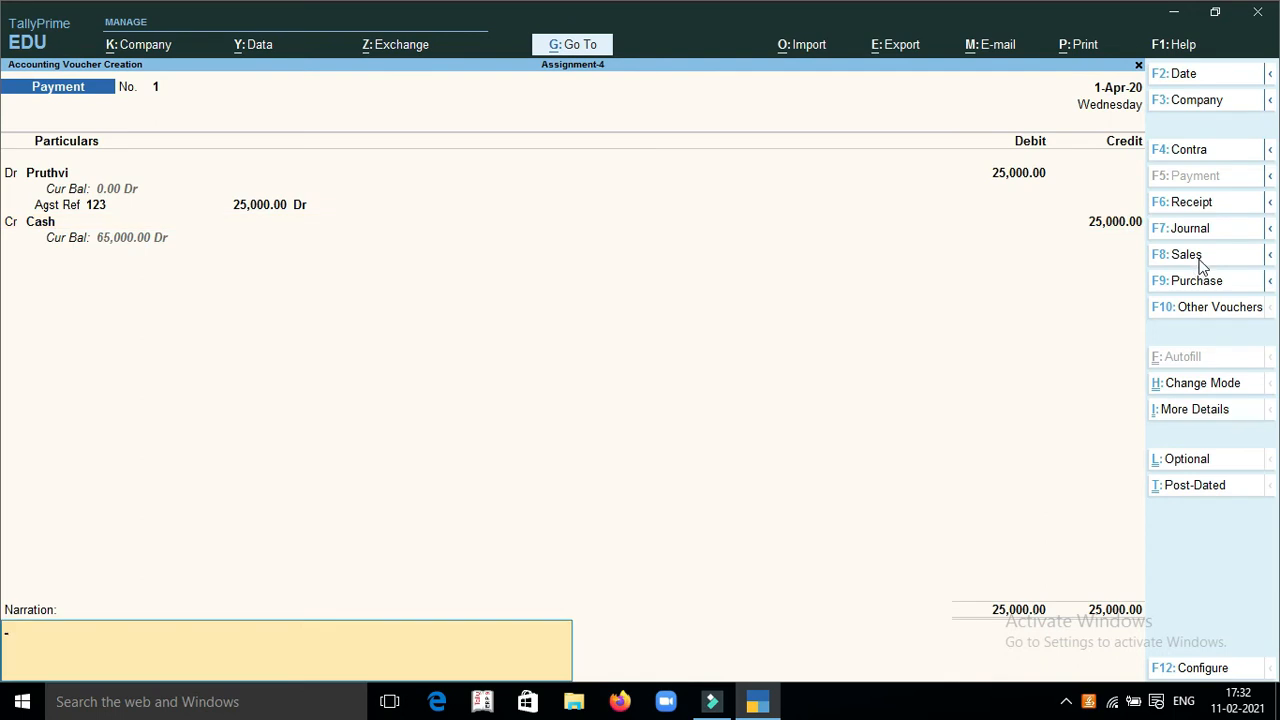
key("Return")
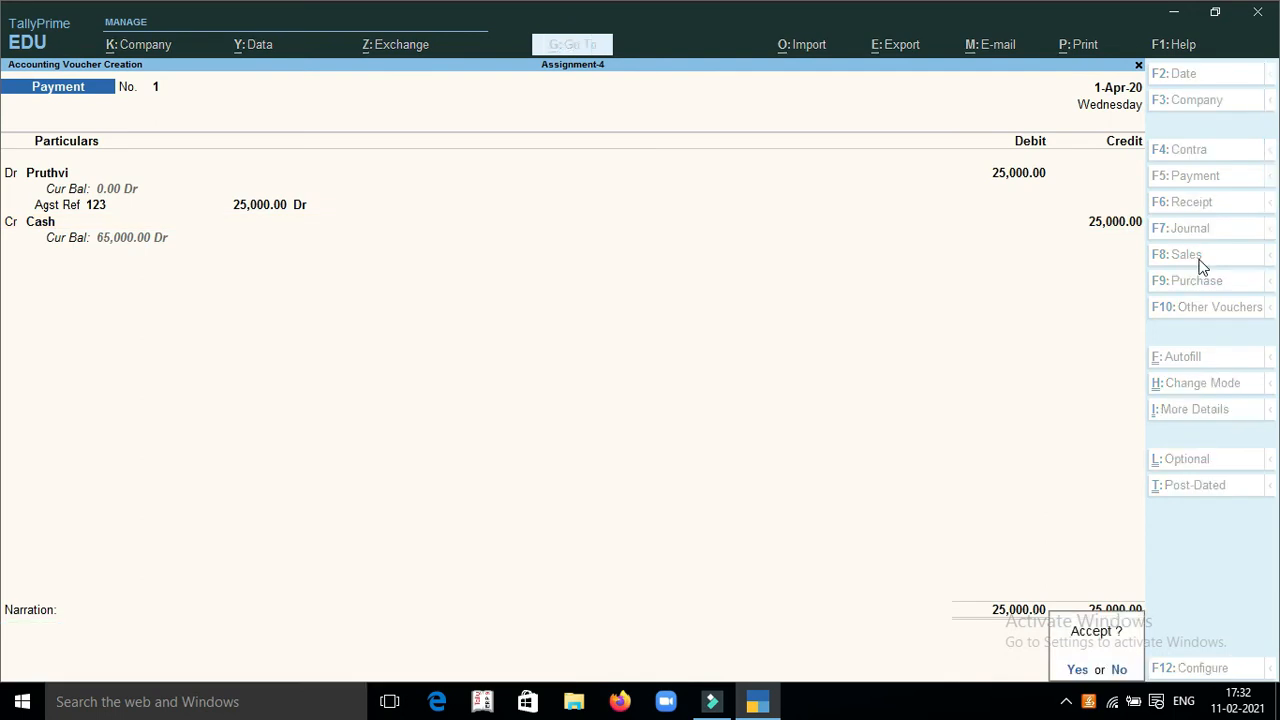
key("Return")
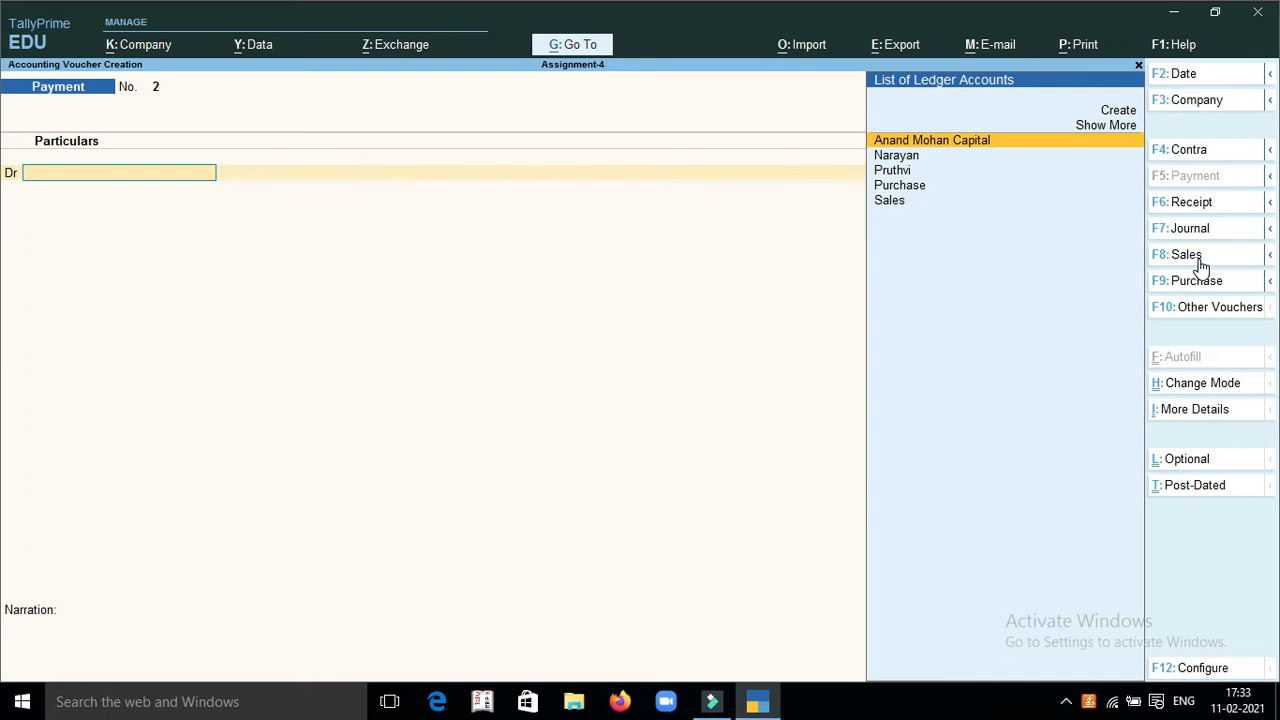
Start a Receipt voucher and credit the customer's ledger with 10900 as an Agst Ref to bill 1
key("F6")
type("C")
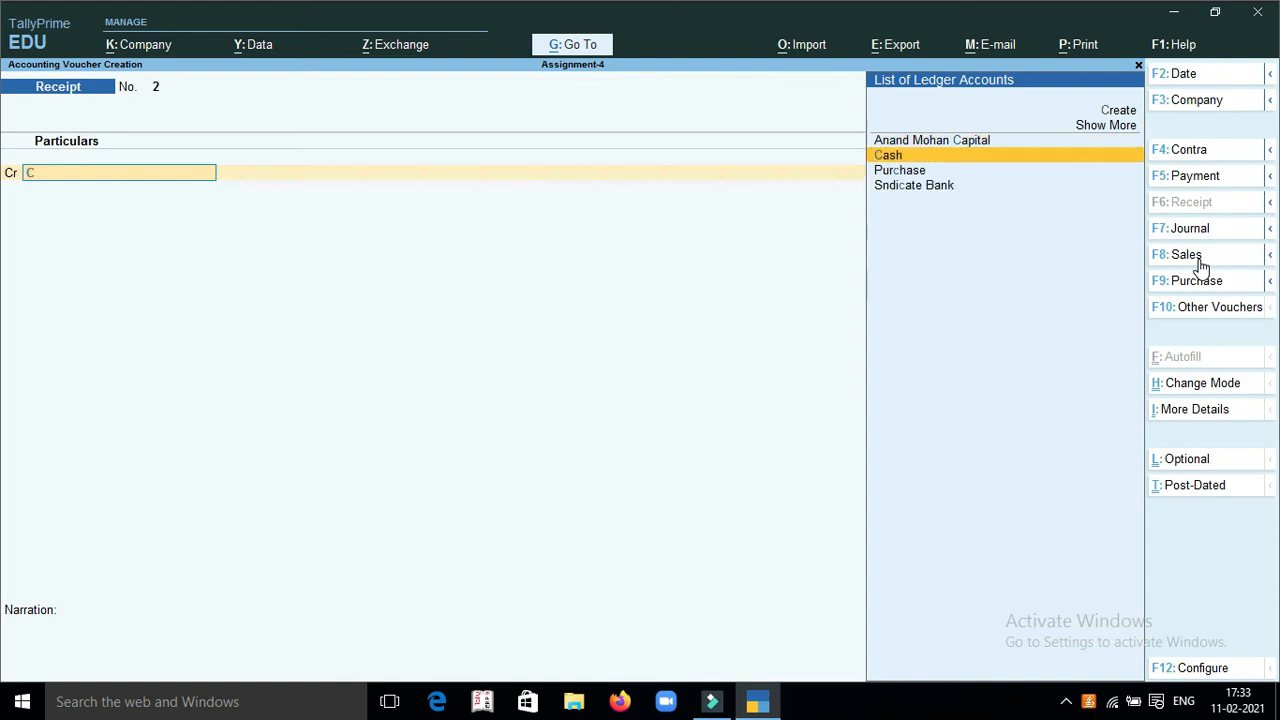
key("BackSpace")
type("Nar")
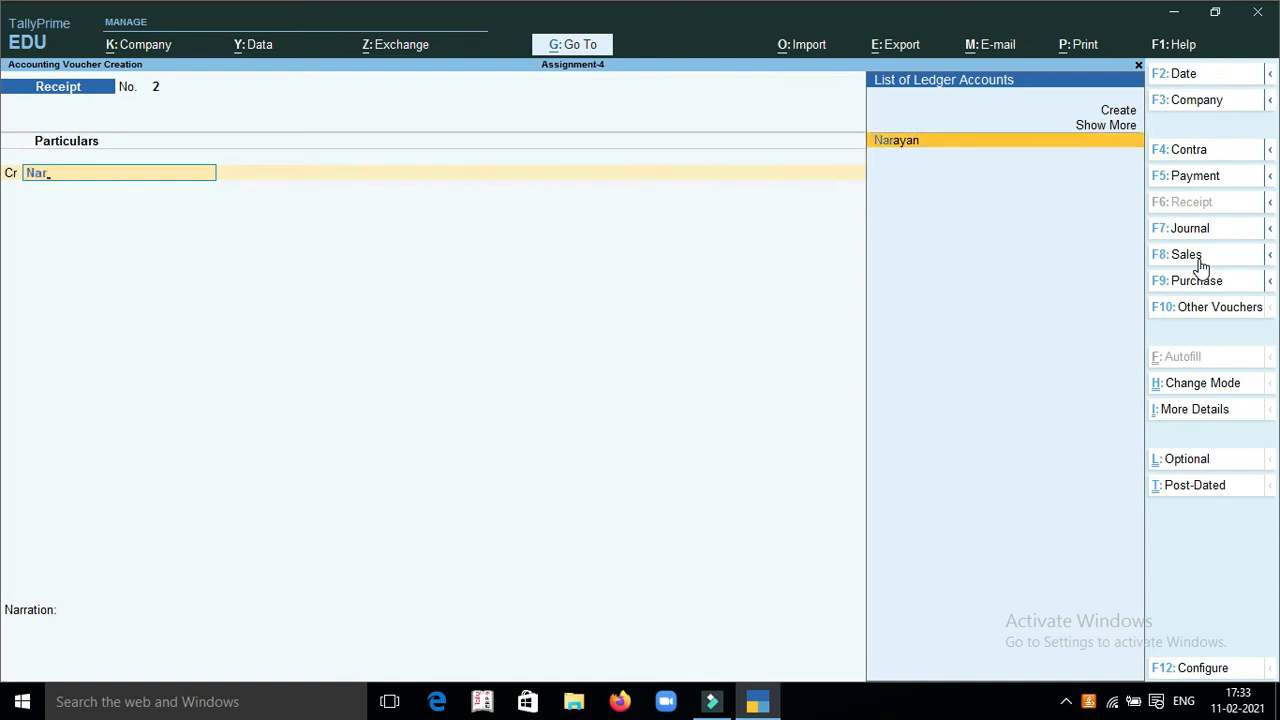
key("Return")
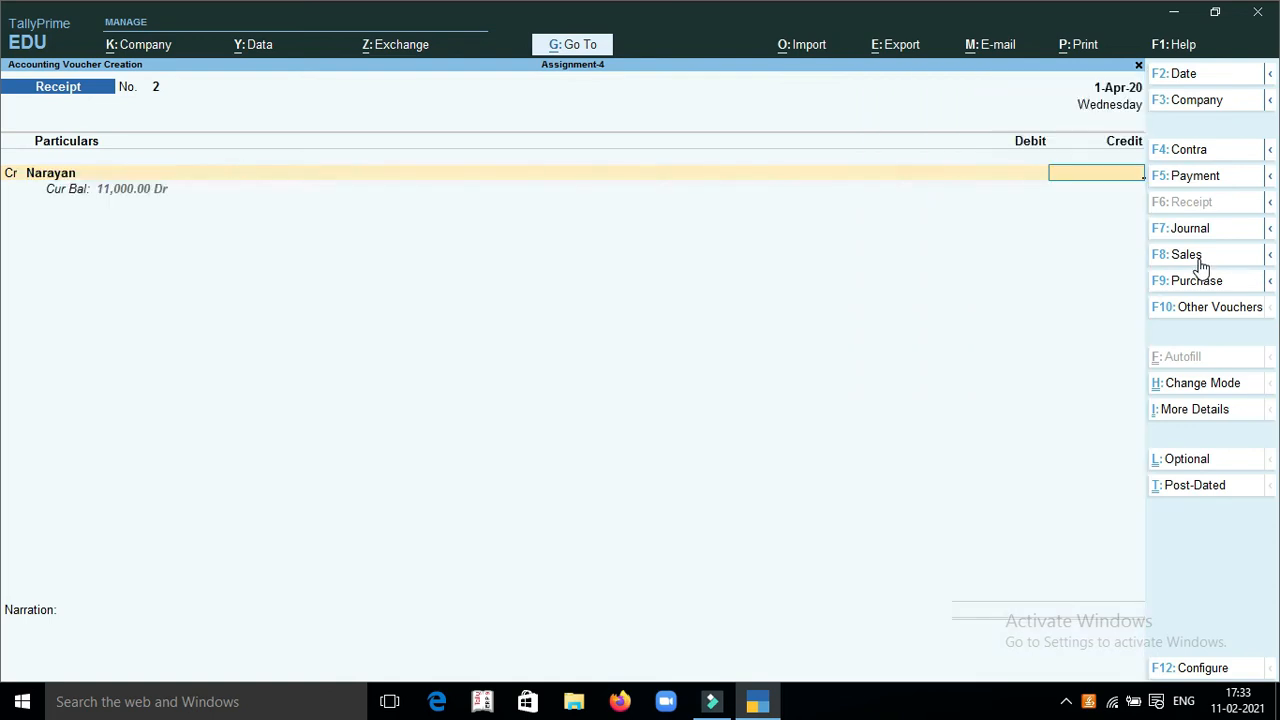
type("10900")
key("Return")
key("Return")
key("Return")
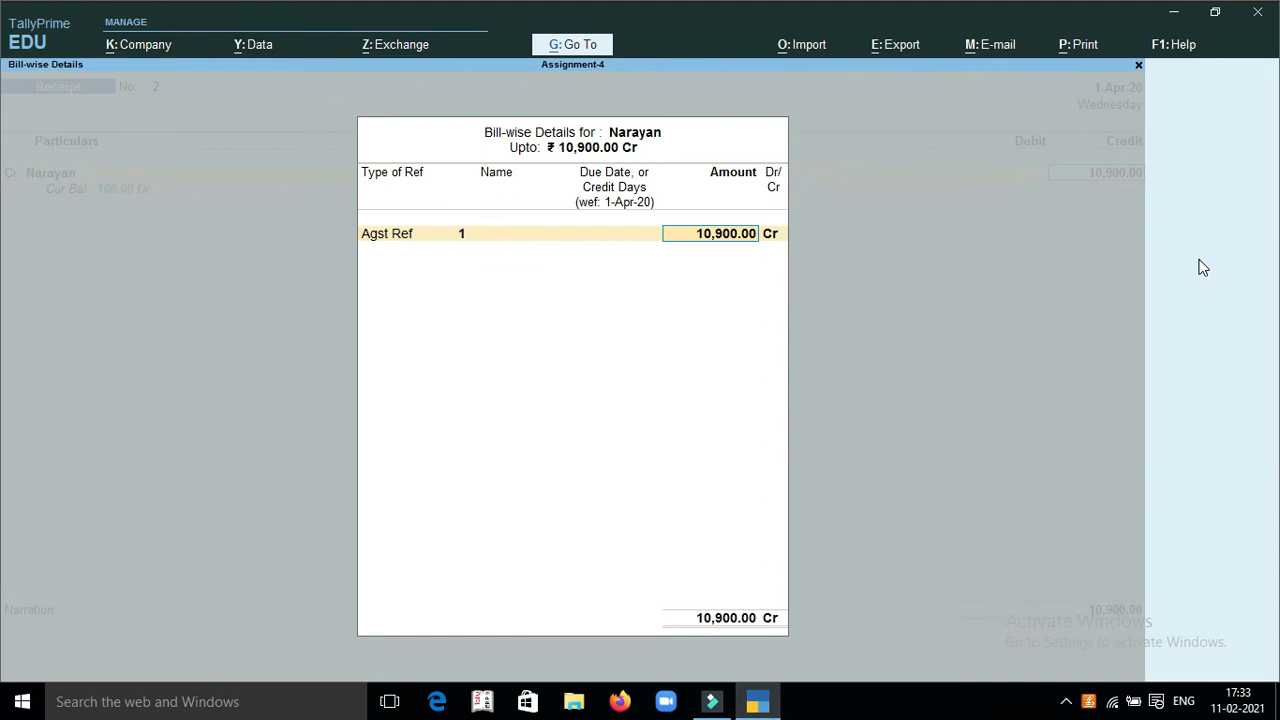
key("Return")
Debit Cash with the full 10,900 and save the receipt voucher without a narration
key("Return")
type("Cash")
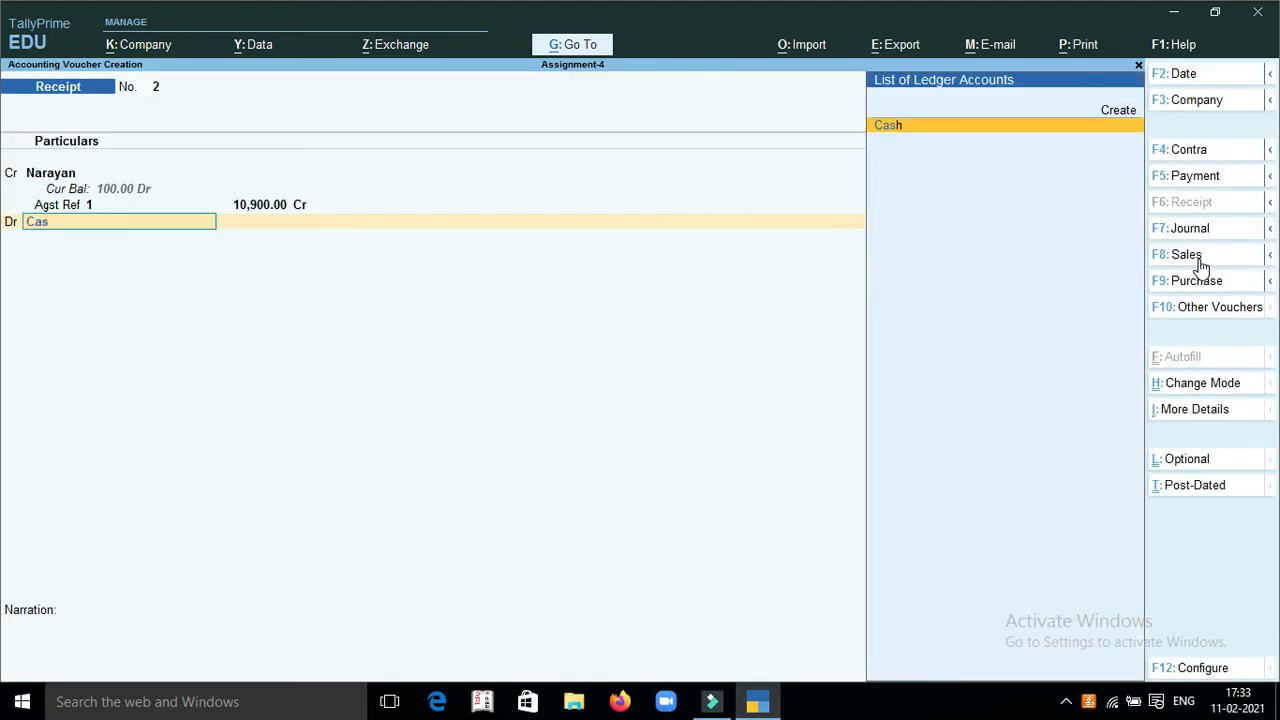
key("Return")
key("Return")
key("Return")
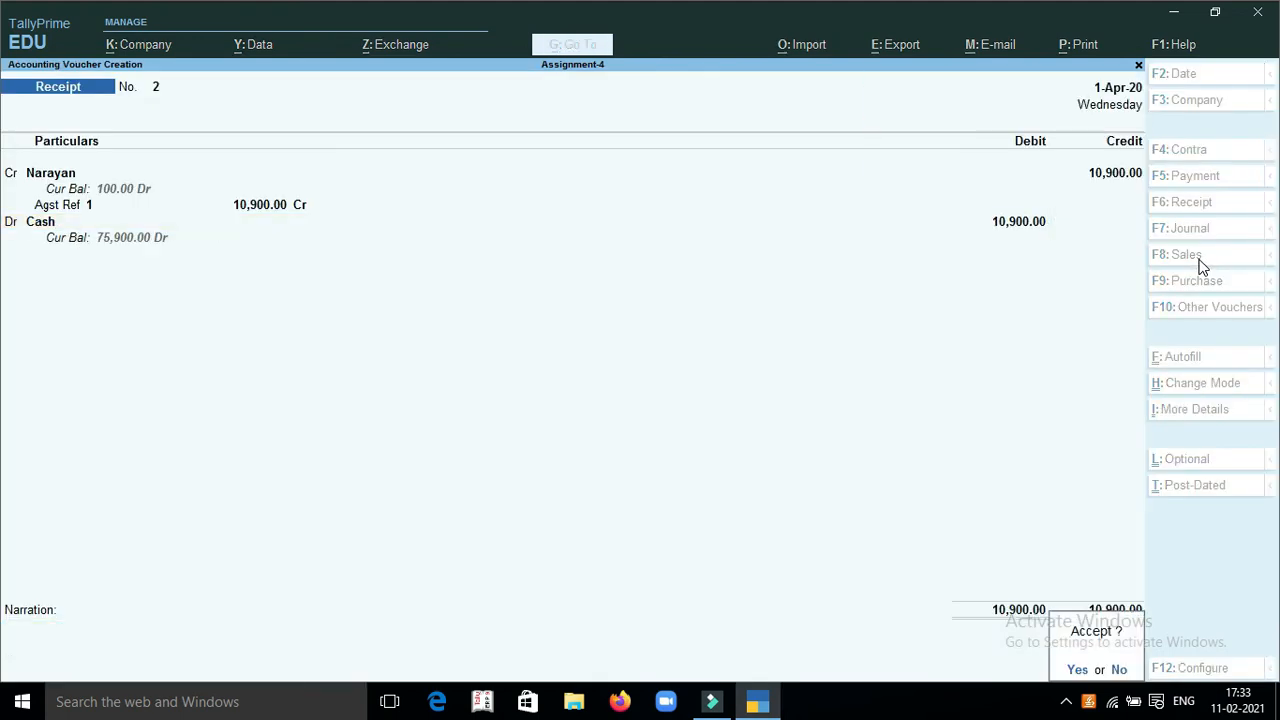
key("Return")
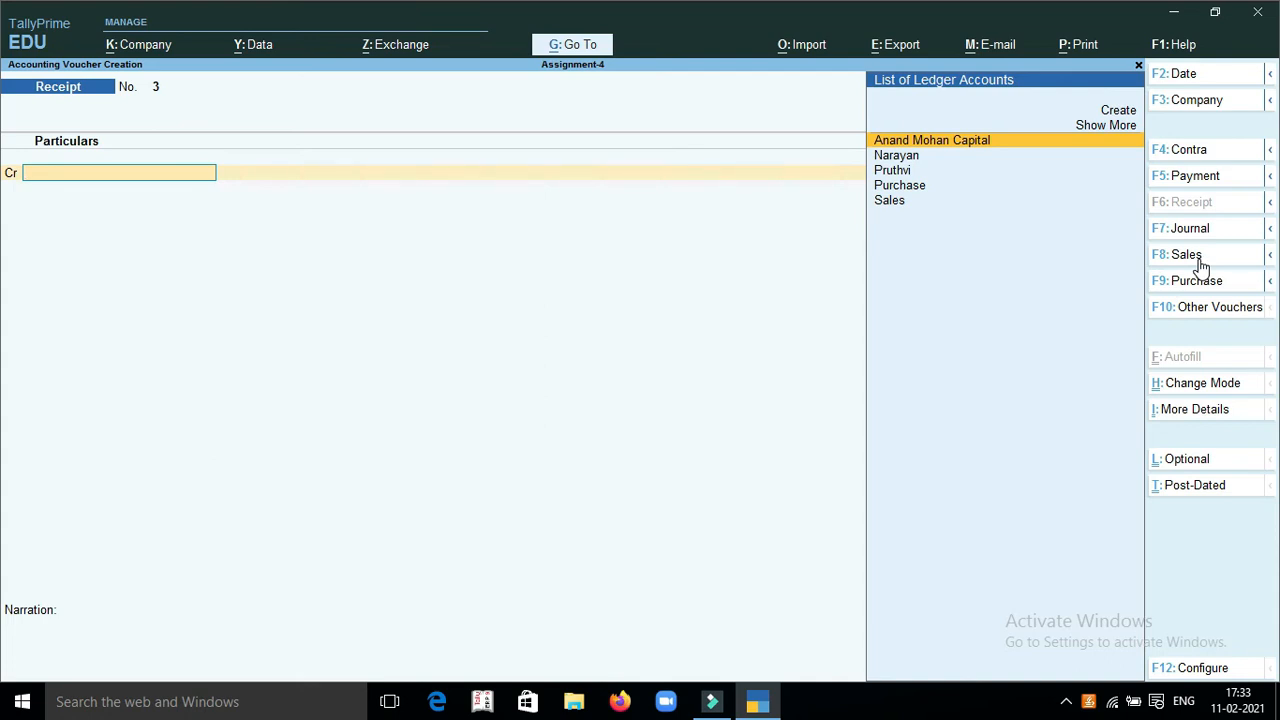
Start a Credit Note voucher and change its mode to As Voucher
left_click(1182, 318)
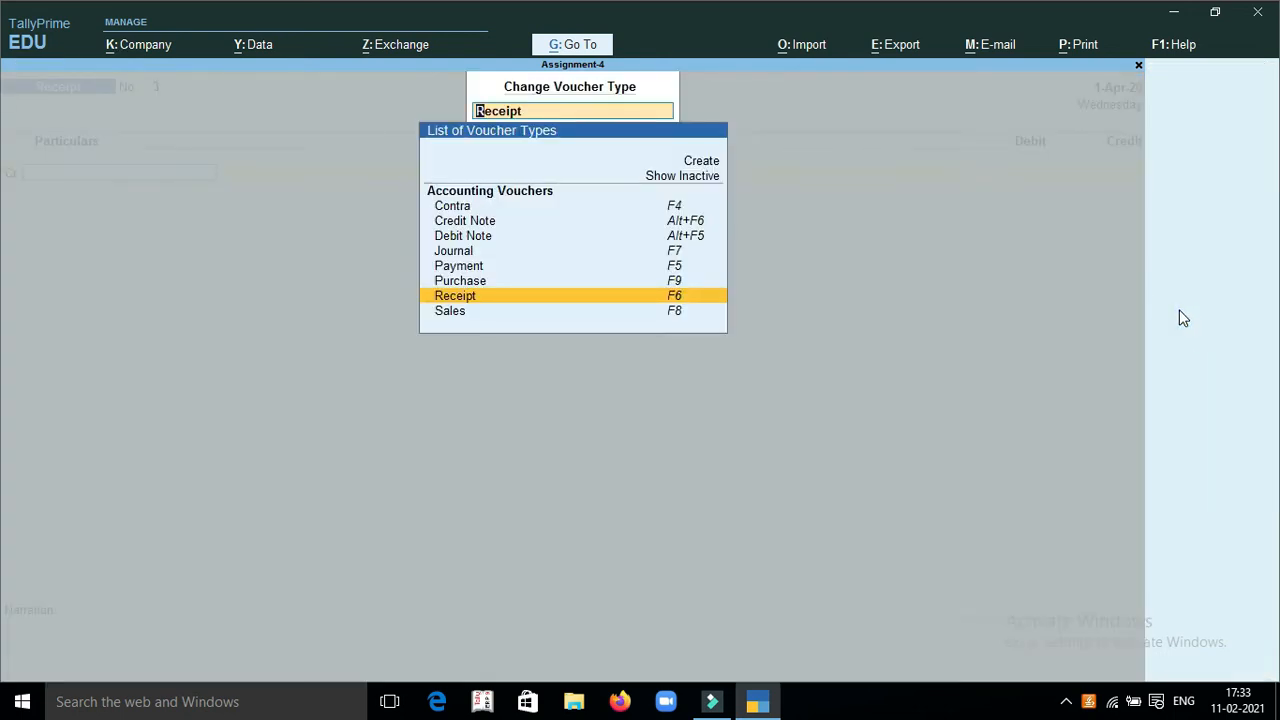
key("Up")
key("Up")
key("Up")
key("Up")
key("Up")
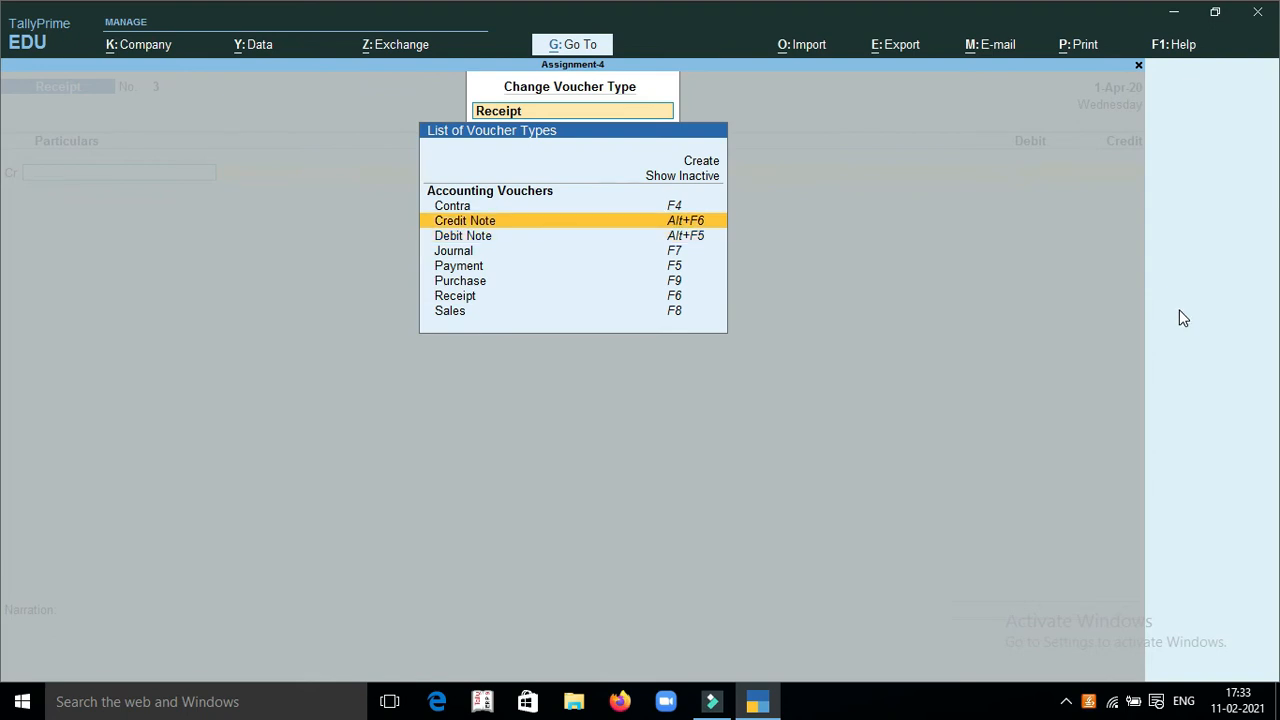
key("Return")
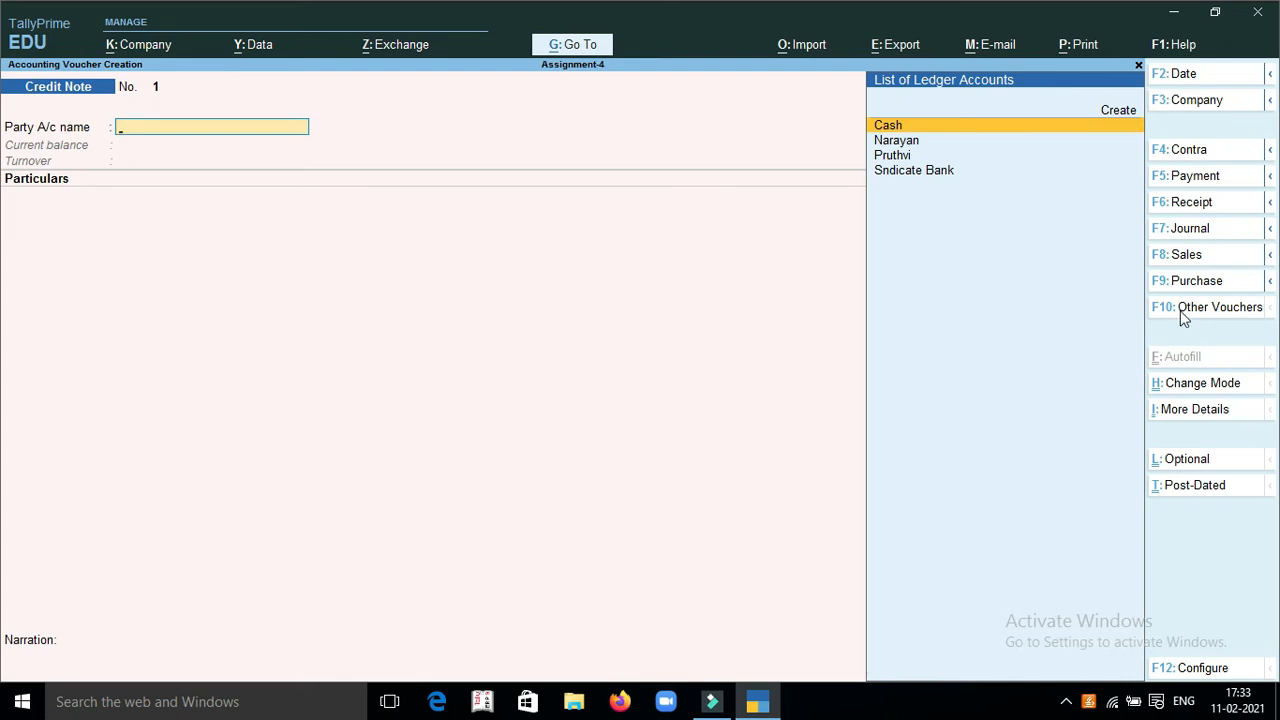
left_click(1178, 390)
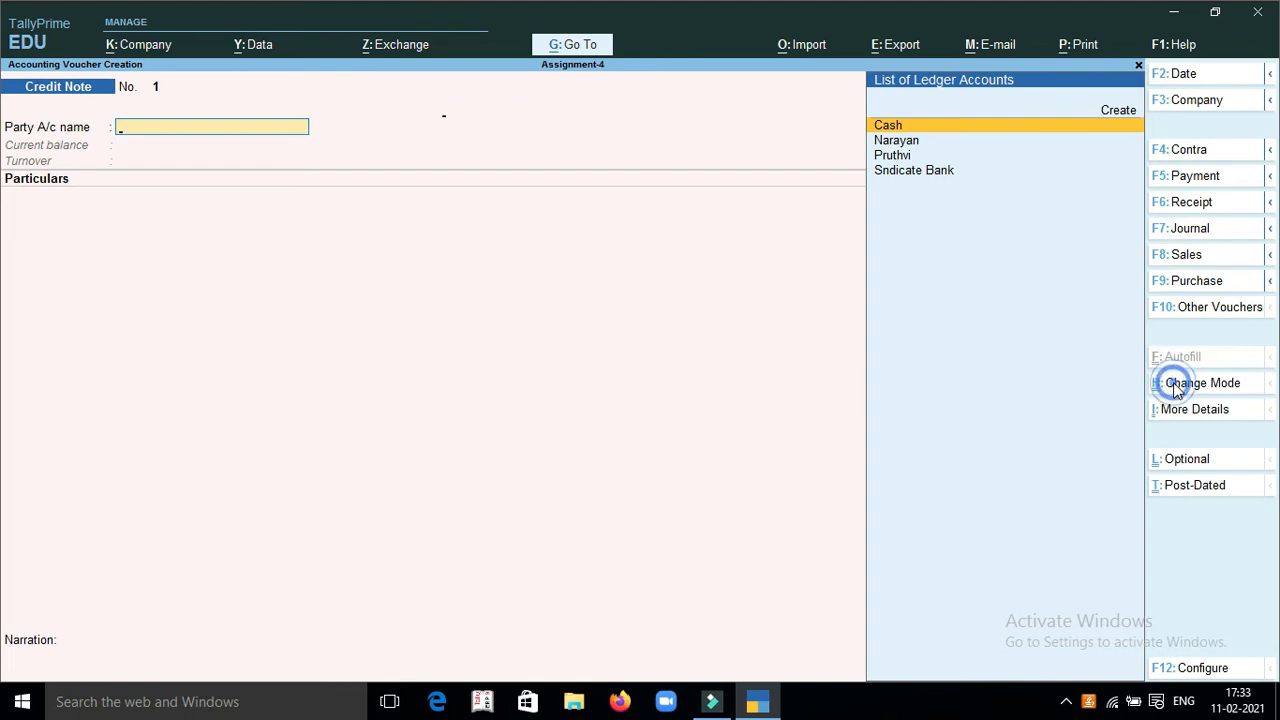
key("Down")
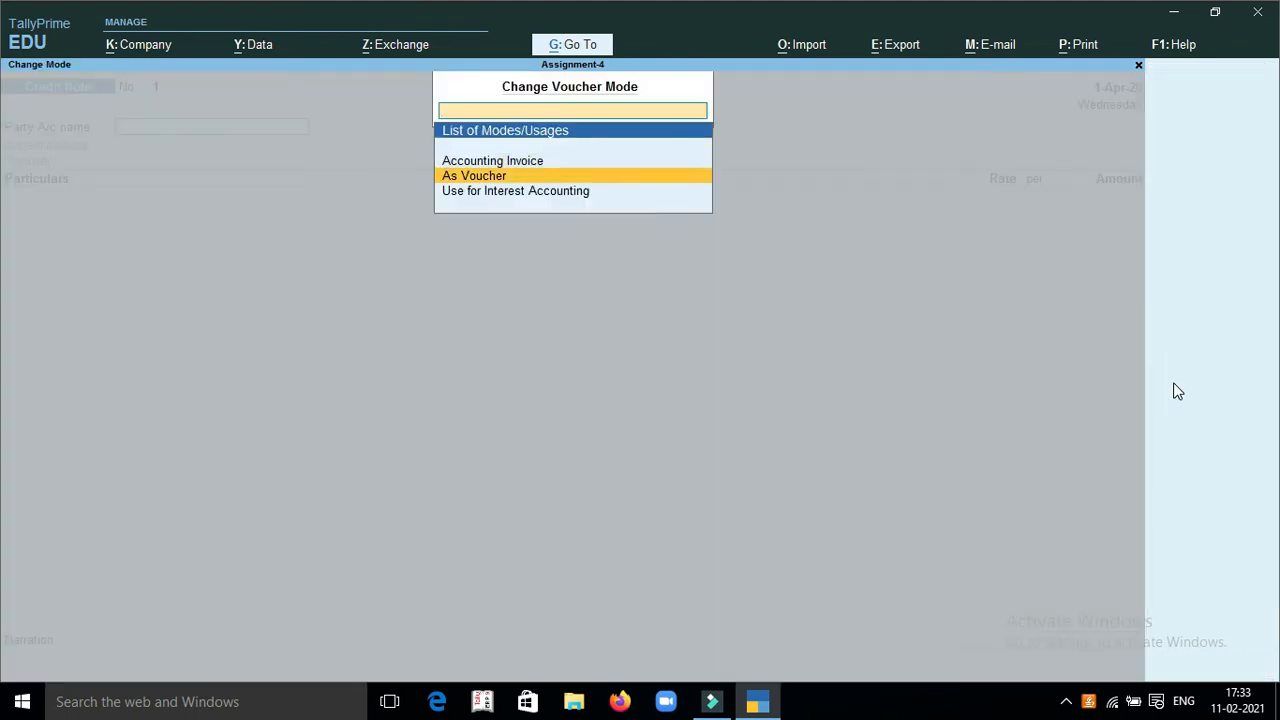
key("Return")
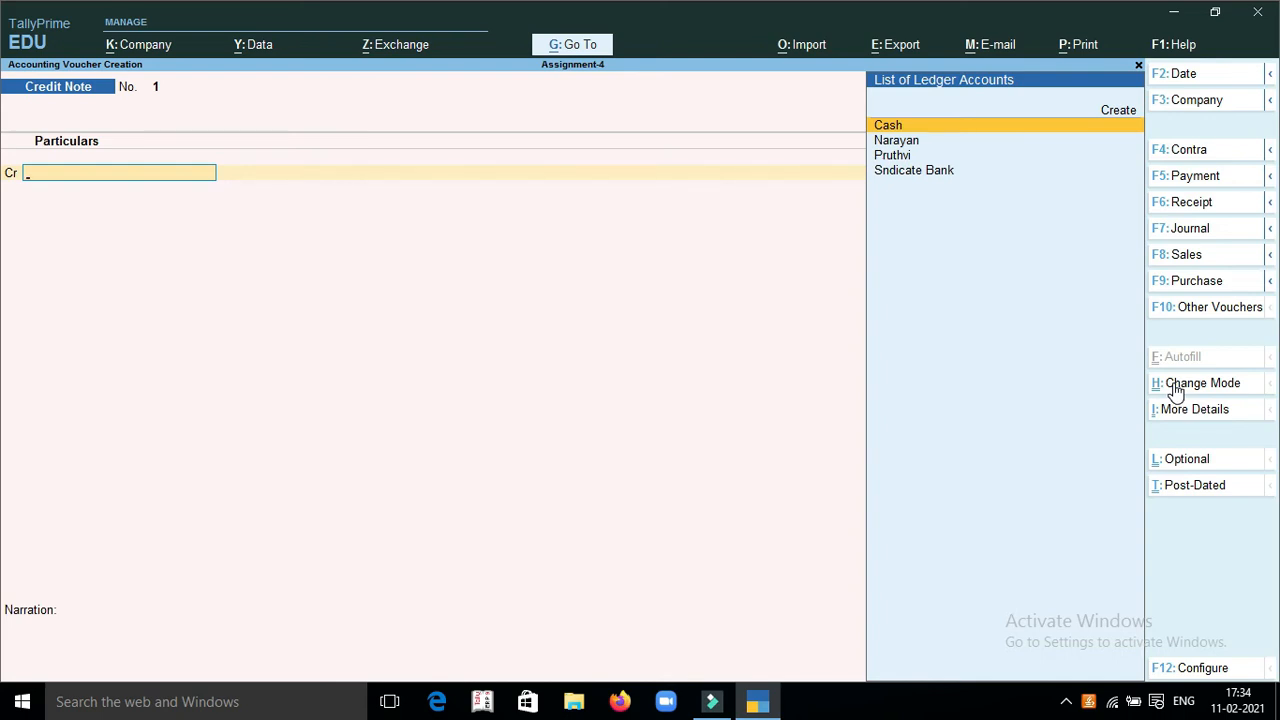
Credit the customer's ledger with 100 as an Agst Ref to bill 1, accepting the default receipt and party details
key("Down")
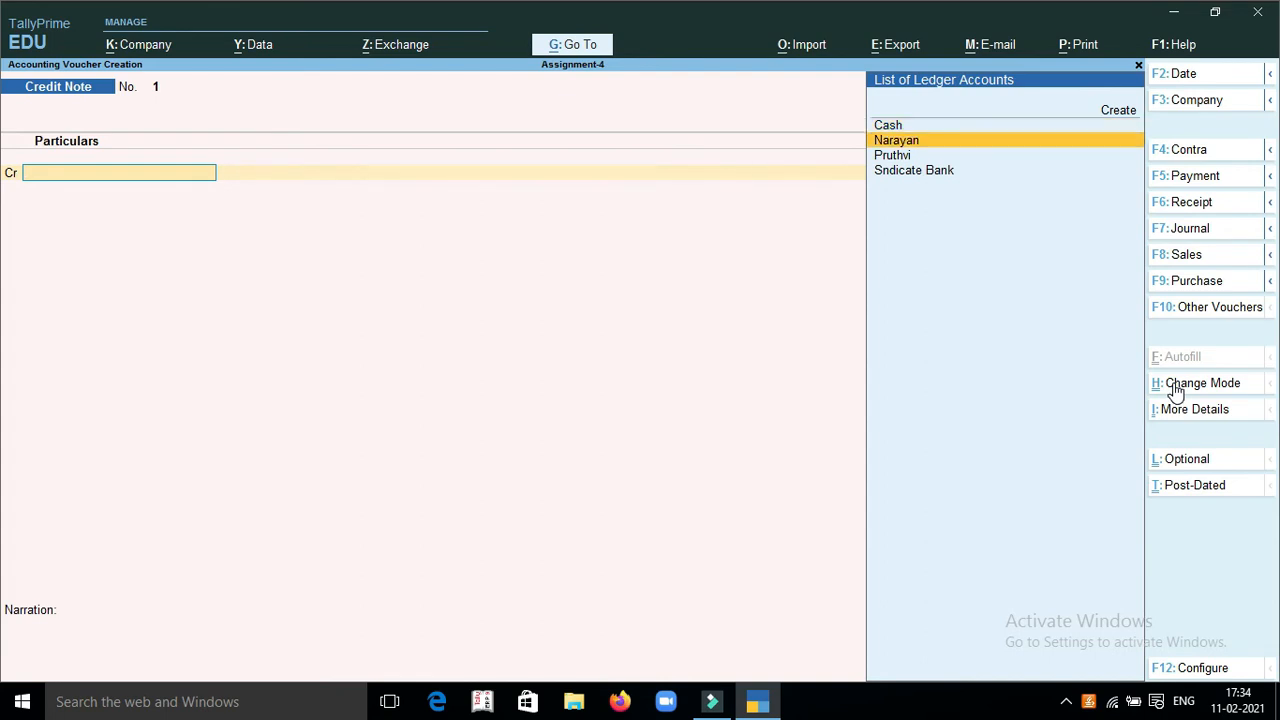
key("Return")
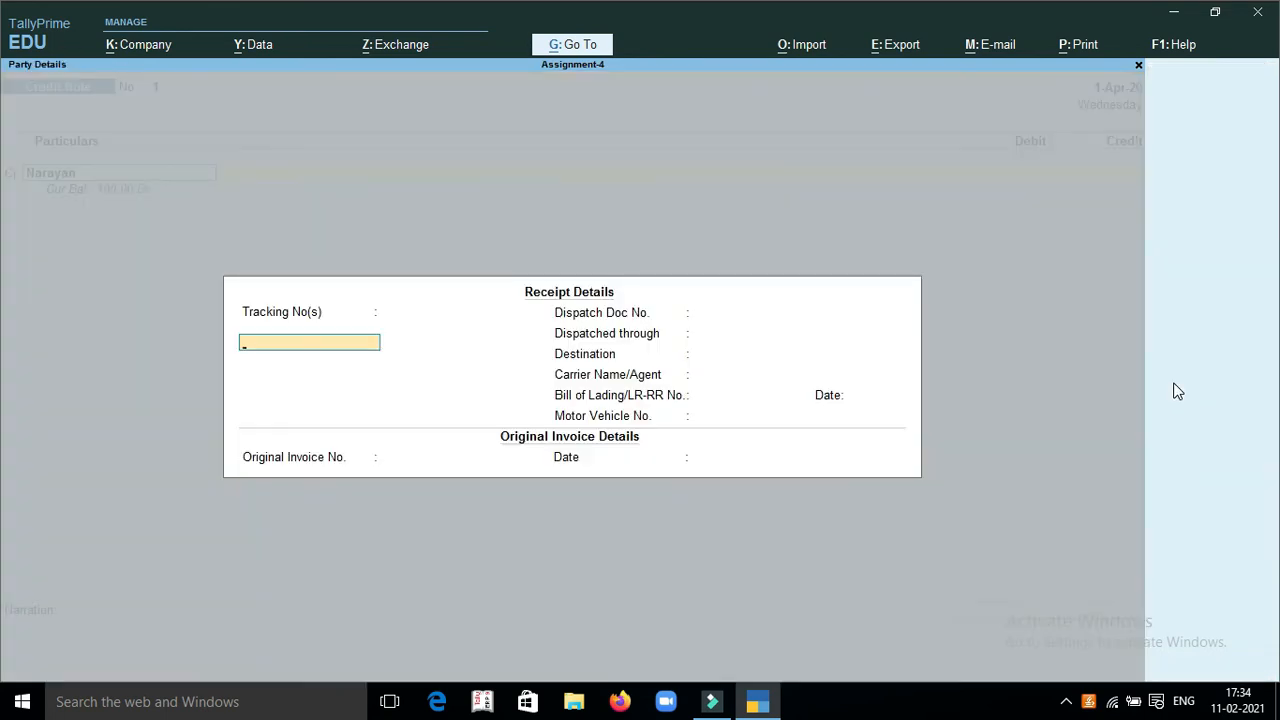
key("ctrl+a")
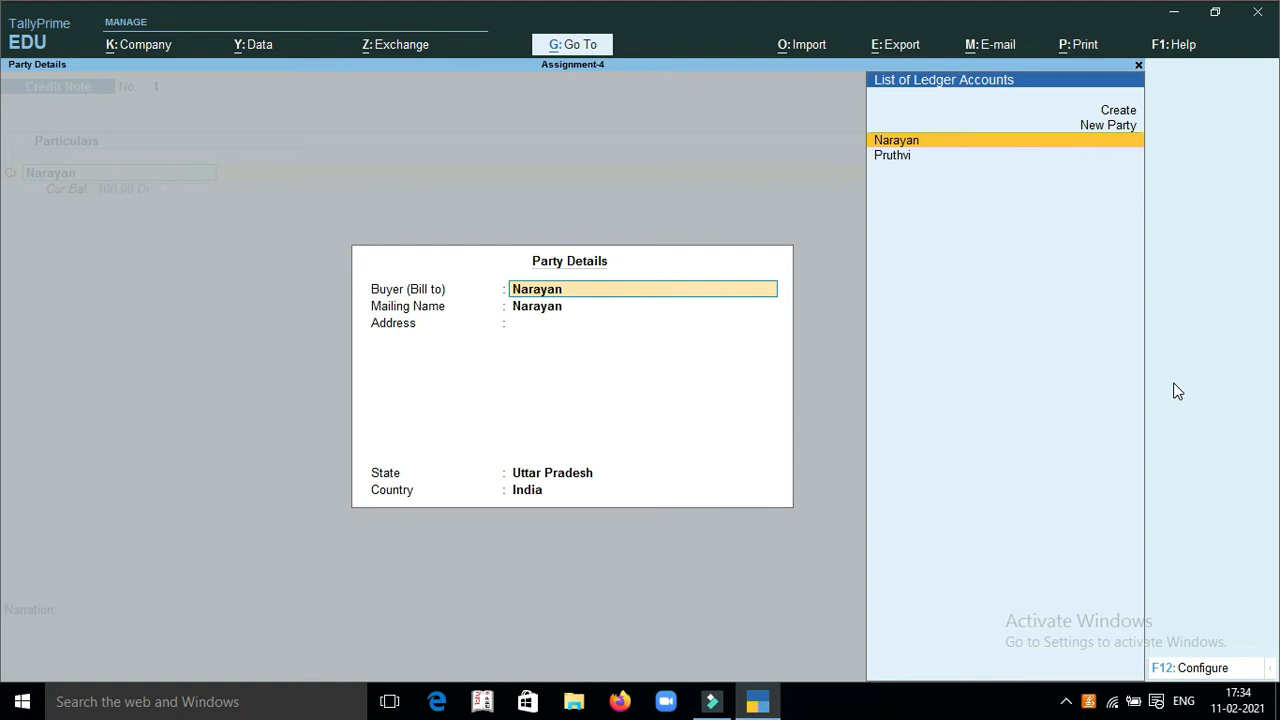
key("ctrl+a")
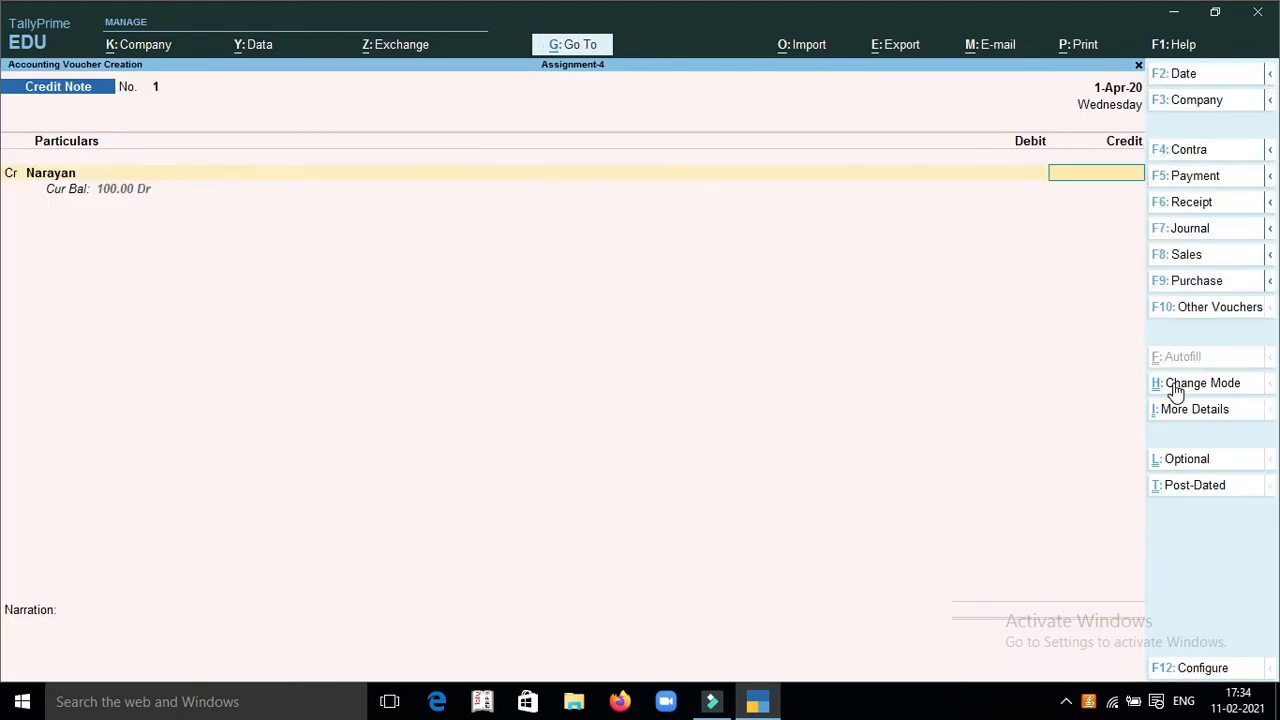
type("100")
key("Return")
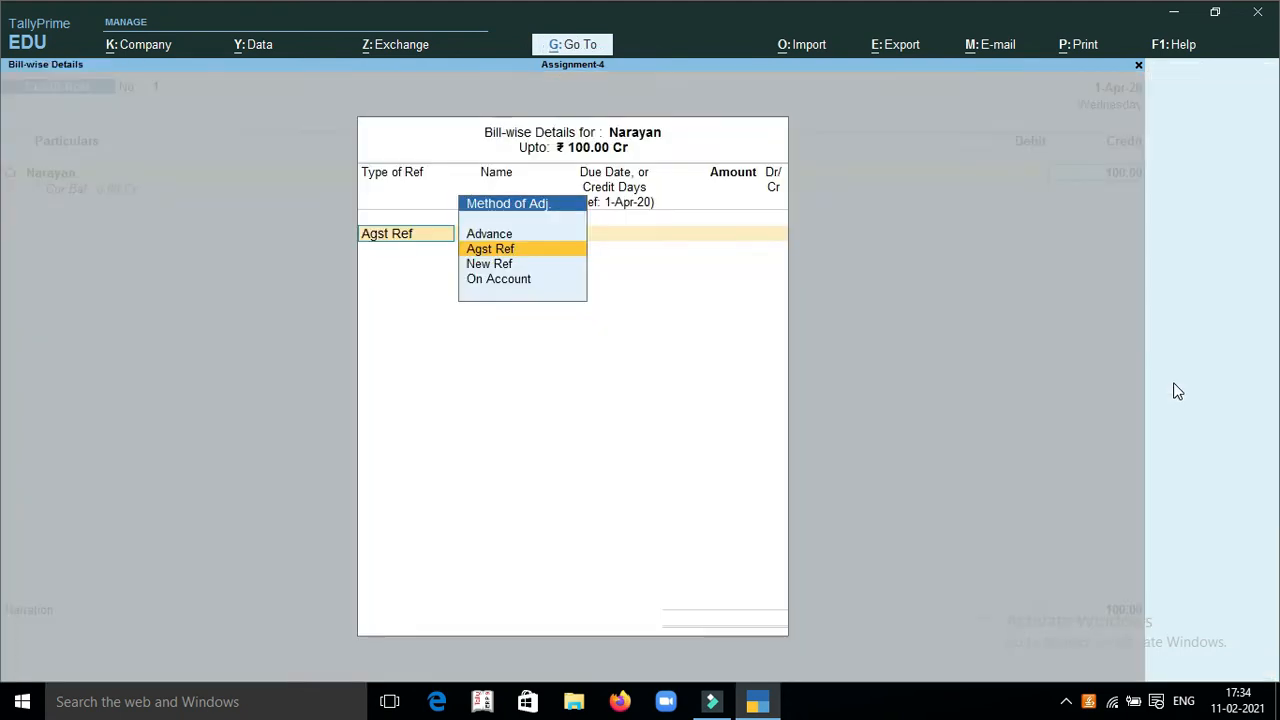
key("Return")
key("Return")
key("Return")
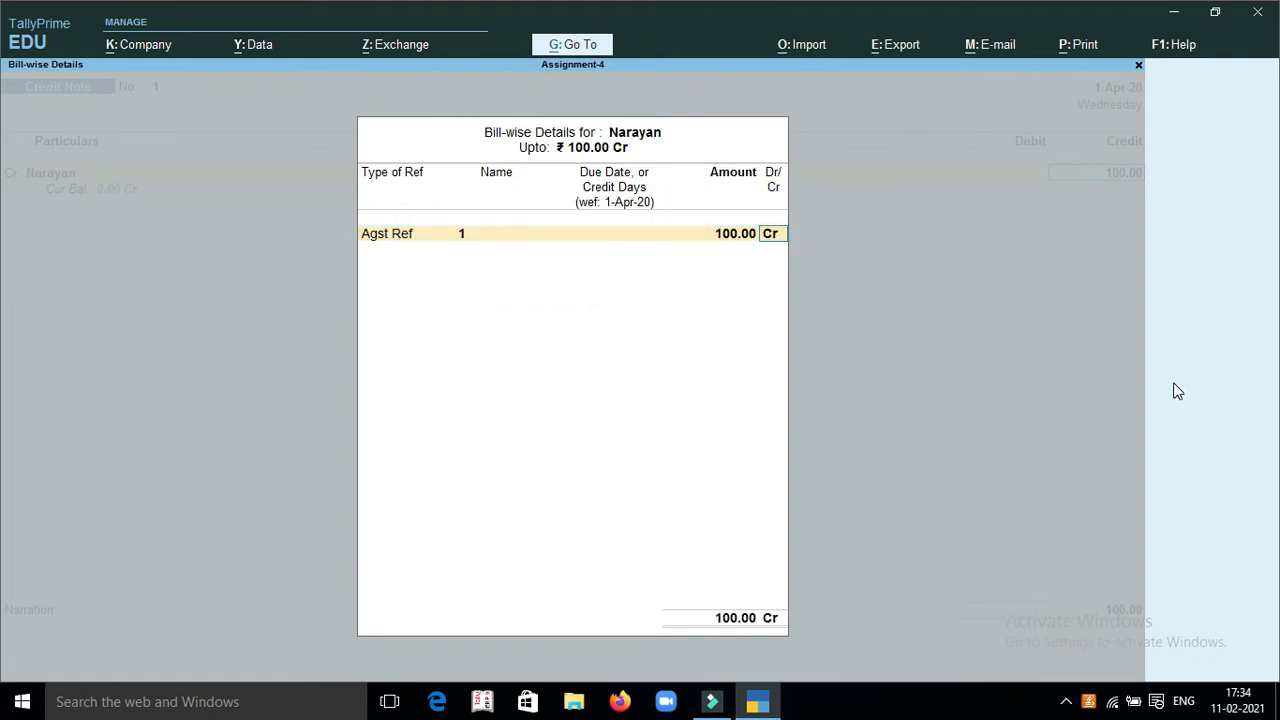
key("Return")
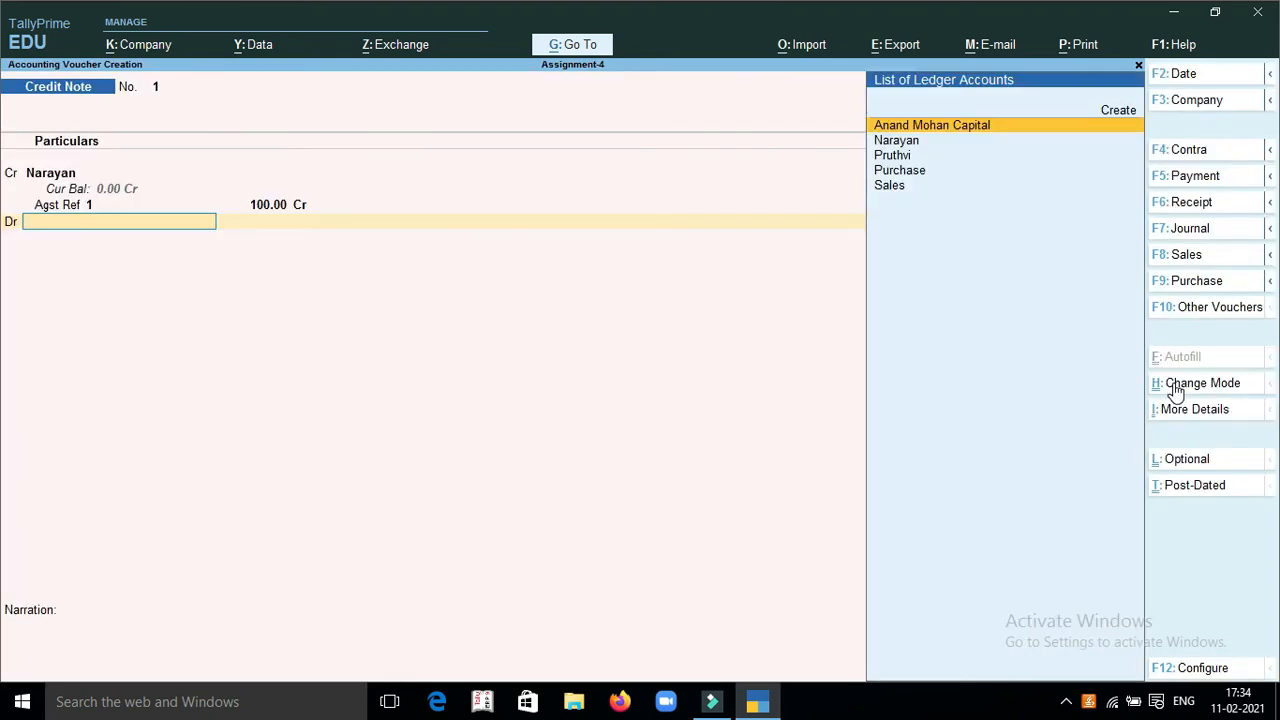
Create a Sales Discount ledger under Indirect Expenses for the credit note's debit line
key("alt+c")
type("Sa")
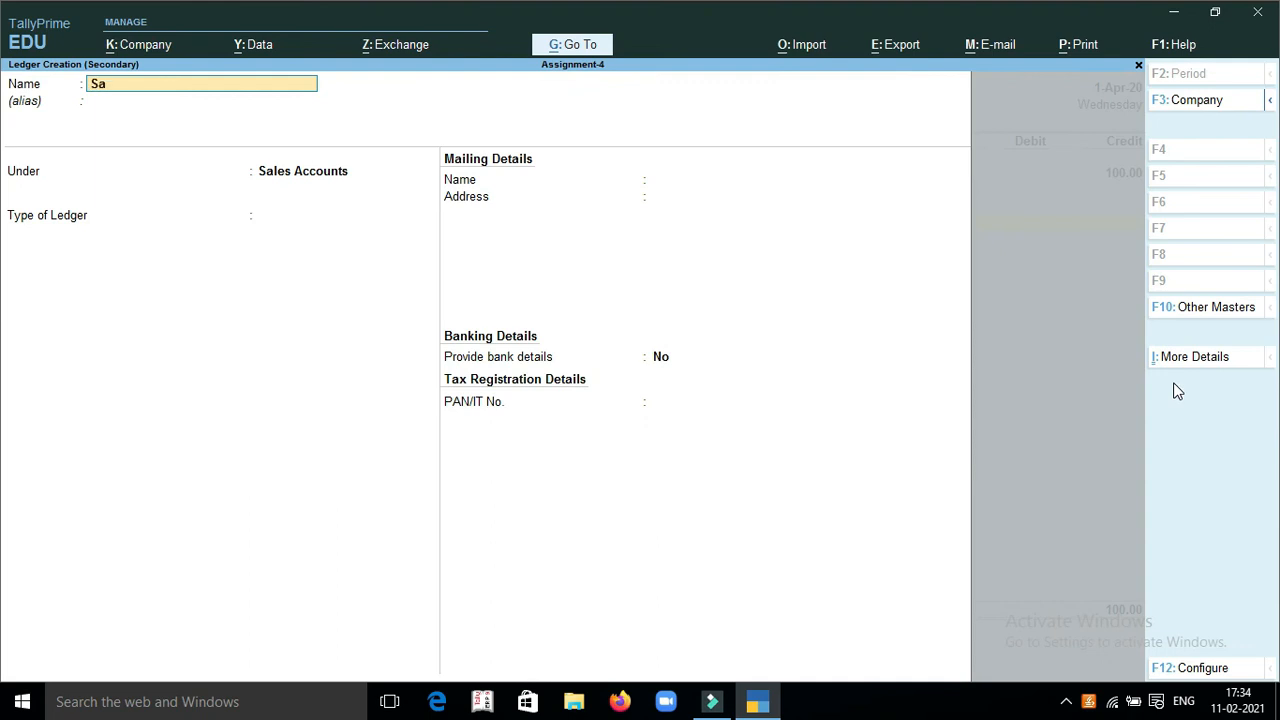
type("les Discount")
key("Return")
key("Return")
type("E")
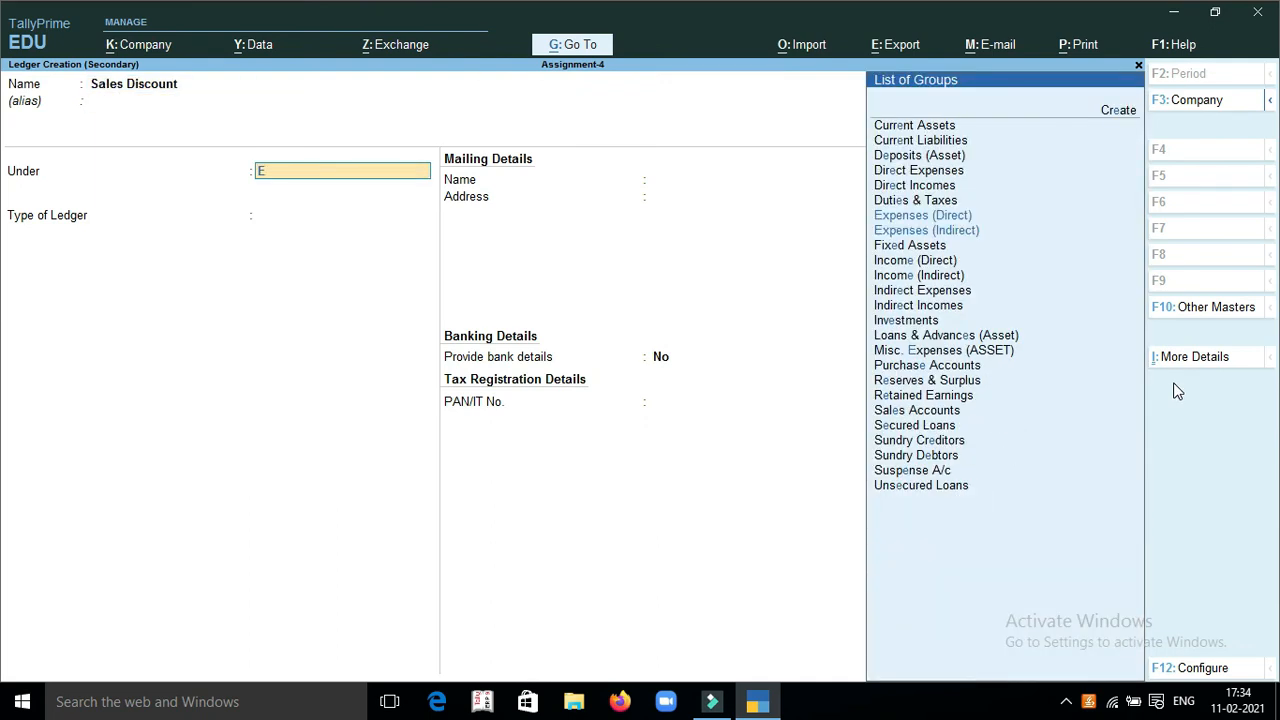
key("Down")
key("Return")
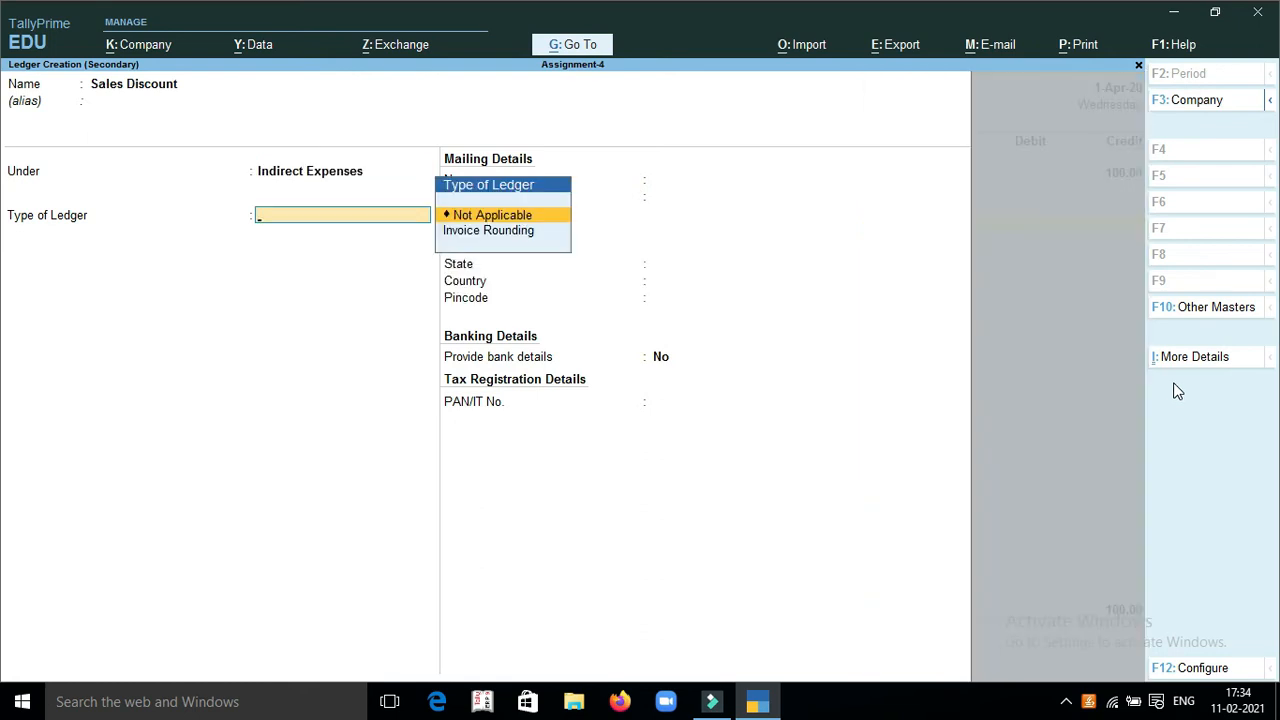
key("ctrl")
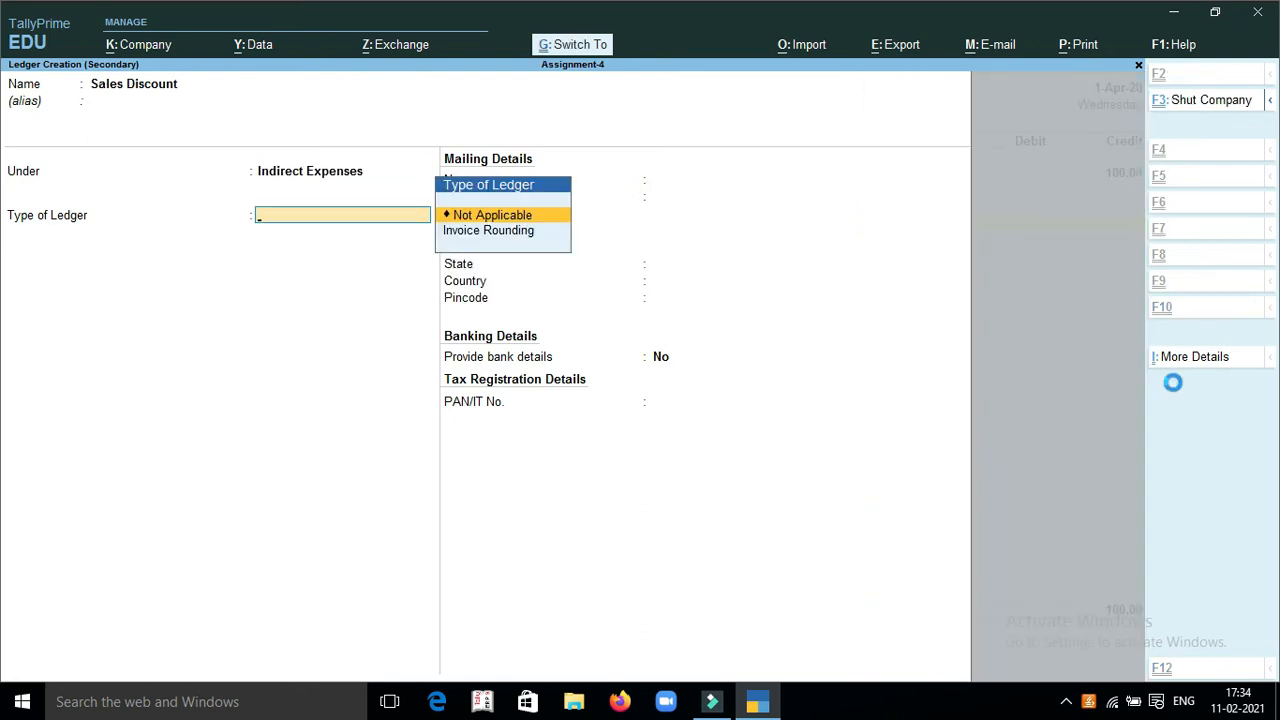
key("ctrl+a")
Debit Sales Discount with the full 100 and save the credit note without a narration
key("Return")
key("Return")
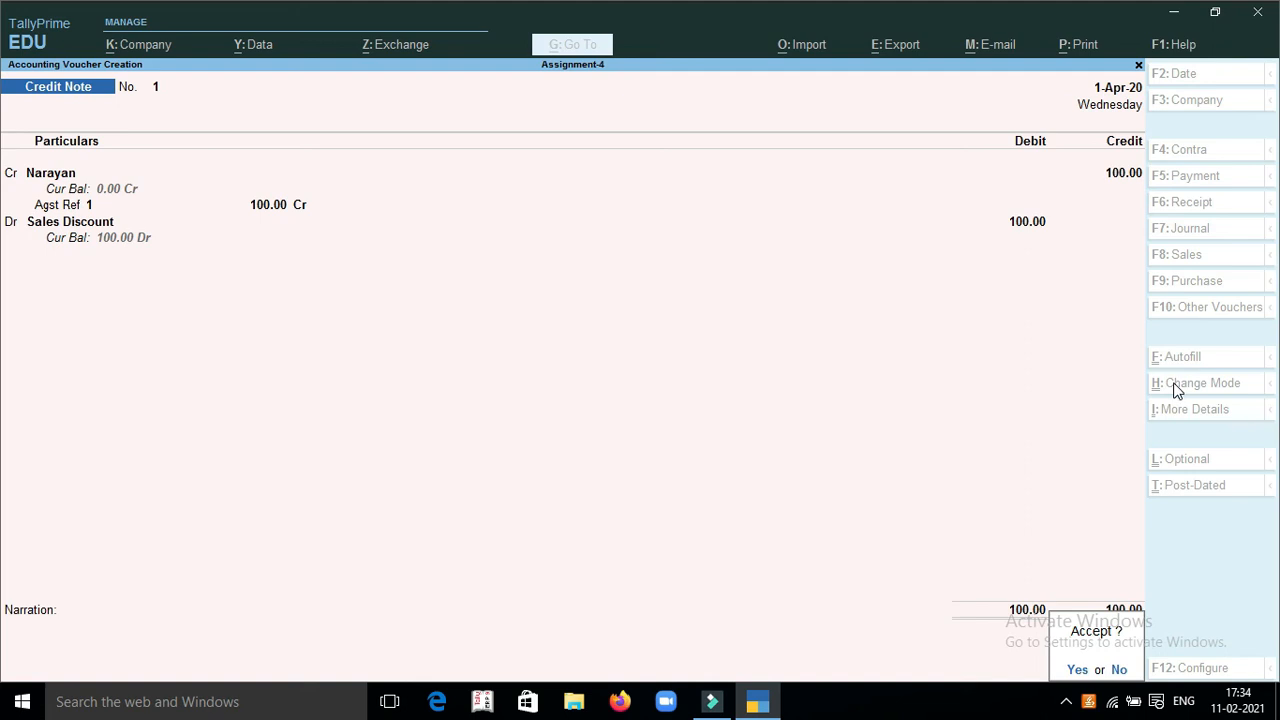
key("Return")
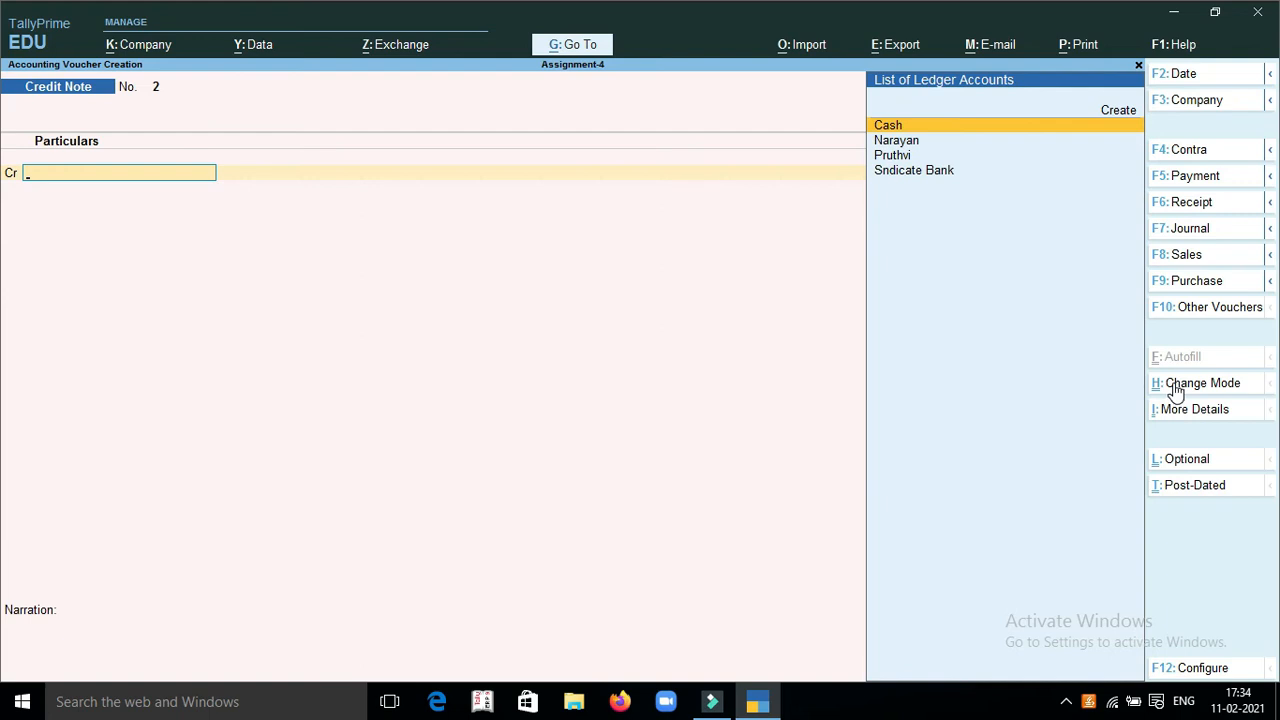
Set the voucher date to 2-4-2020 and start a Payment voucher
key("F2")
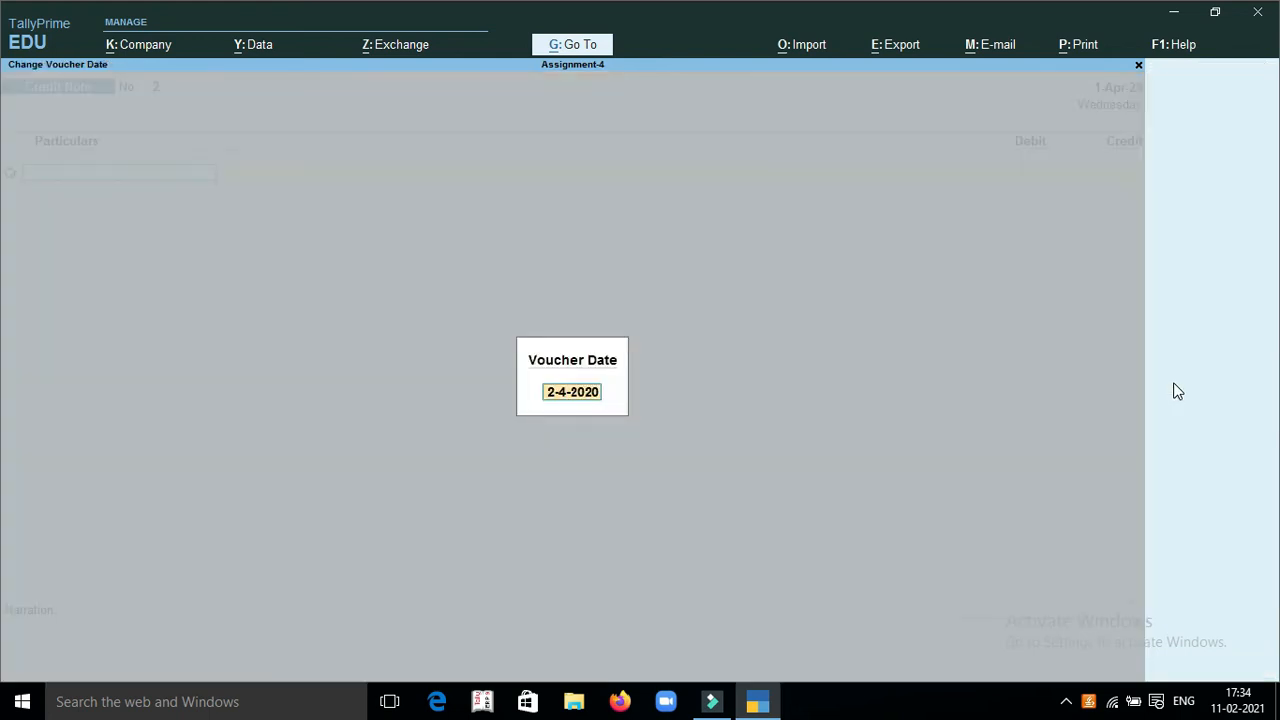
key("Return")
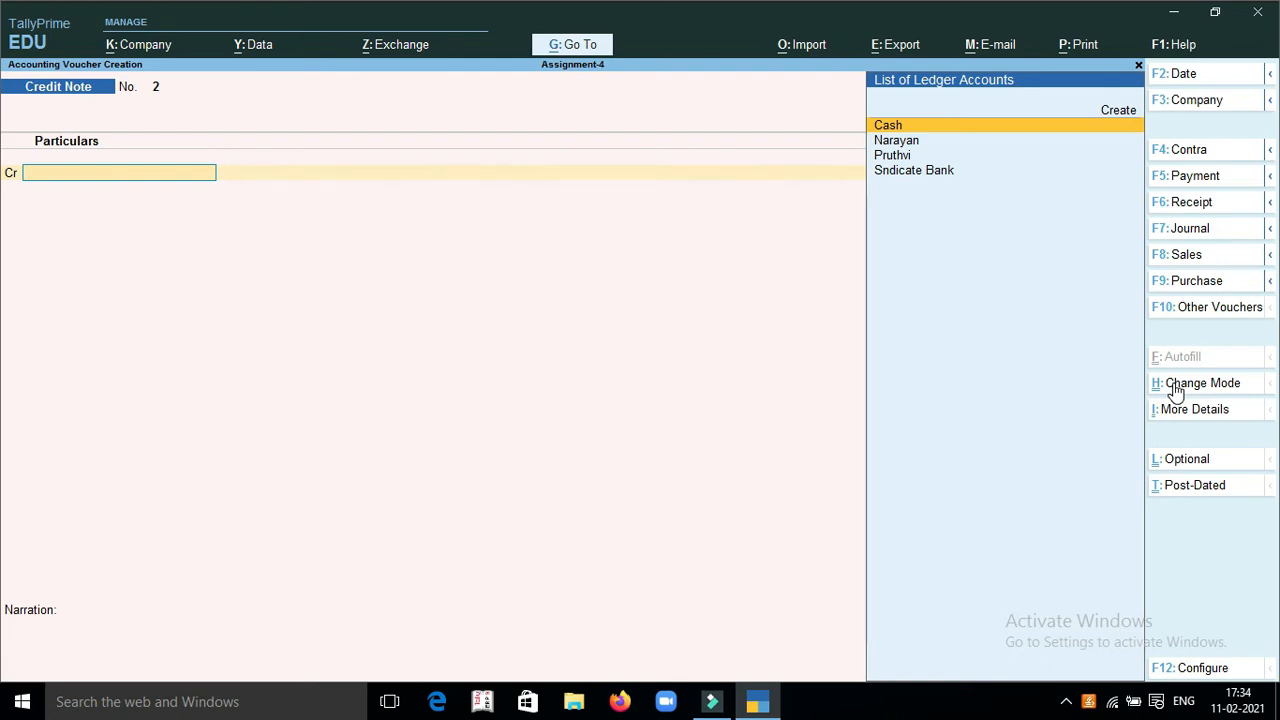
key("F5")
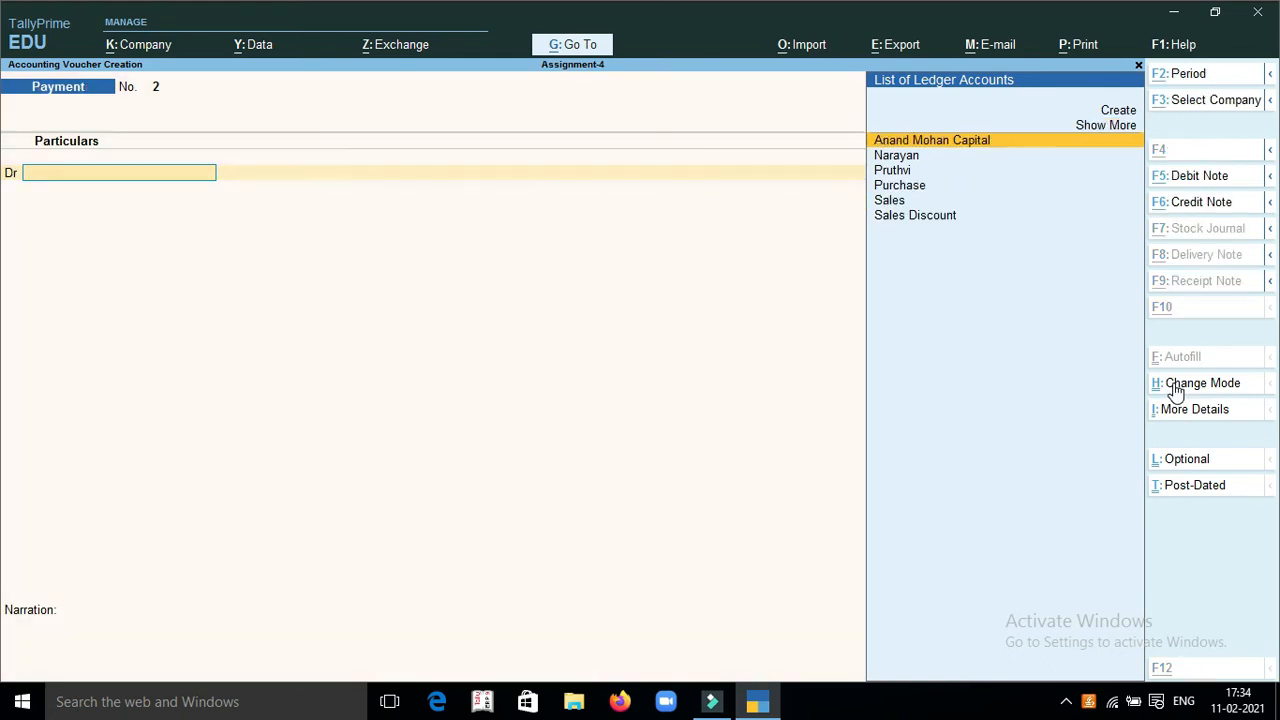
Create a Wages ledger under Indirect Expenses for the payment's debit line
key("alt+c")
type("Wages")
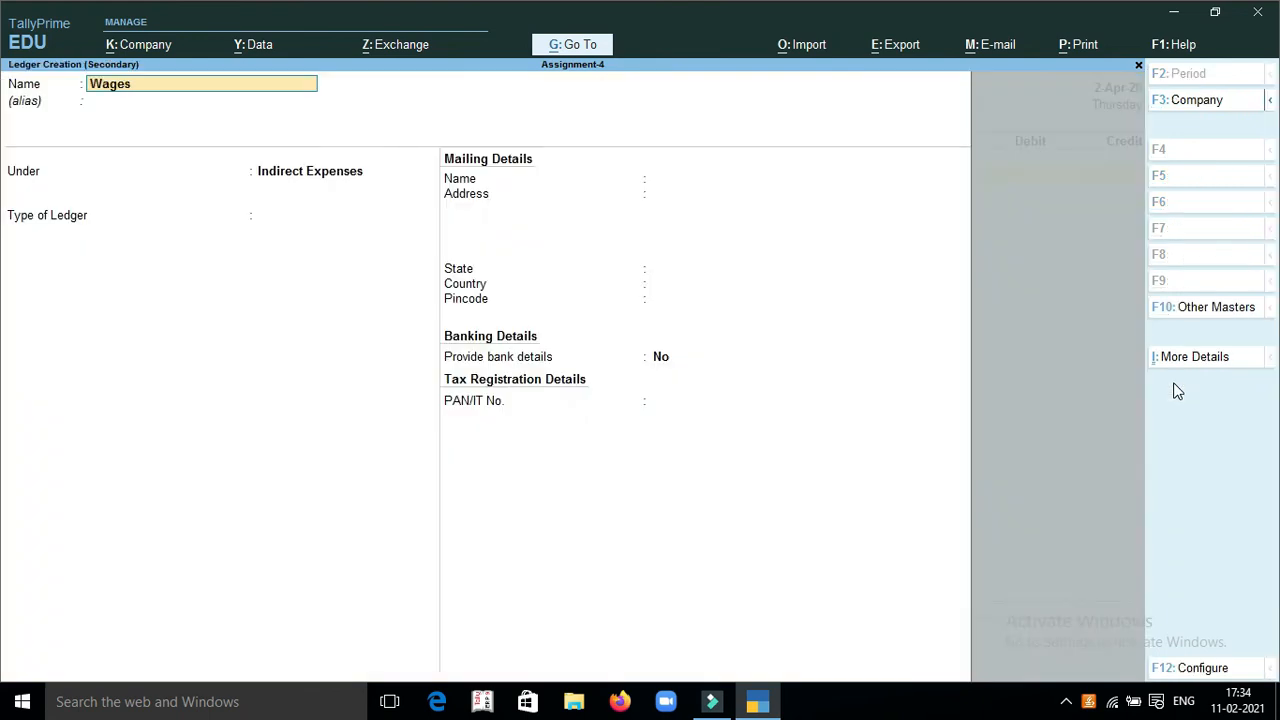
key("Return")
type("E")
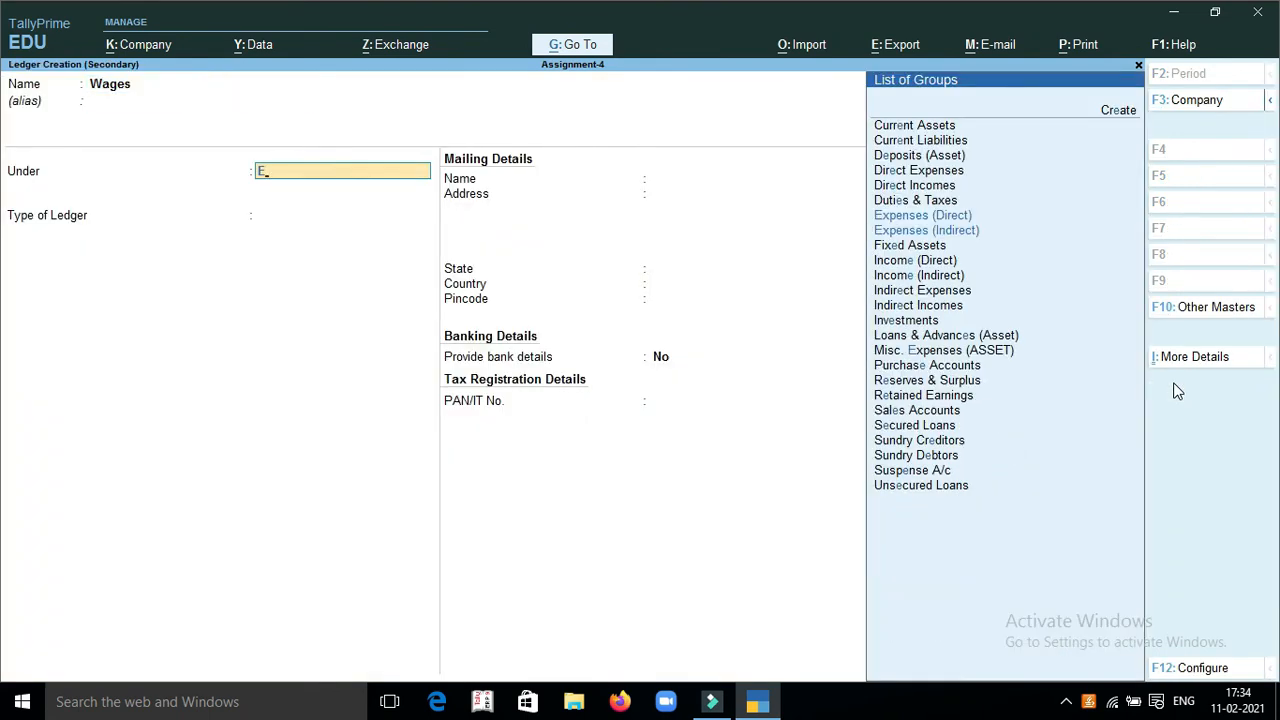
key("Down")
key("Return")
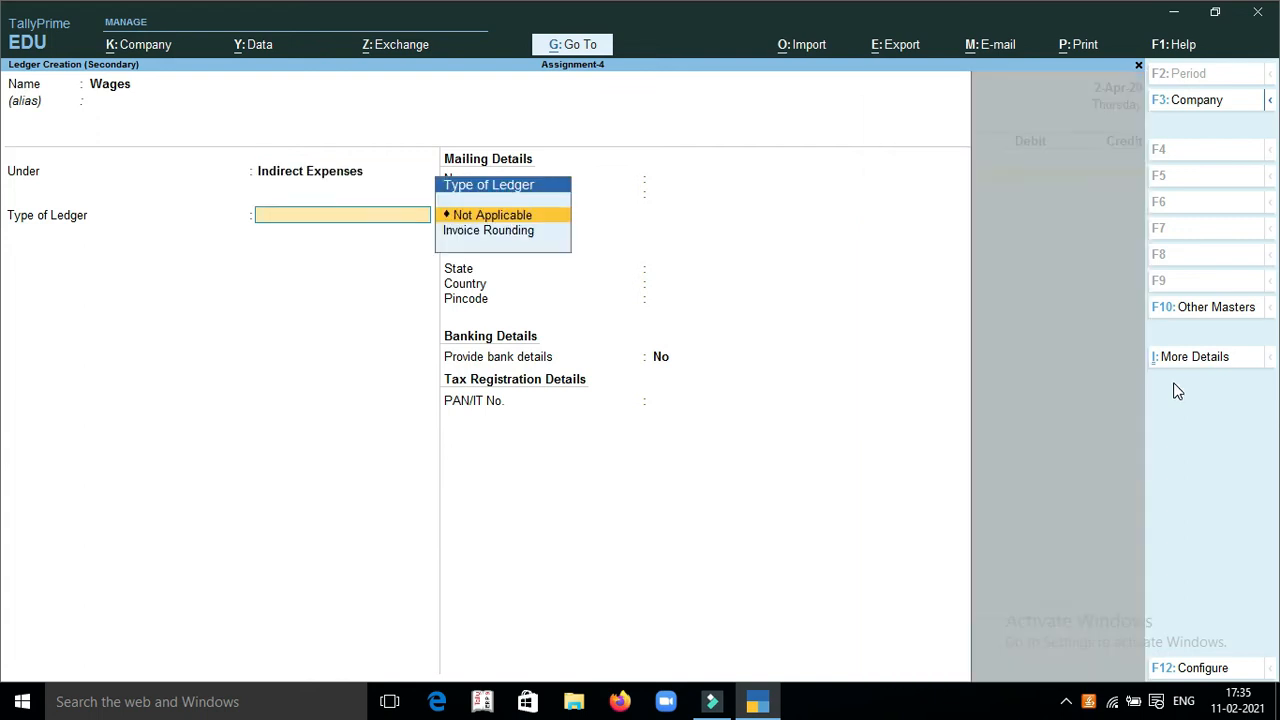
key("Return")
key("Return")
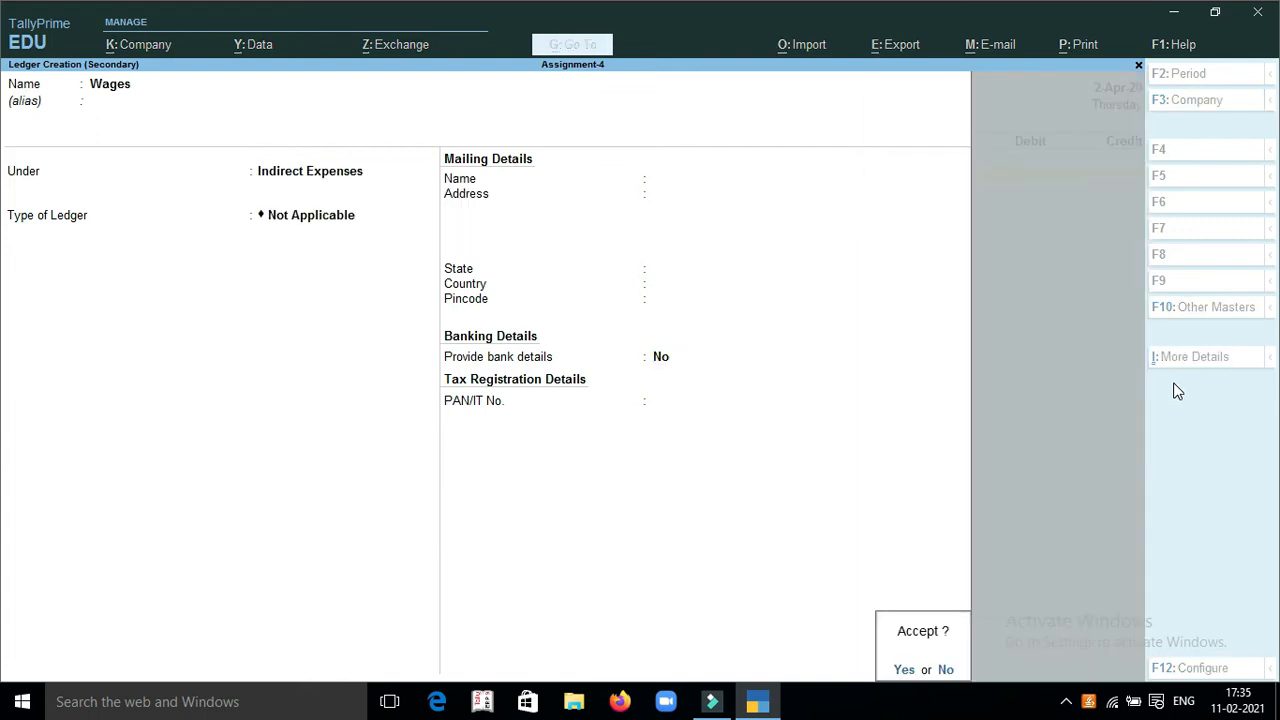
key("Return")
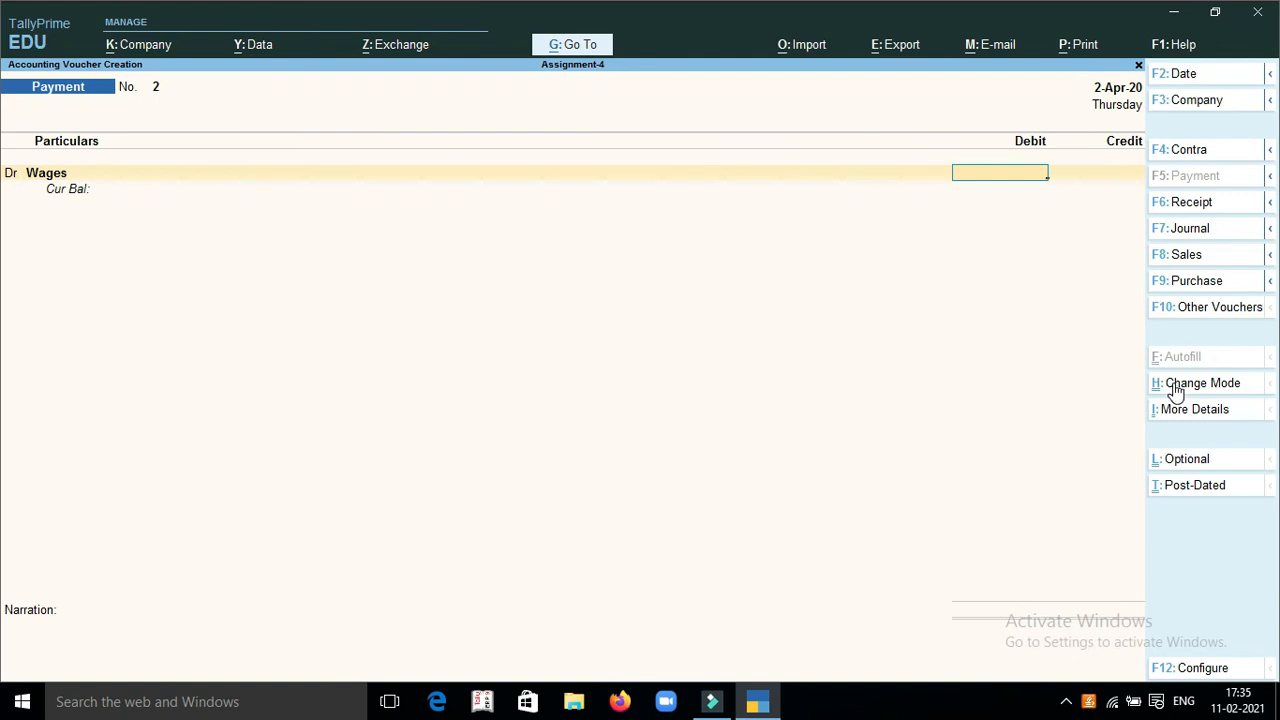
Debit Wages with 2000, credit Cash with the same amount, and save the payment voucher without a narration
type("2000")
key("Return")
type("Cas")
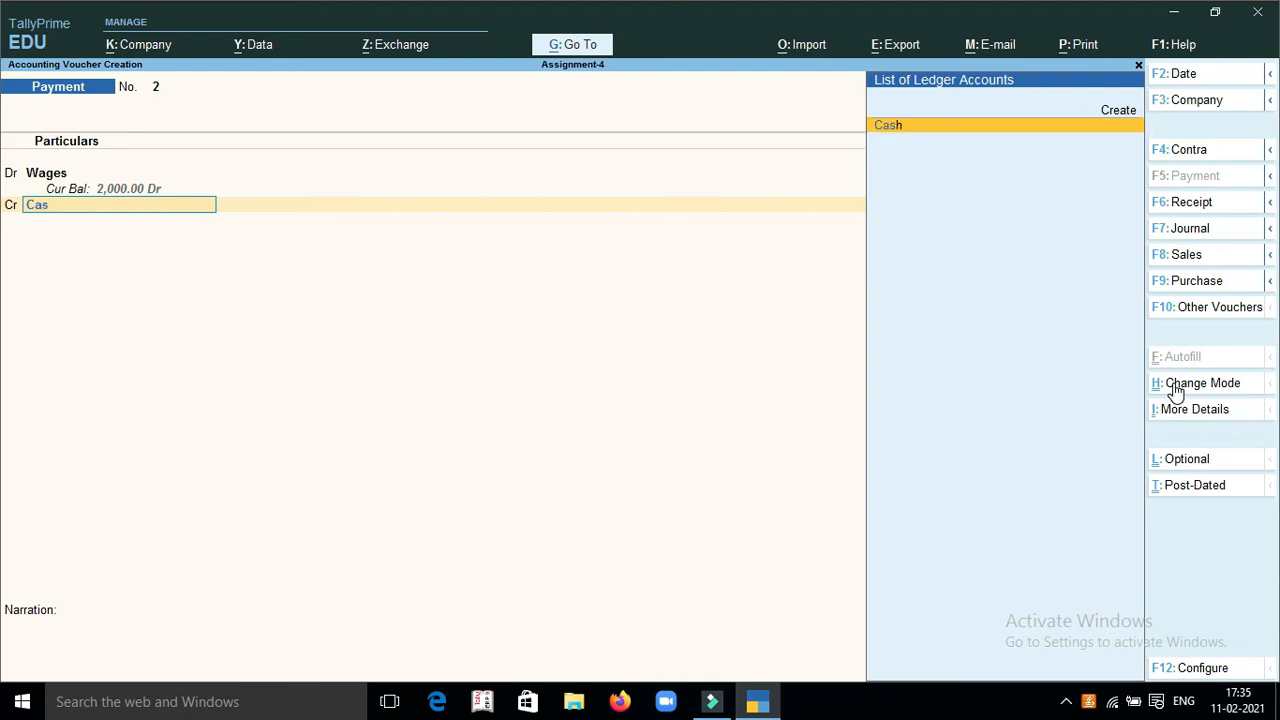
key("Return")
key("Return")
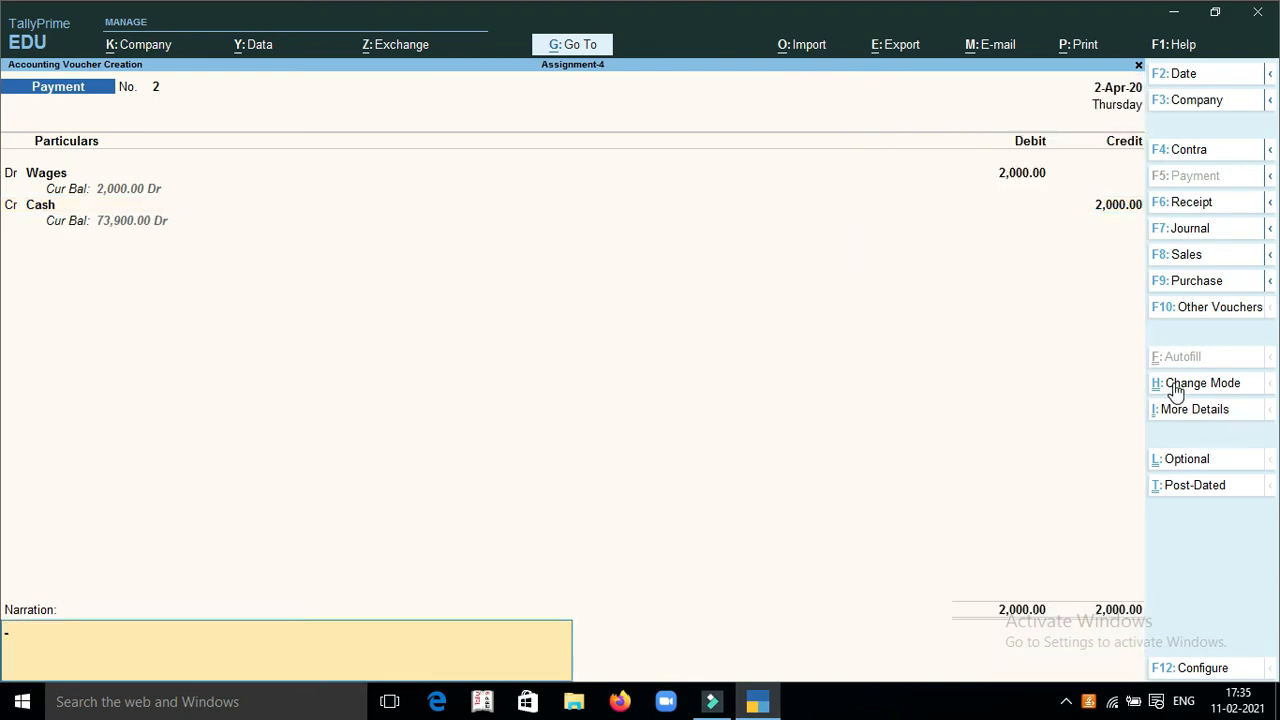
key("Return")
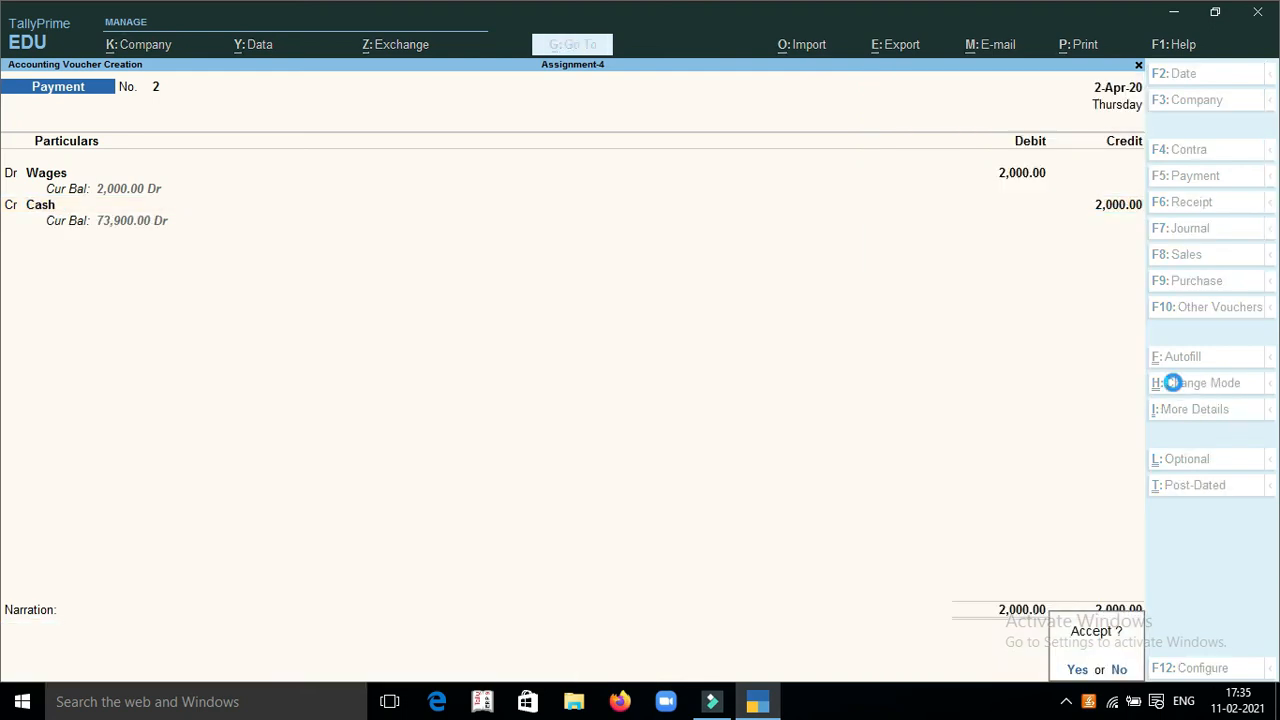
key("Return")
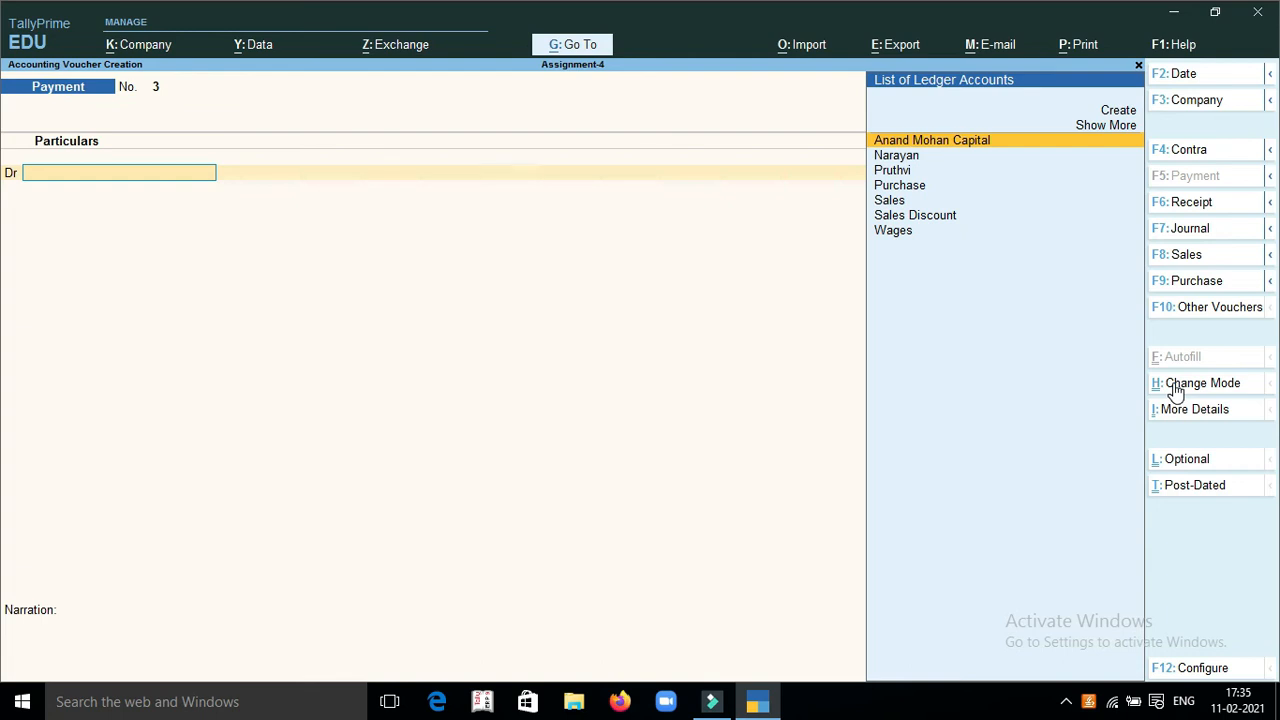
Create a Furniture ledger under Fixed Assets for the new payment's debit line
key("alt+c")
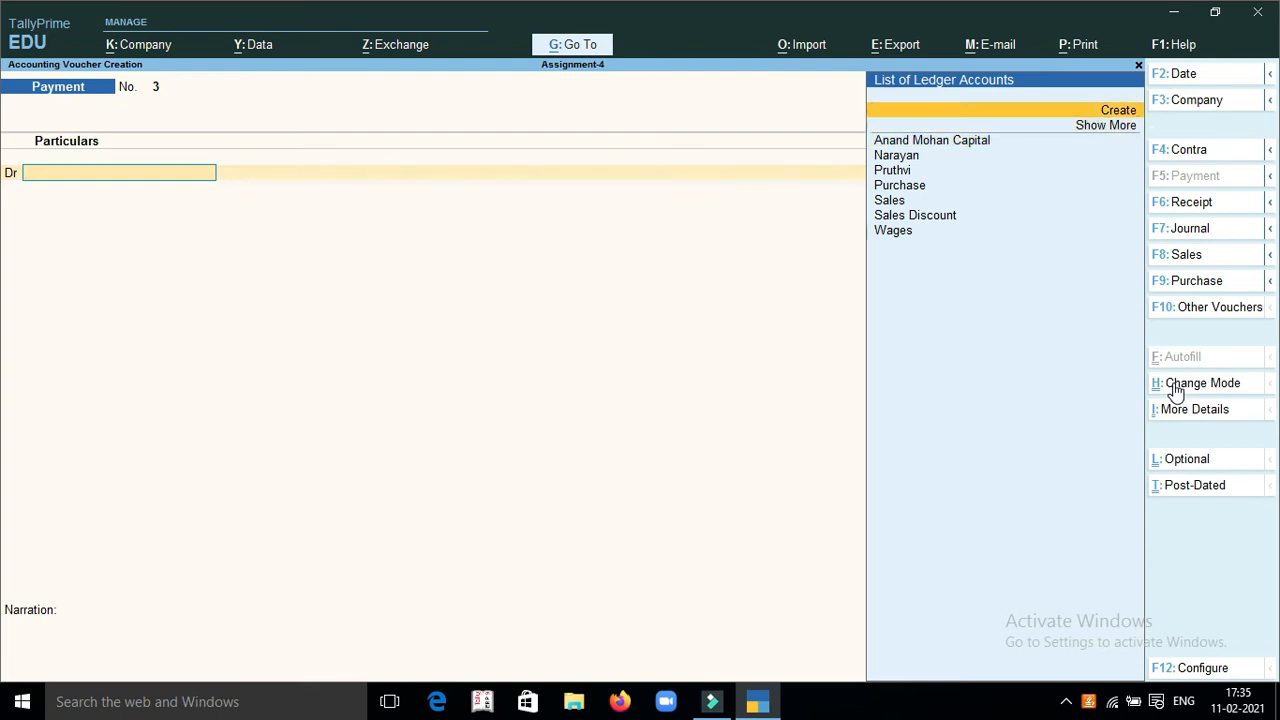
type("Fu")
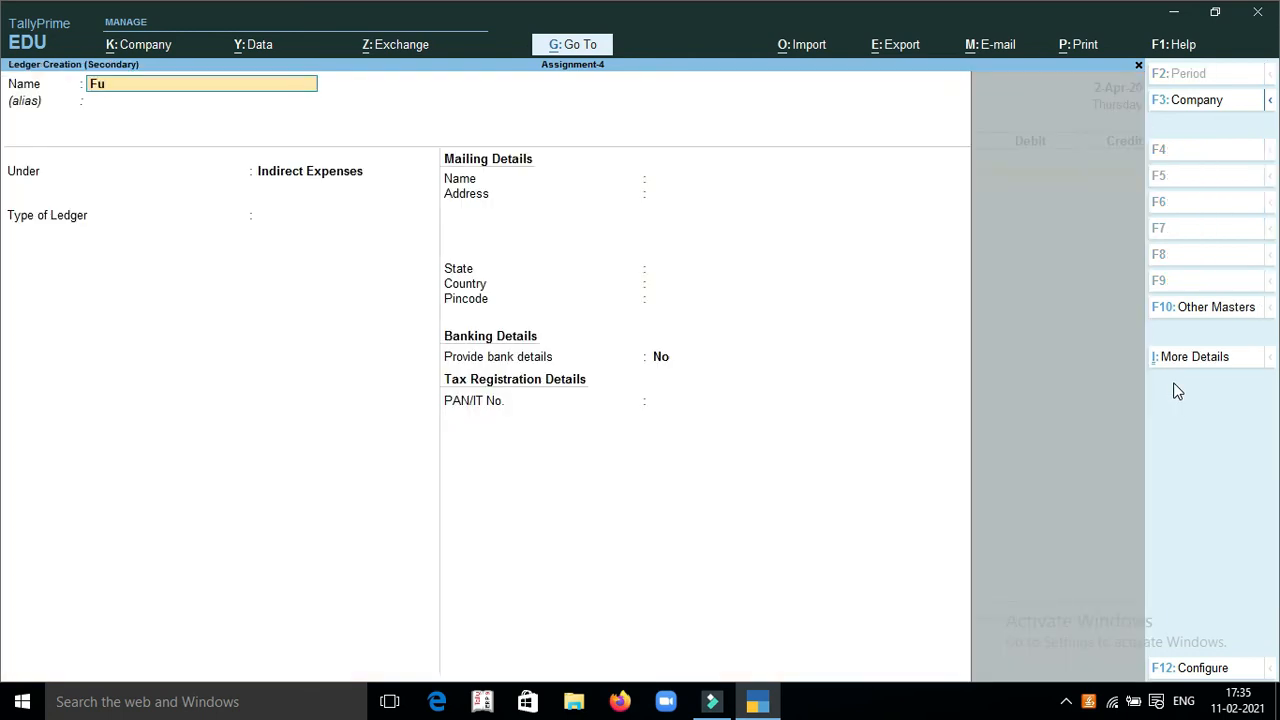
type("rniture")
key("Return")
type("Fi")
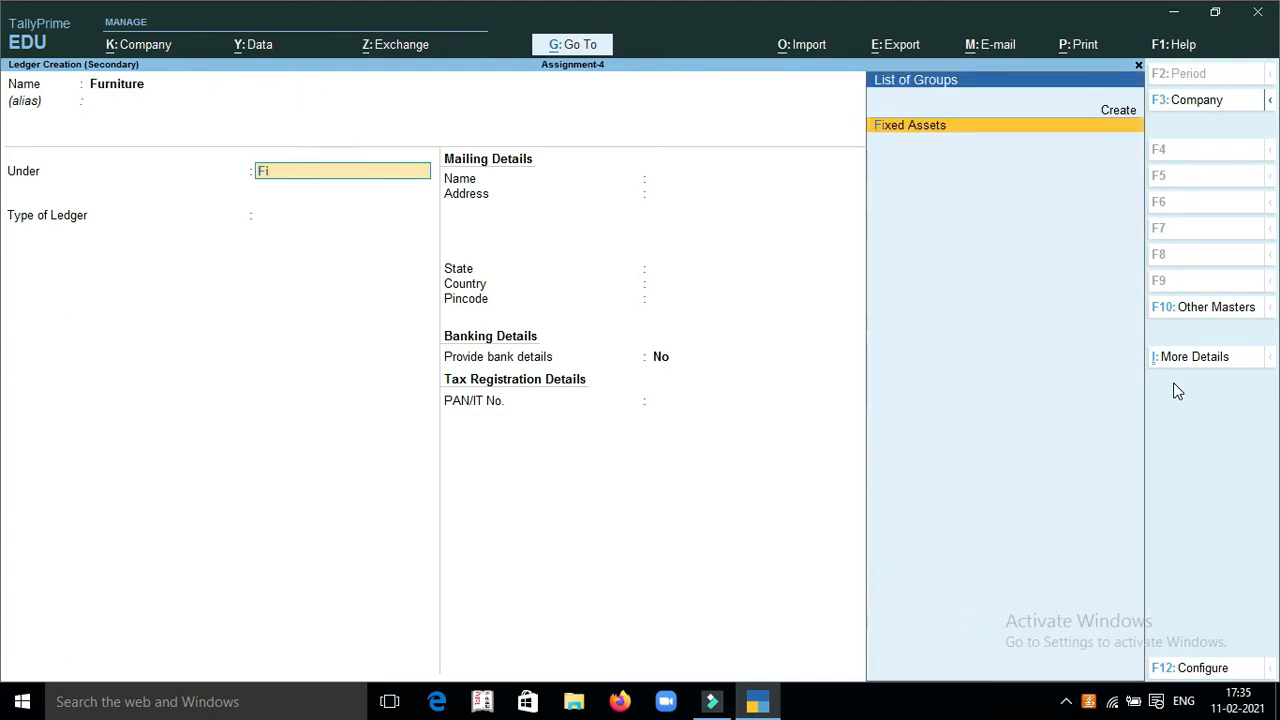
key("Return")
key("Return")
key("Return")
key("Return")
key("Return")
key("Return")
key("Return")
key("Return")
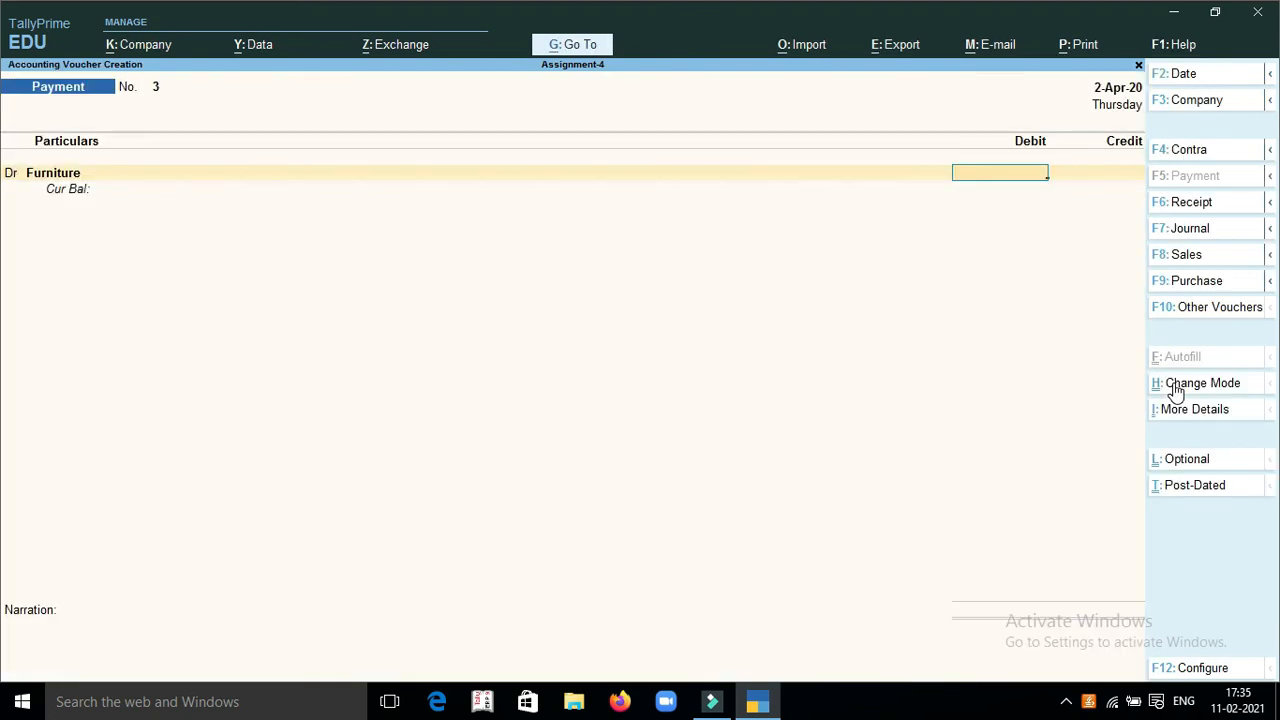
Debit Furniture with 5000, credit Cash with the same amount, and save the payment voucher without a narration
type("5000")
key("Return")
type("cas")
key("Return")
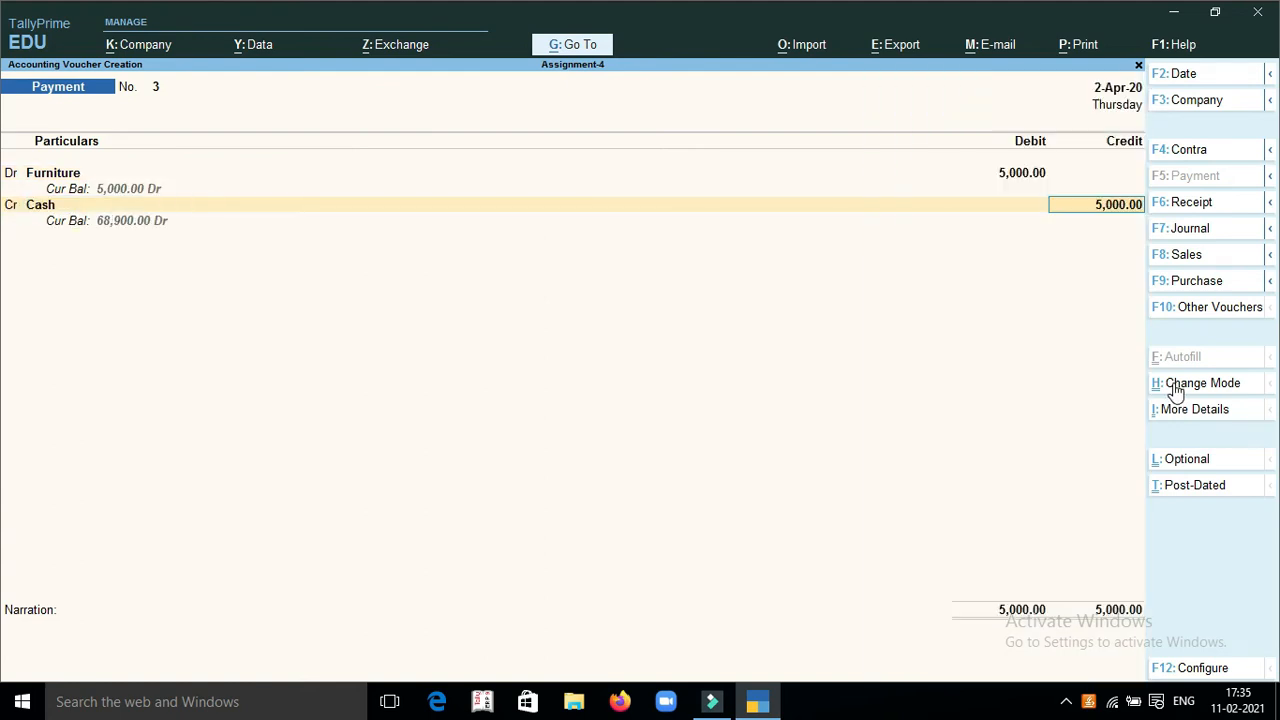
key("Return")
key("Return")
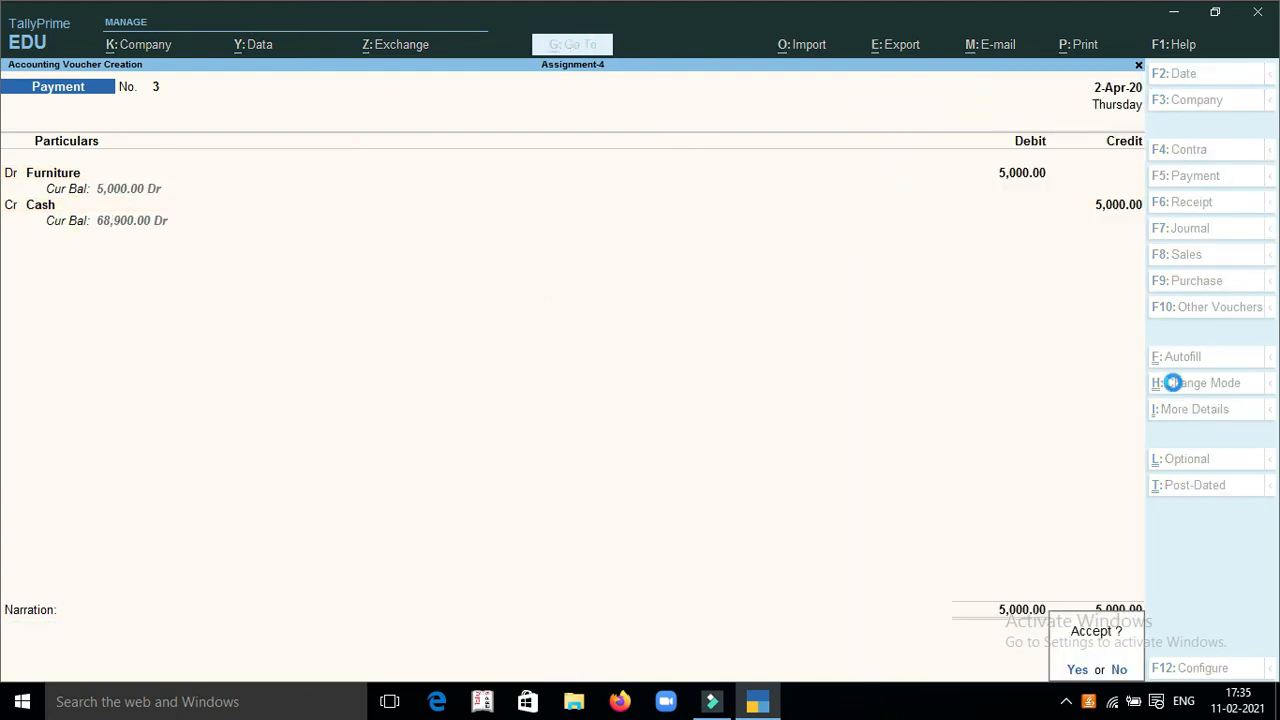
key("Return")
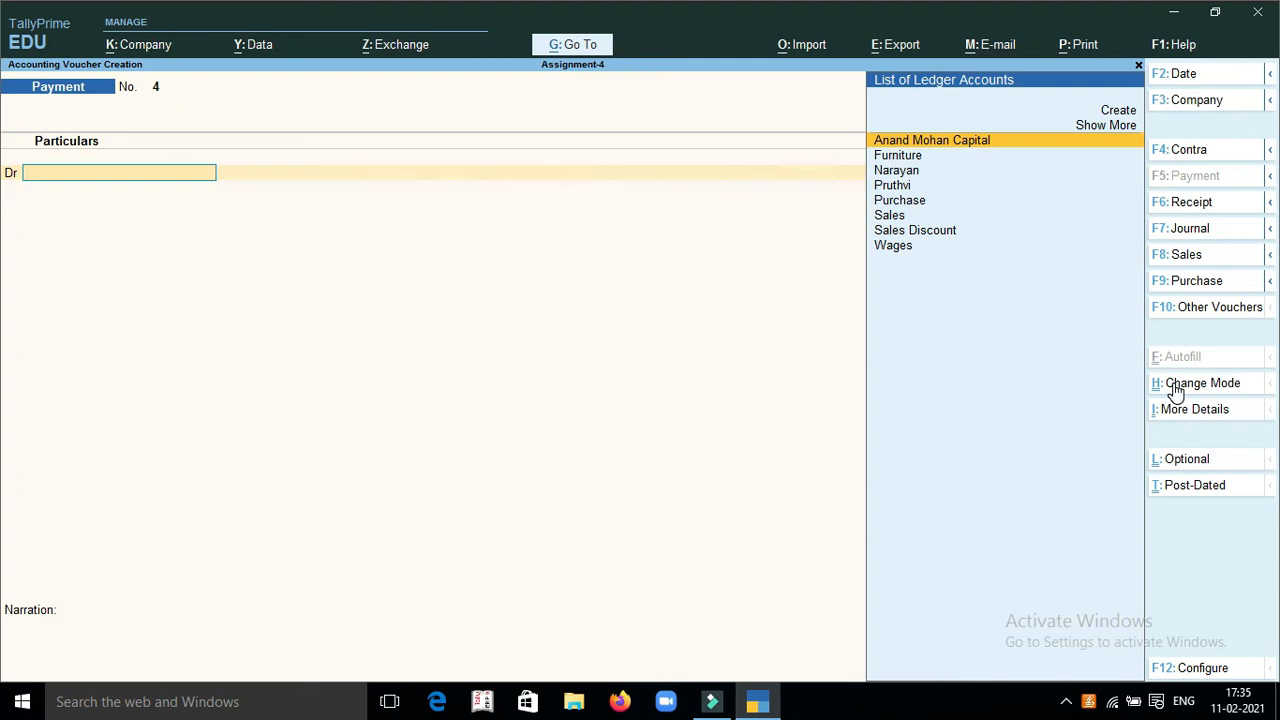
Create a Drawaing ledger under Capital Account for the new payment's debit line
key("Up")
key("Return")
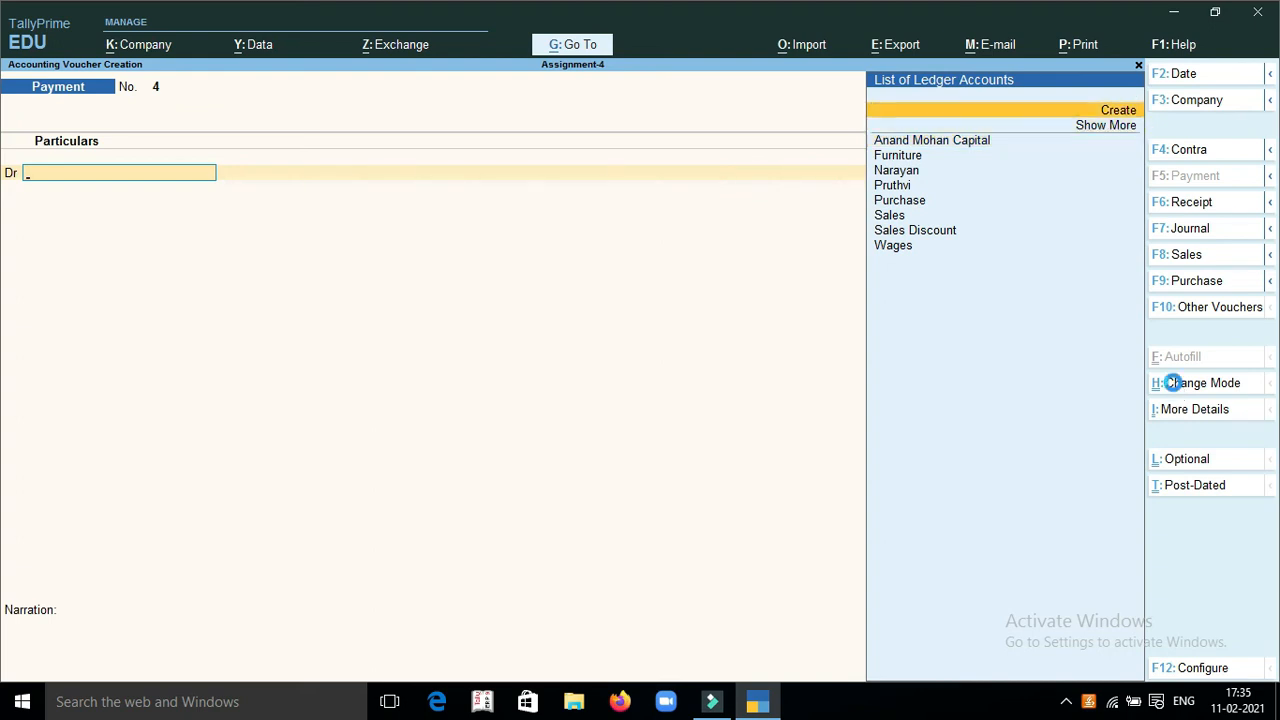
type("Drawaing")
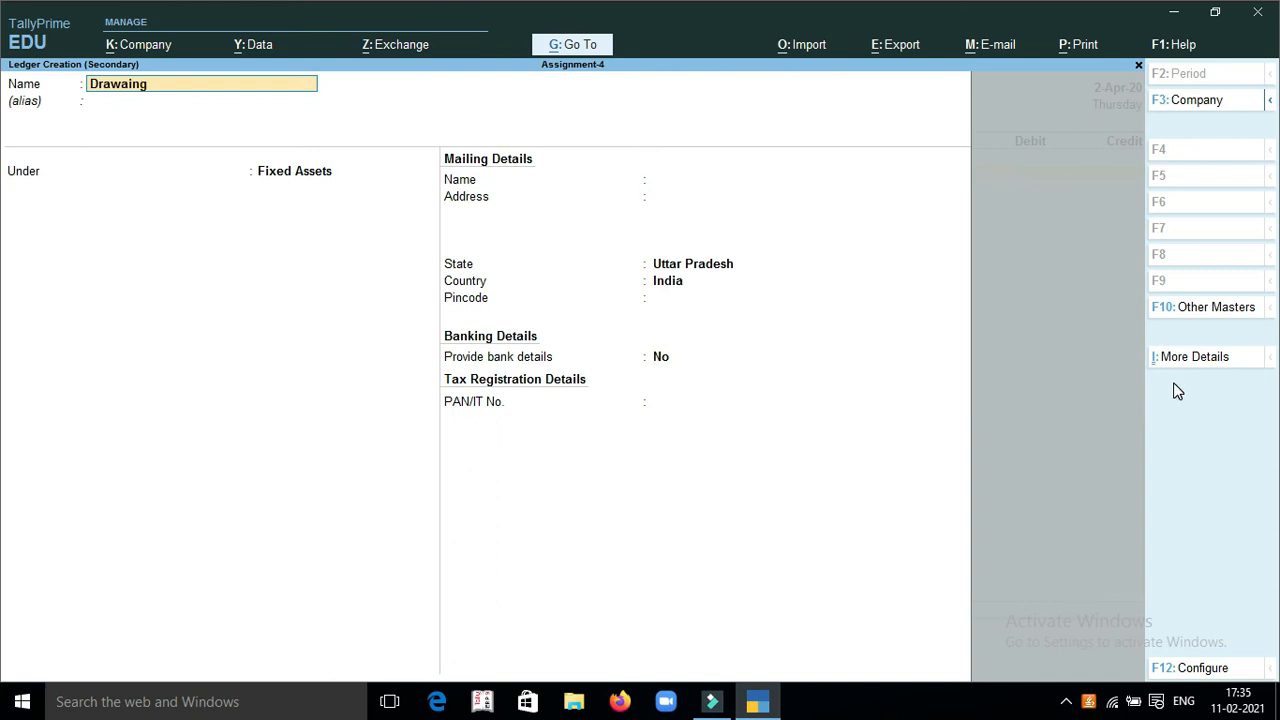
key("Return")
type("Cap")
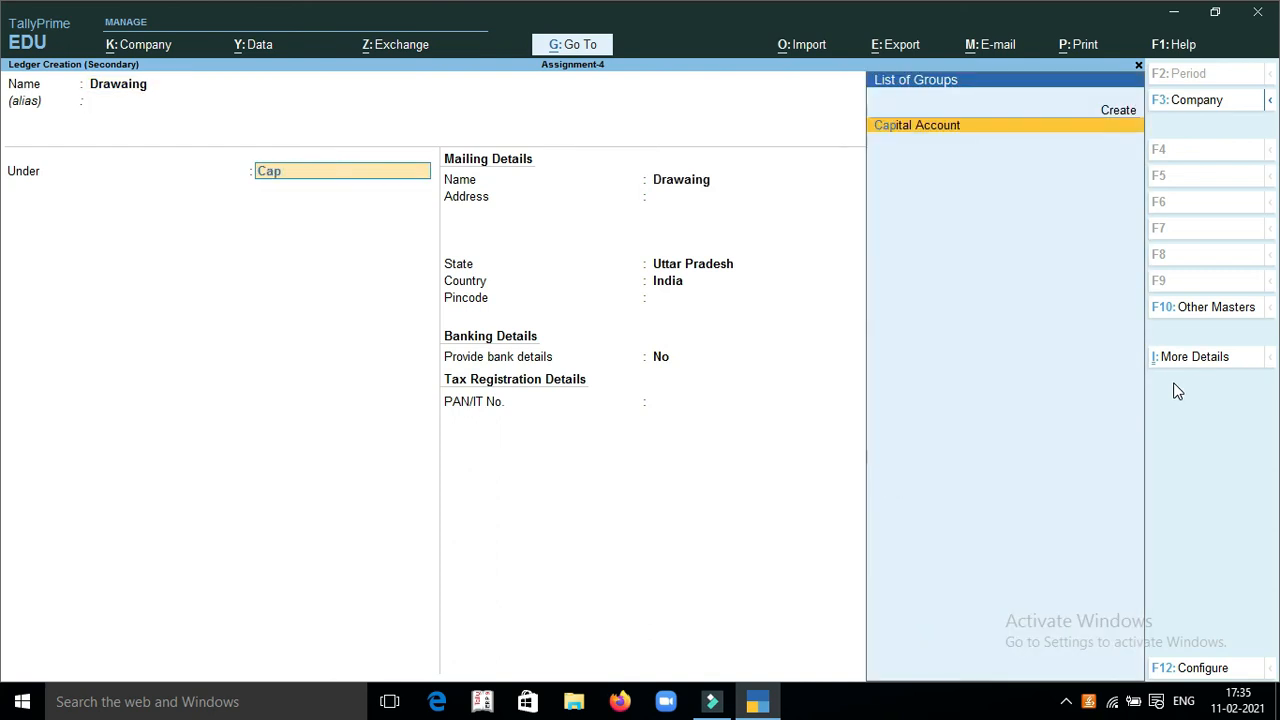
key("Return")
key("Return")
key("Return")
key("Return")
key("Return")
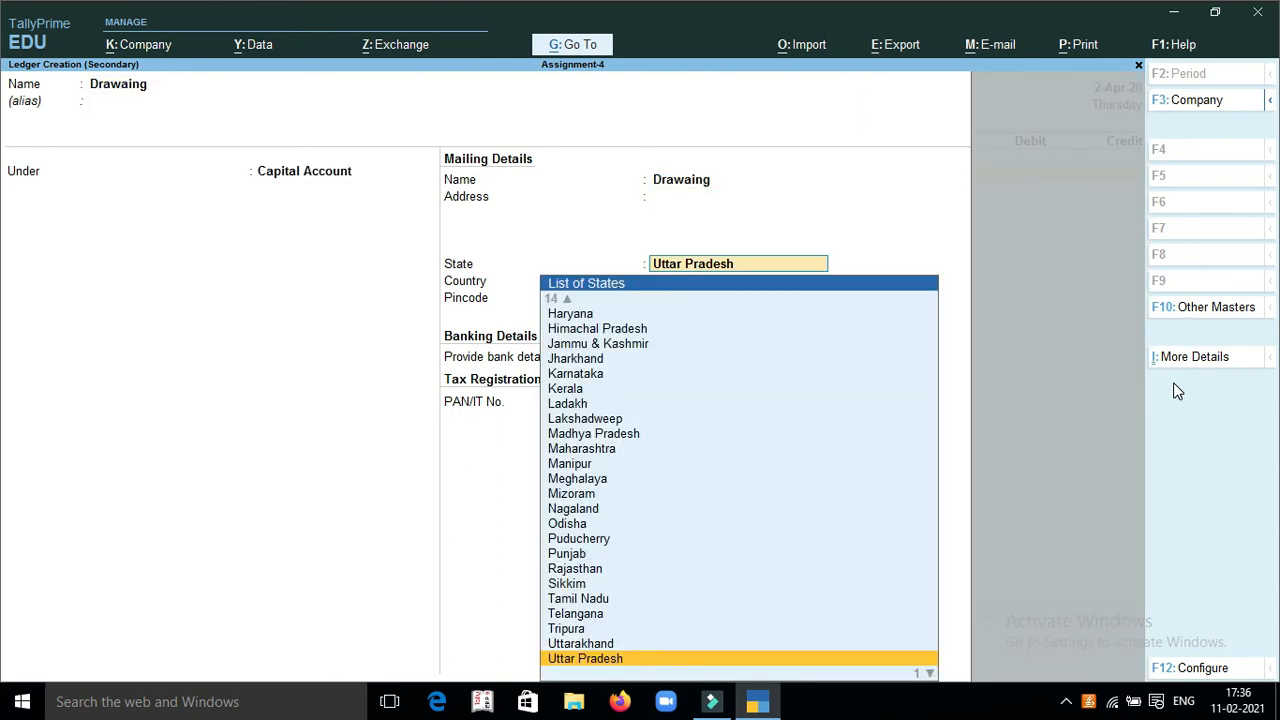
key("Return")
key("Return")
key("Return")
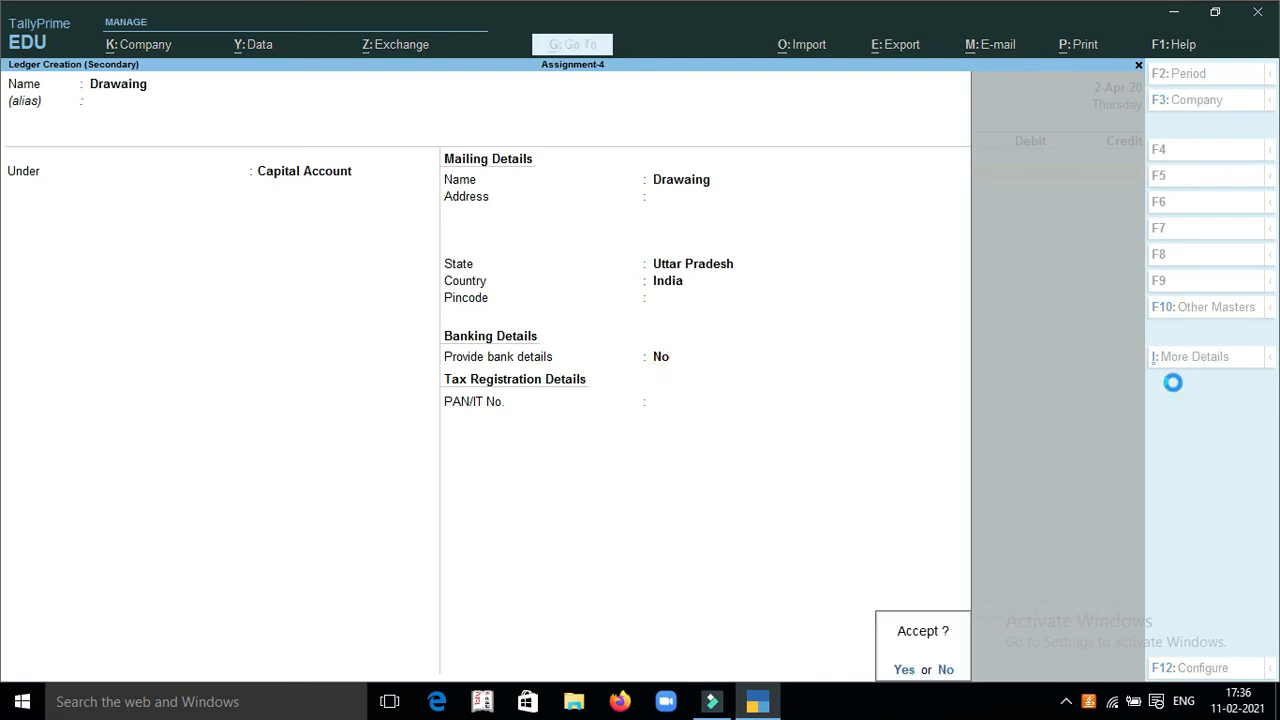
key("Return")
Debit Drawaing with 2000 and choose Sndicate Bank as the payment's credit ledger
type("2000")
key("Return")
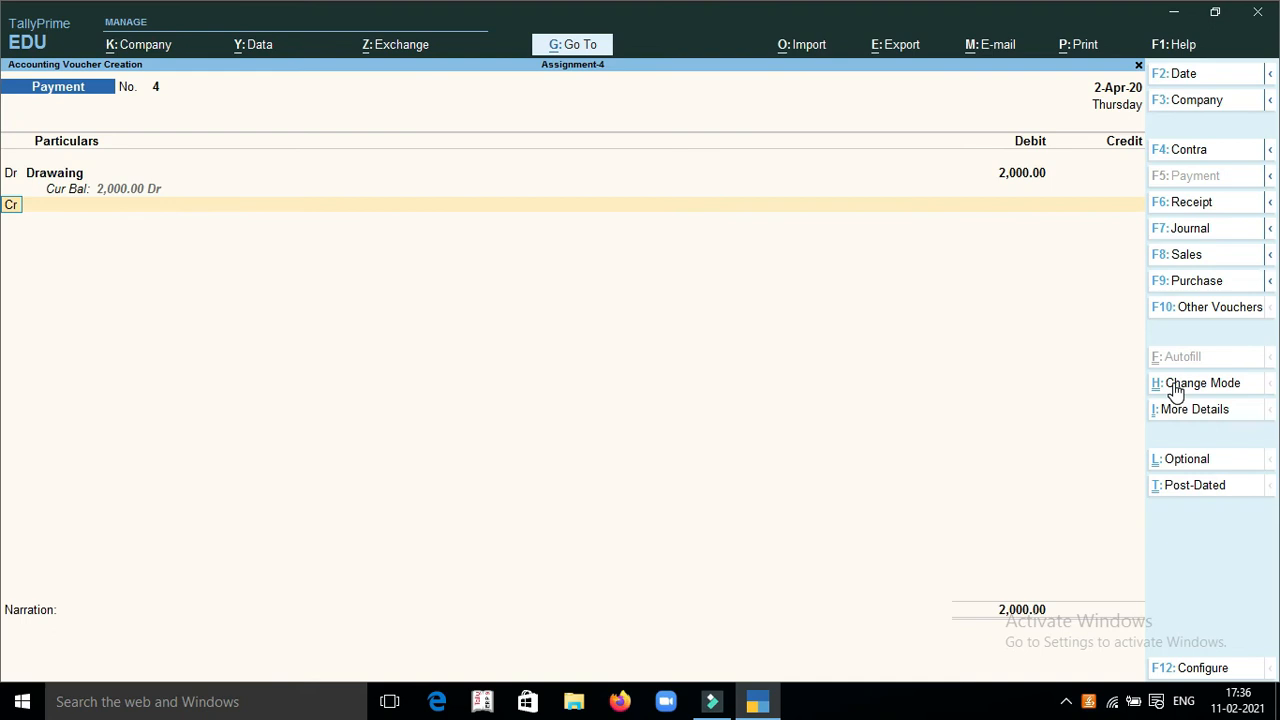
type("Cas")
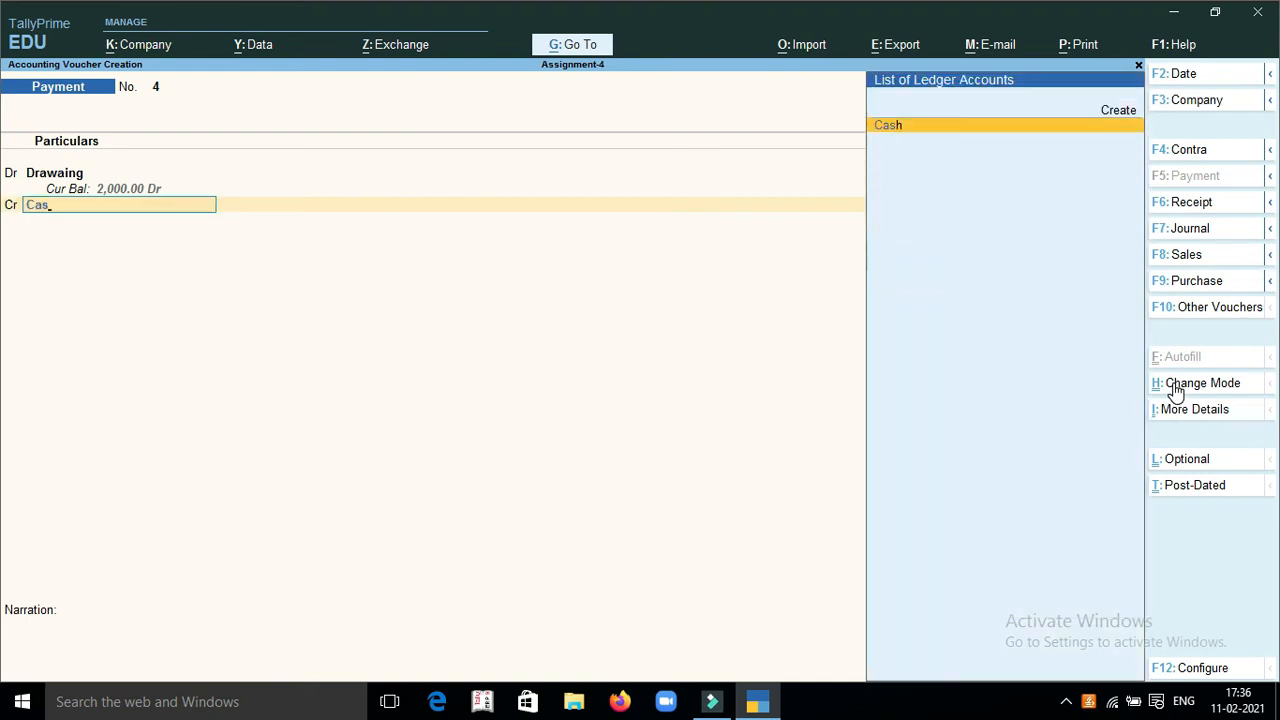
key("BackSpace")
key("BackSpace")
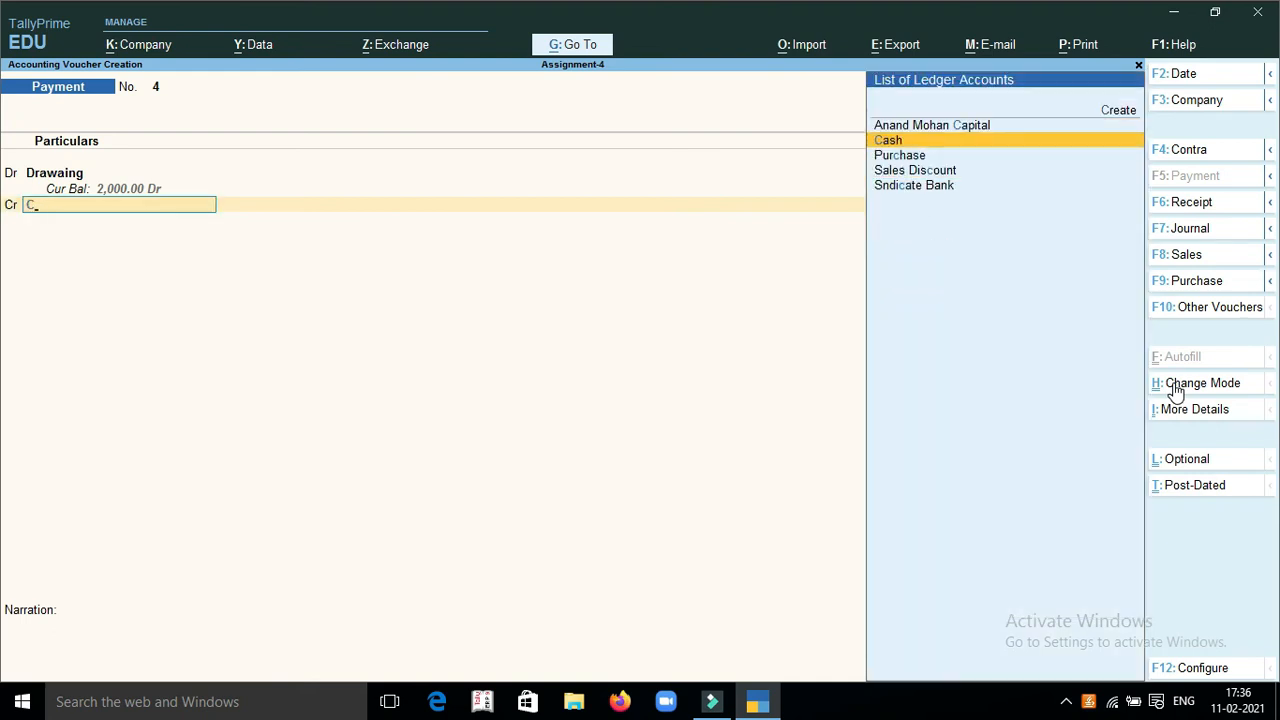
key("BackSpace")
type("s")
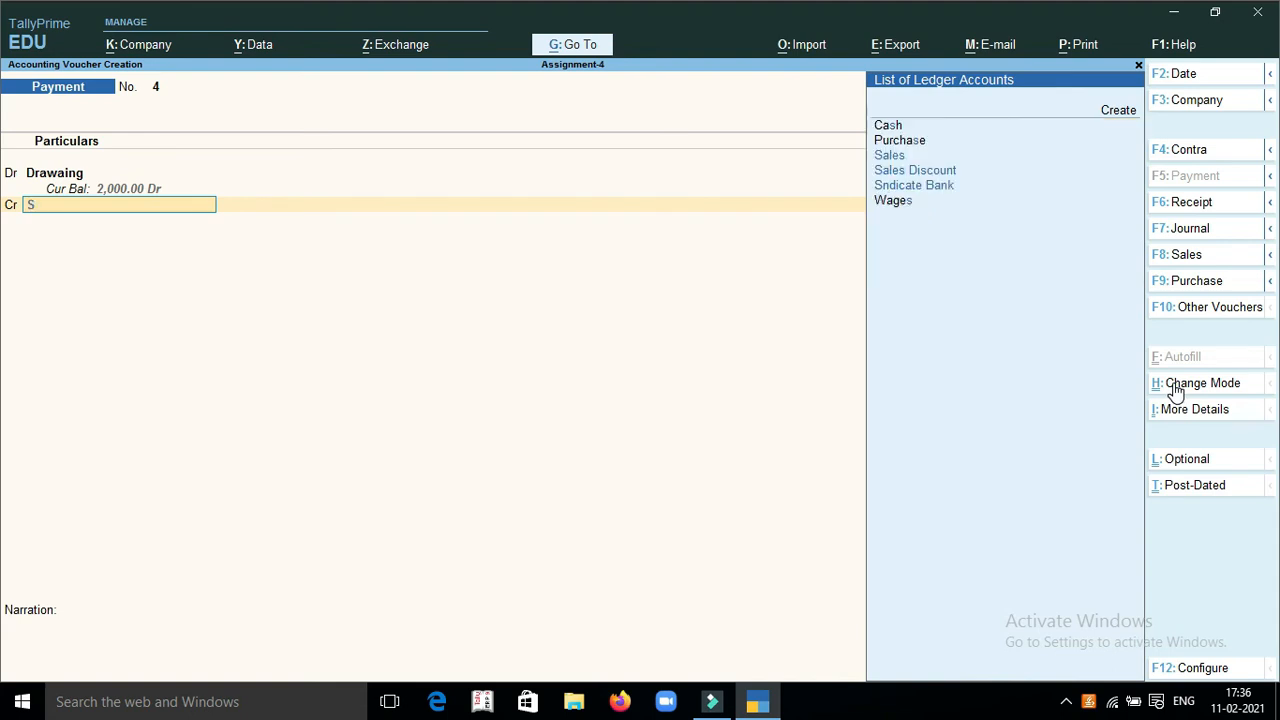
type("y")
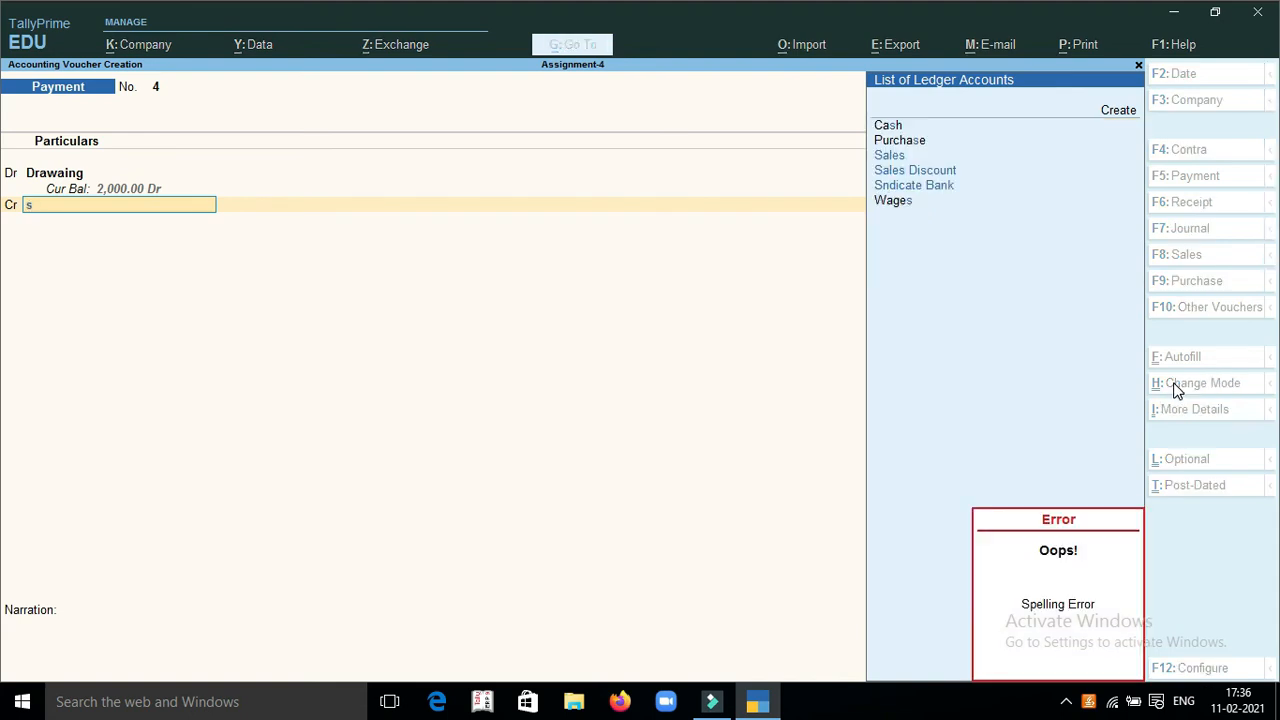
key("Down")
key("Down")
key("Return")
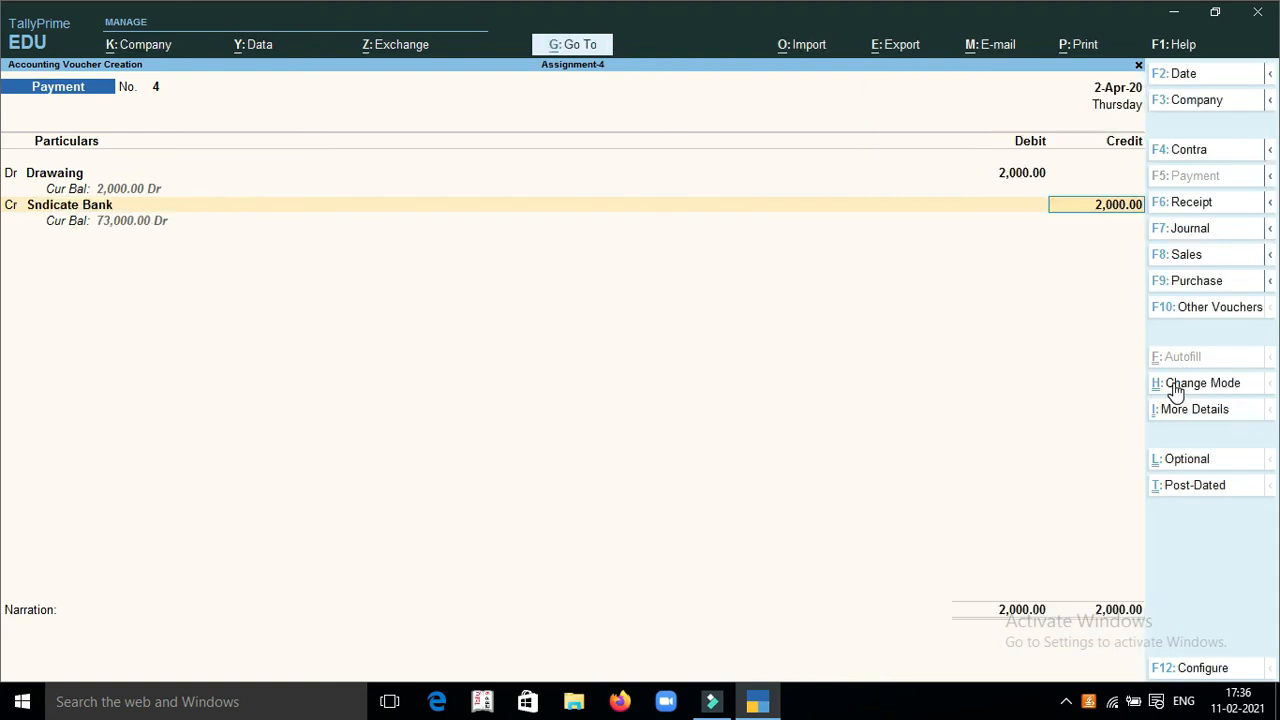
Credit Sndicate Bank with 2000, keep the default bank allocation, and save the payment voucher without a narration
key("Return")
key("Return")
key("Return")
key("Return")
key("Return")
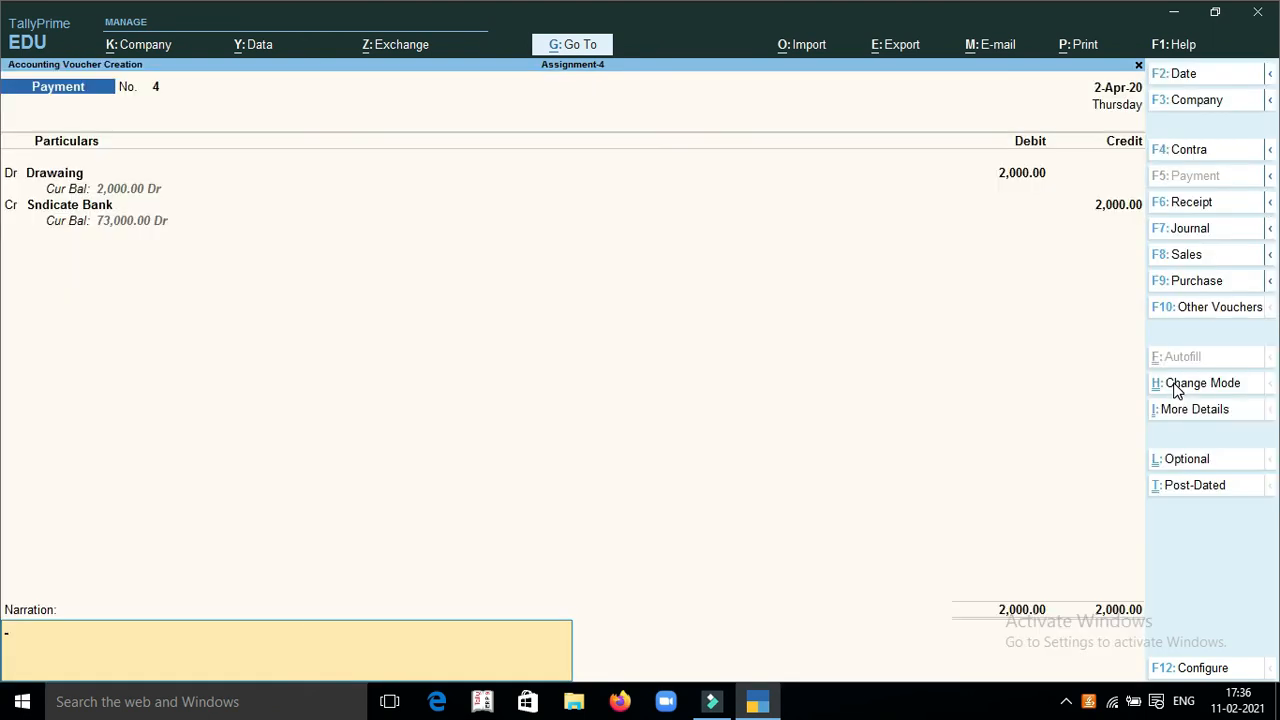
key("Return")
key("Return")
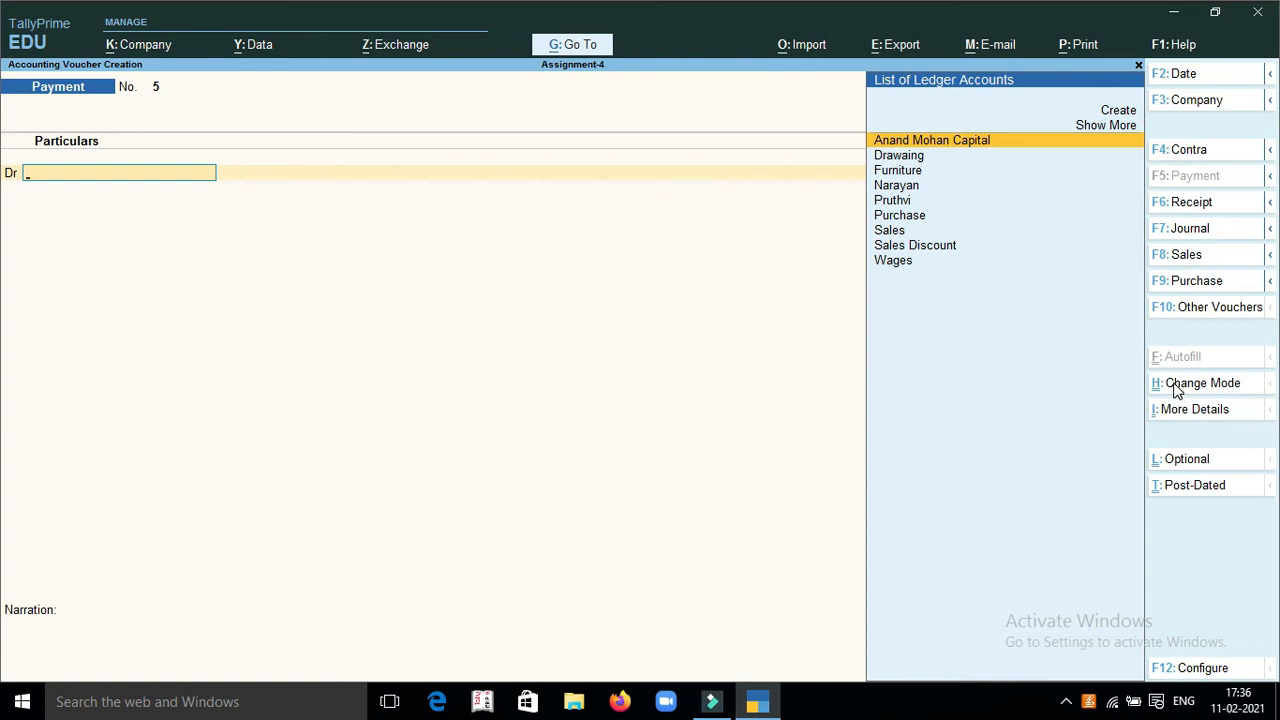
Reopen payment voucher 4 and rename its Sndicate Bank ledger to Syndicate Bank, keeping it under Bank Accounts
key("Page_Up")
key("Return")
key("Return")
key("Return")
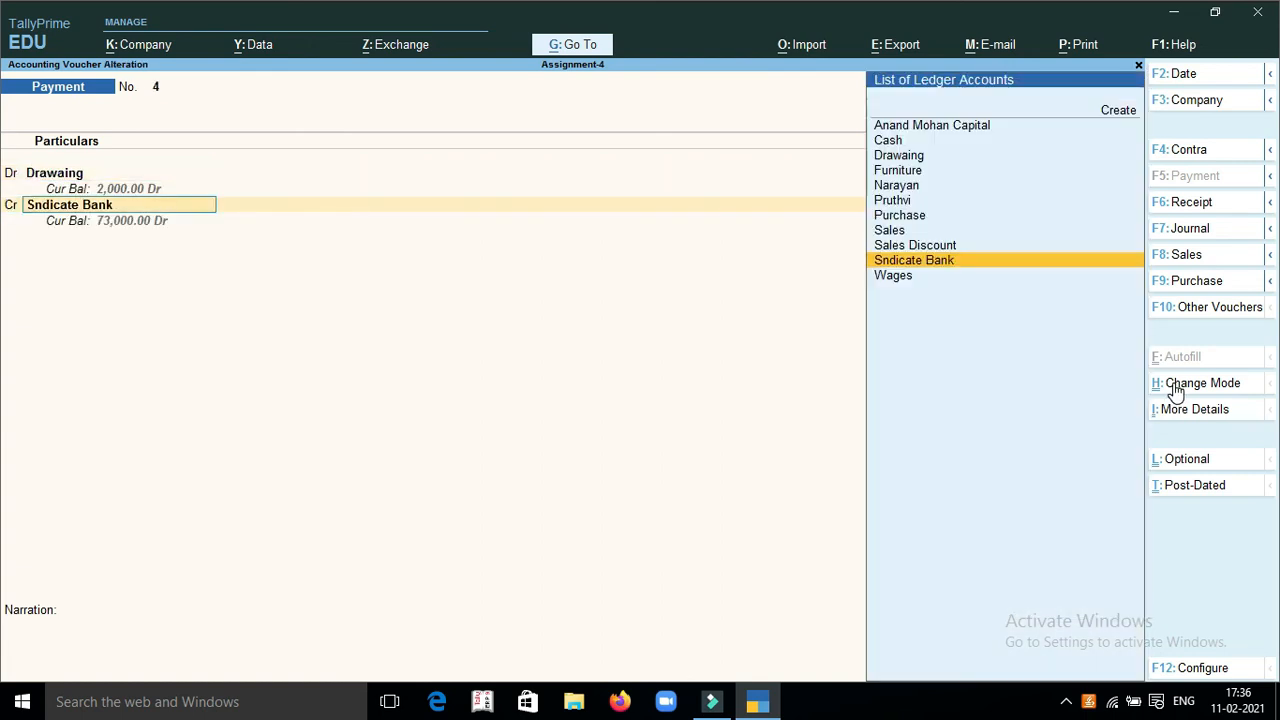
key("ctrl+Return")
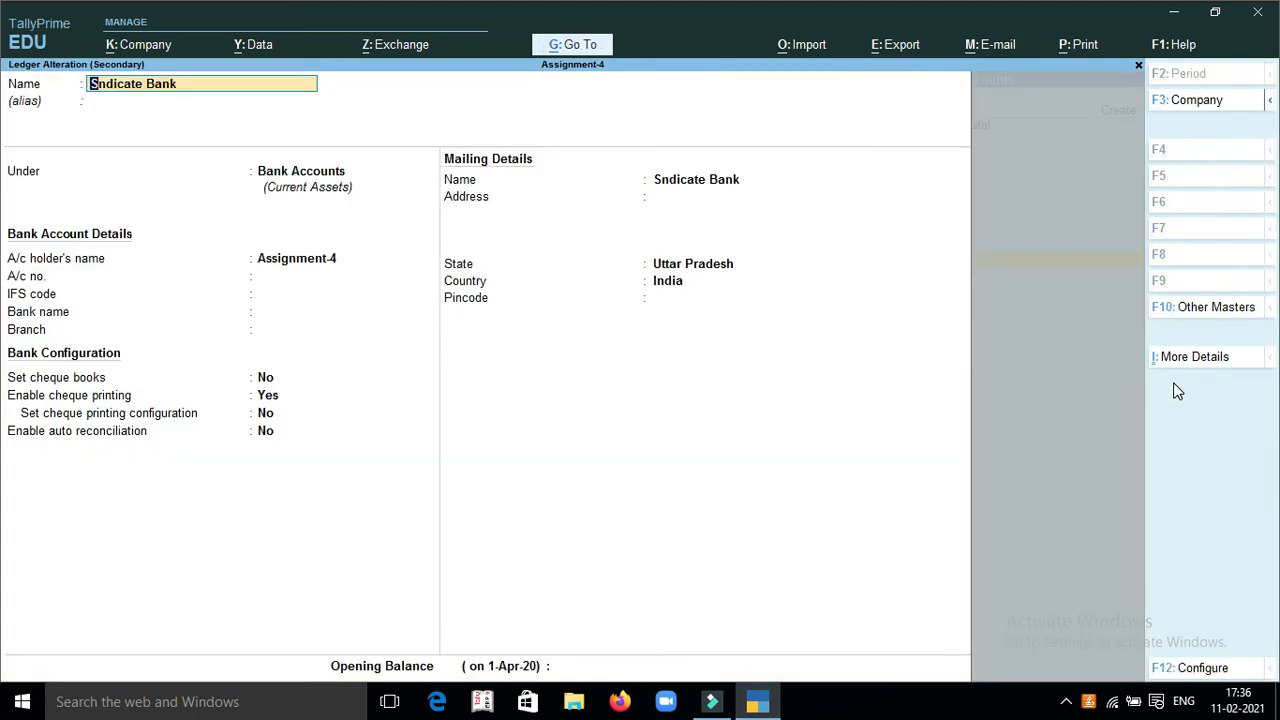
type("Syndicate Bank")
key("Return")
type("Ban")
key("Return")
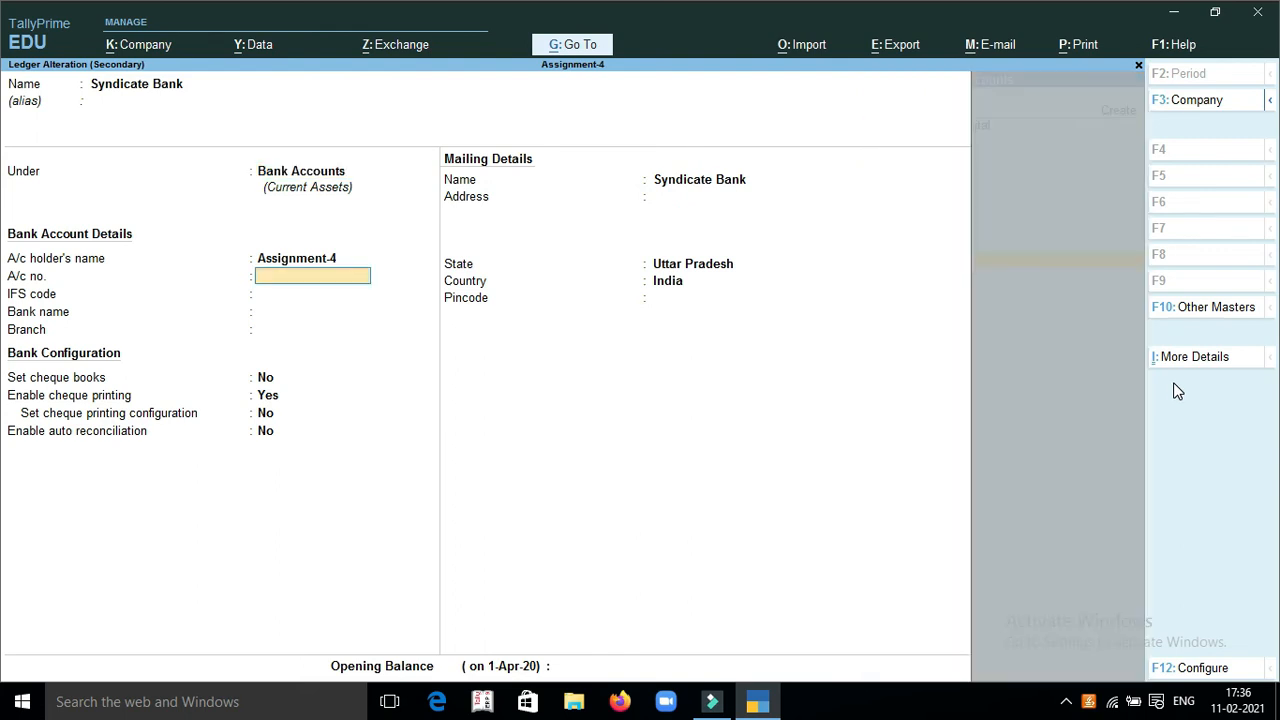
key("ctrl+a")
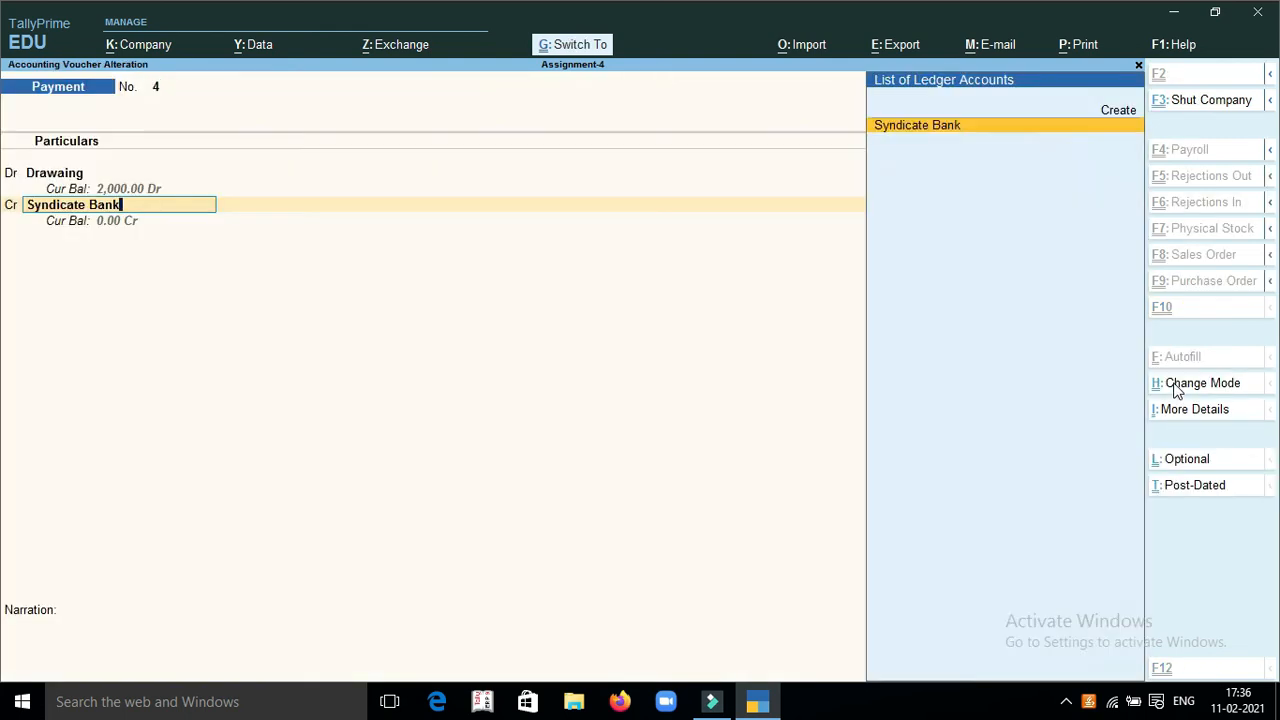
Keep the credit line on Syndicate Bank and save the altered payment voucher 4 without a narration
key("Return")
key("Return")
key("ctrl+a")
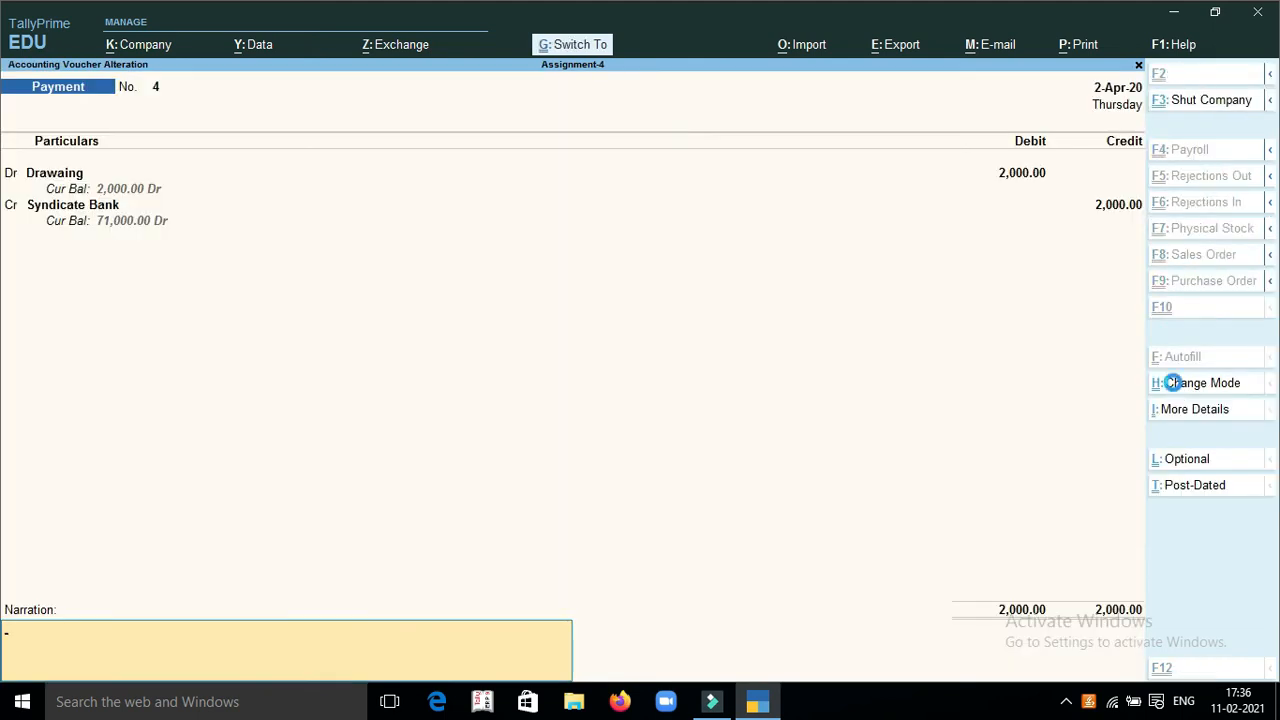
key("ctrl+a")
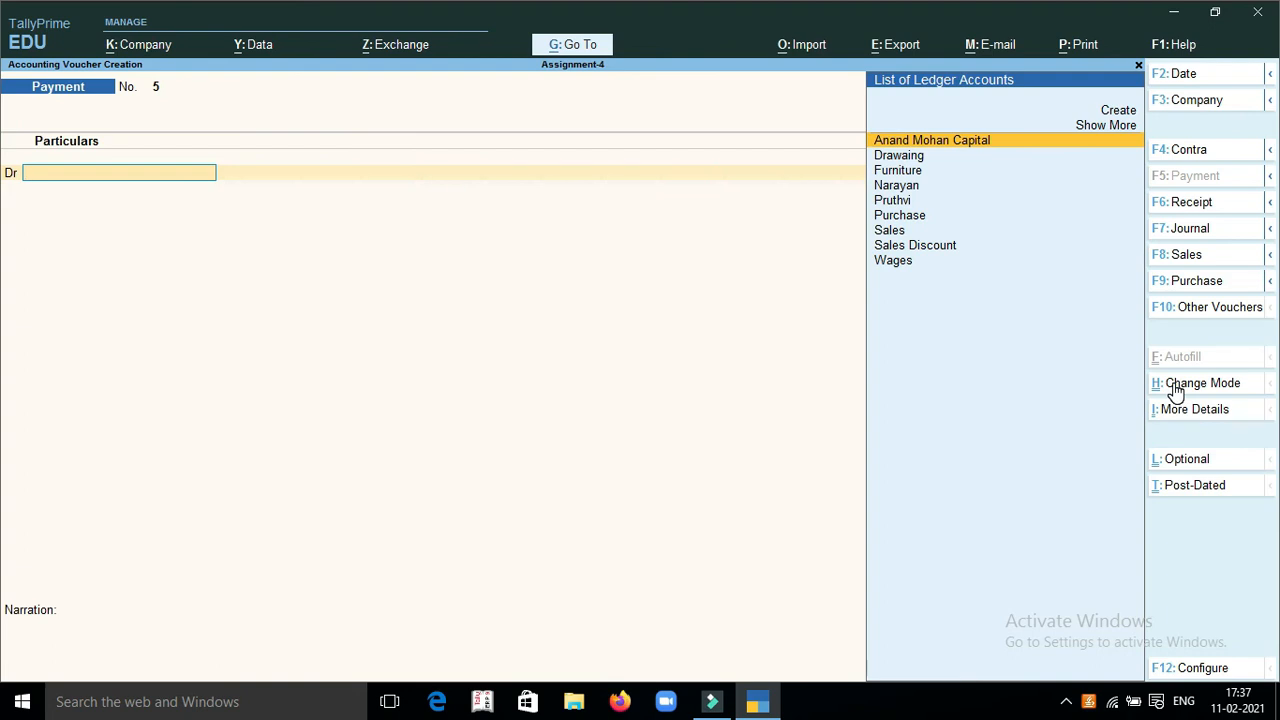
Create a Rent ledger under Indirect Expenses for the new payment's debit line
key("alt+c")
type("Rent")
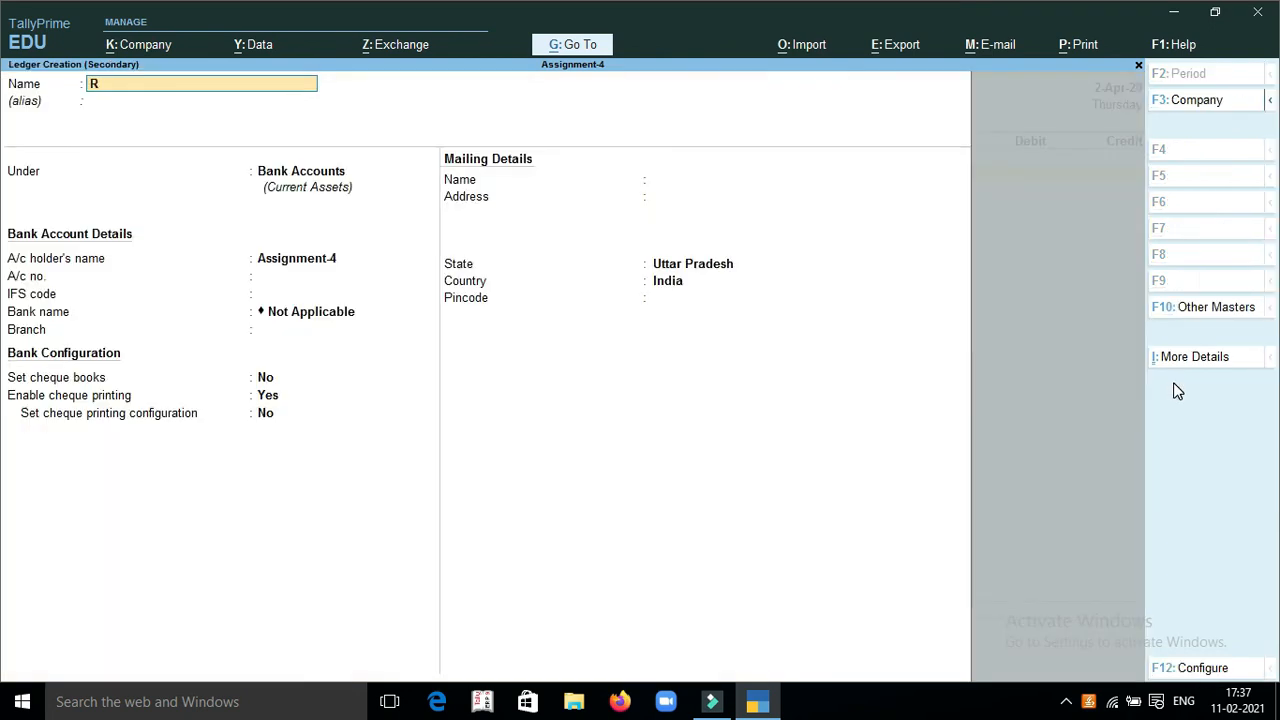
key("Return")
key("Return")
type("ind")
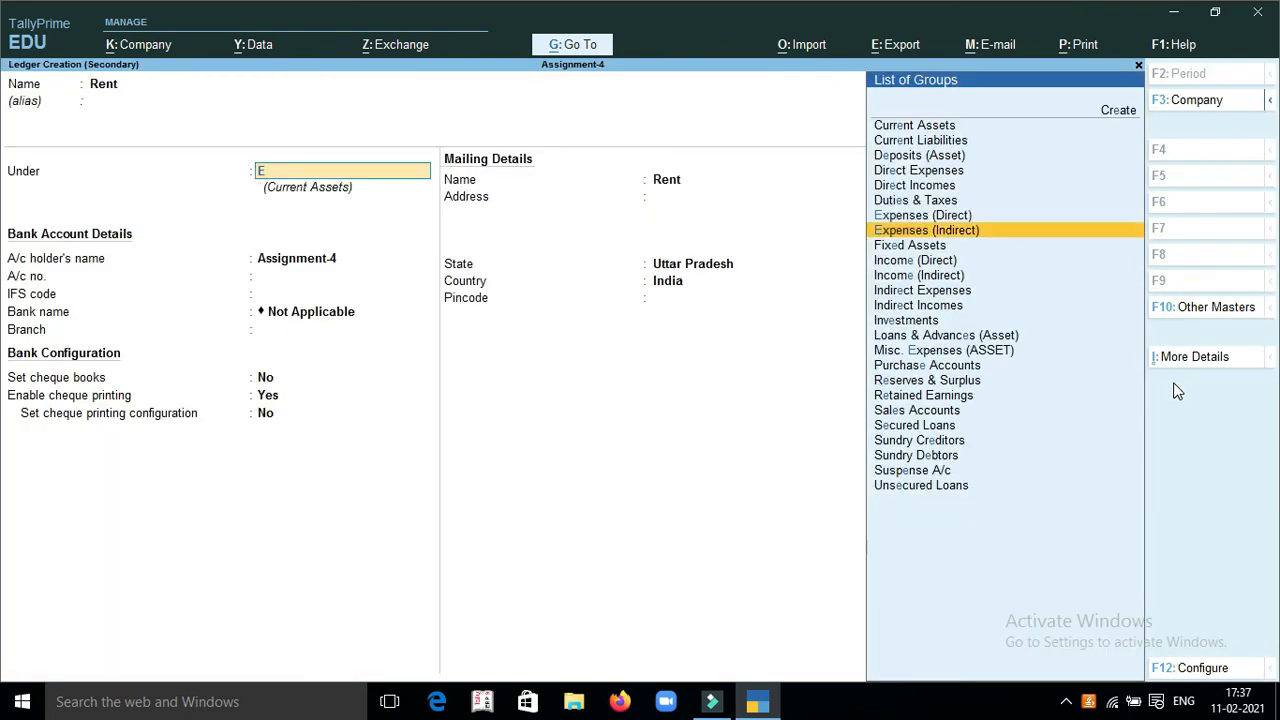
key("Return")
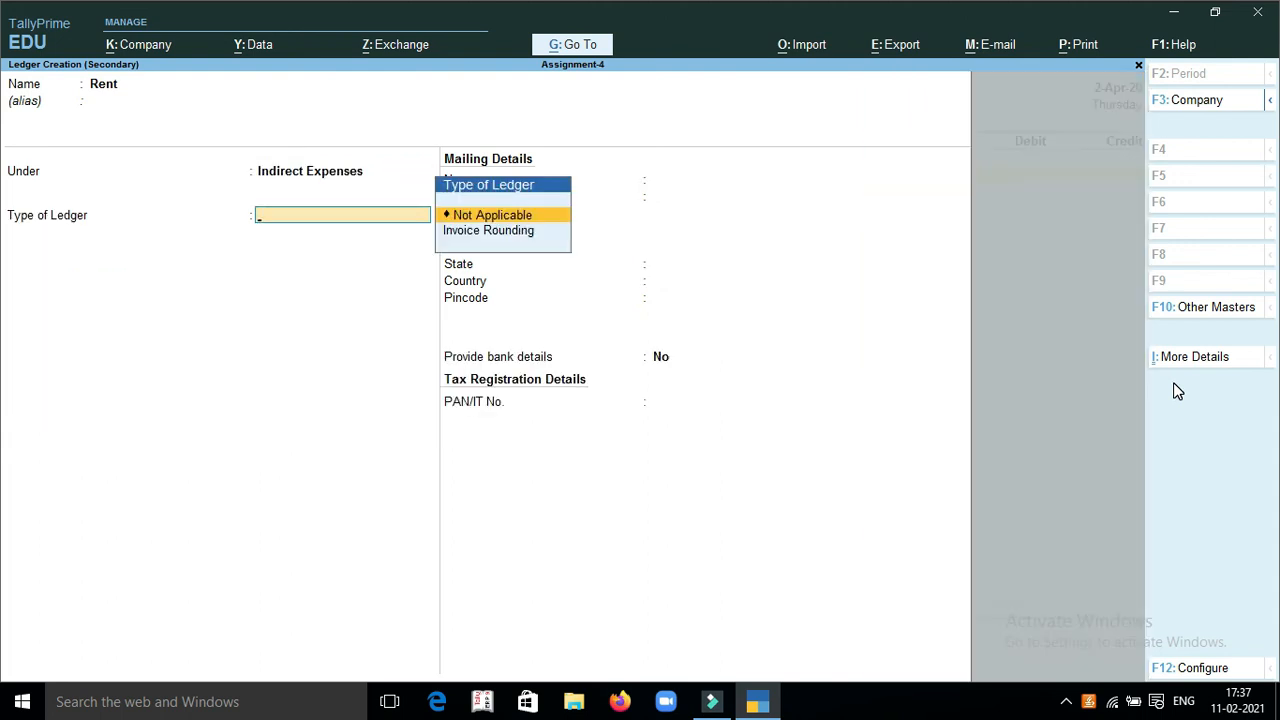
key("ctrl")
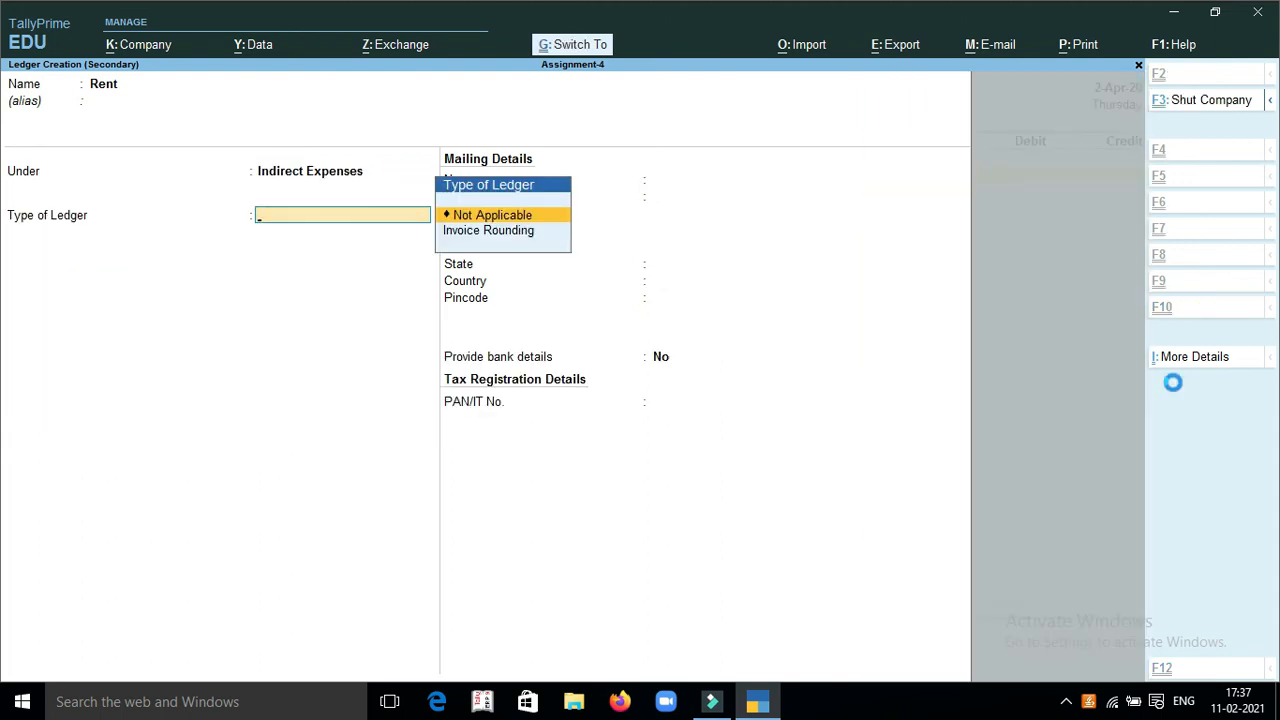
key("ctrl+a")
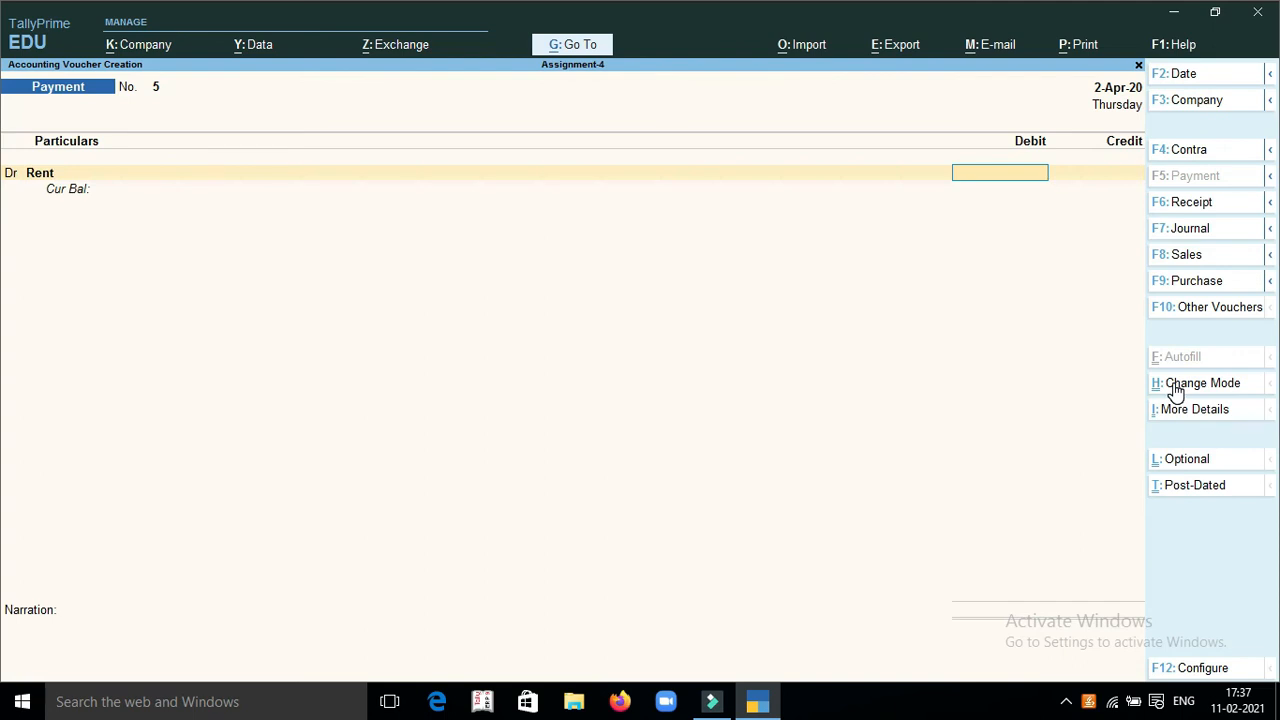
Debit Rent with 3500 and choose Syndicate Bank as the payment's credit ledger
type("3500")
key("Return")
type("c")
key("BackSpace")
type("S")
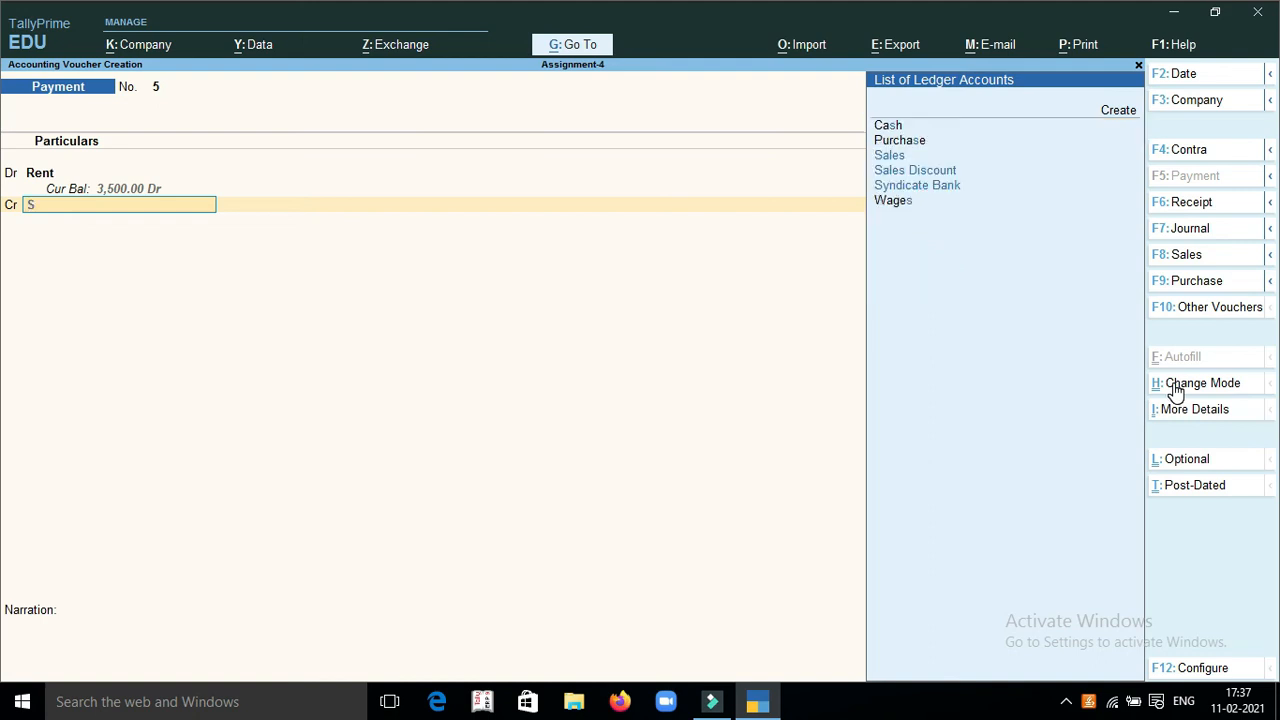
key("Down")
key("Down")
key("Down")
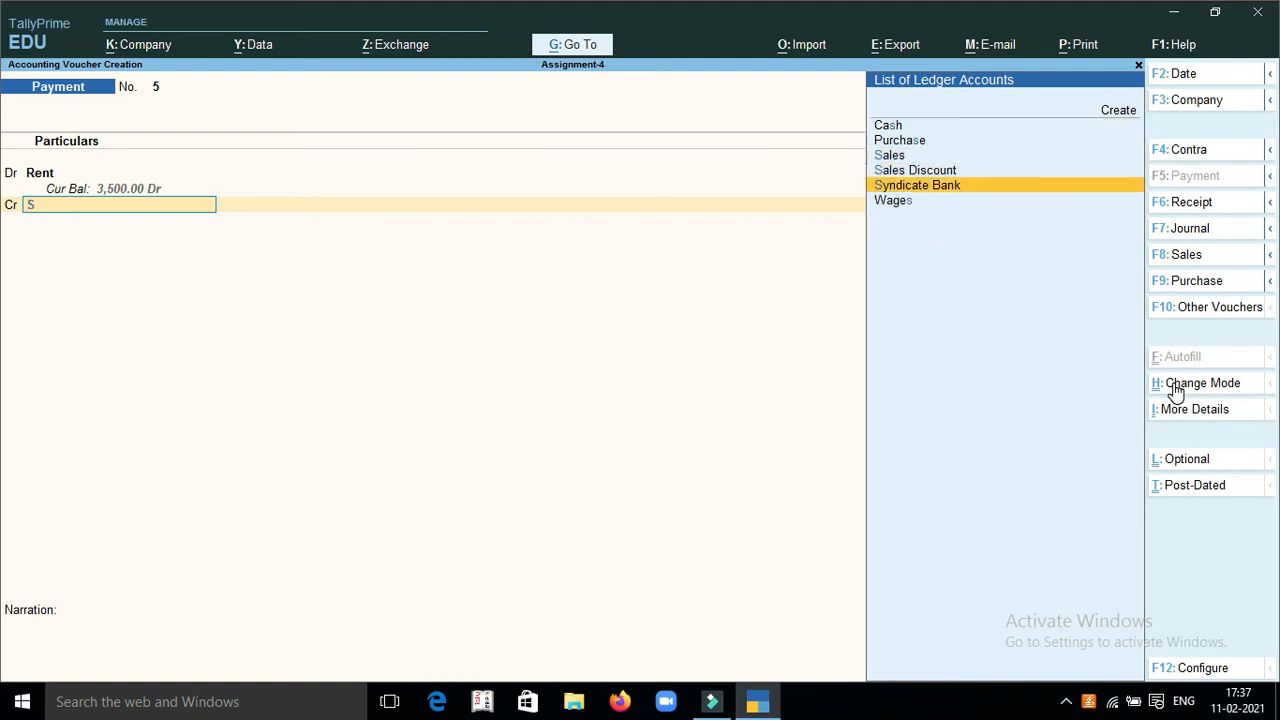
key("Return")
Credit Syndicate Bank with 3500, allocate it as a Cheque, and save the payment voucher without a narration
key("Return")
key("Return")
key("Return")
key("Return")
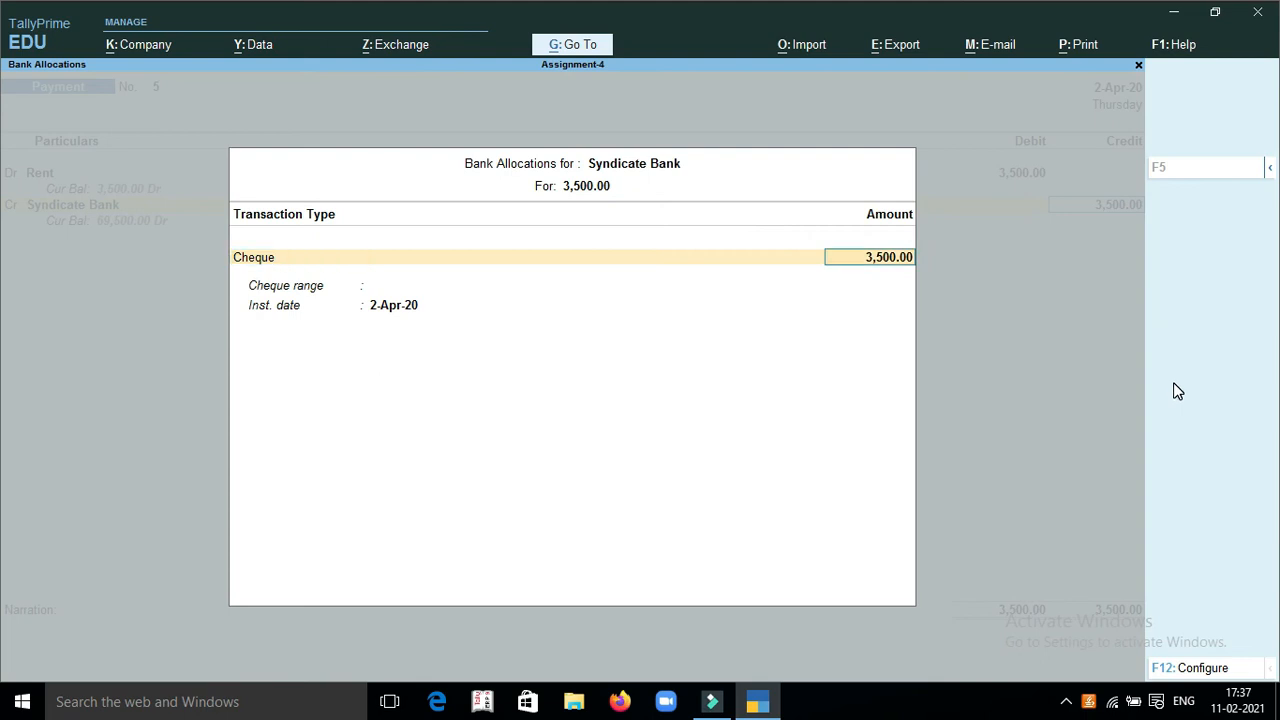
key("Return")
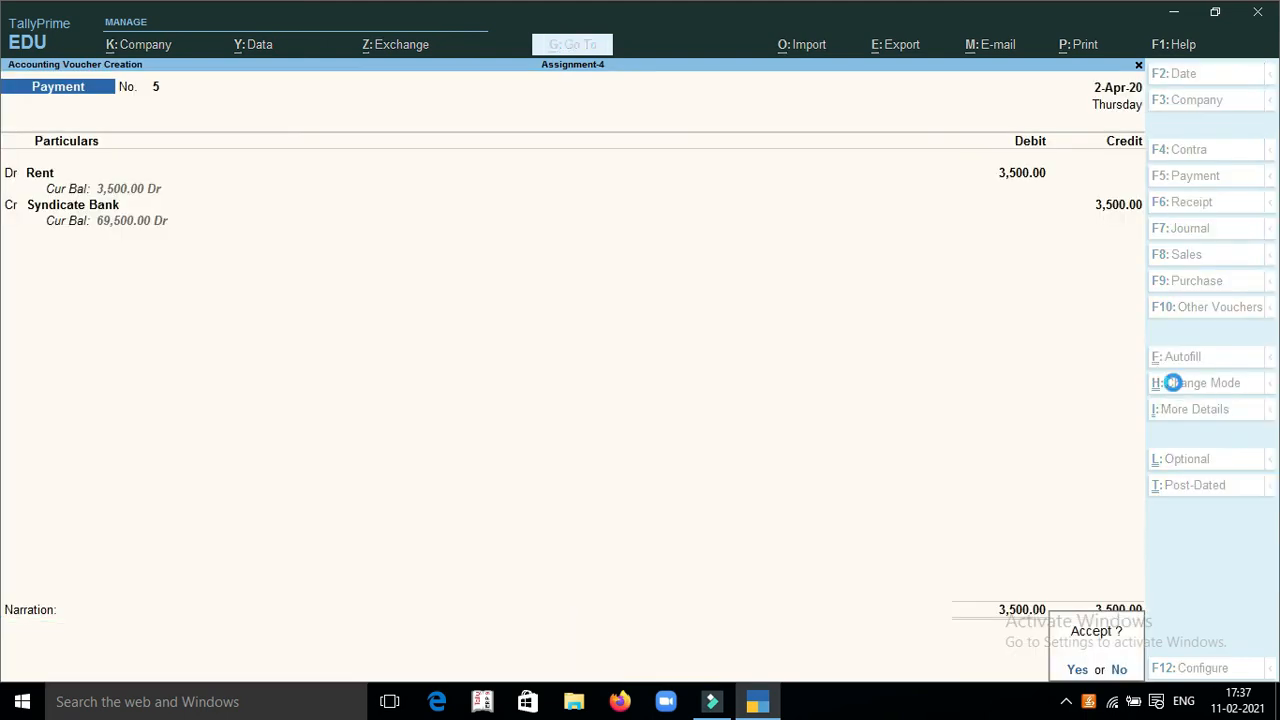
key("Return")
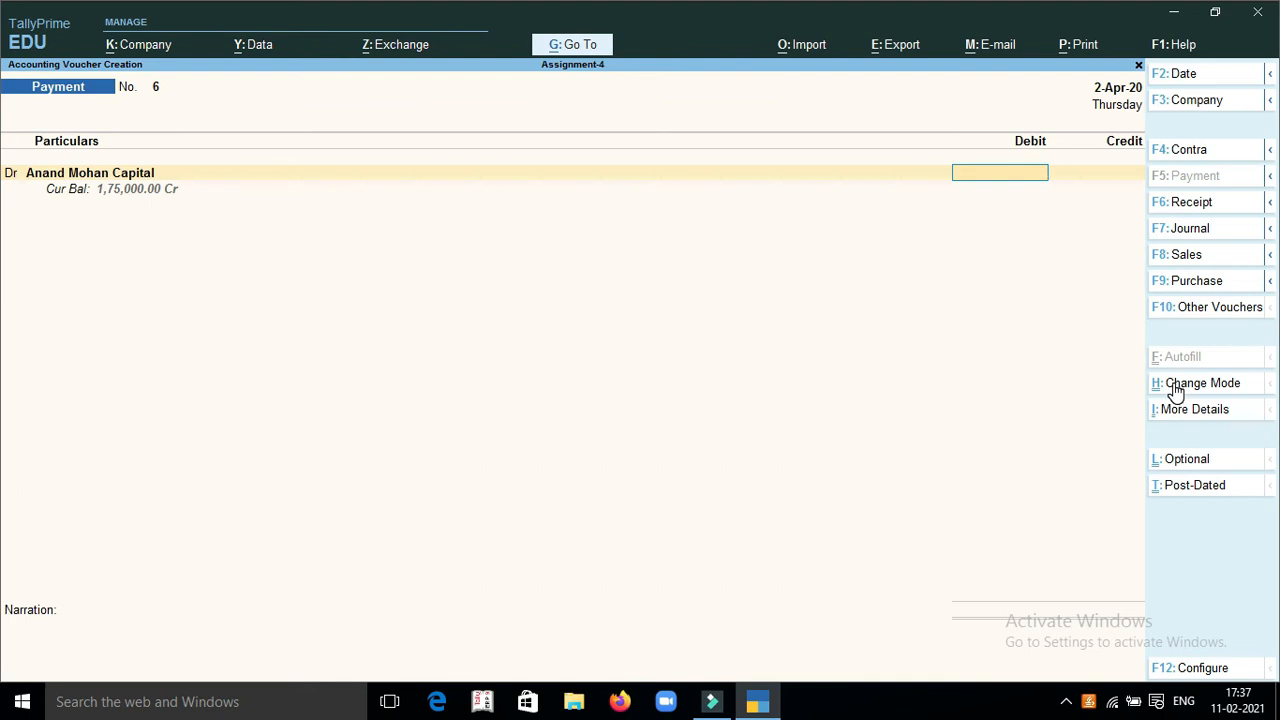
Create an Insurance ledger under Indirect Expenses for the debit line of payment voucher 6
key("BackSpace")
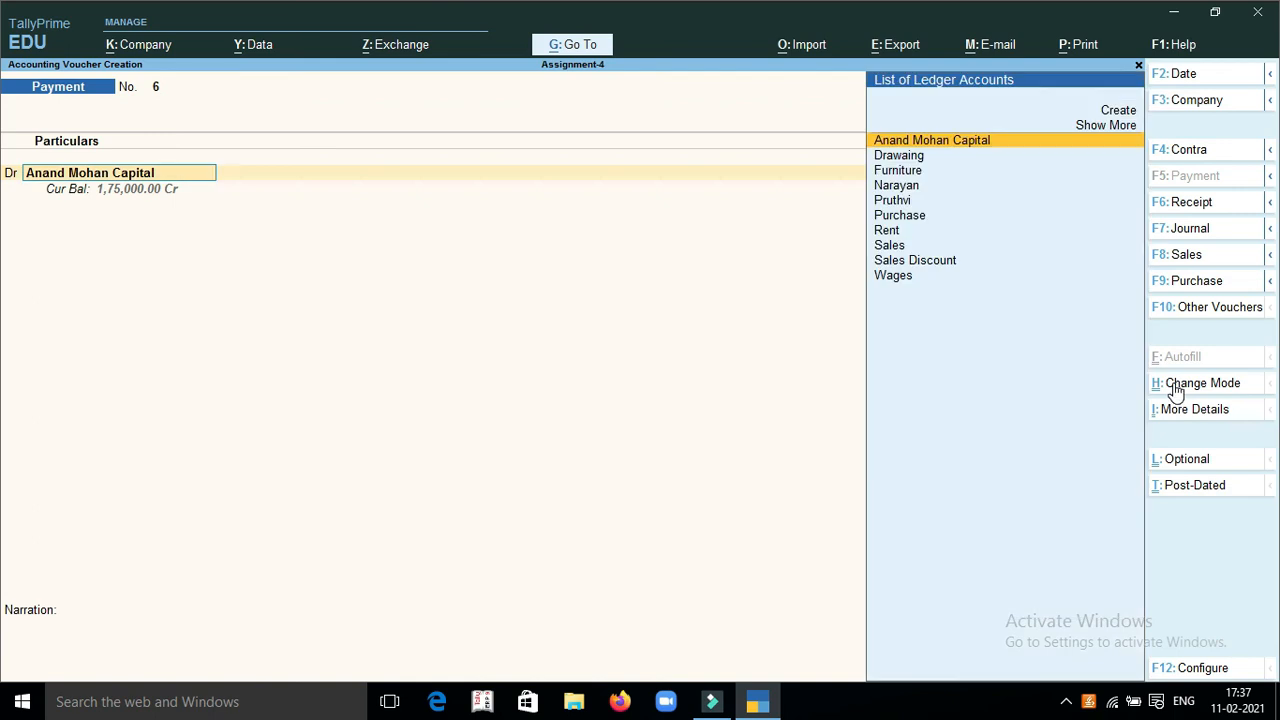
key("alt+c")
type("Insu")
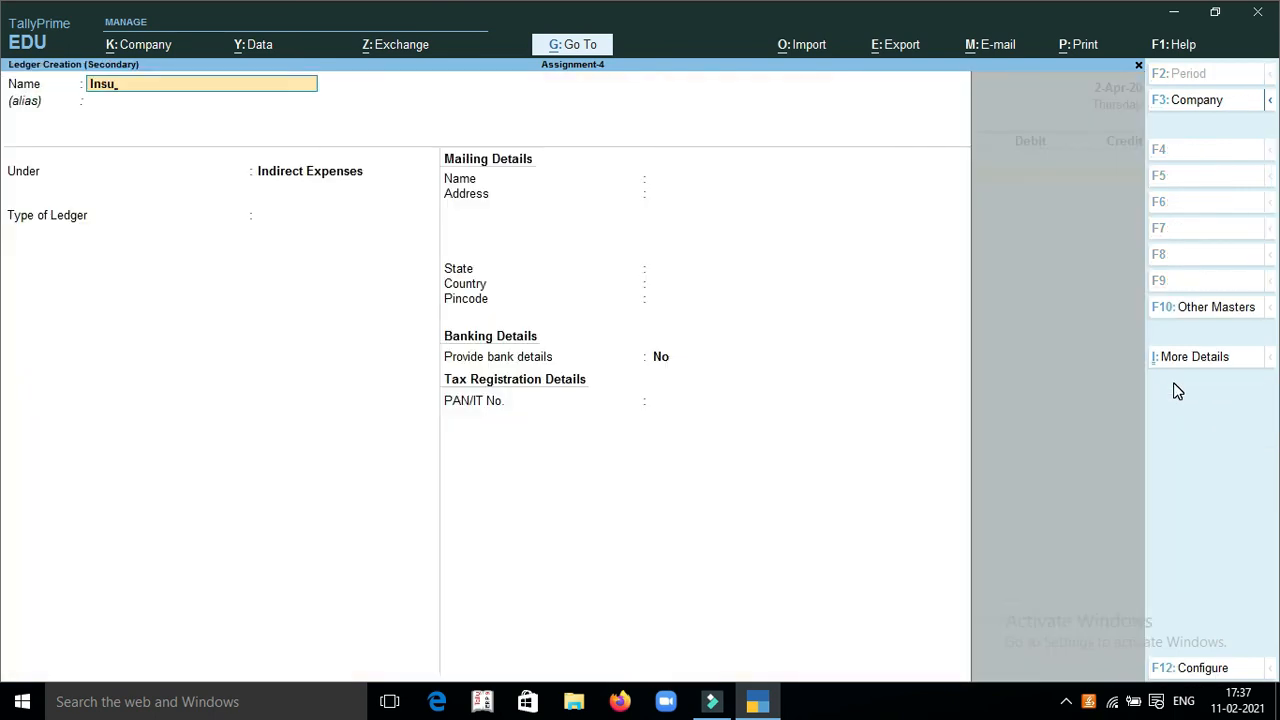
type("rance")
key("Return")
key("Return")
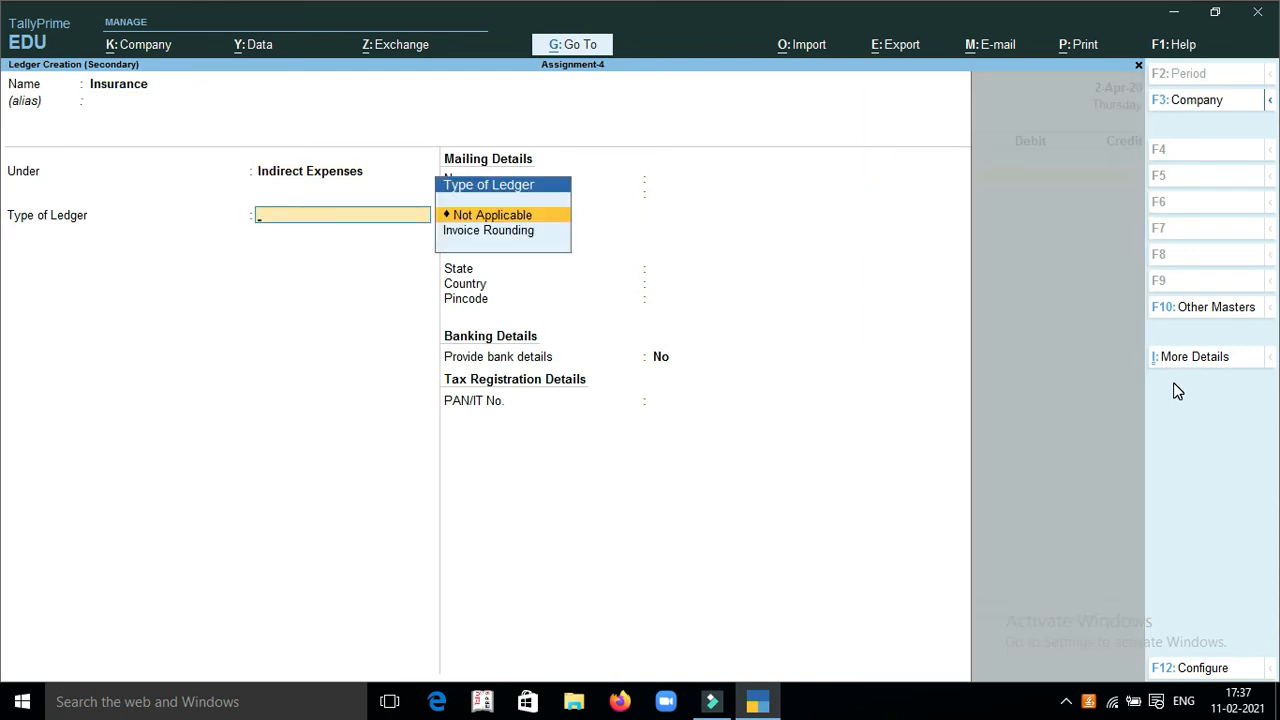
key("ctrl")
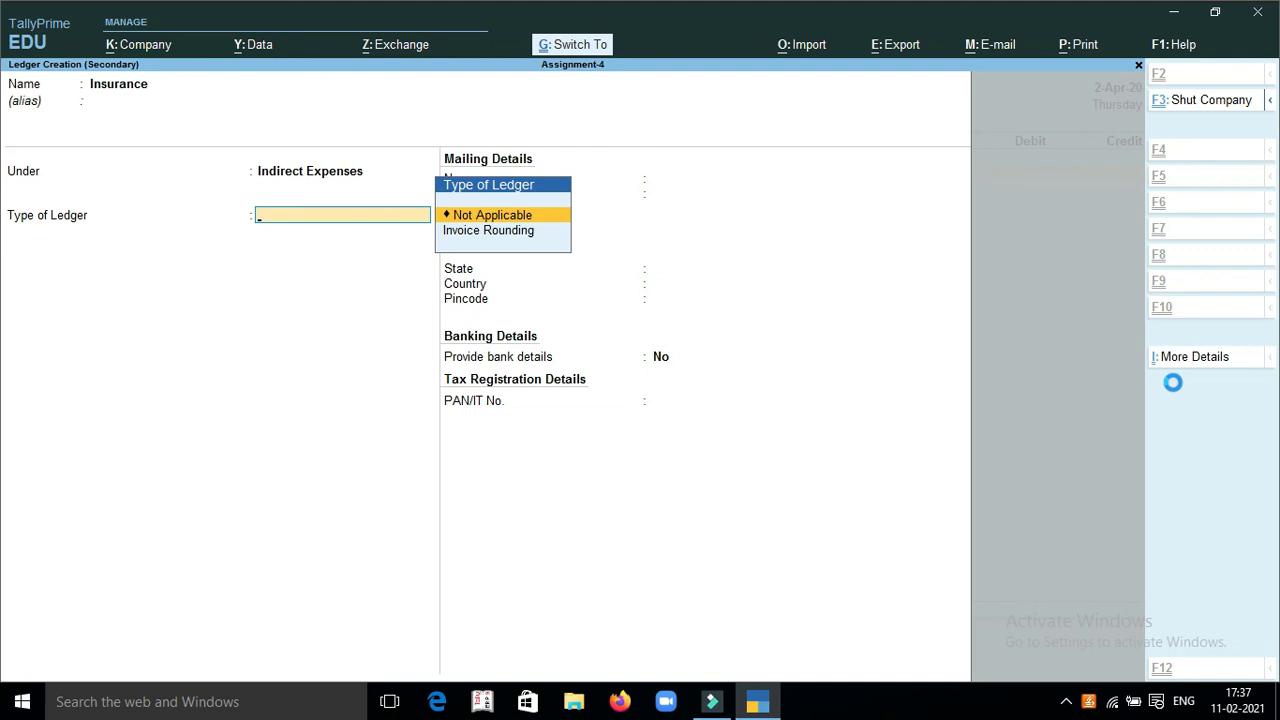
key("ctrl+a")
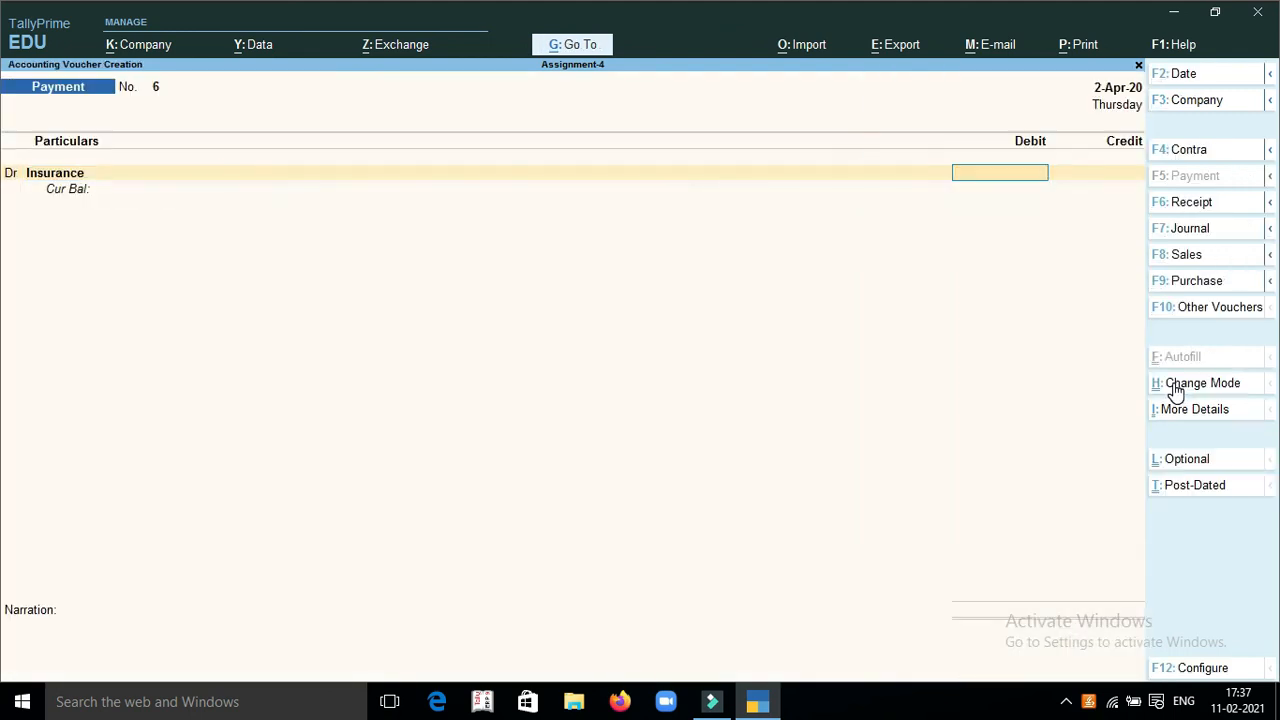
Debit Insurance with 25000 and choose Syndicate Bank as the credit ledger of payment voucher 6
type("25000")
key("Return")
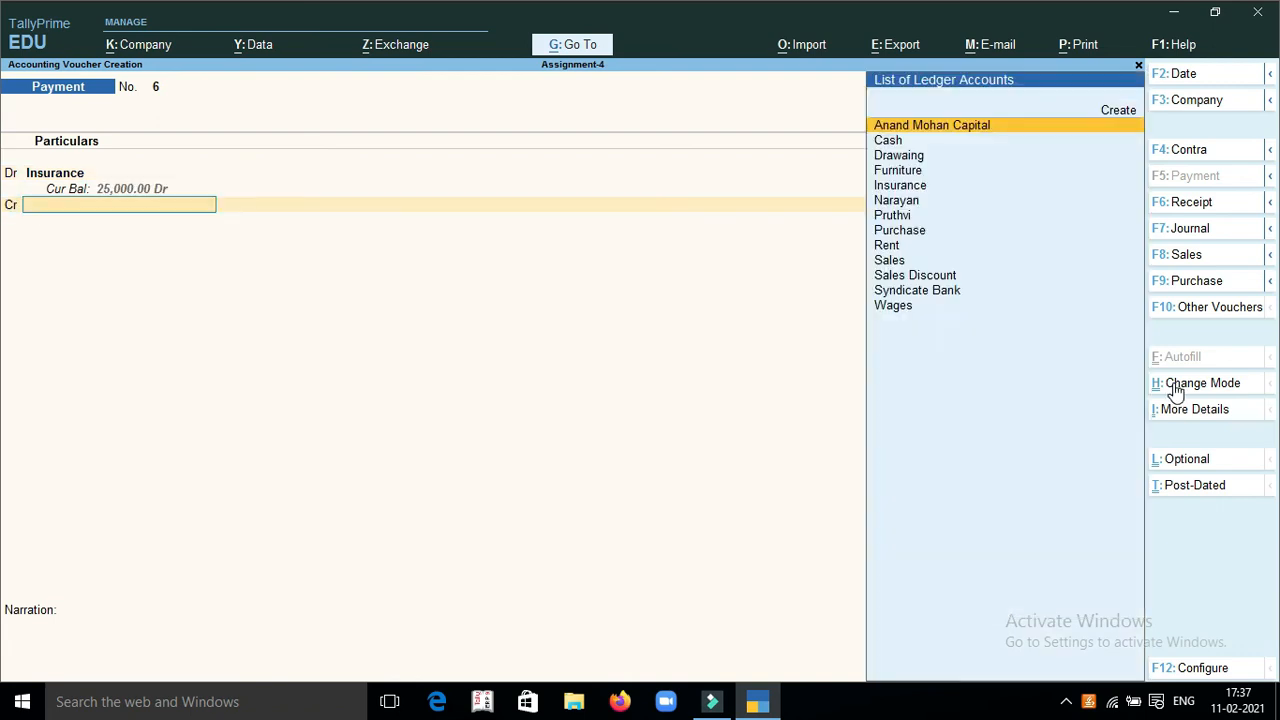
type("sy")
key("Return")
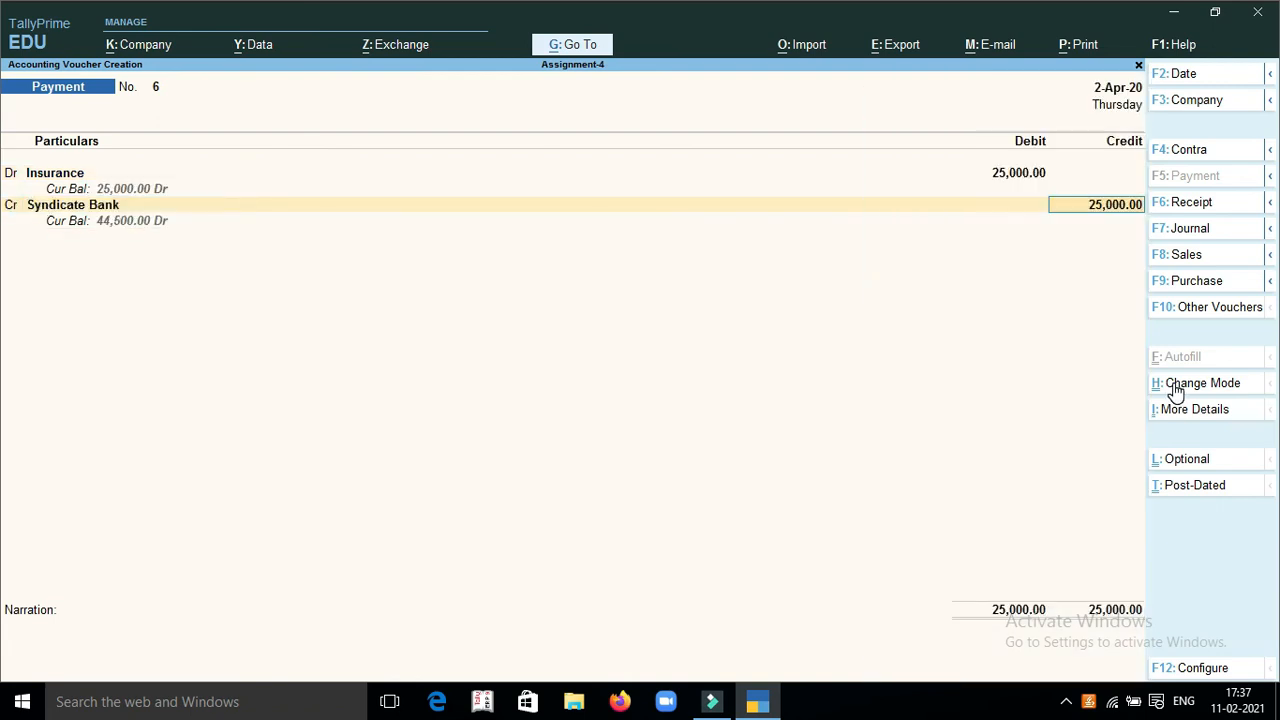
Credit Syndicate Bank with 25,000 and save the insurance payment voucher without a narration
key("Return")
key("Return")
key("ctrl+a")
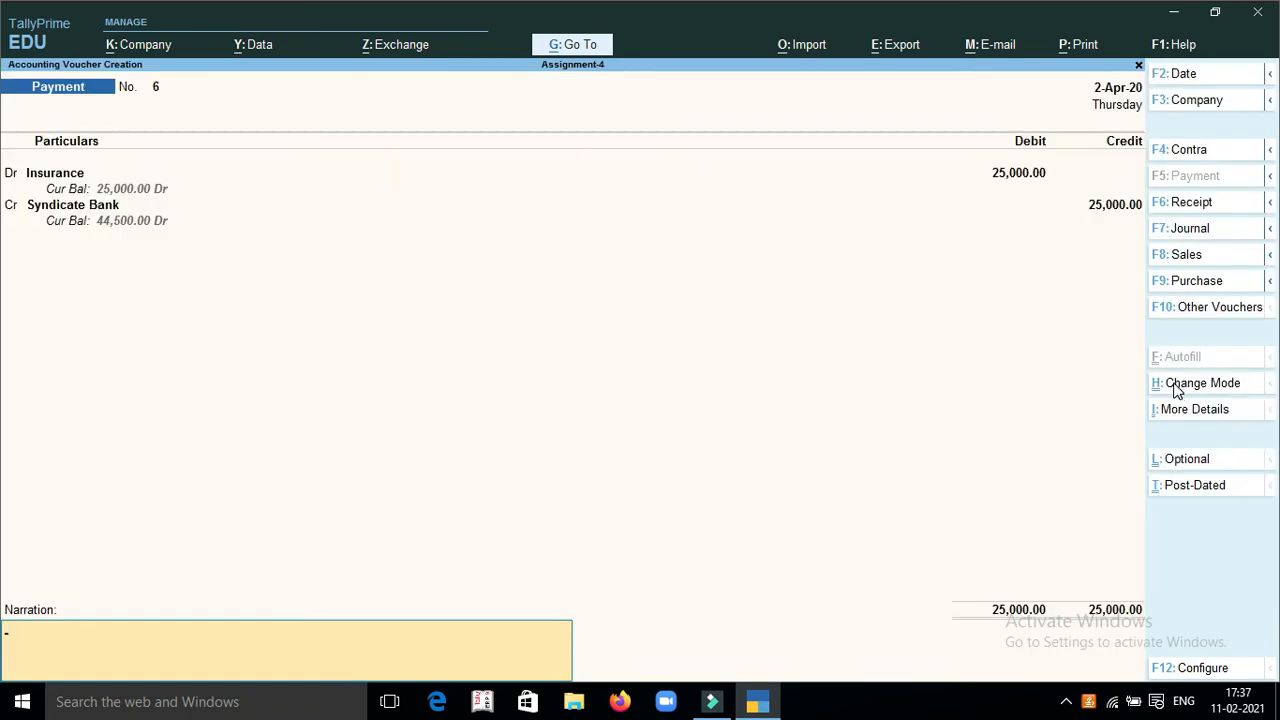
key("Return")
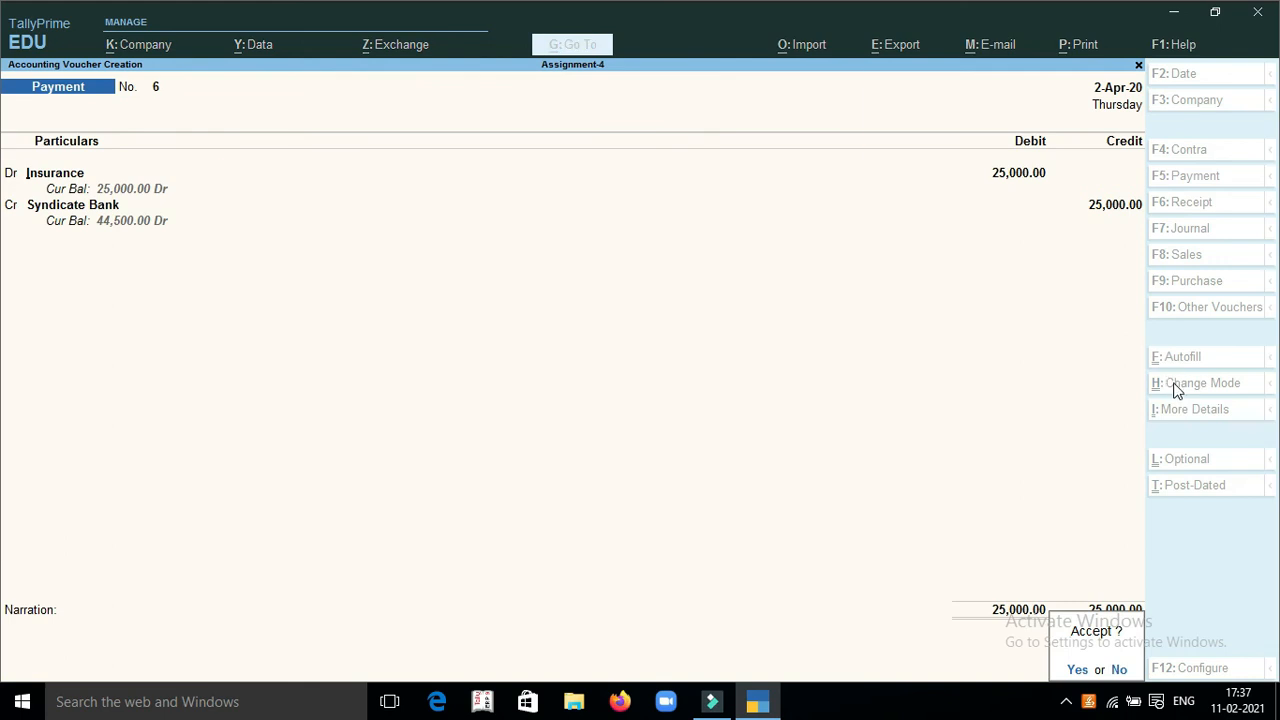
key("Return")
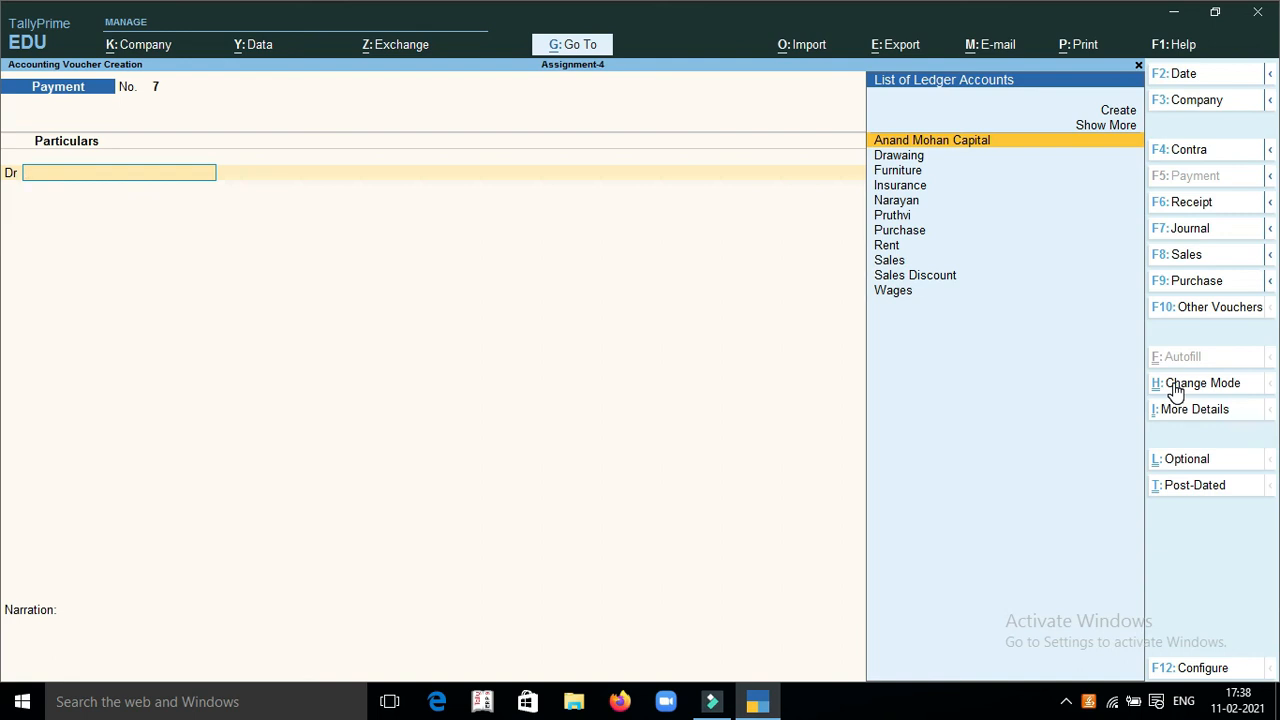
Switch to a receipt voucher and start a new ledger named Commission for its credit line
key("F6")
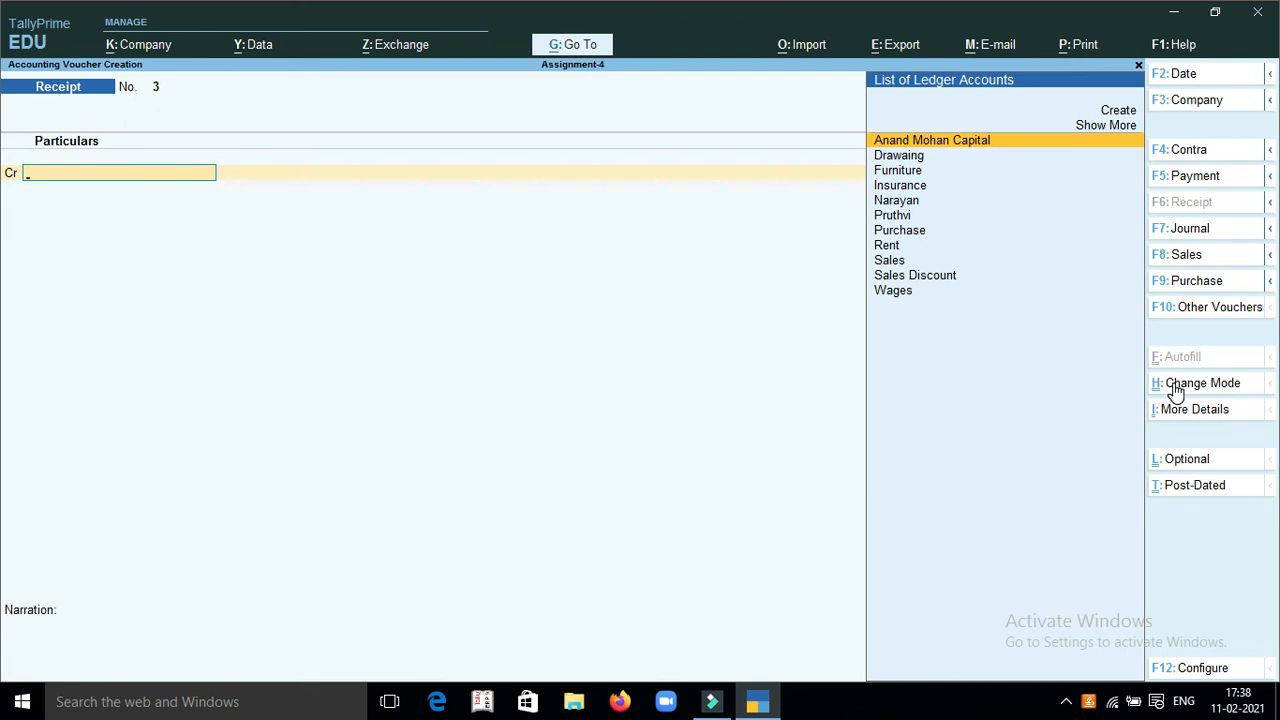
key("alt+c")
type("Comm")
type("issi")
key("BackSpace")
type("sion")
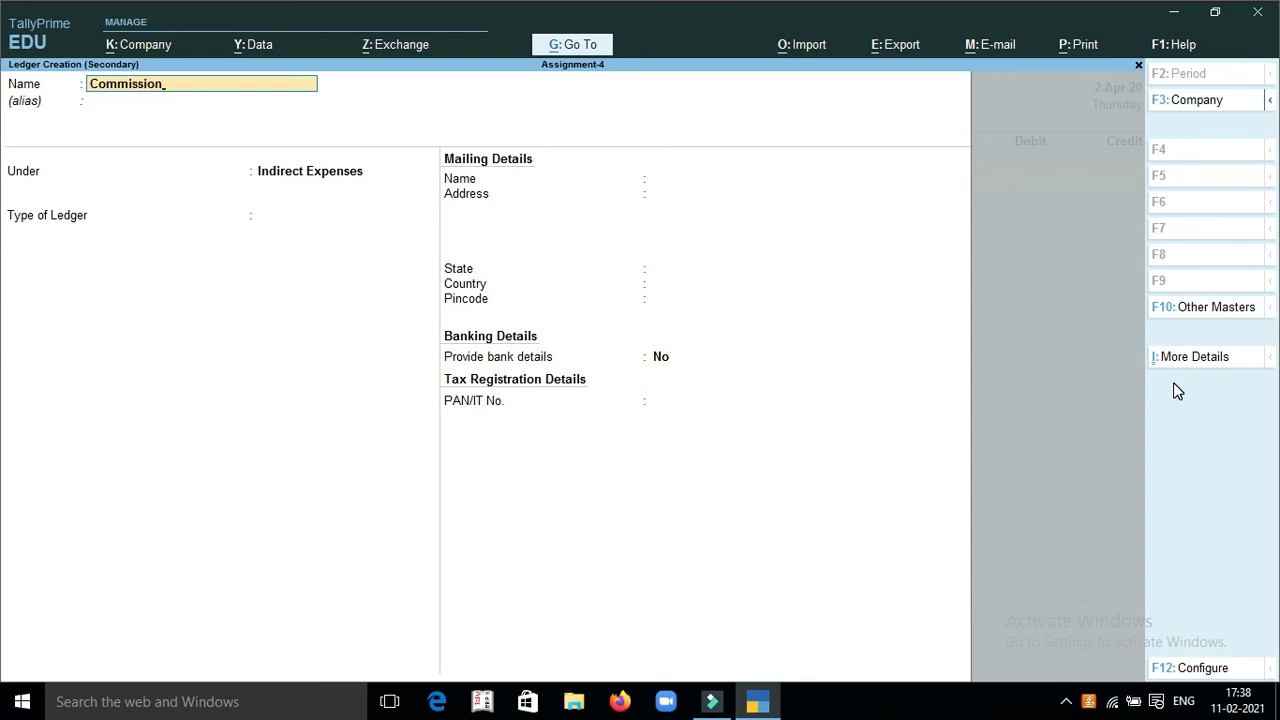
key("Return")
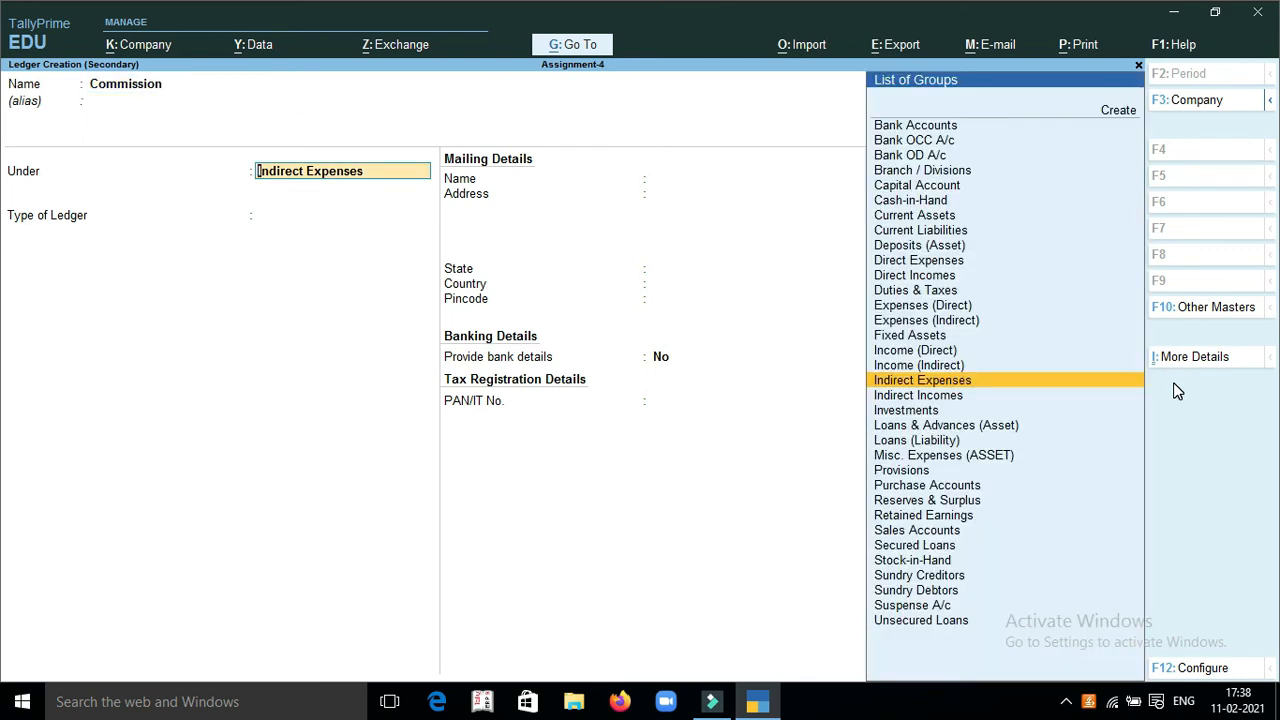
Place the Commission ledger under Indirect Incomes with ledger type Not Applicable and save it
key("BackSpace")
type("Income")
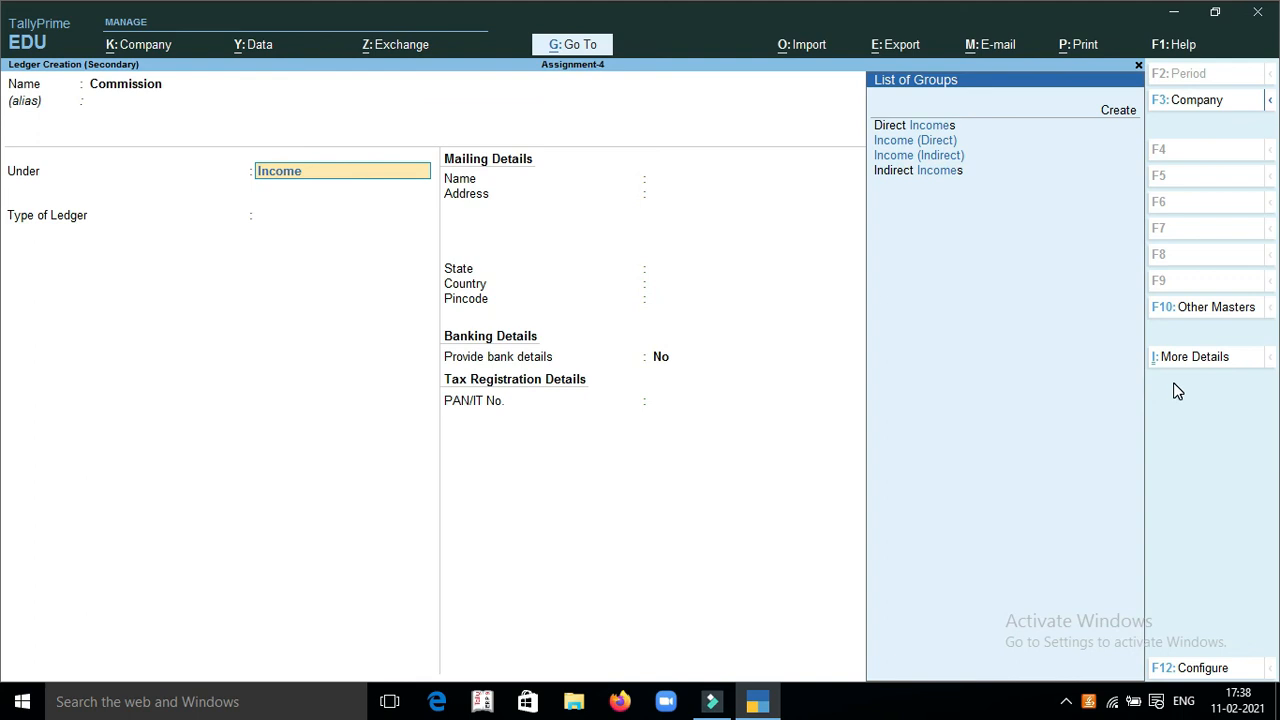
key("Down")
key("Down")
key("Down")
key("Return")
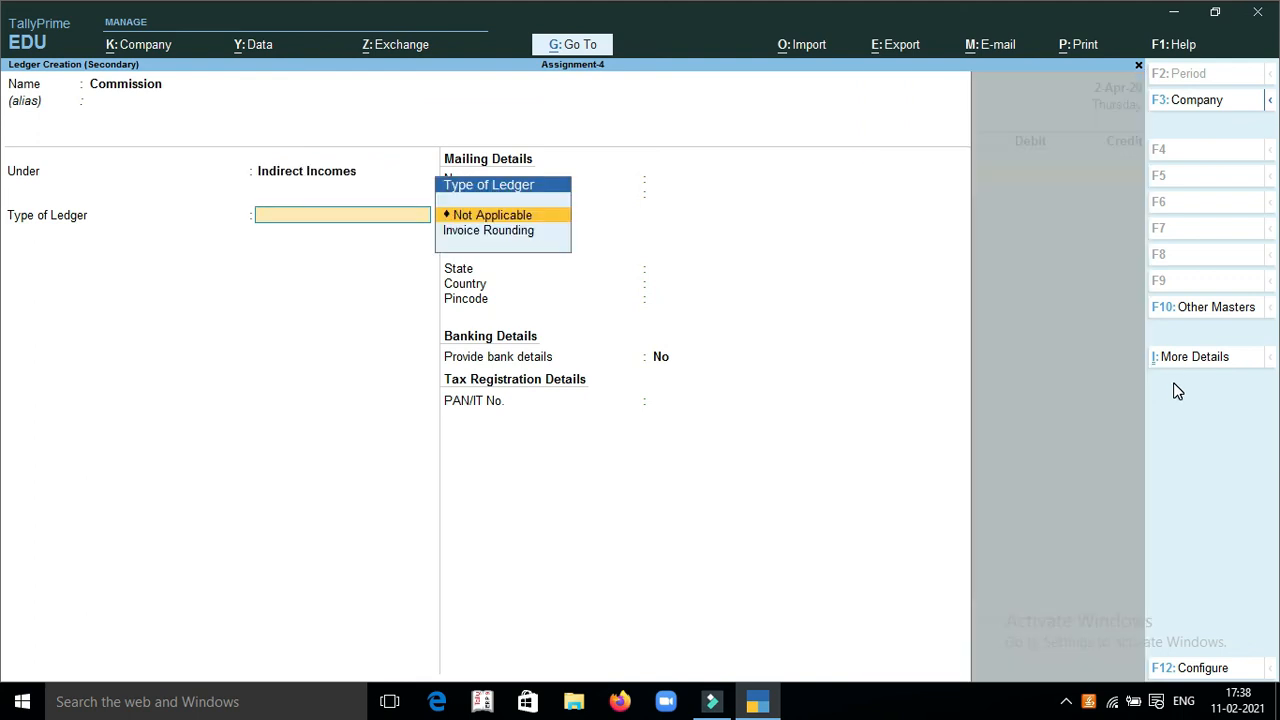
key("Return")
key("Return")
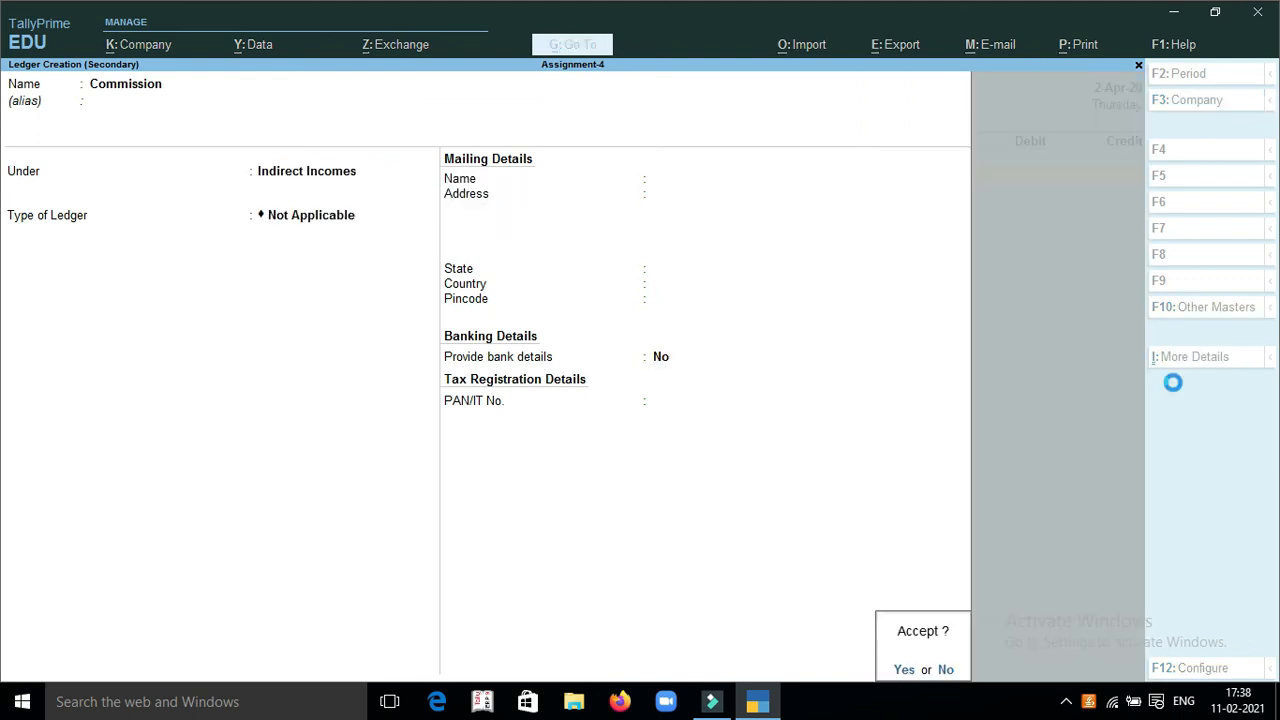
Credit Commission with 750, debit Cash with the same amount, and save the receipt voucher without a narration
key("Return")
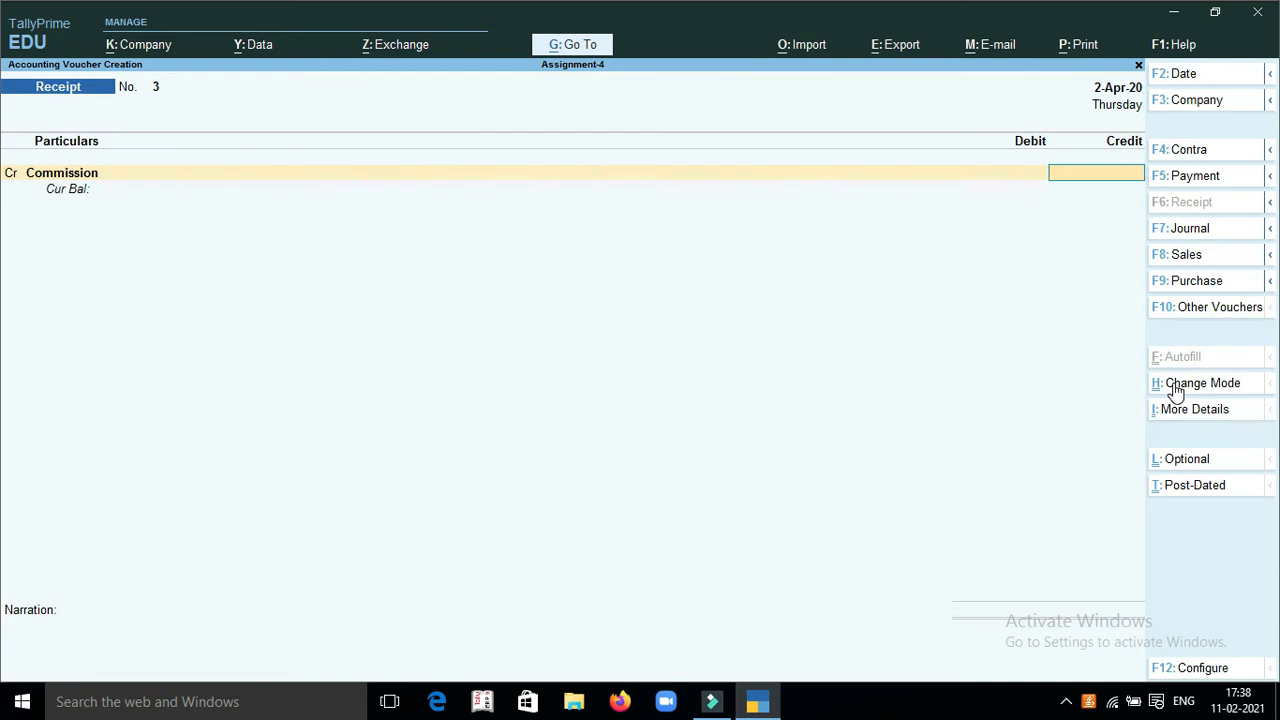
type("750")
key("Return")
type("Cas")
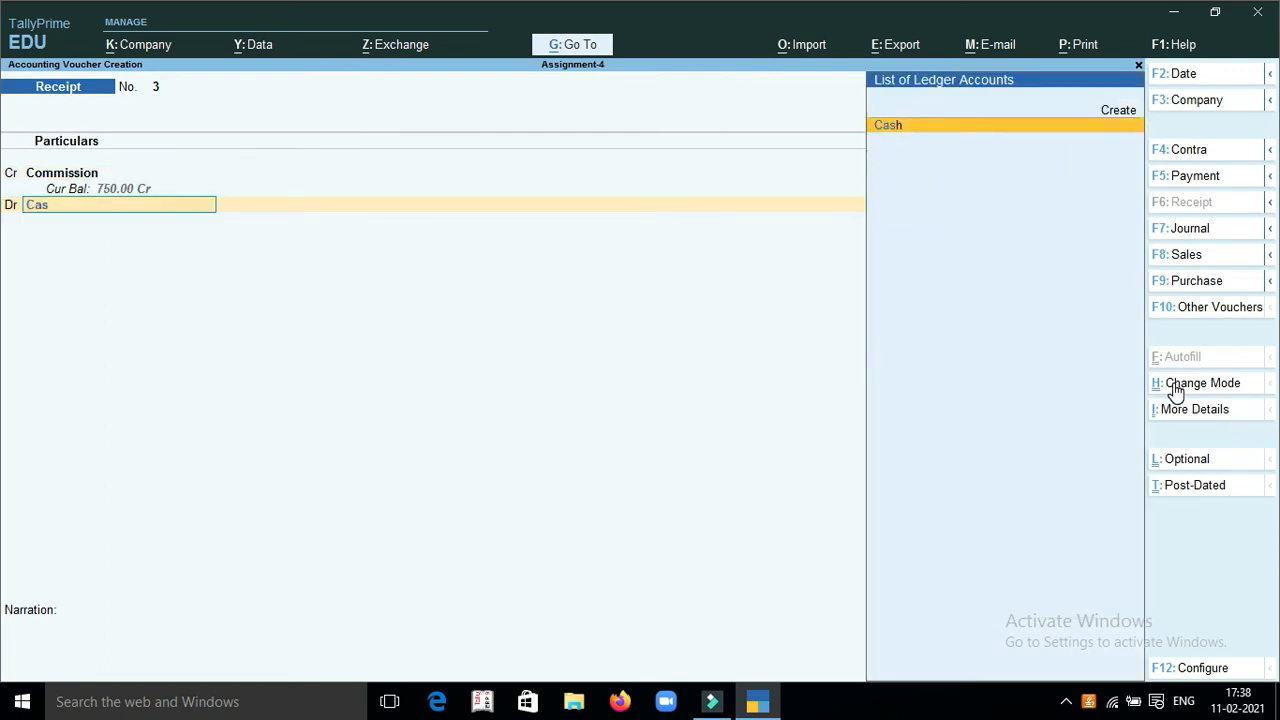
key("Return")
key("Return")
key("Return")
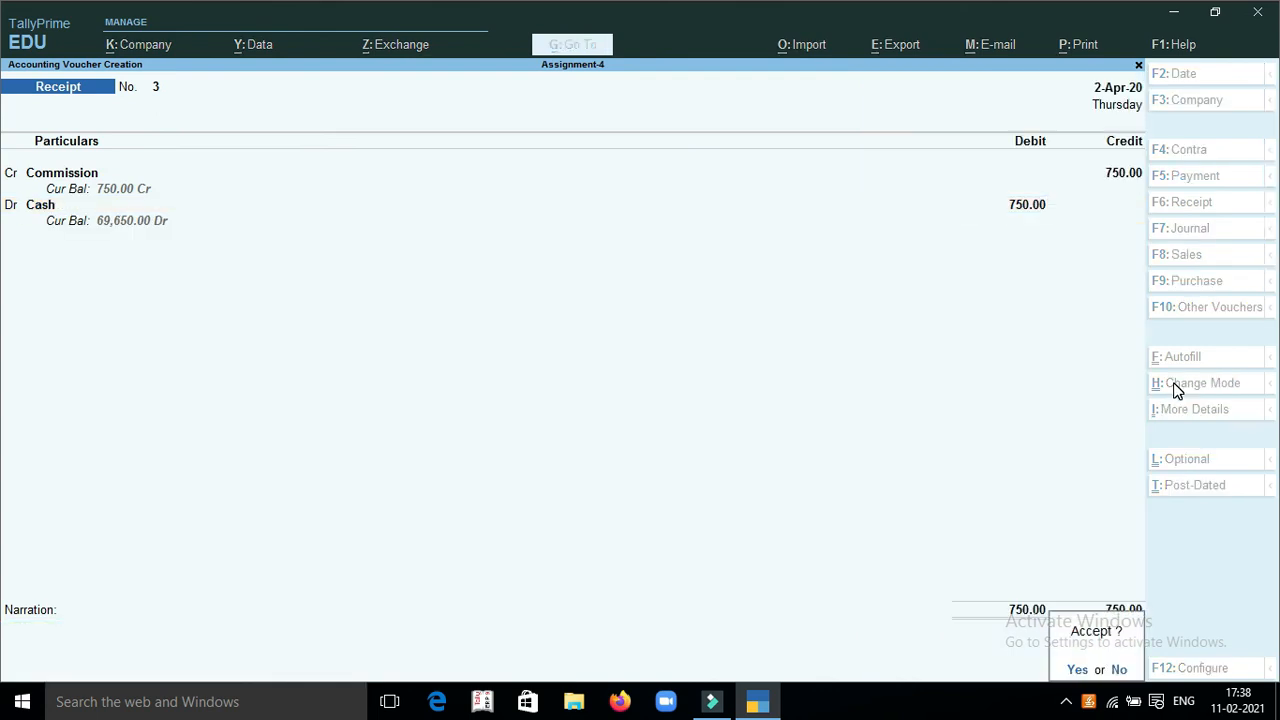
key("Return")
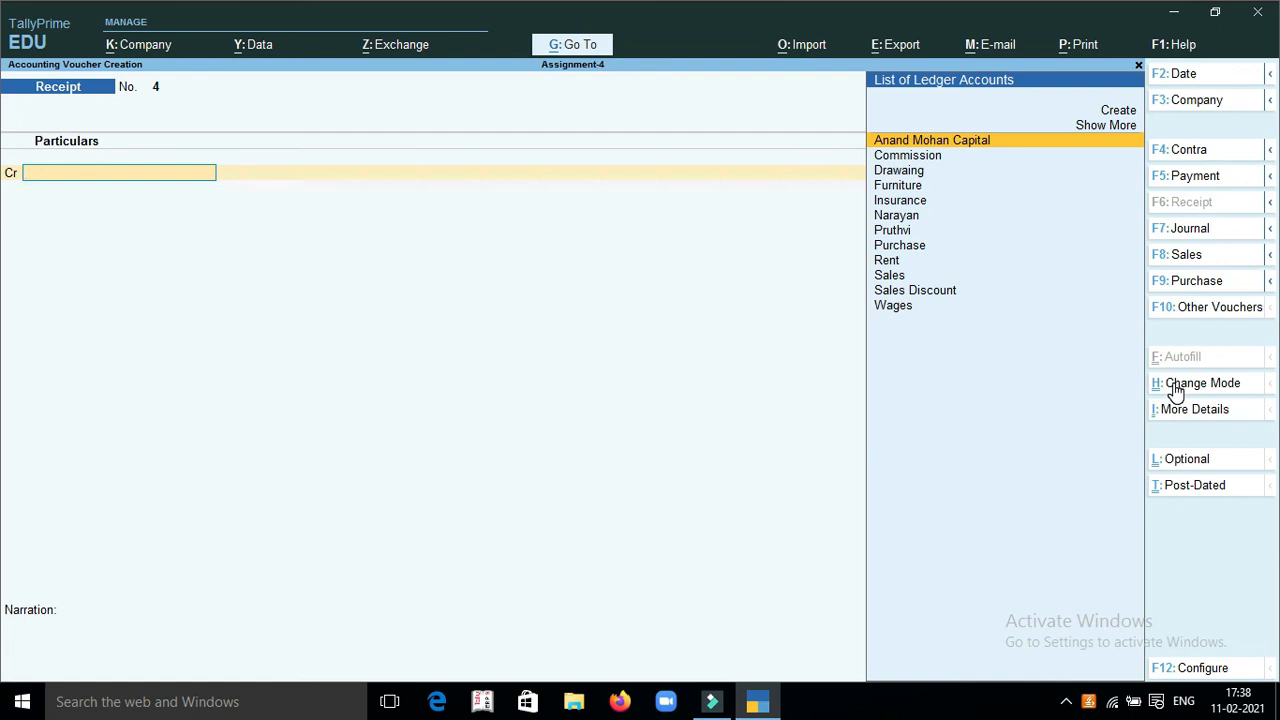
Switch to a payment voucher and create a Bank Charges ledger under Indirect Expenses for its debit line
key("F5")
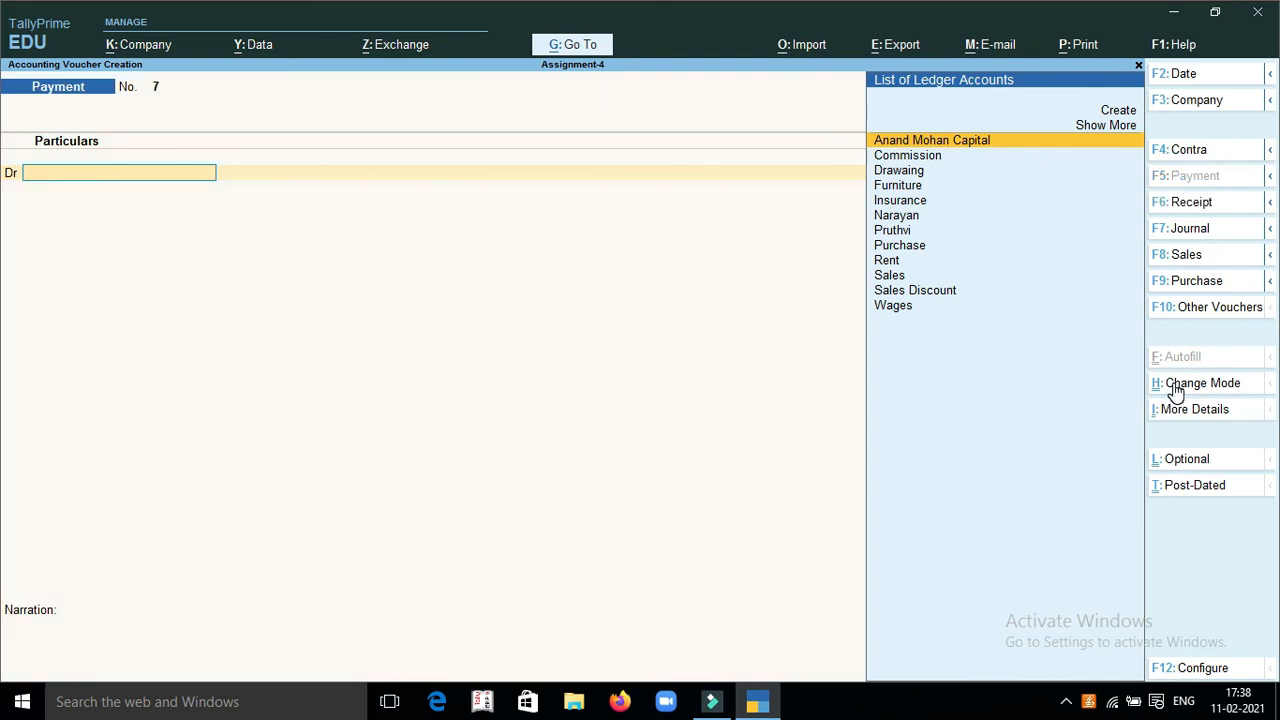
key("alt+c")
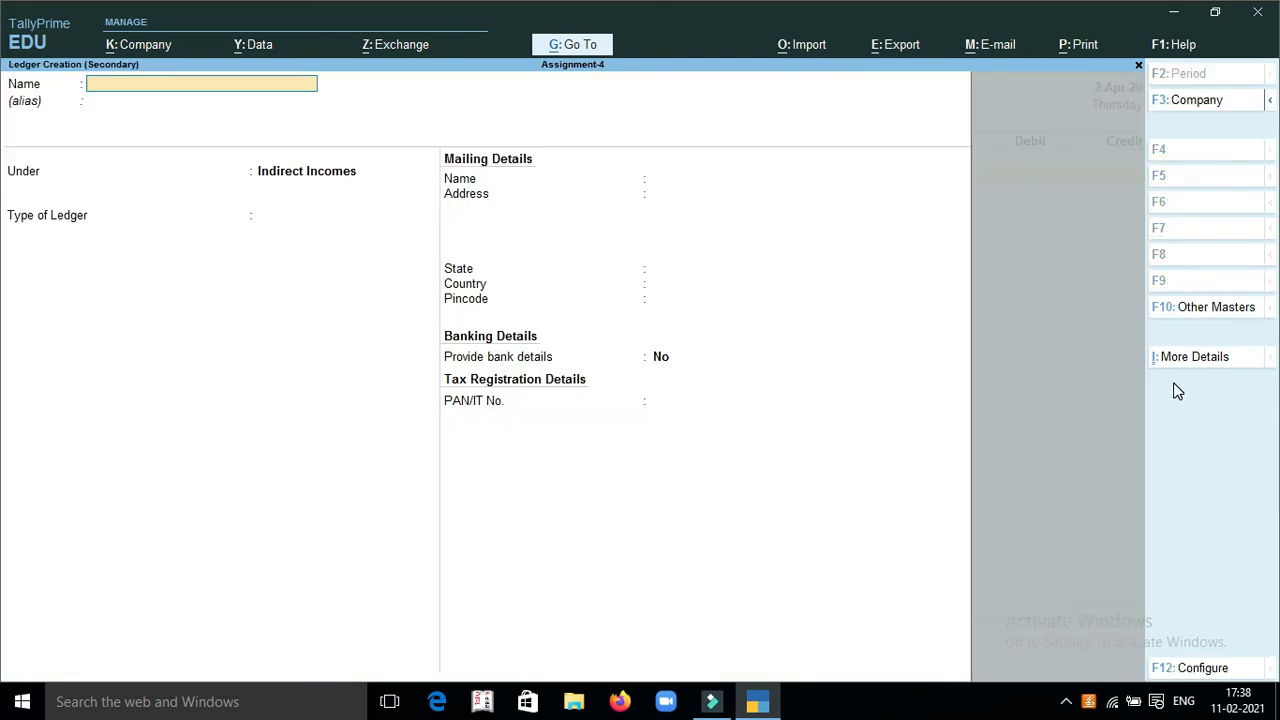
type("Bank charges")
key("Return")
key("Return")
type("e")
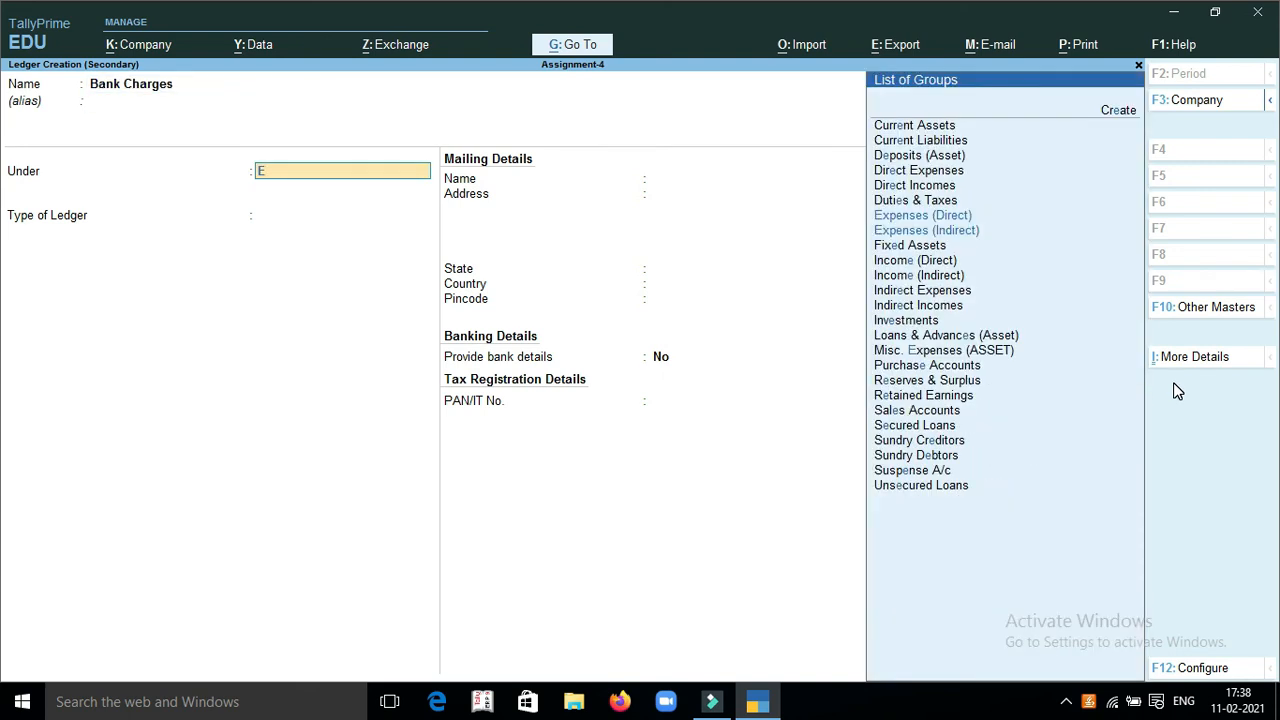
key("Down")
key("Return")
key("ctrl")
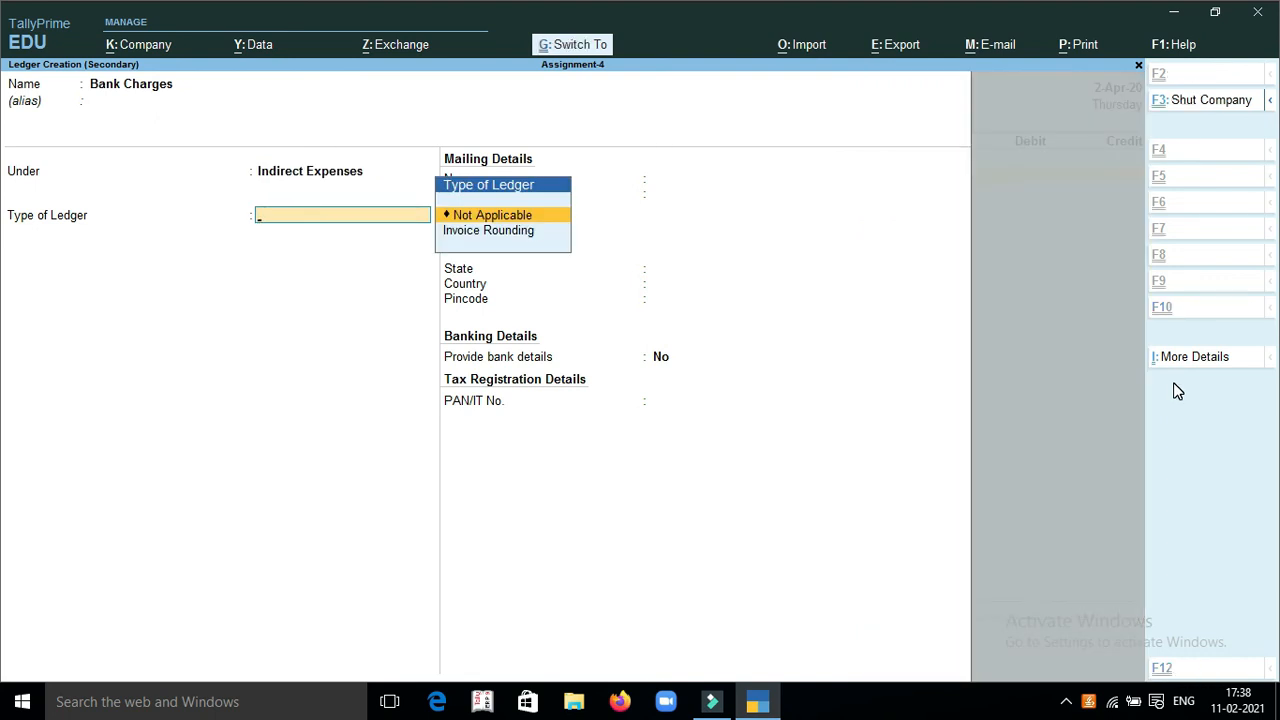
key("ctrl+a")
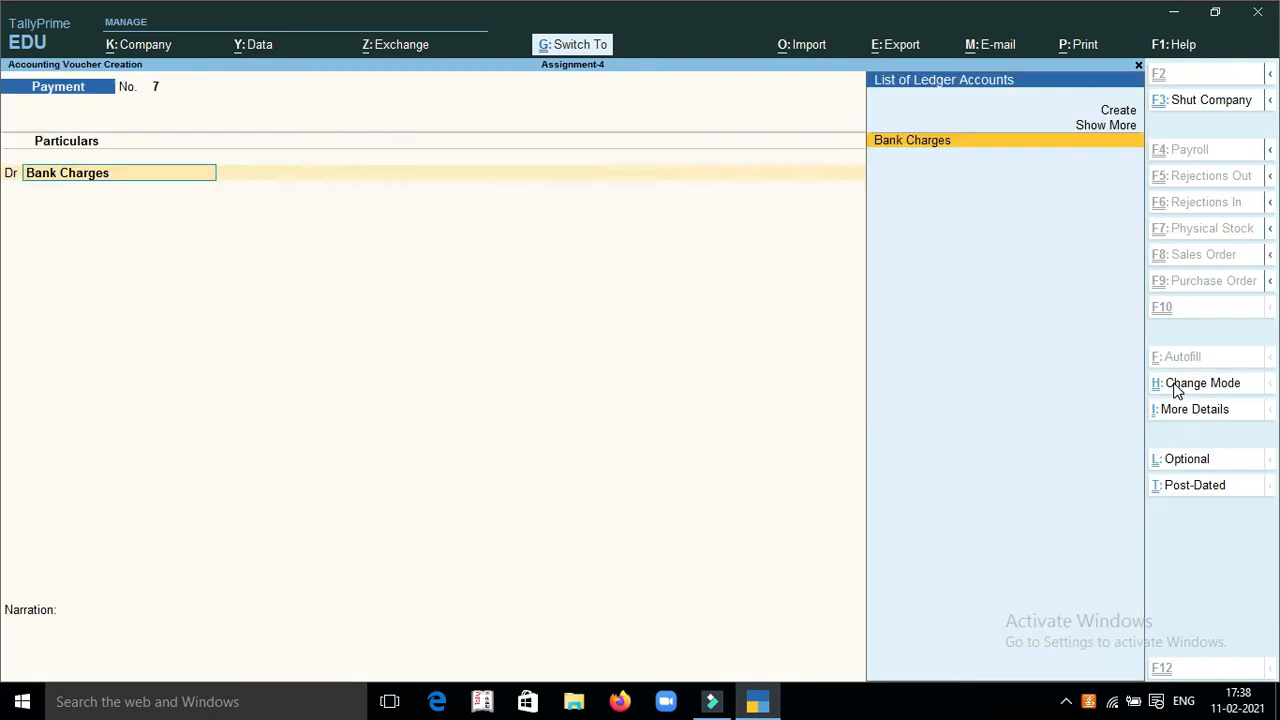
Debit Bank Charges with 150, credit Syndicate Bank with the same amount, and save the payment voucher
type("150")
key("Return")
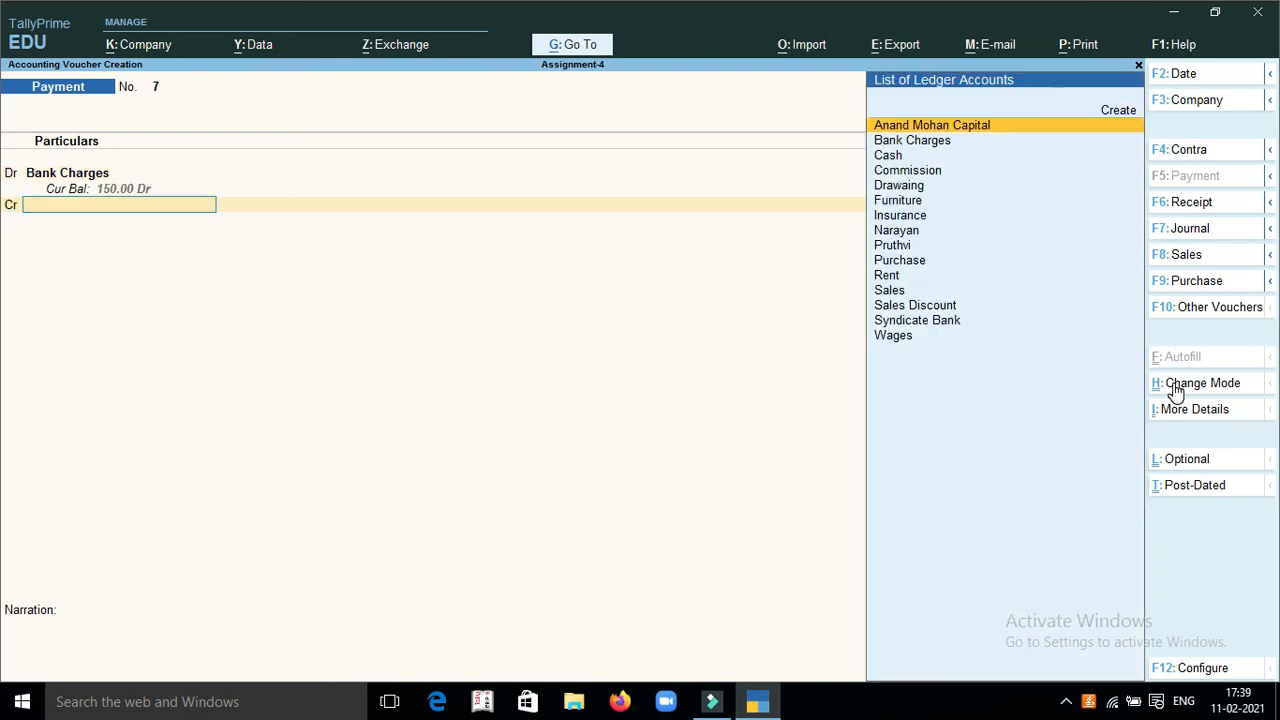
type("S")
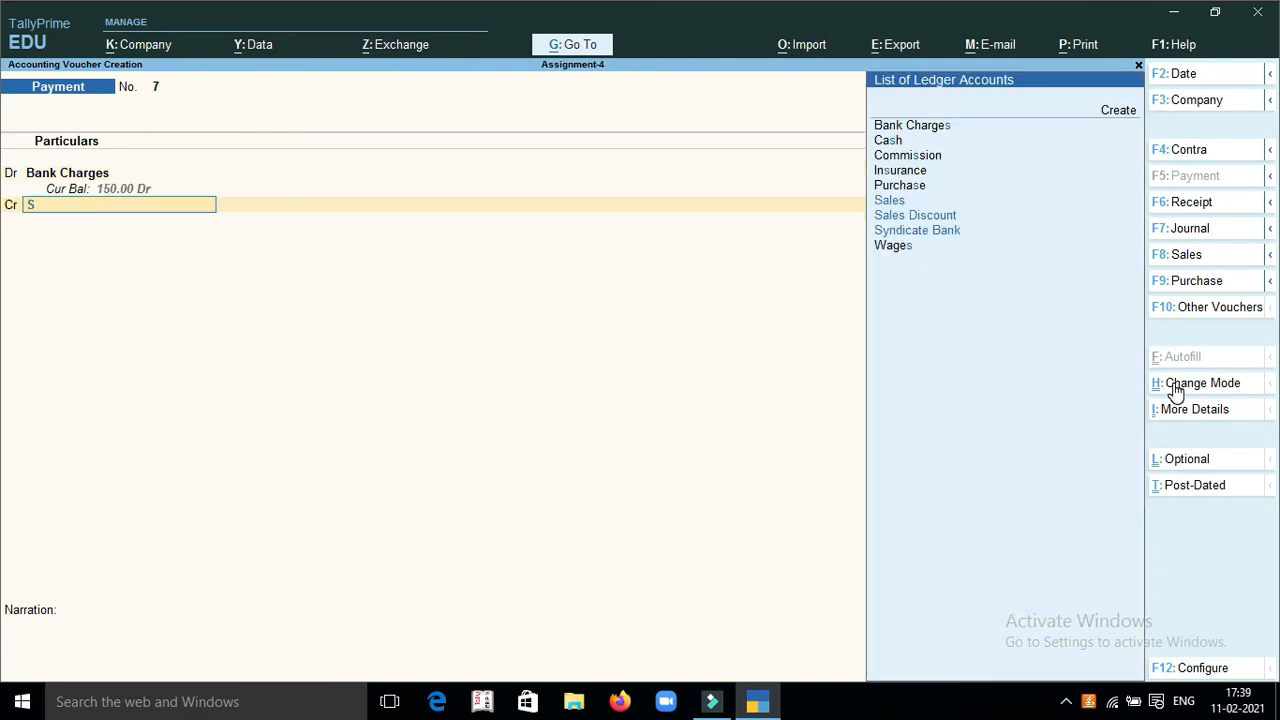
type("y")
key("Return")
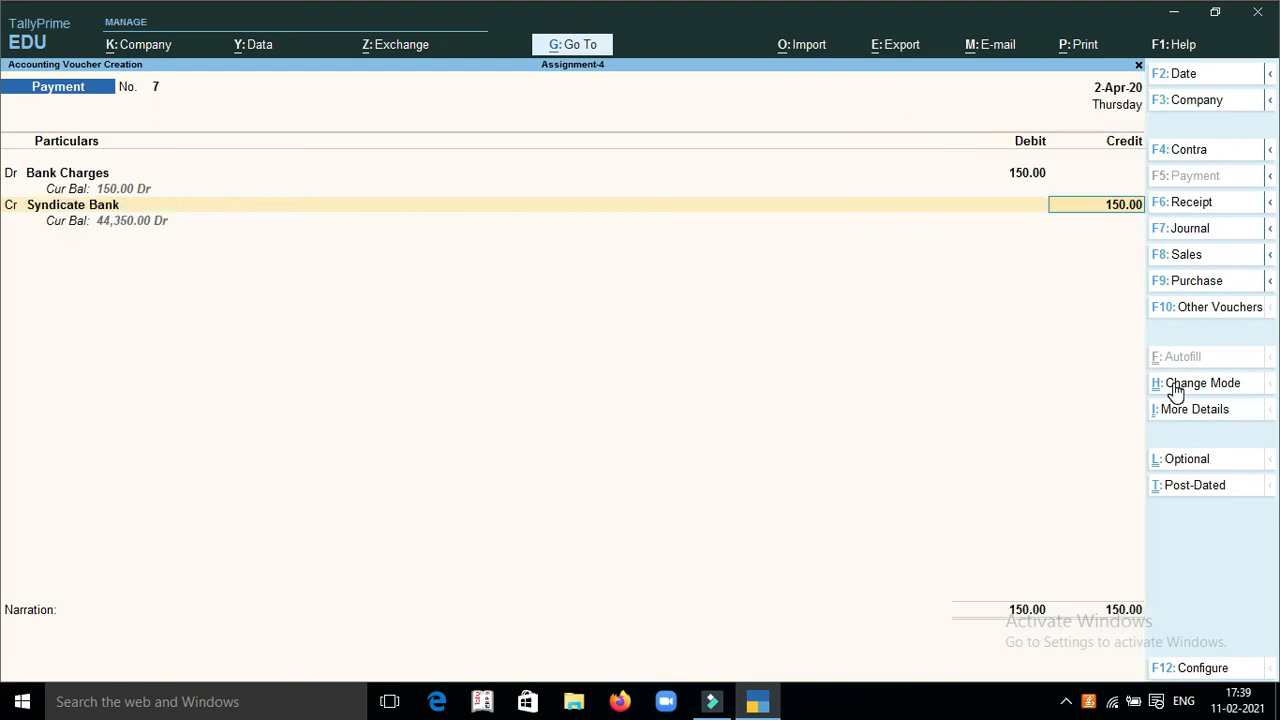
key("ctrl+a")
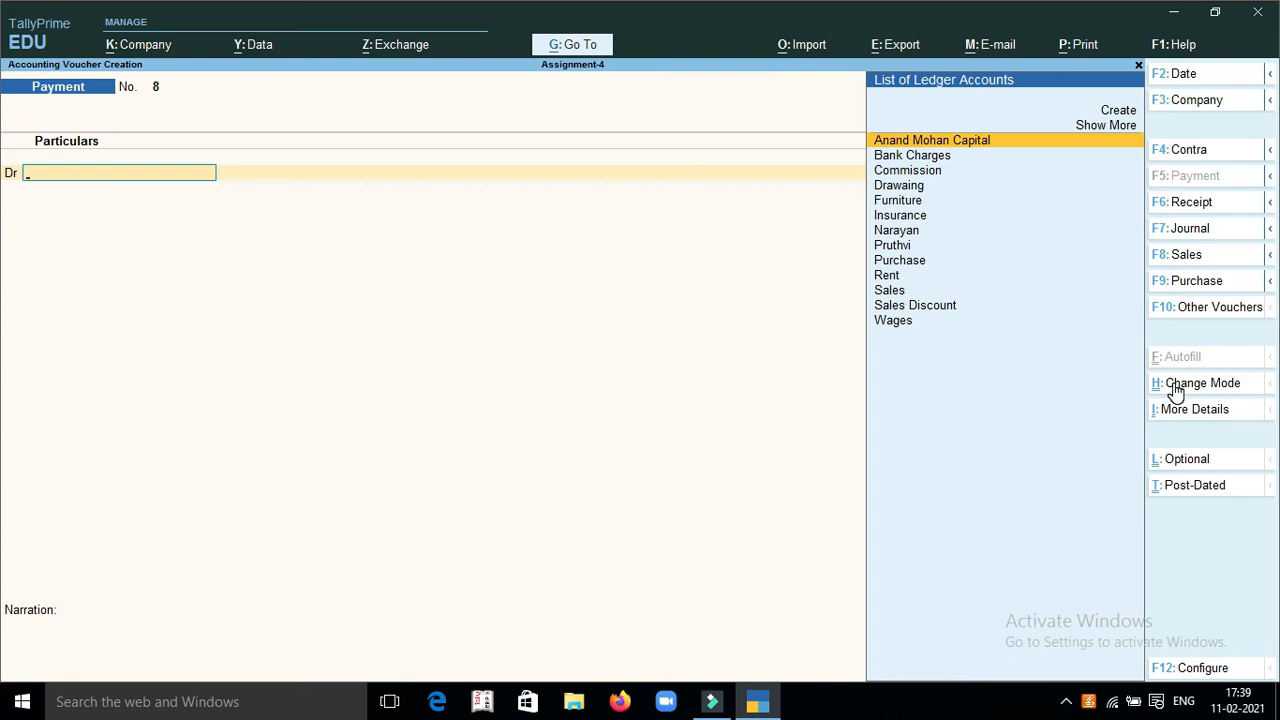
Start a contra voucher and credit Syndicate Bank with 6,500, accepting its bank allocation
key("F4")
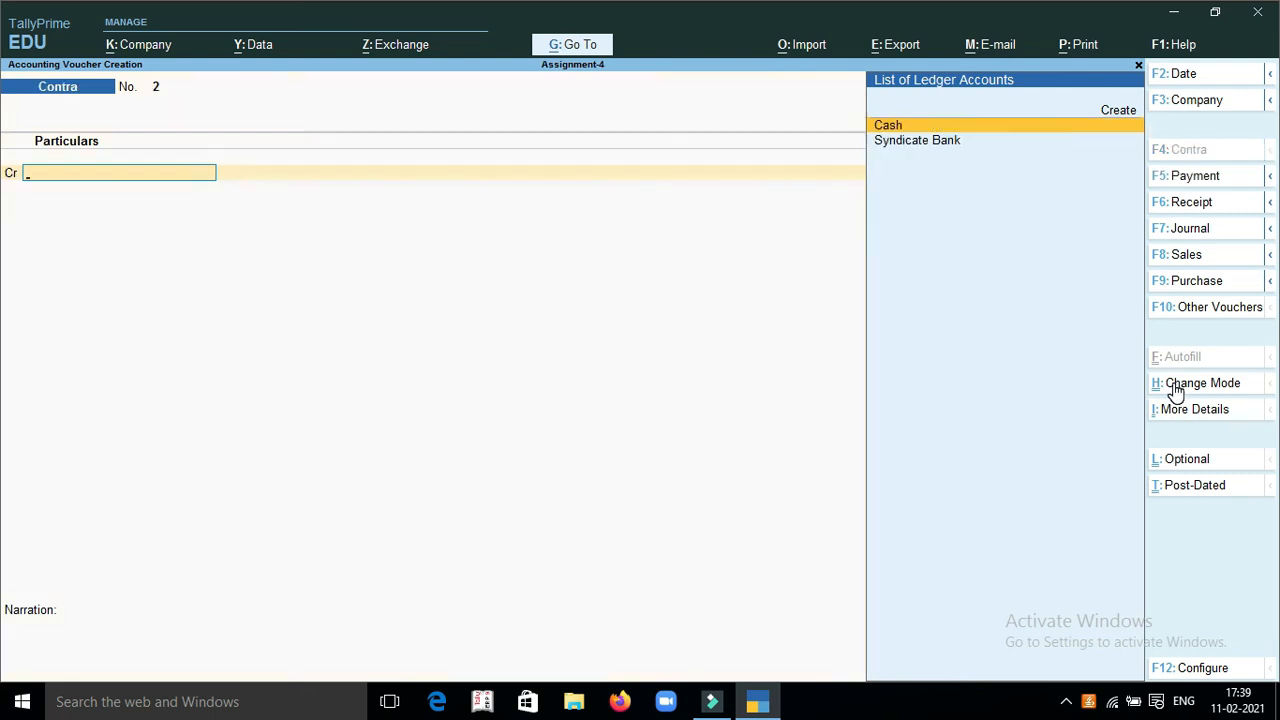
key("Return")
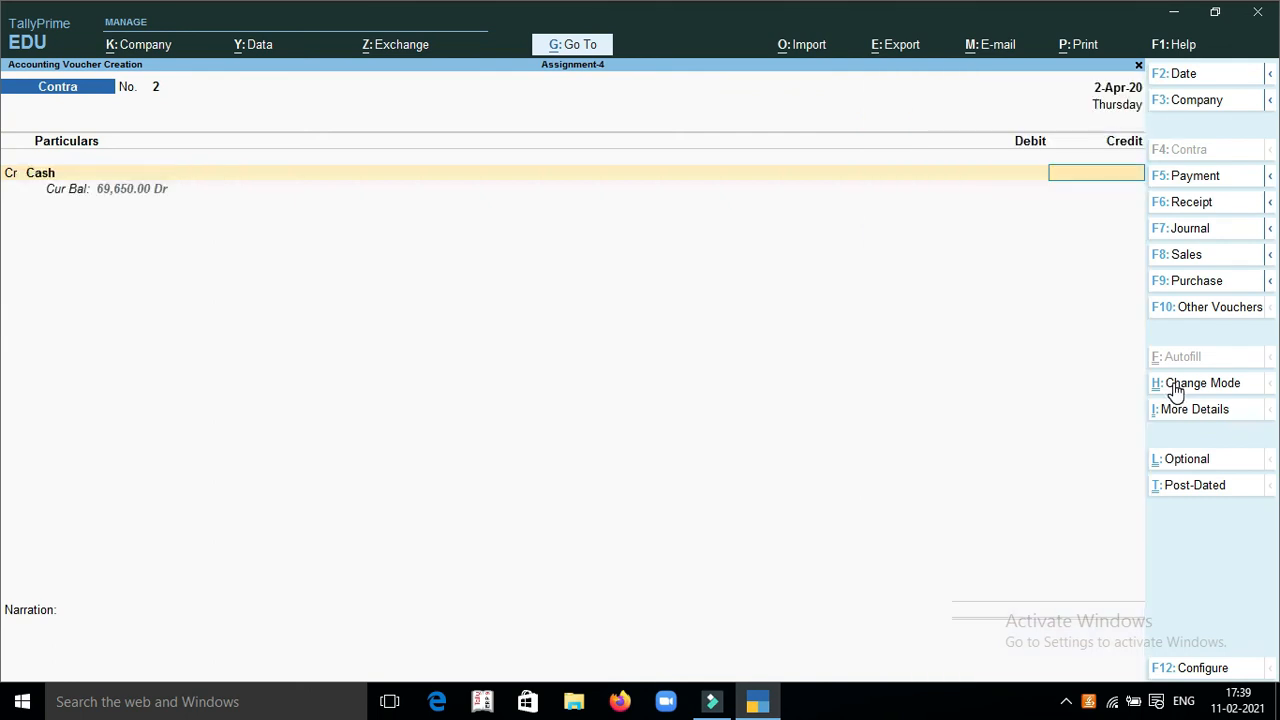
key("BackSpace")
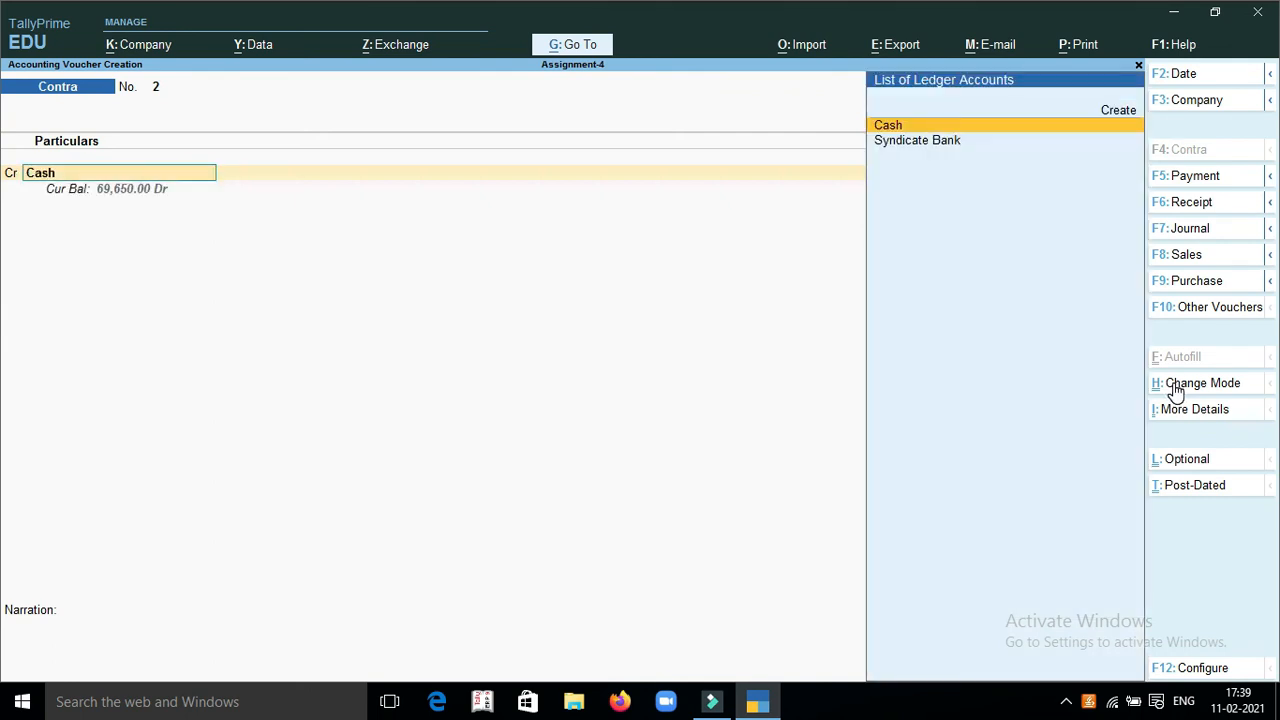
type("s")
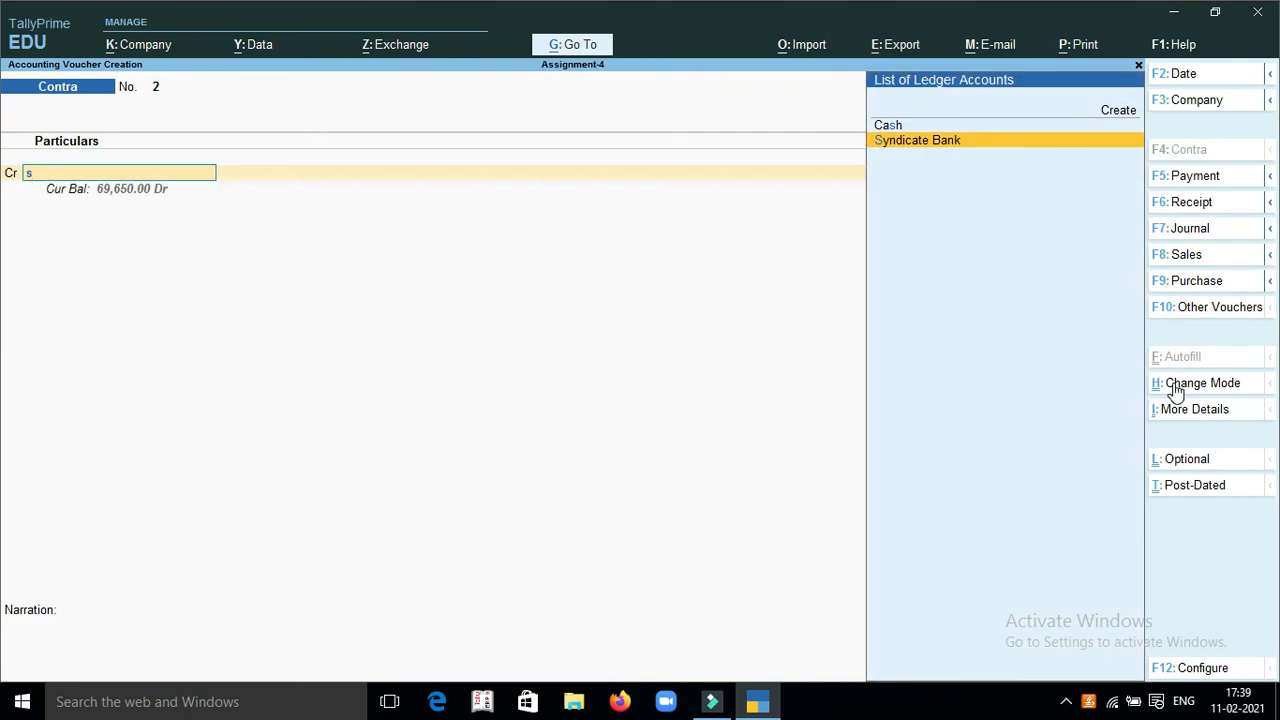
key("Return")
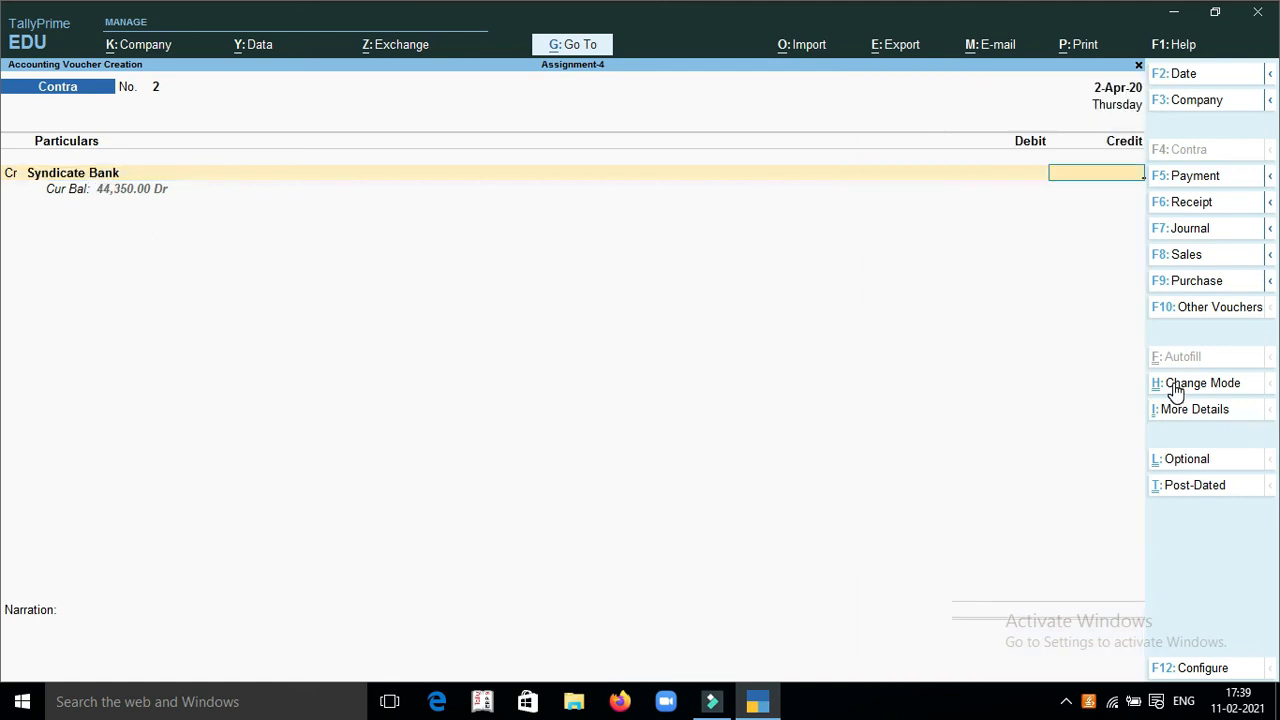
type("6,500")
key("Return")
Debit Cash with 6,500 and save the contra voucher without a narration
key("Return")
key("Return")
key("Return")
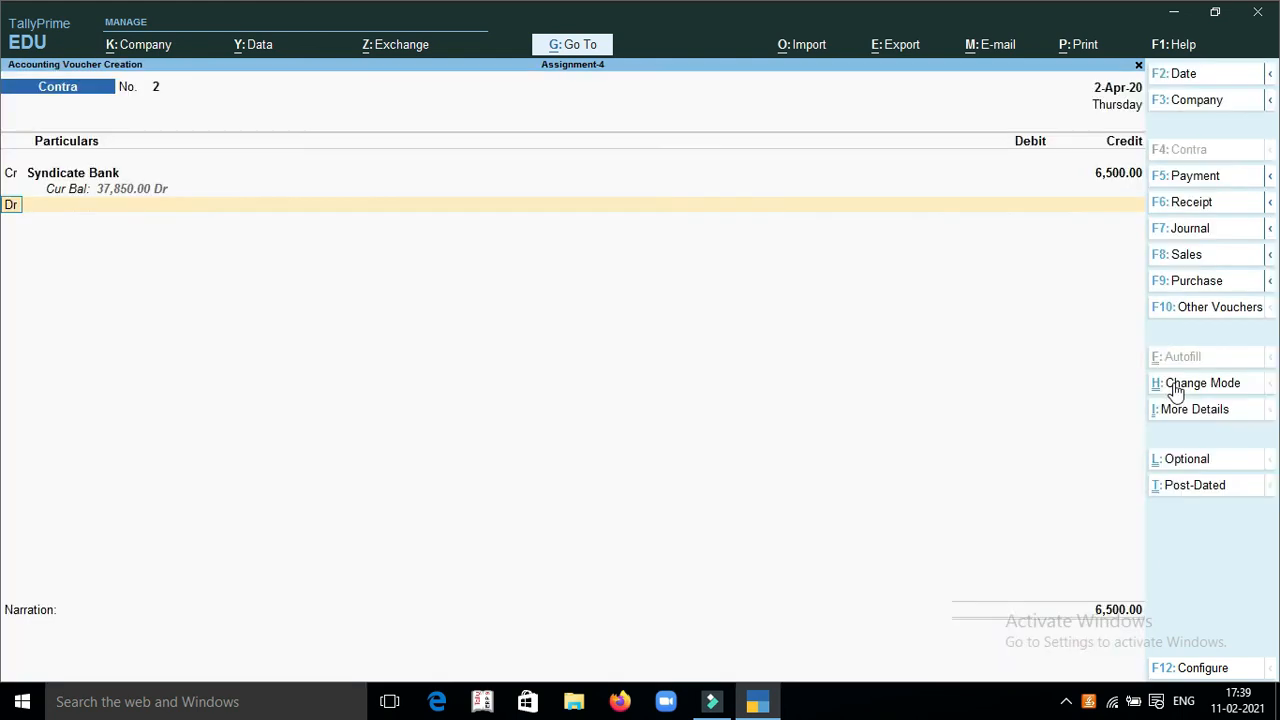
type("Cas")
key("Return")
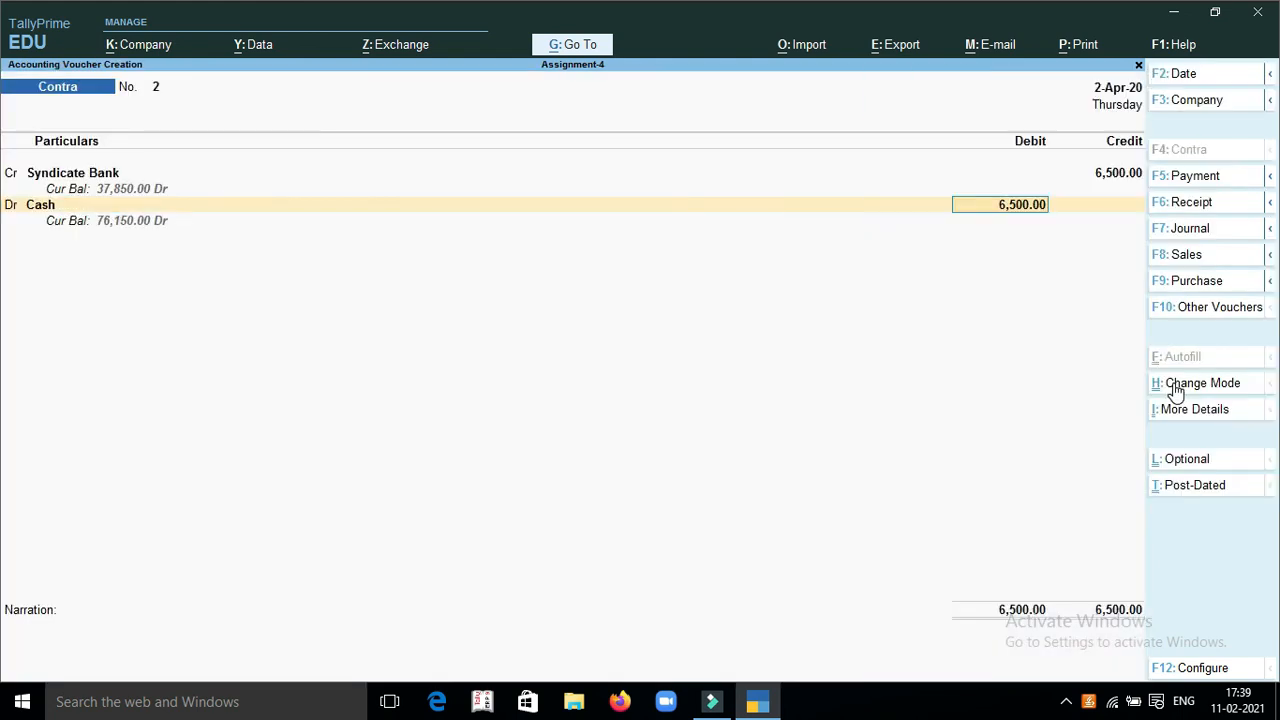
key("Return")
key("Return")
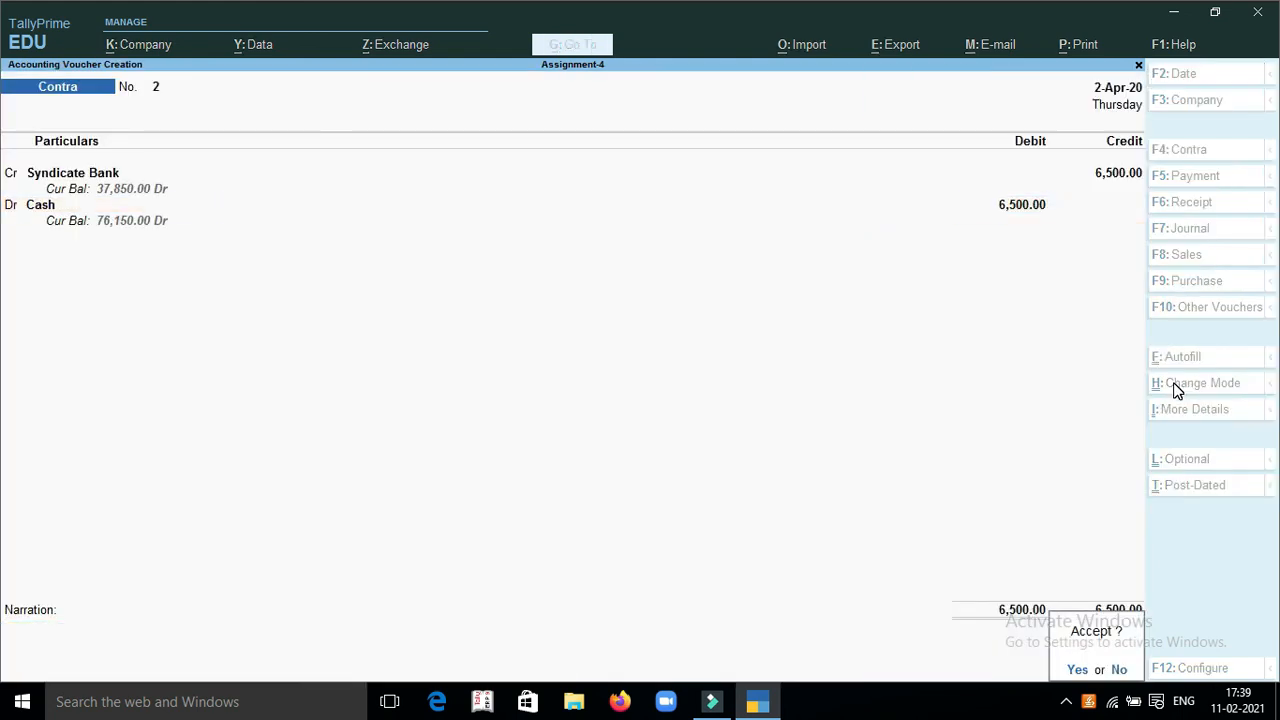
key("Return")
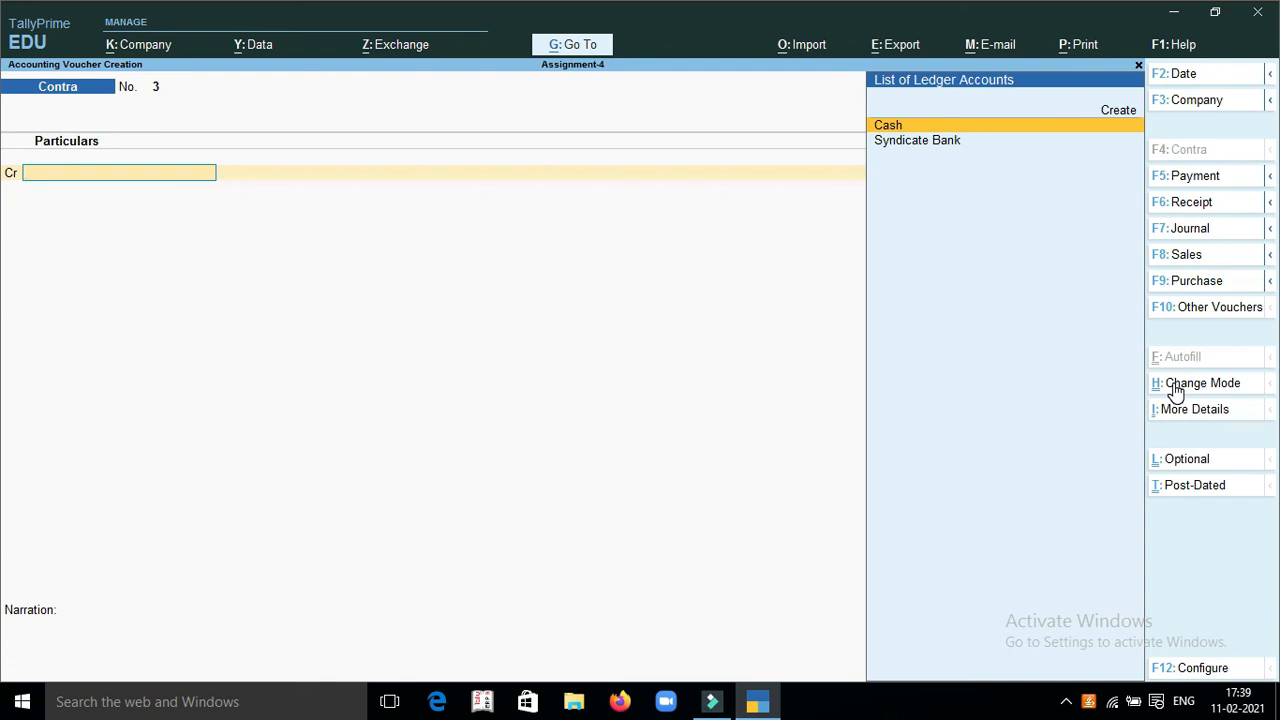
Start a payment voucher and create a Salary ledger under Indirect Expenses for its debit line
key("F5")
type("Sal")
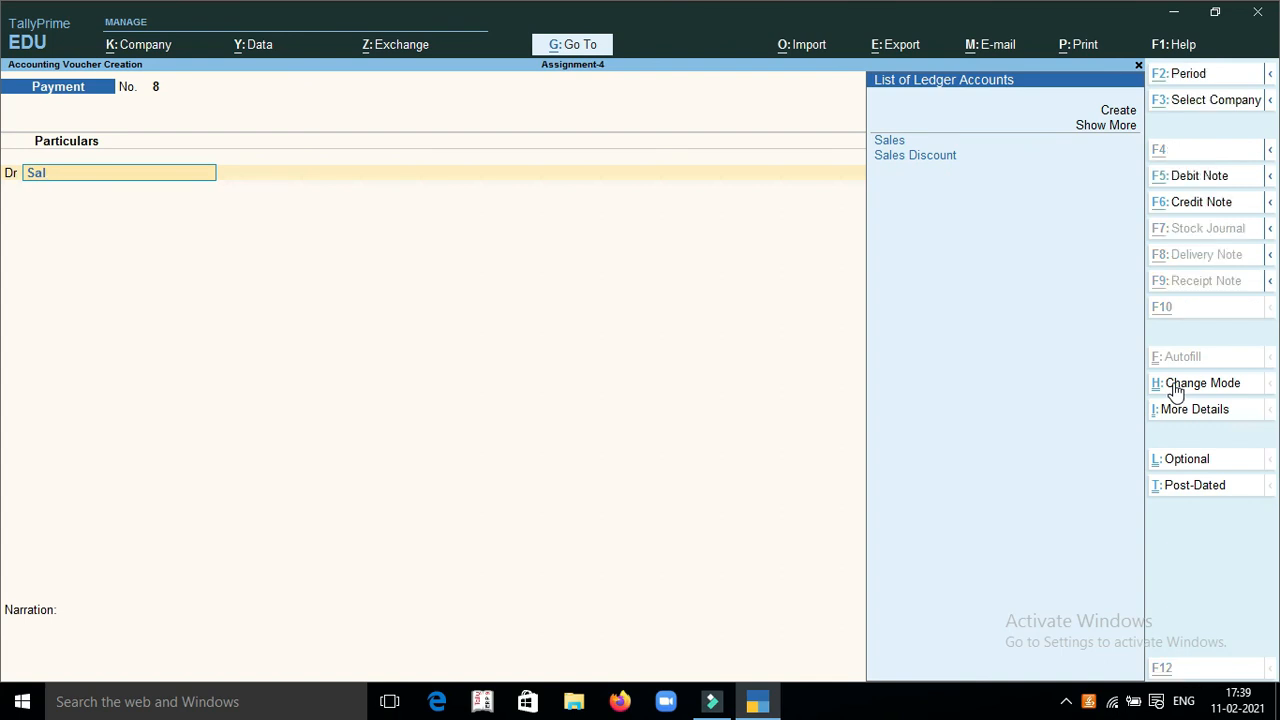
key("alt+c")
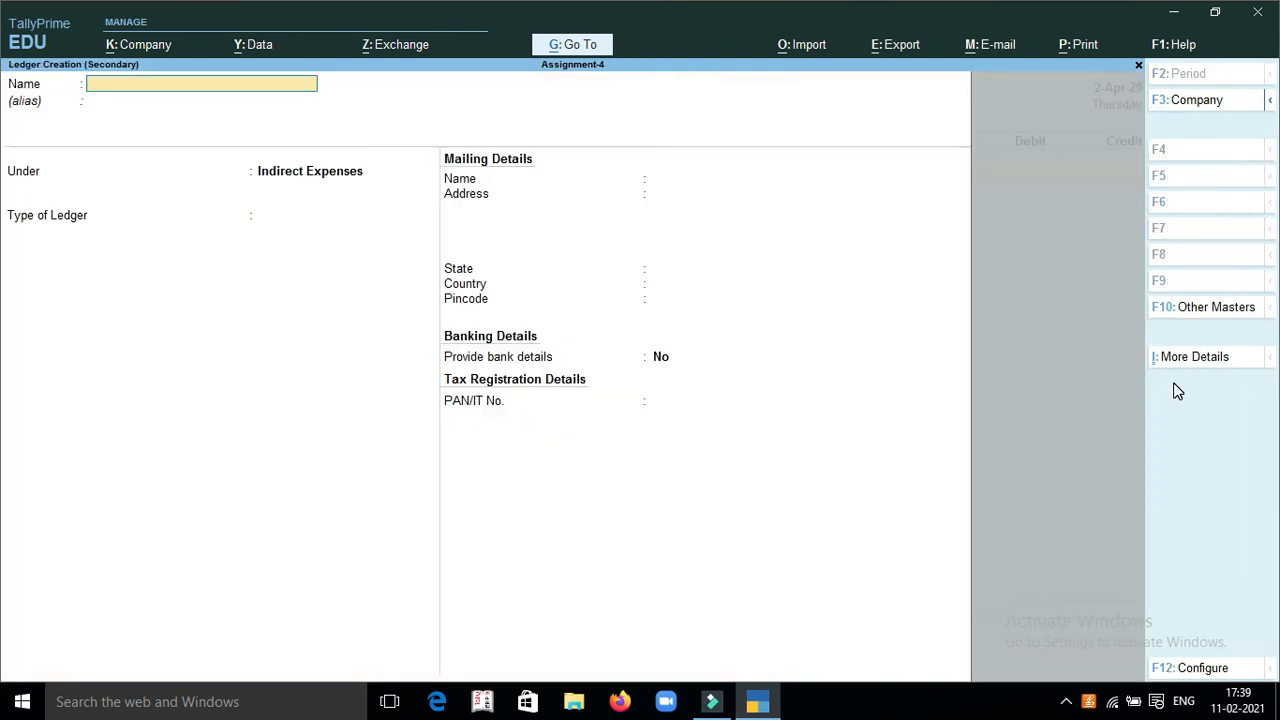
type("Salary")
key("Return")
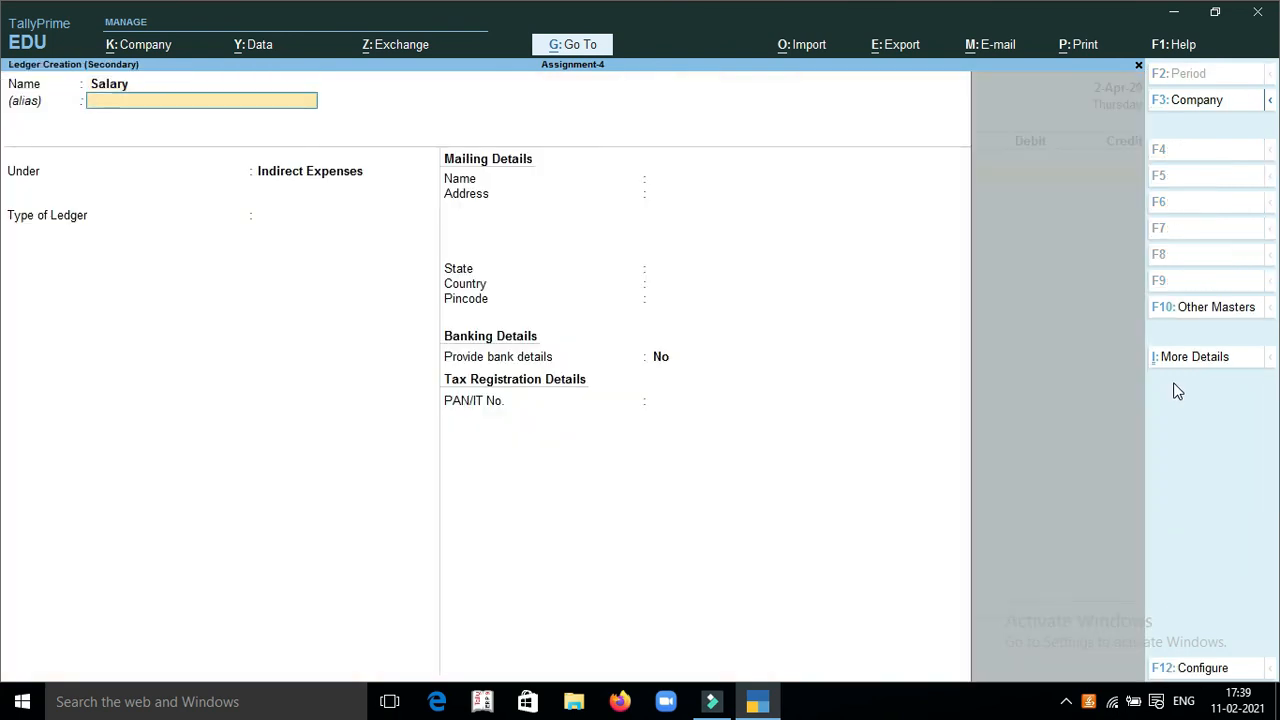
key("Return")
type("E")
key("Down")
key("Return")
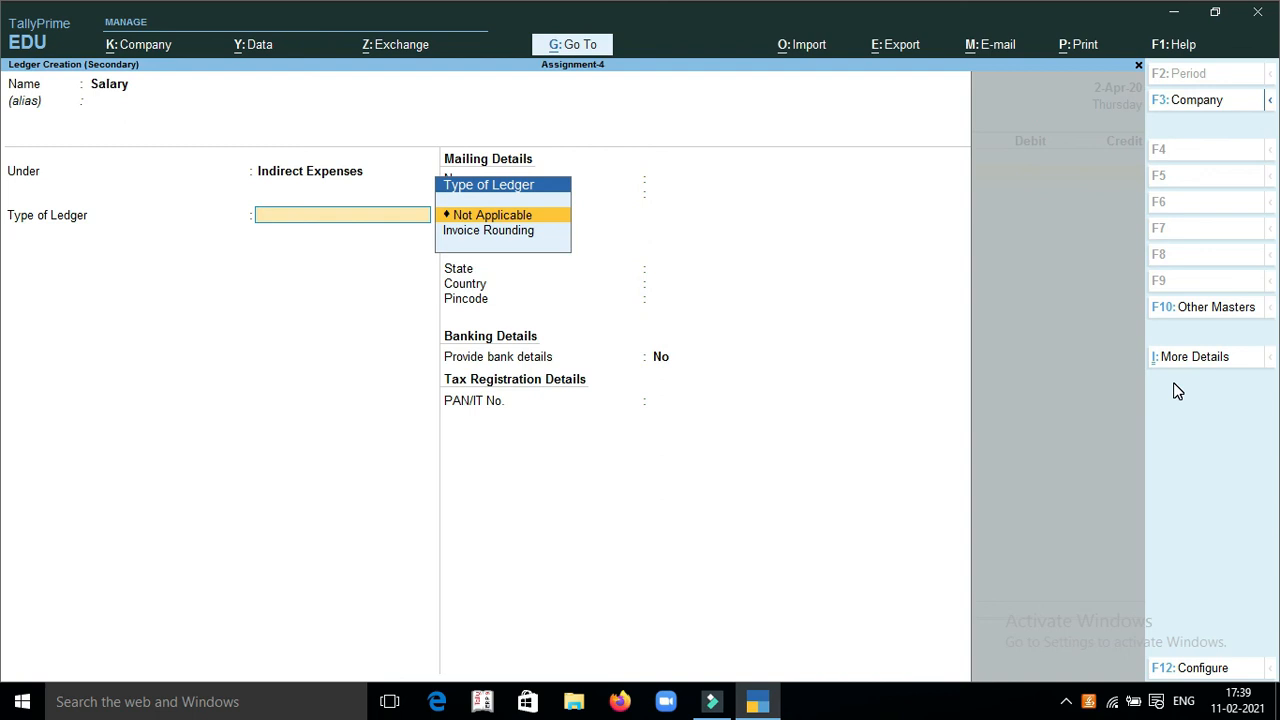
key("ctrl+a")
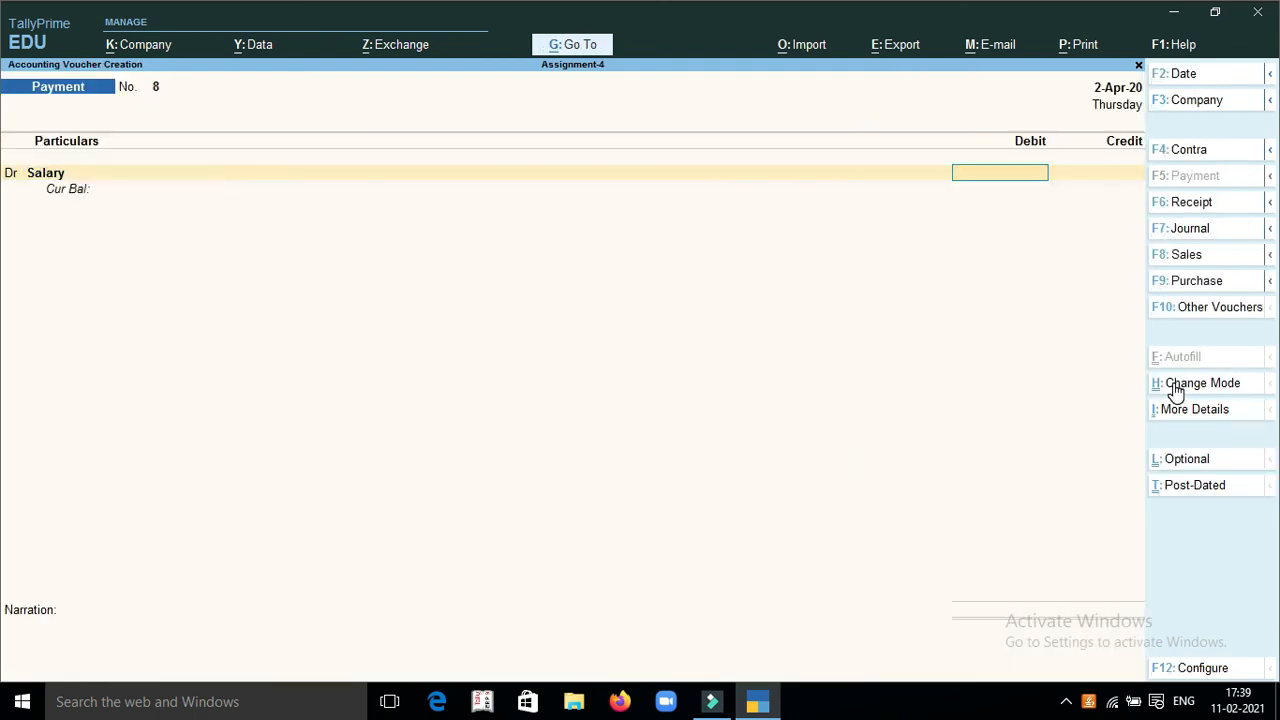
Debit Salary with 5,000, credit Cash with the same amount, and save the payment voucher without a narration
type("5")
type("000")
key("Return")
type("Cas")
key("Return")
key("Return")
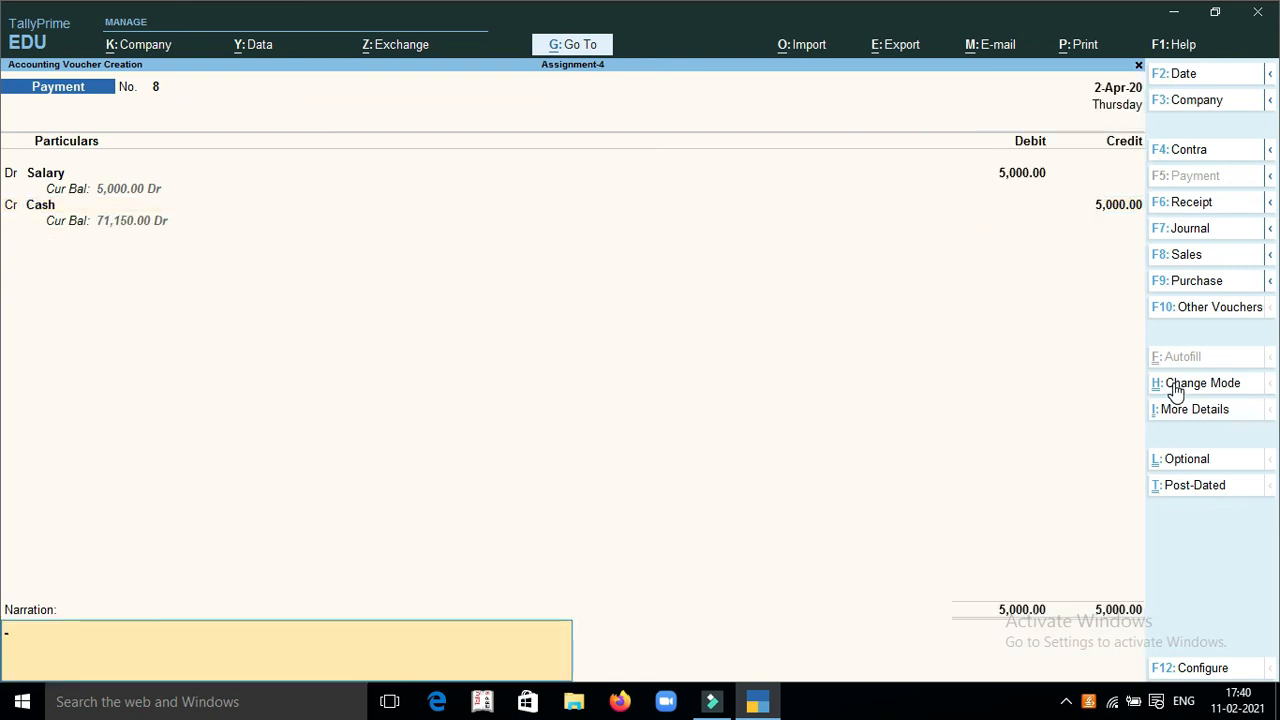
key("Return")
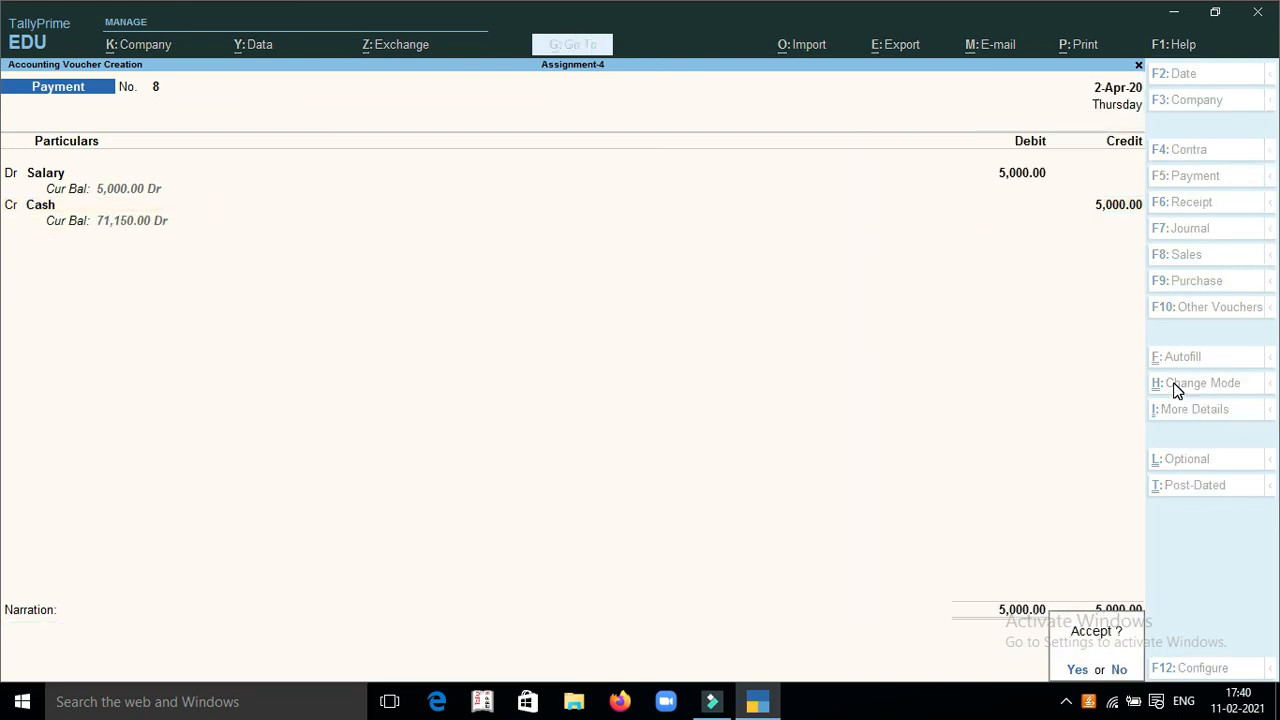
key("Return")
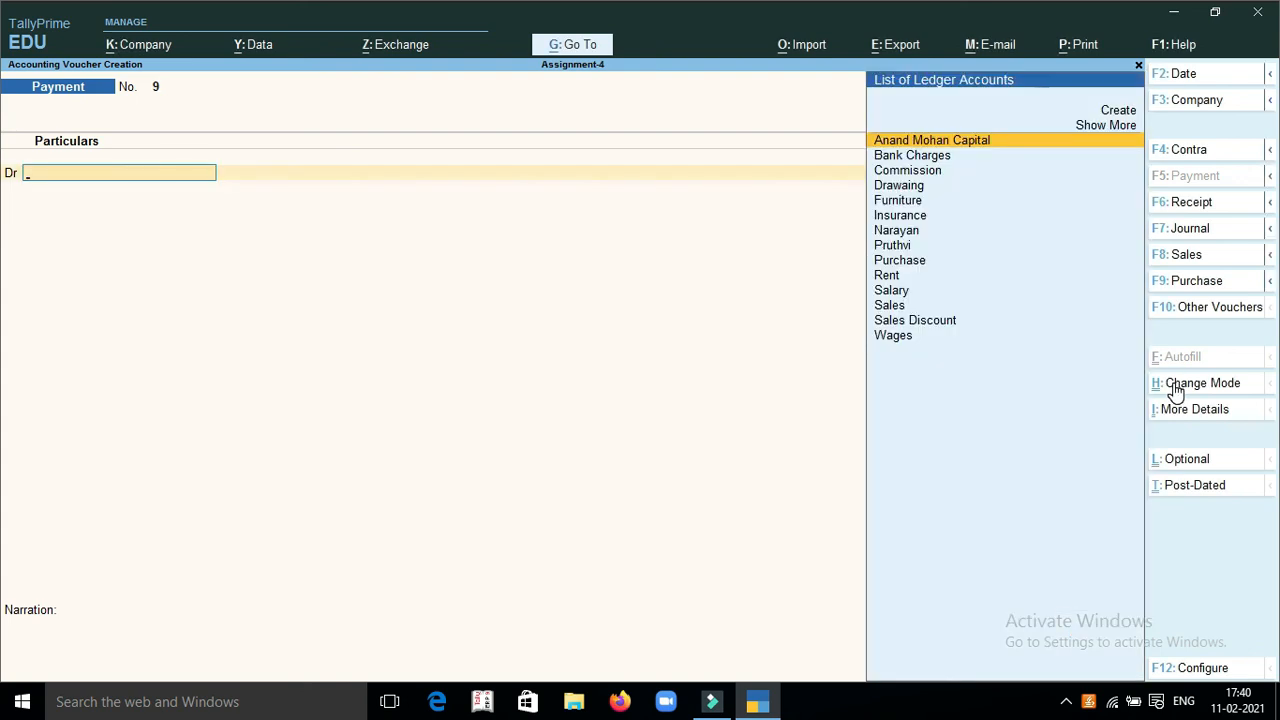
Start a sales voucher with Cash as the party account, accepting the default dispatch and party details
key("F8")
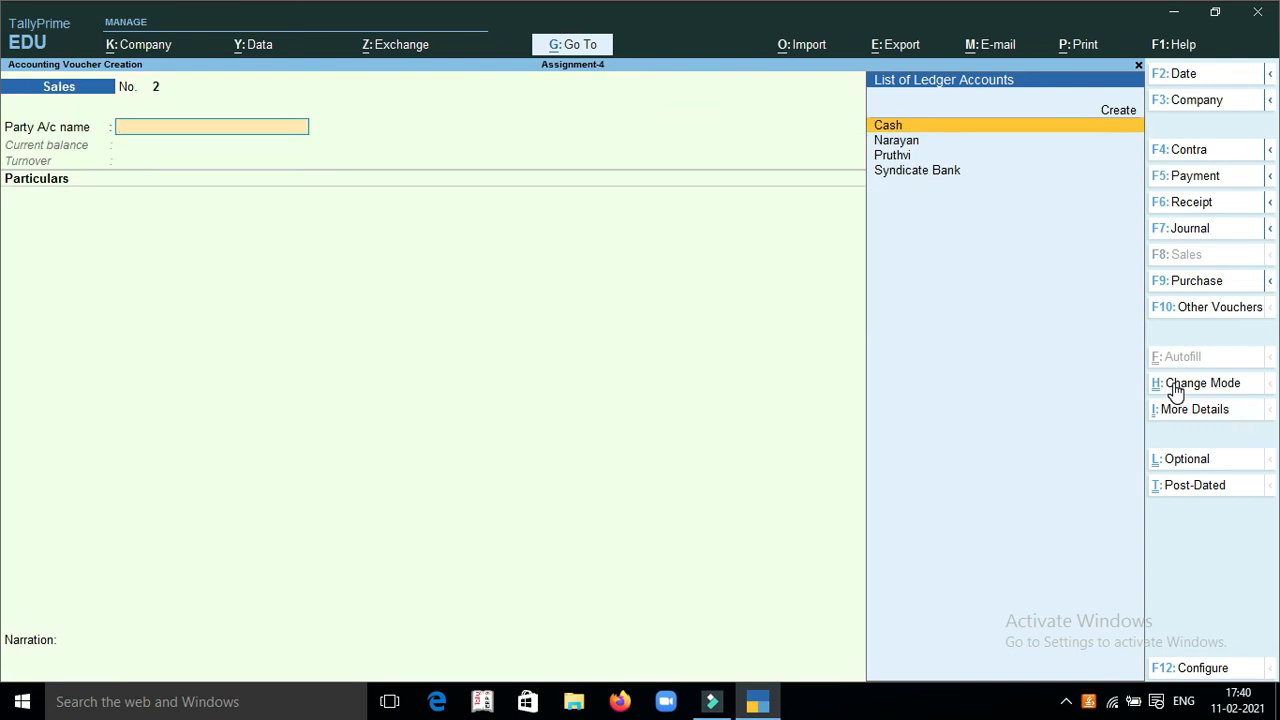
key("Return")
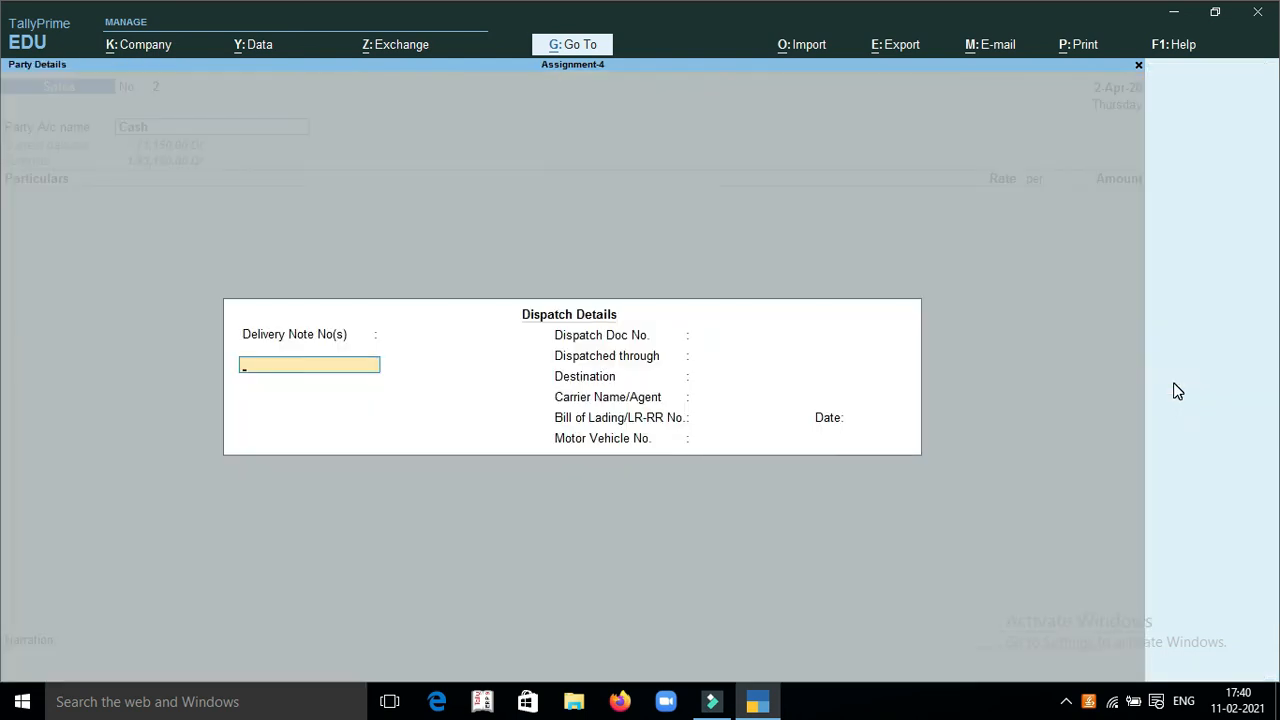
key("ctrl+a")
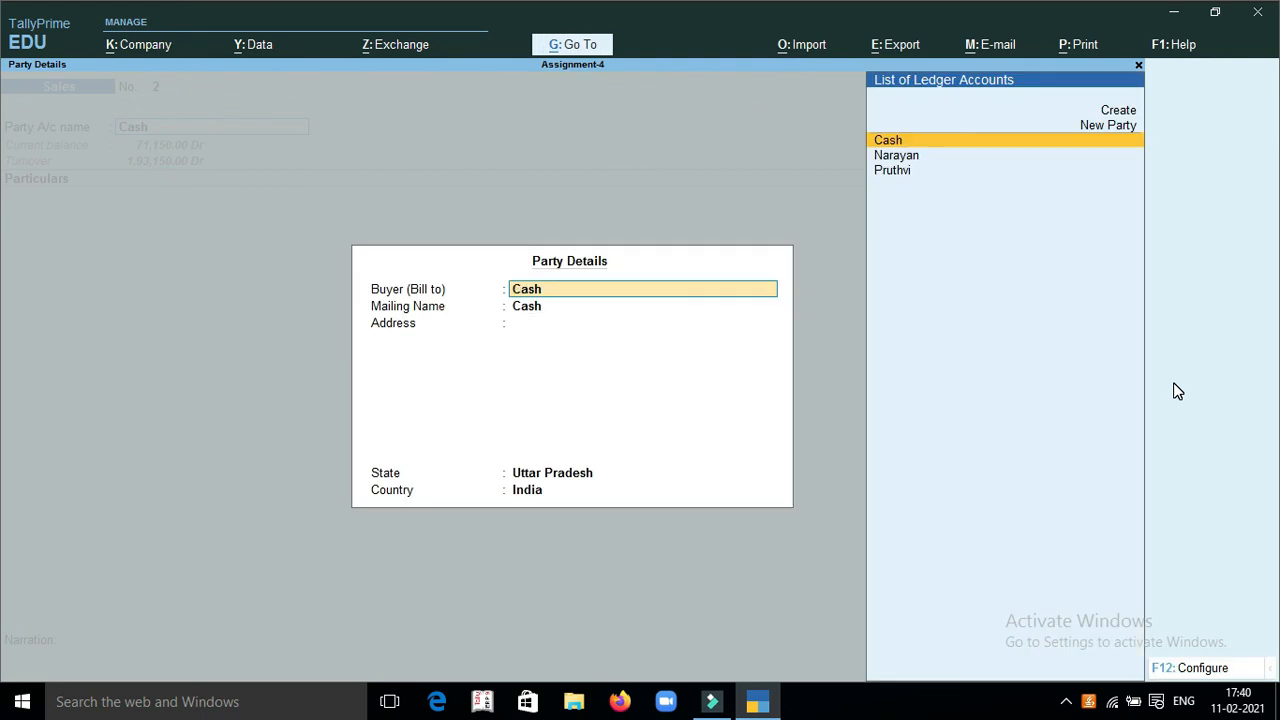
key("ctrl+a")
Add the Sales ledger with an amount of 9,000 and save the sales voucher without a narration
type("Sal")
key("Down")
key("Down")
key("Return")
type("9000")
key("Return")
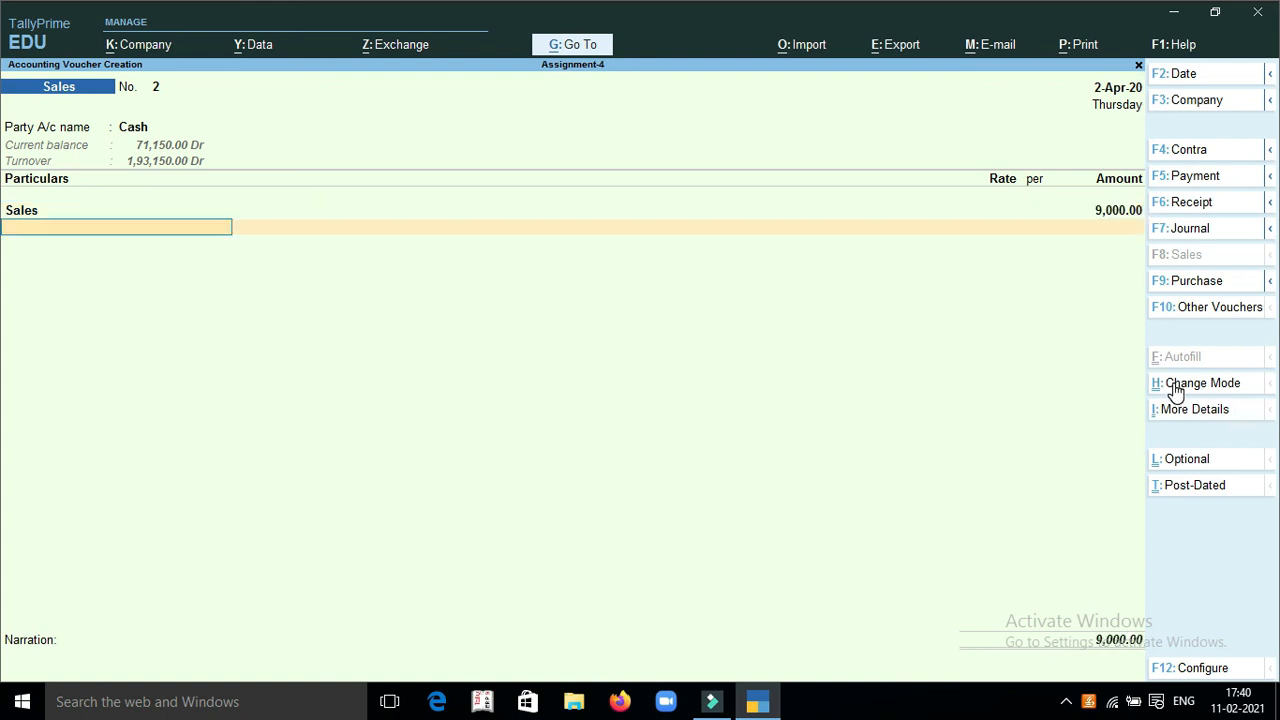
key("Return")
key("Return")
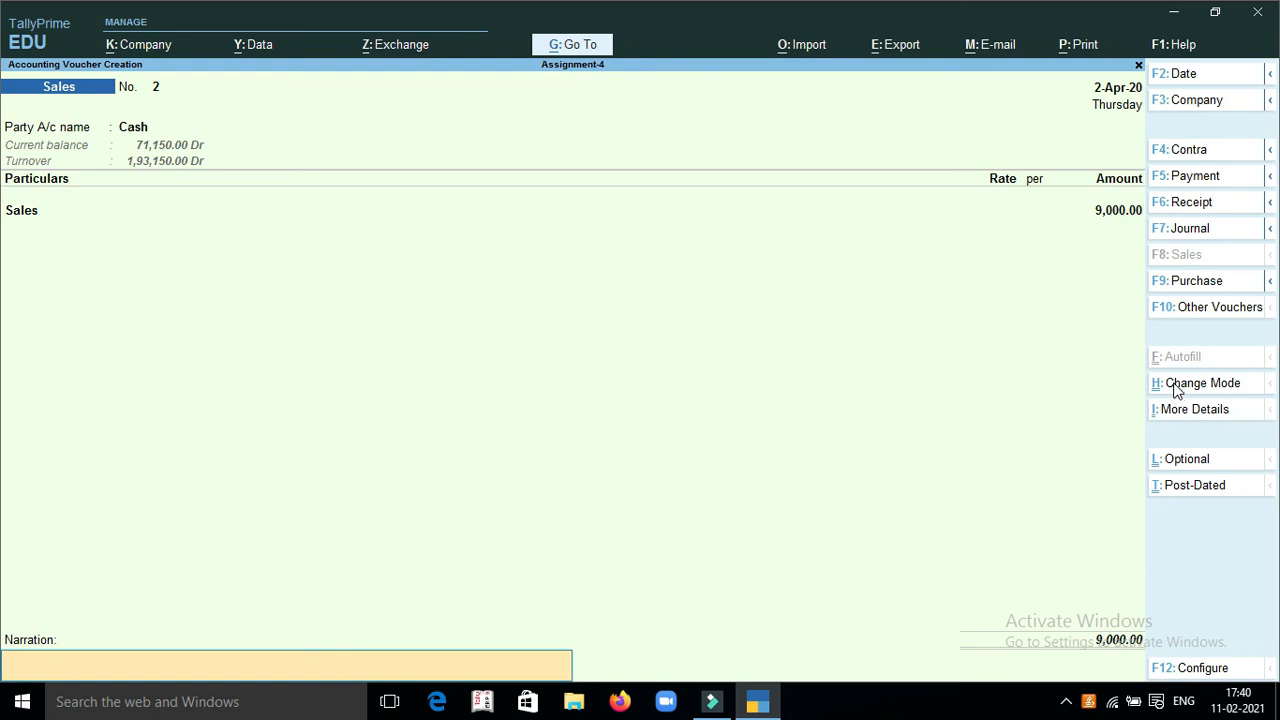
key("Return")
key("Return")
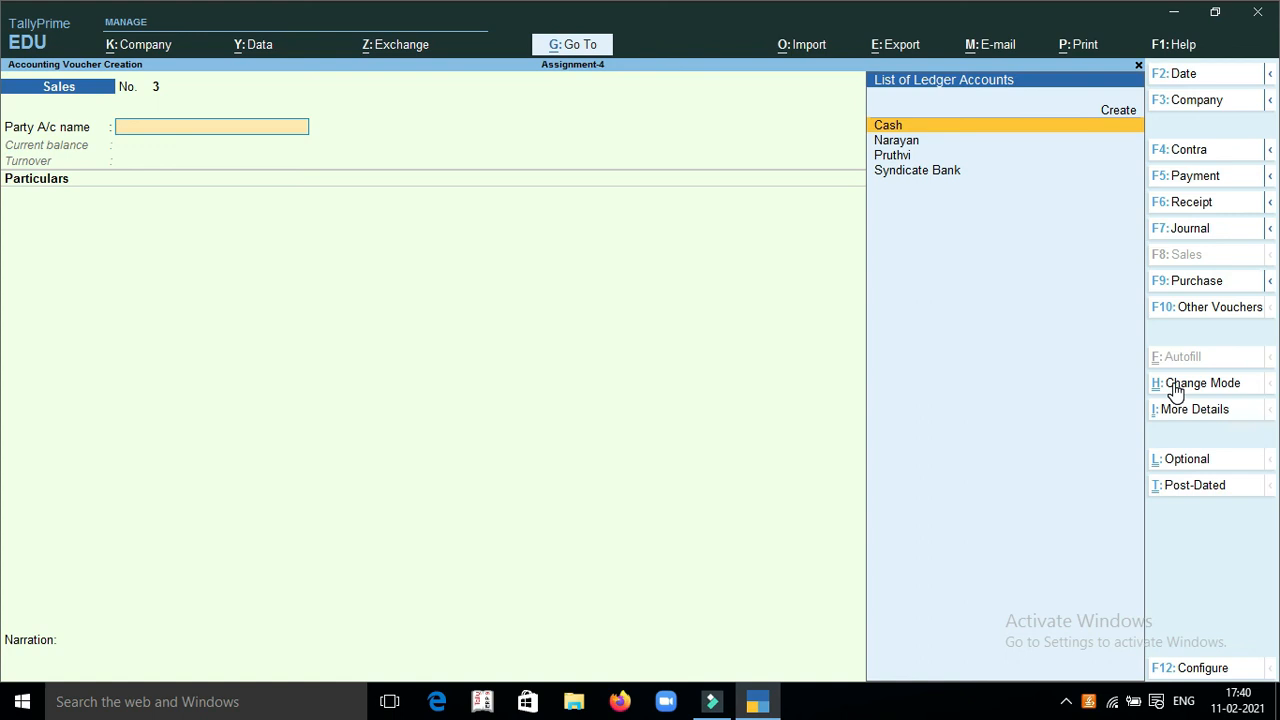
Quit voucher entry and view the Day Book for 1-Apr-20
key("Escape")
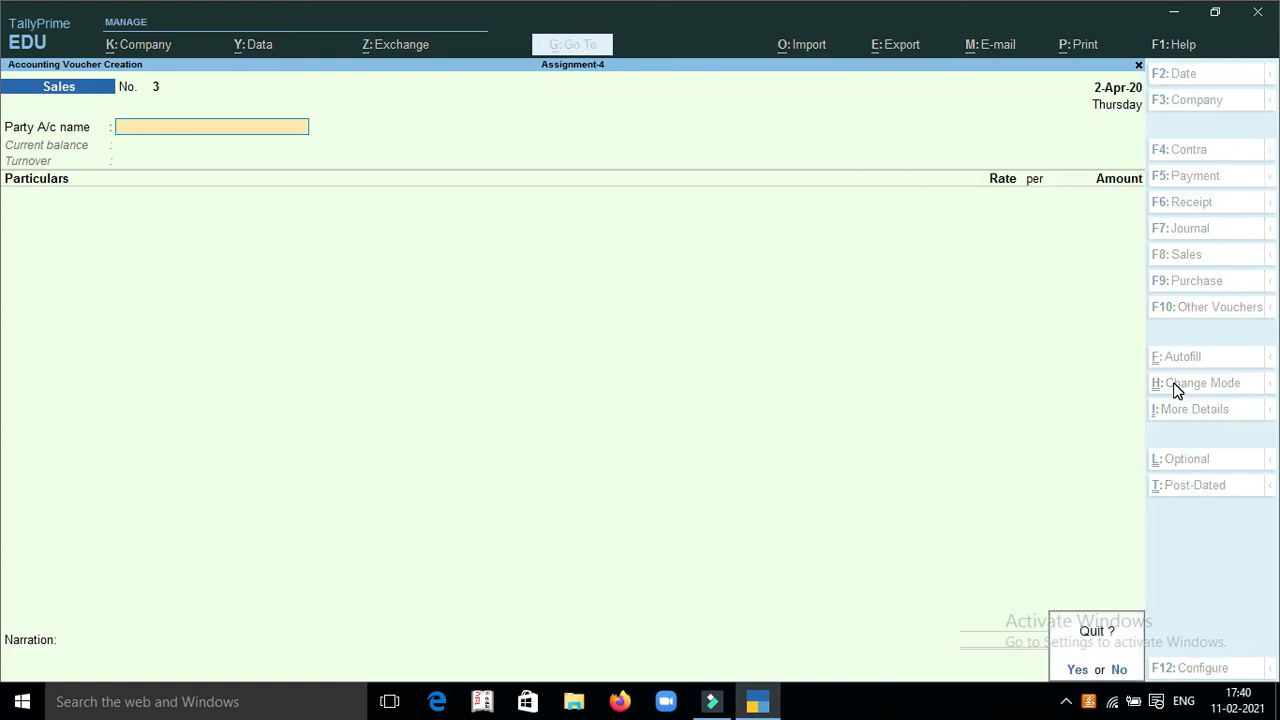
key("y")
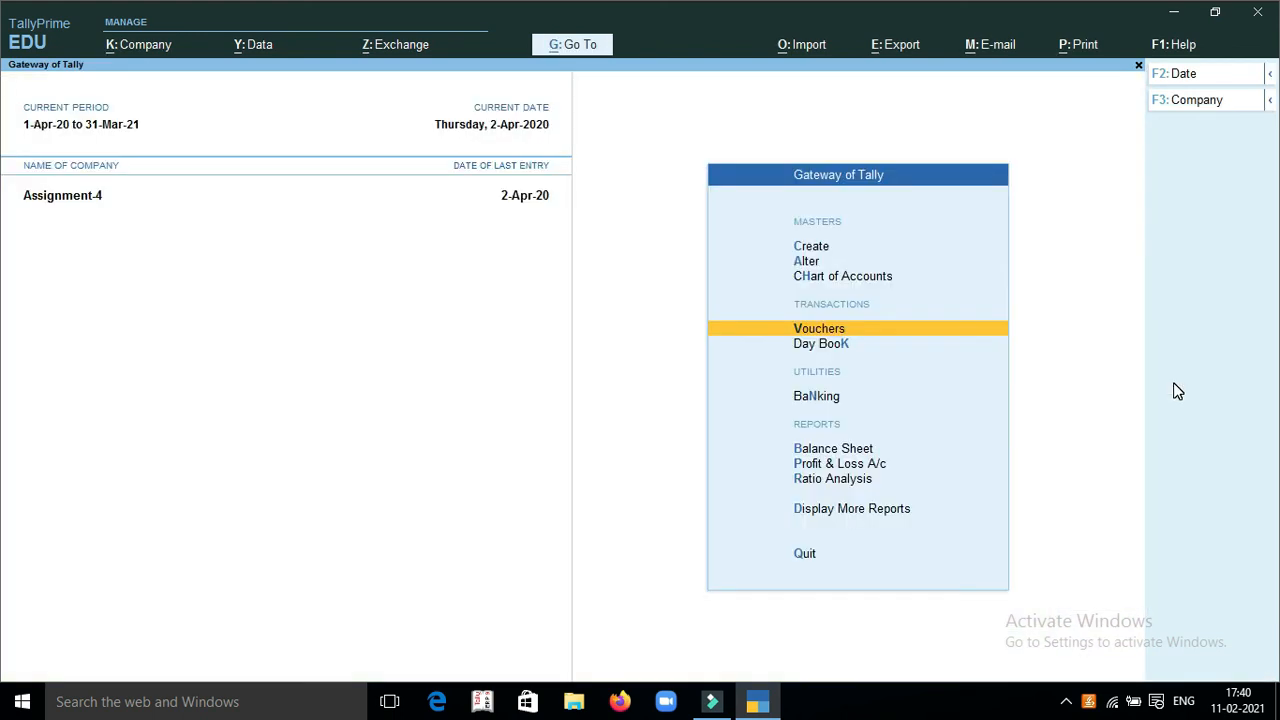
key("Down")
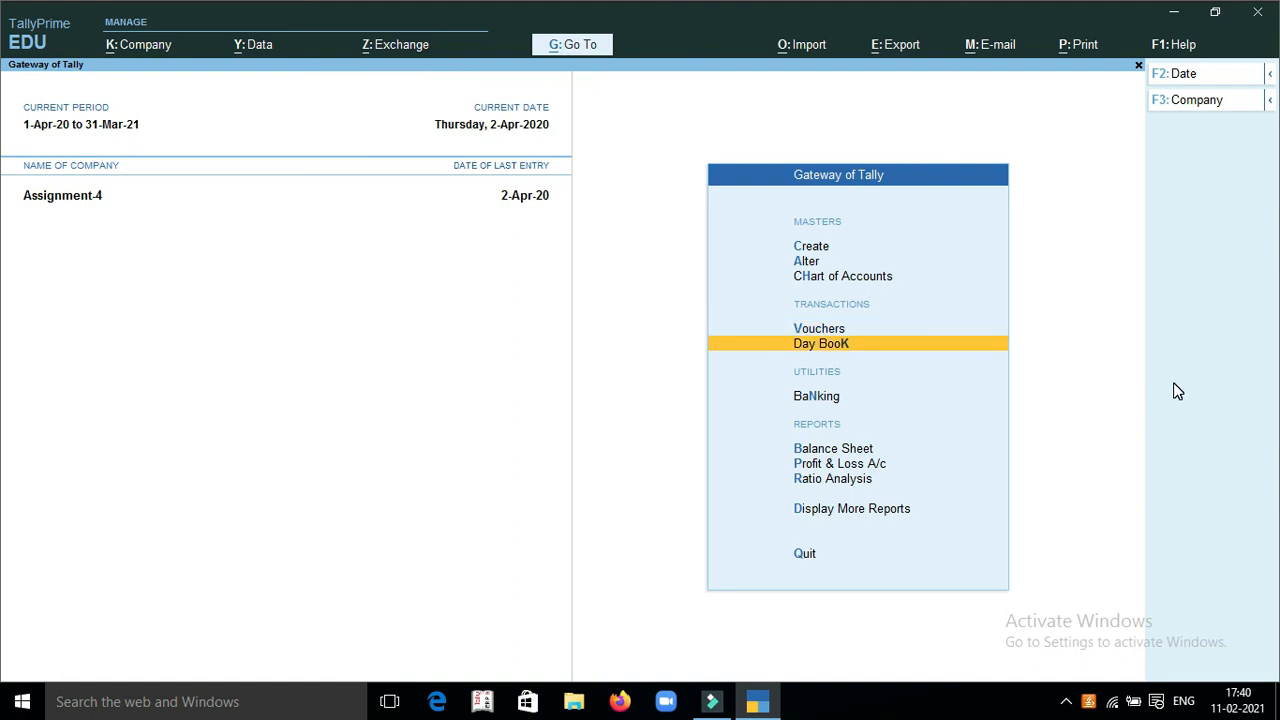
key("Return")
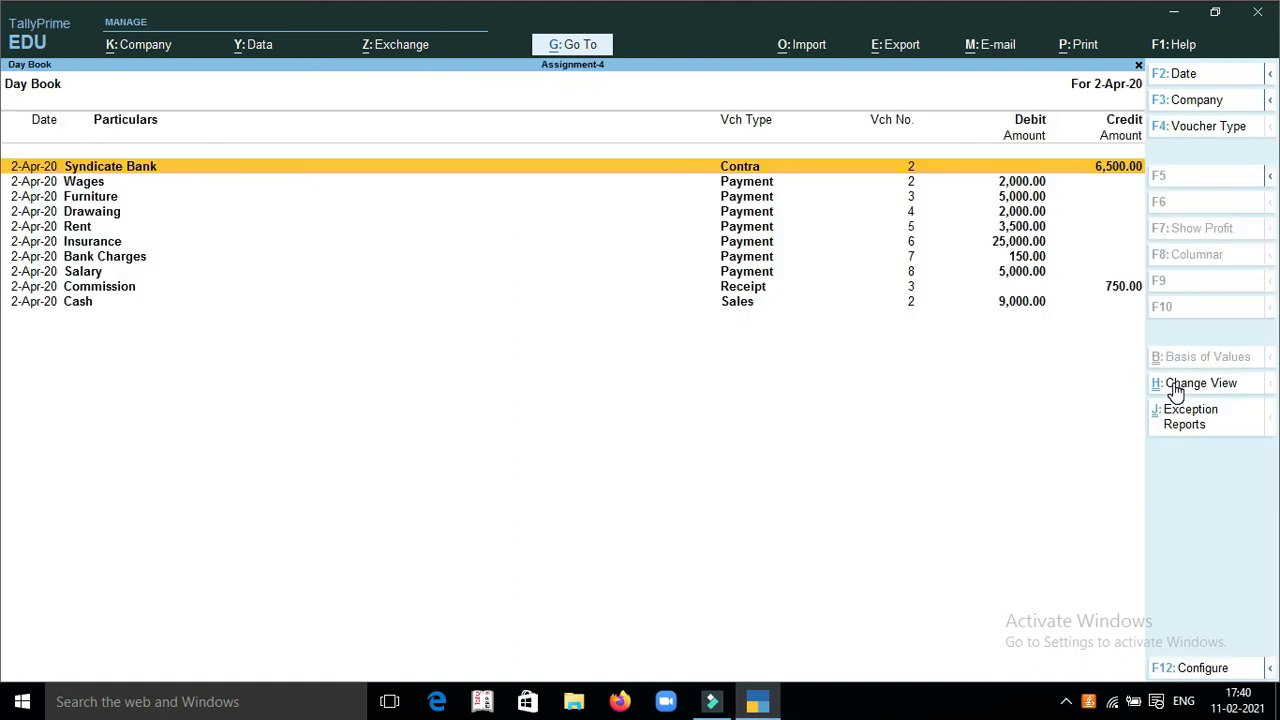
key("F2")
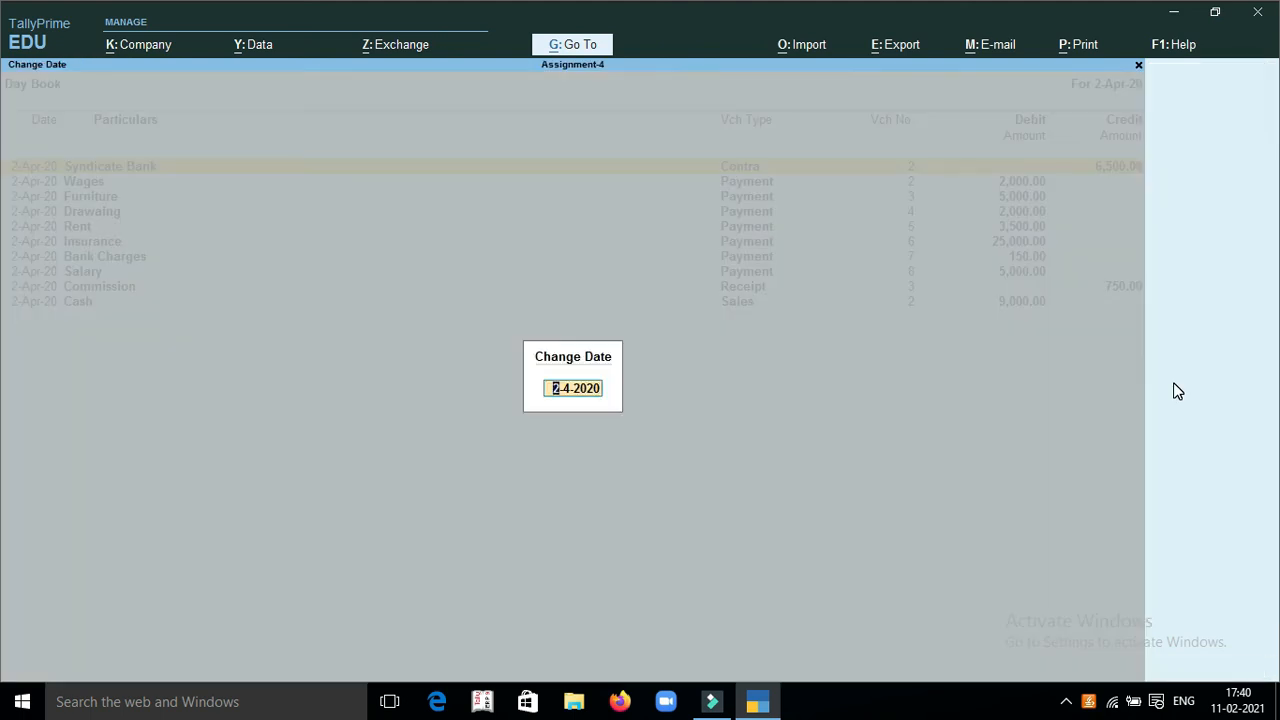
type("1")
key("Return")
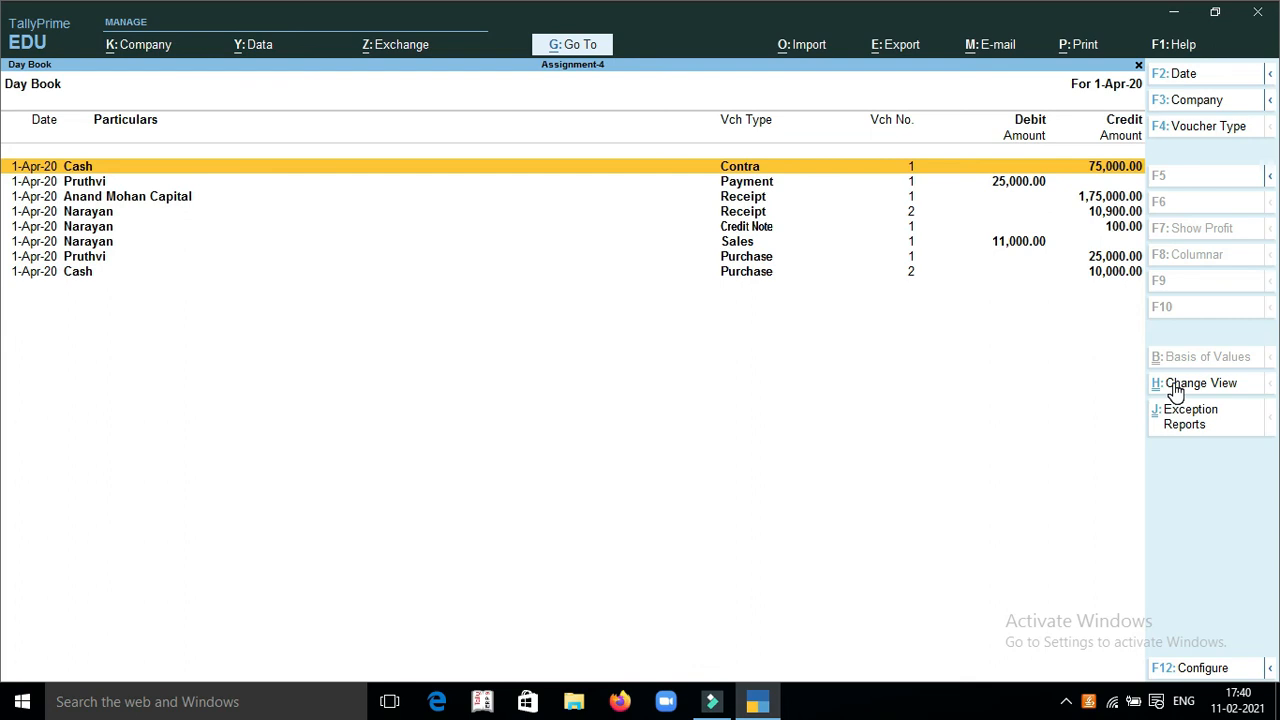
View the Day Book for 2-Apr-20 and for the period 1-Apr-20 to 2-Apr-20, and close it
key("F2")
type("2")
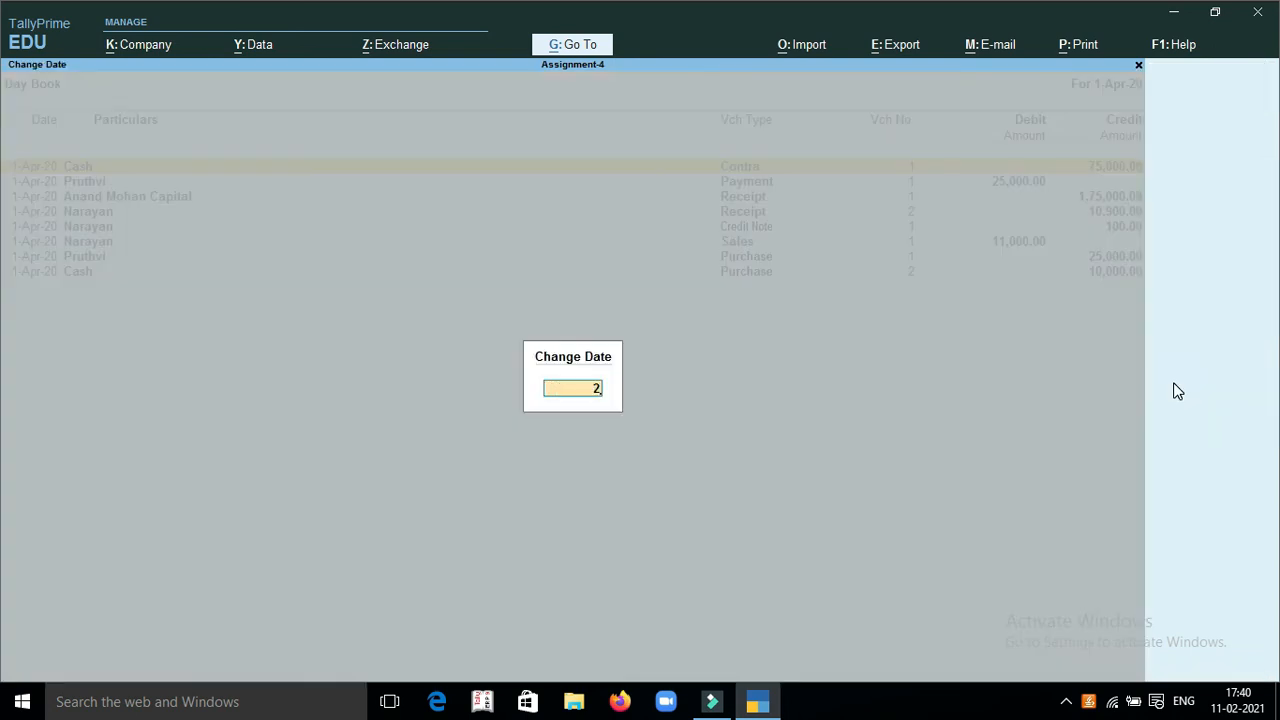
key("Return")
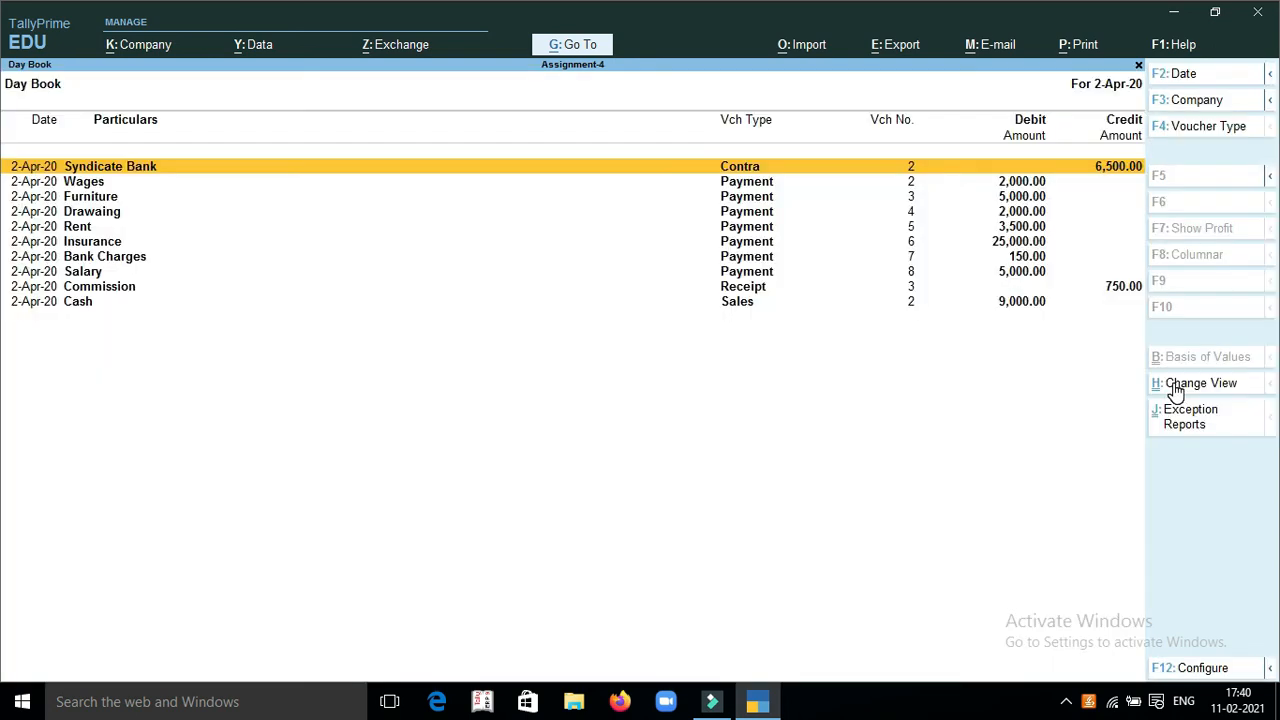
key("F2")
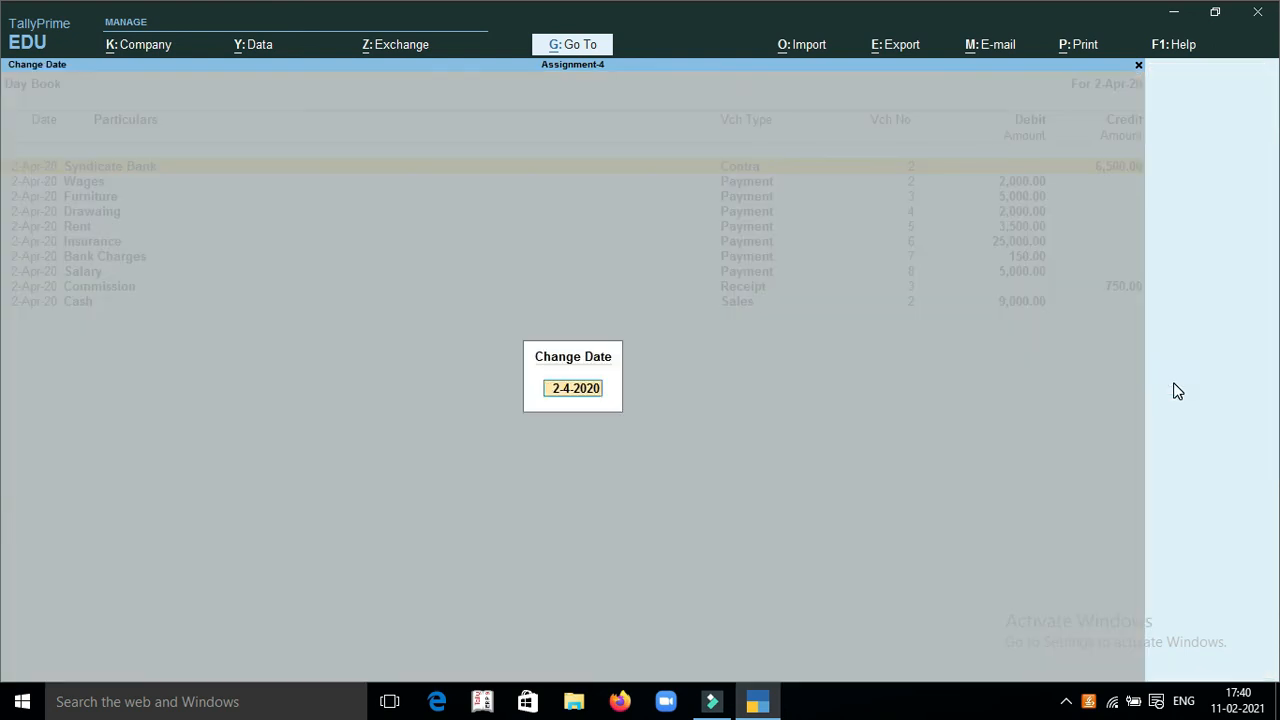
key("BackSpace")
key("Return")
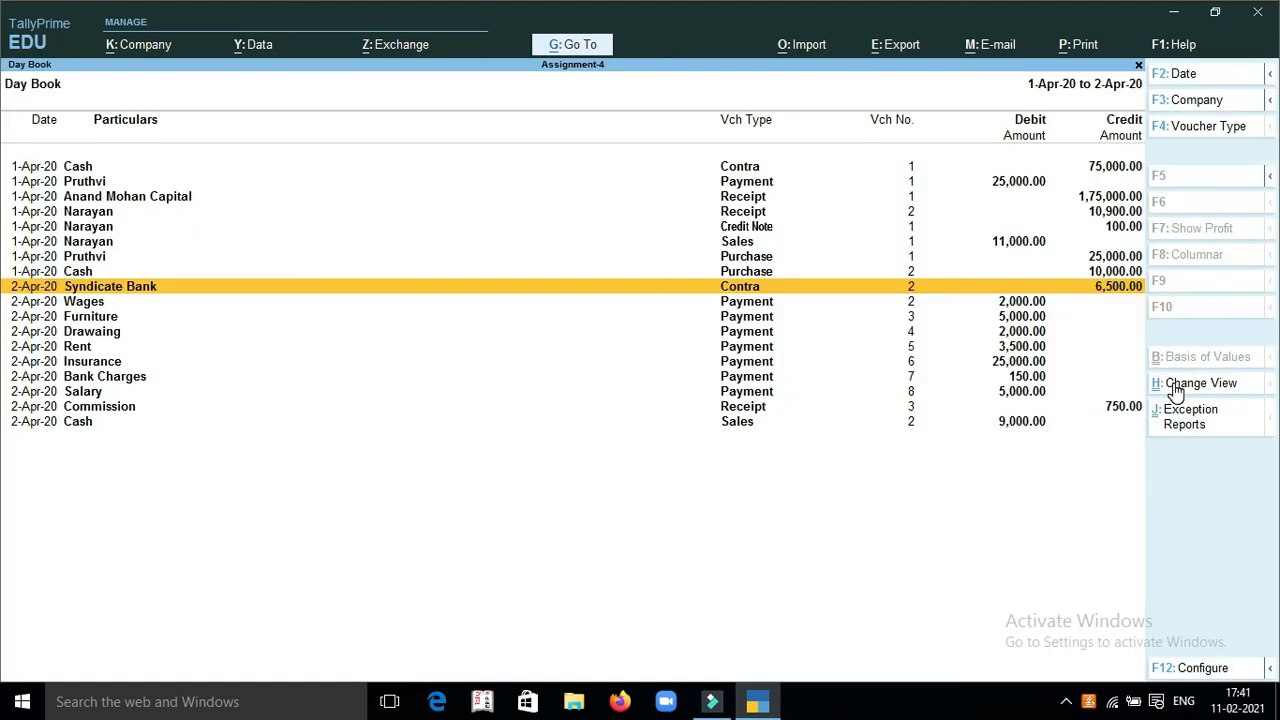
key("Escape")
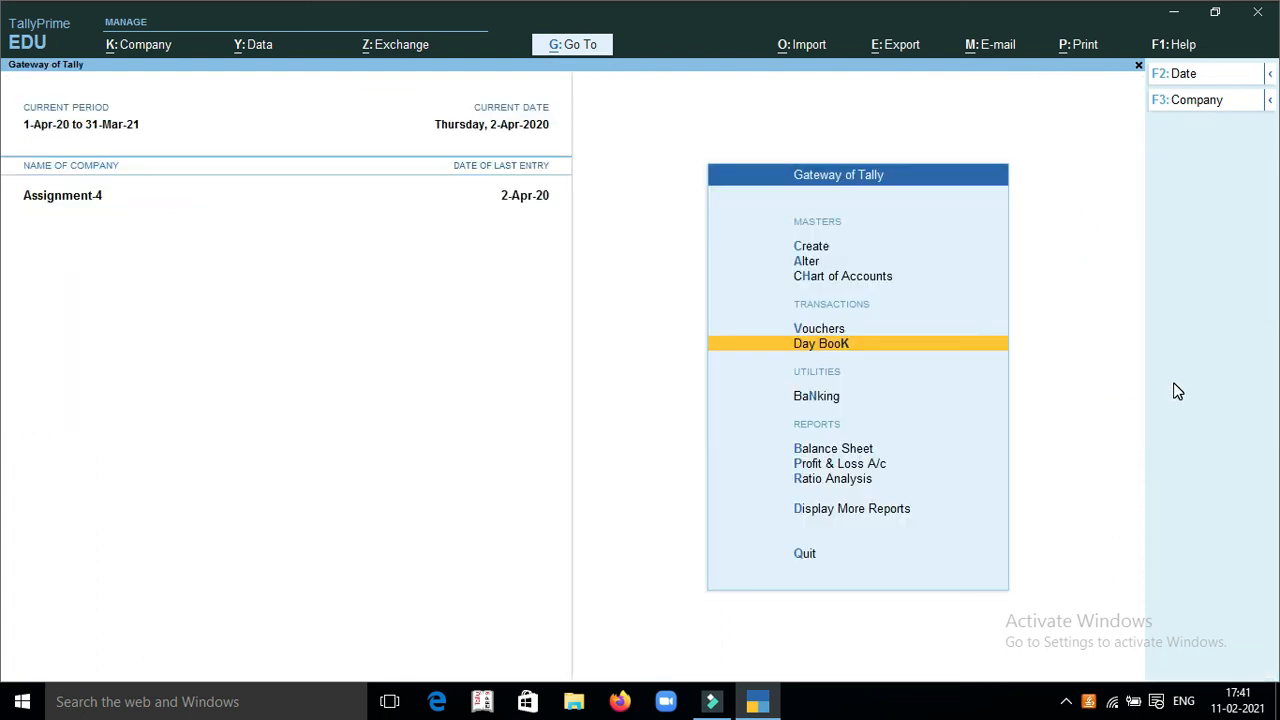
Review the Cash/Bank Book summary in the Account Books for the cash and bank closing balances, and leave it
key("Down")
key("Down")
key("d")
key("Down")
key("Down")
key("Down")
key("Down")
key("Return")
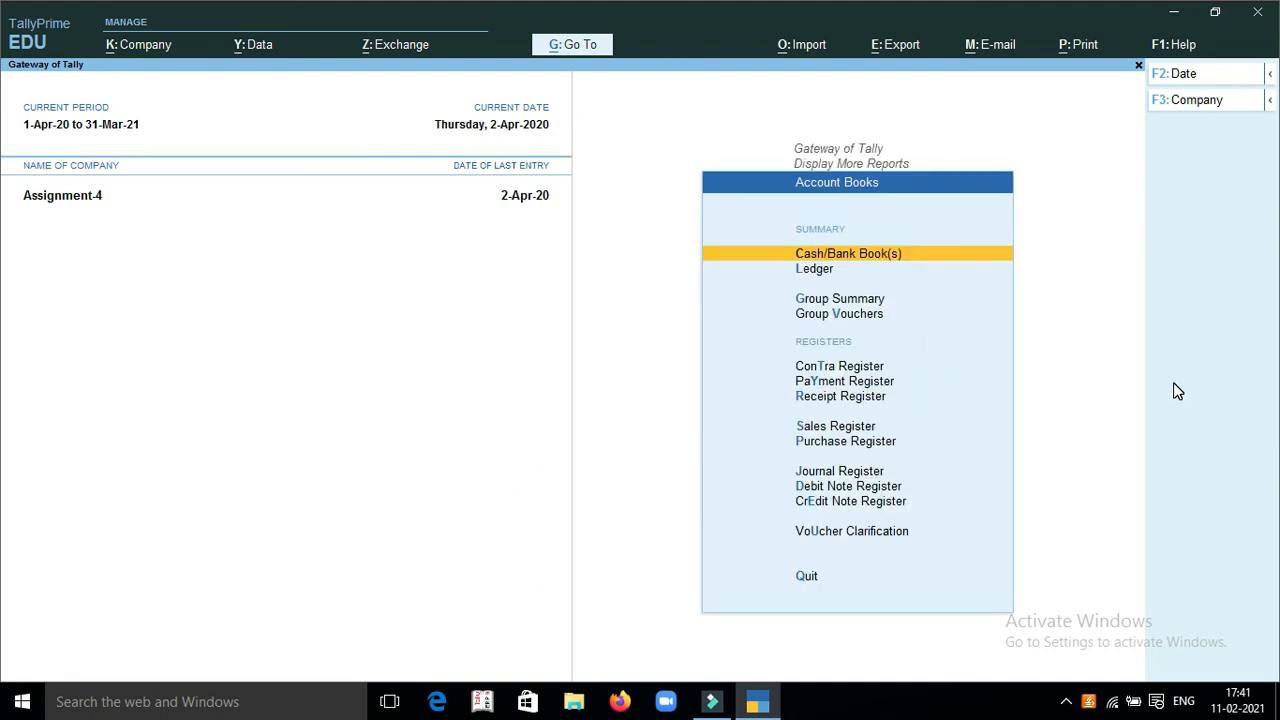
key("Return")
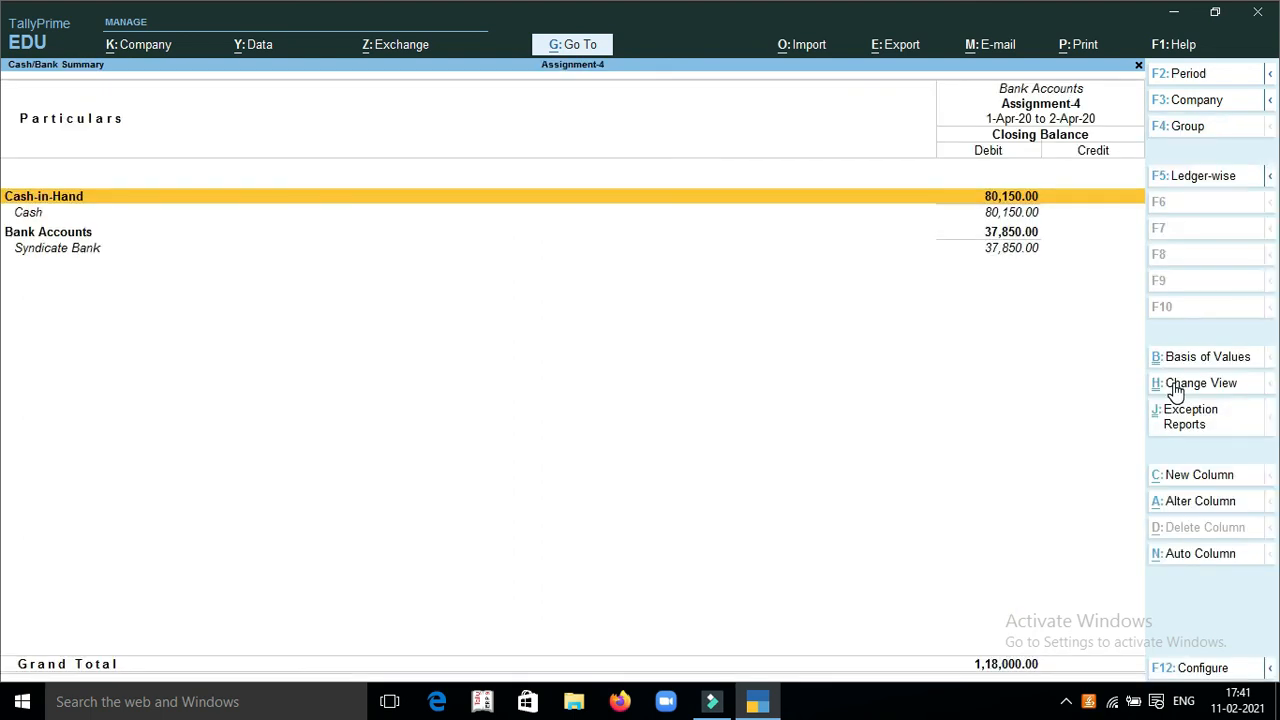
key("Down")
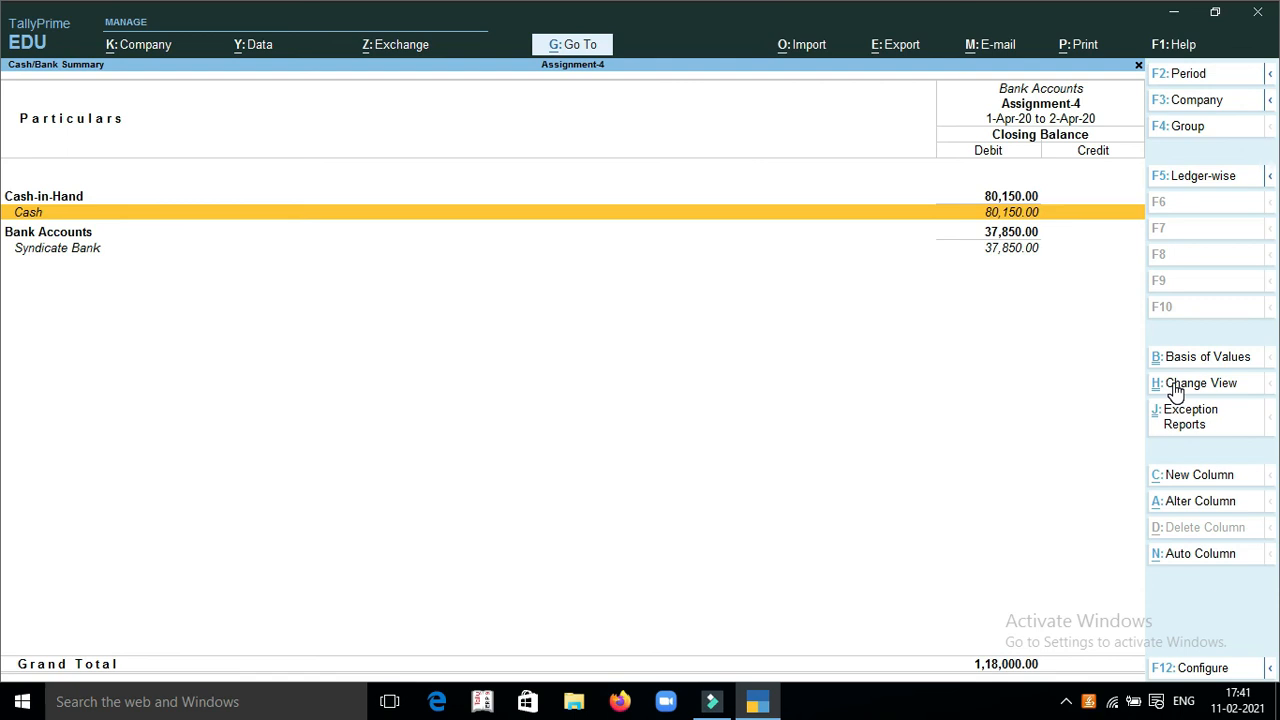
key("Escape")
key("Escape")
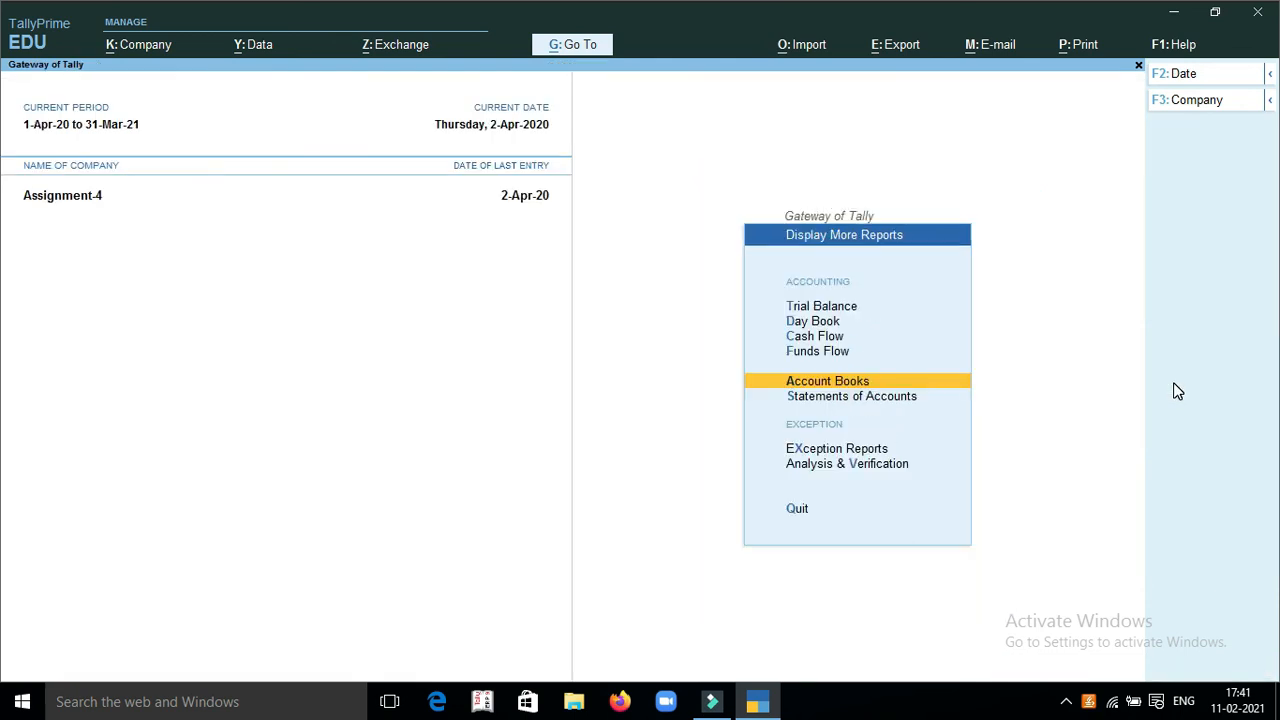
Examine the Trial Balance in detailed and ledger-wise form, and return to the Gateway of Tally
key("Up")
key("Up")
key("Up")
key("Up")
key("Return")
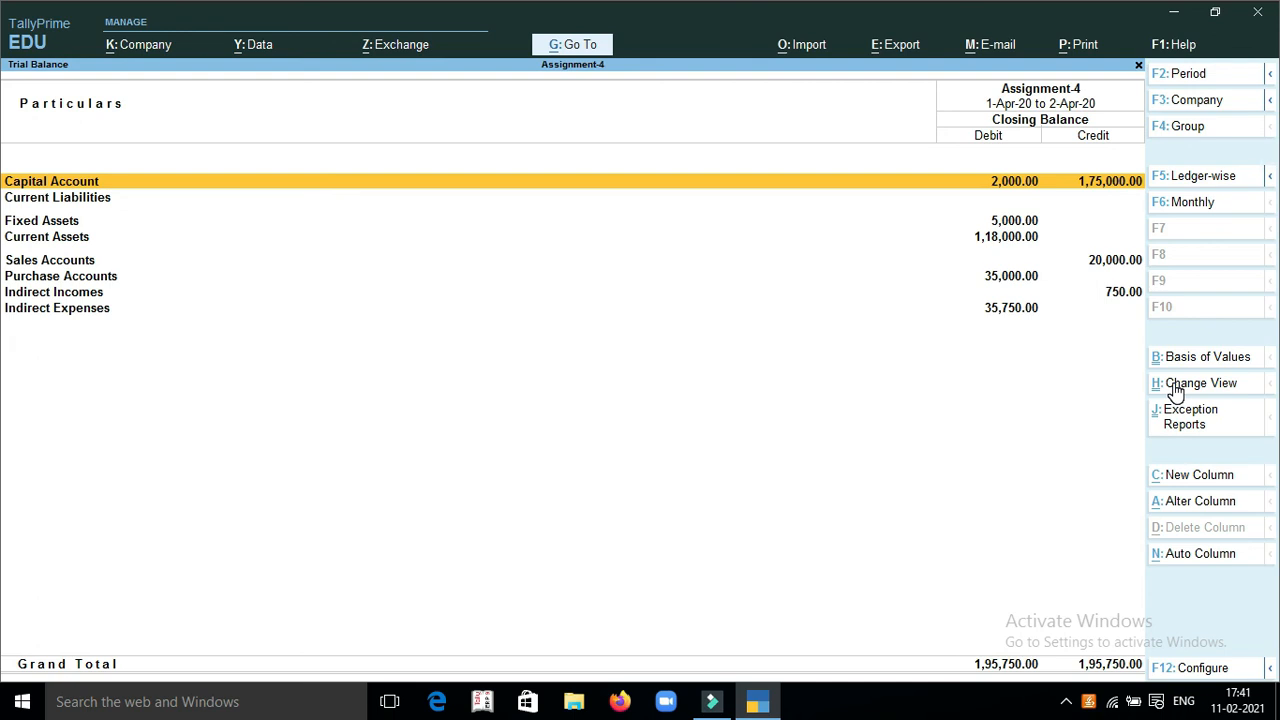
key("alt+F5")
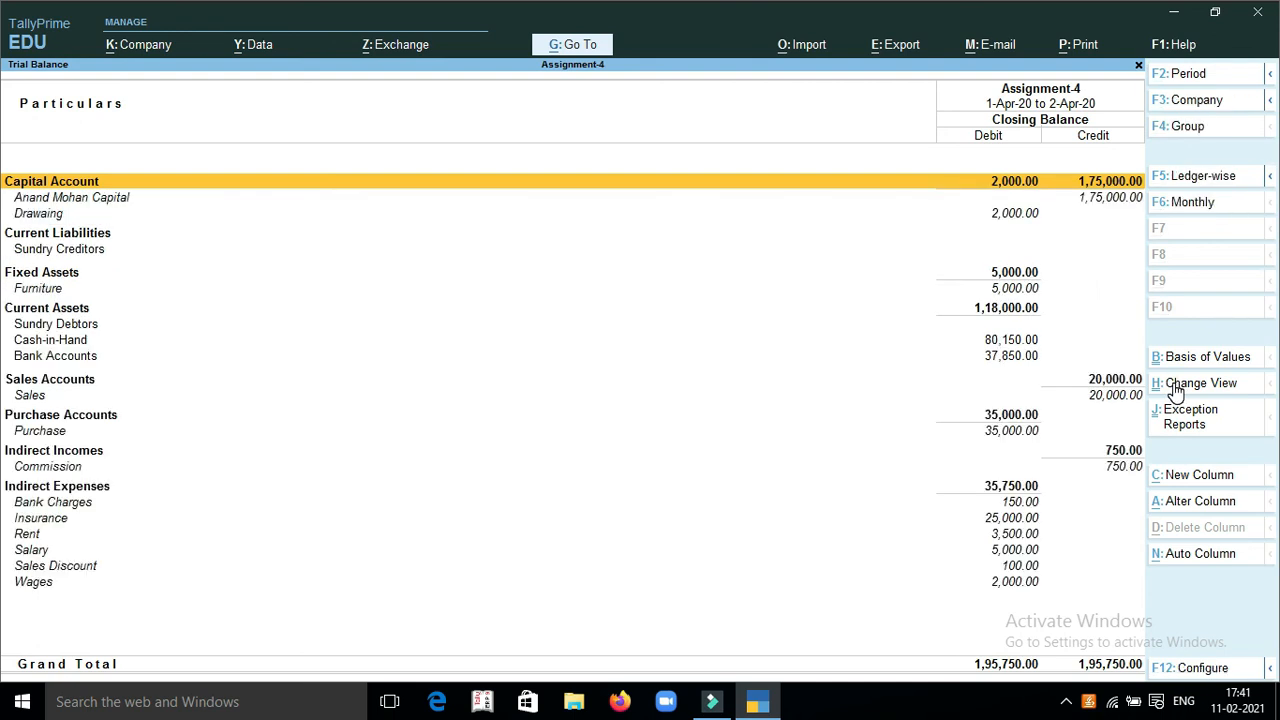
left_click(1196, 189)
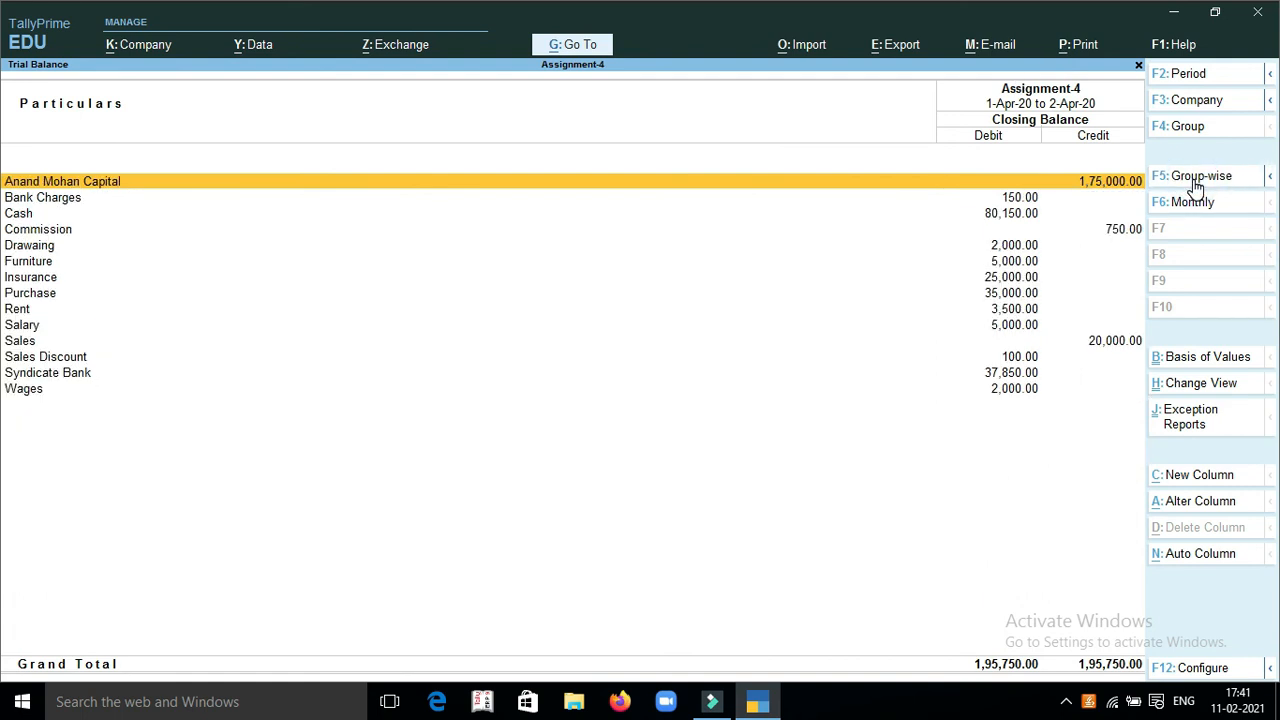
key("Escape")
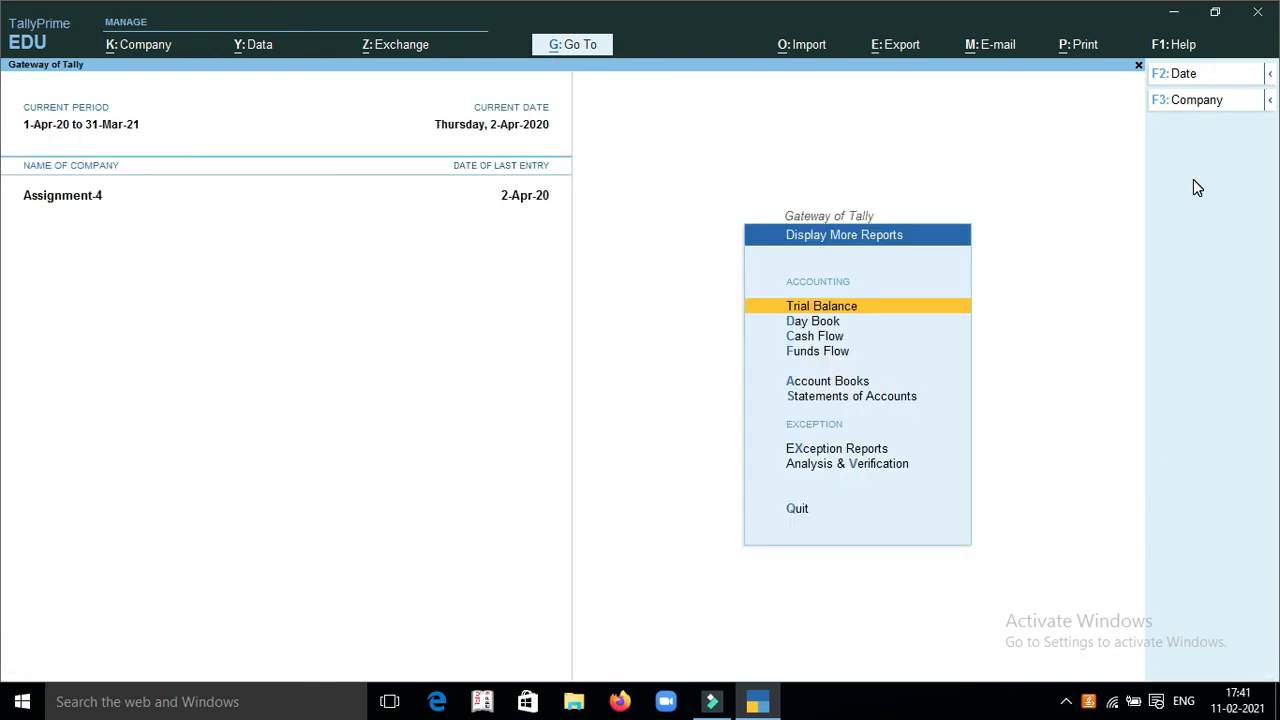
key("Escape")
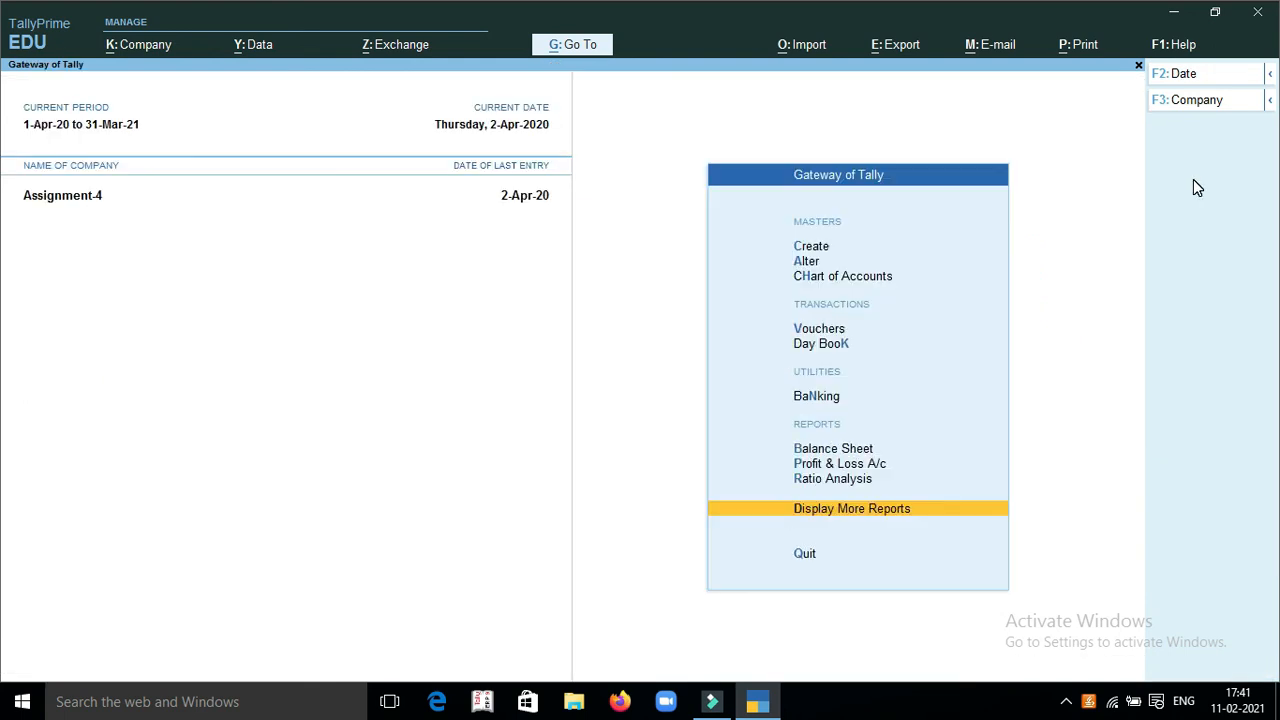
Examine the Profit & Loss A/c in summary and detailed form, and close it
key("p")
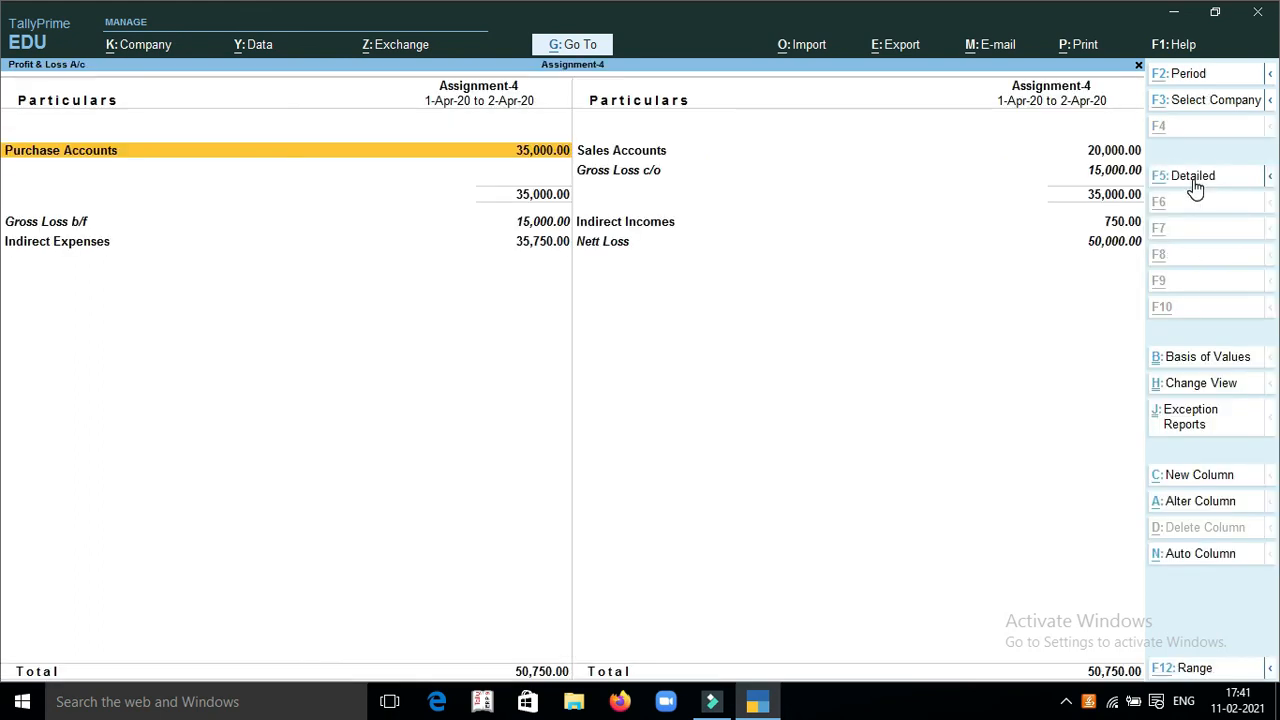
key("alt+F5")
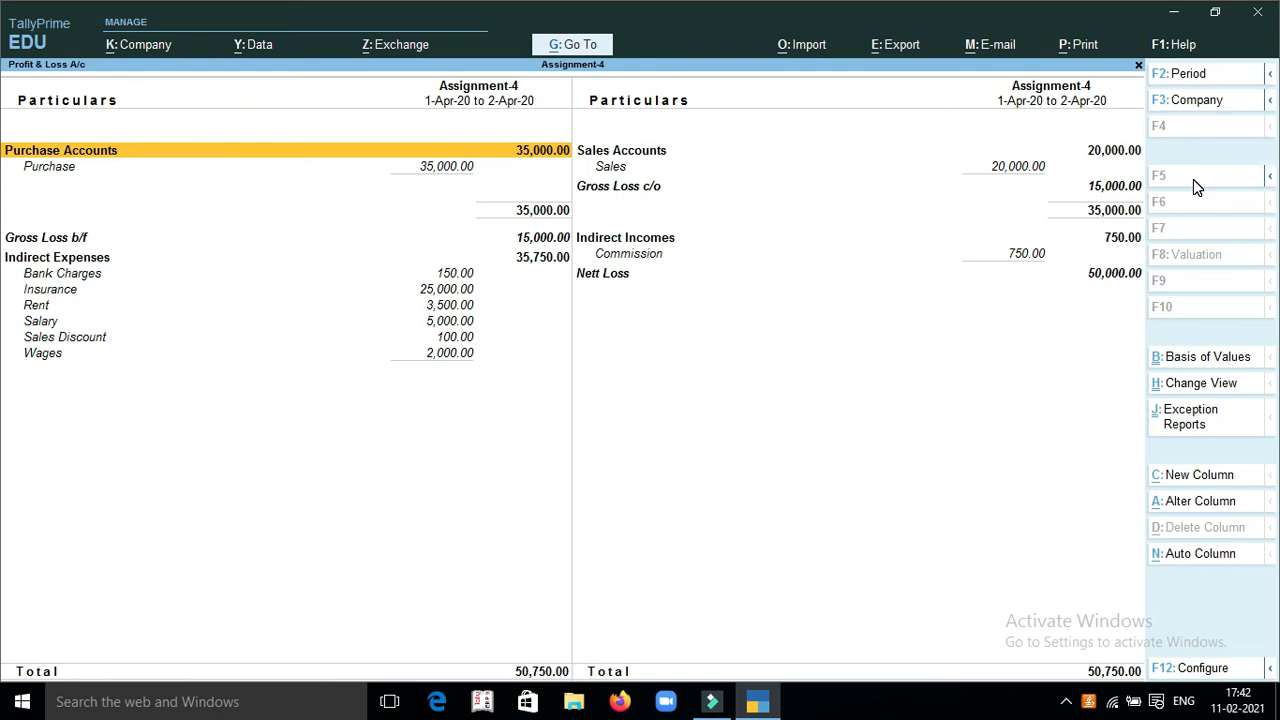
key("Escape")
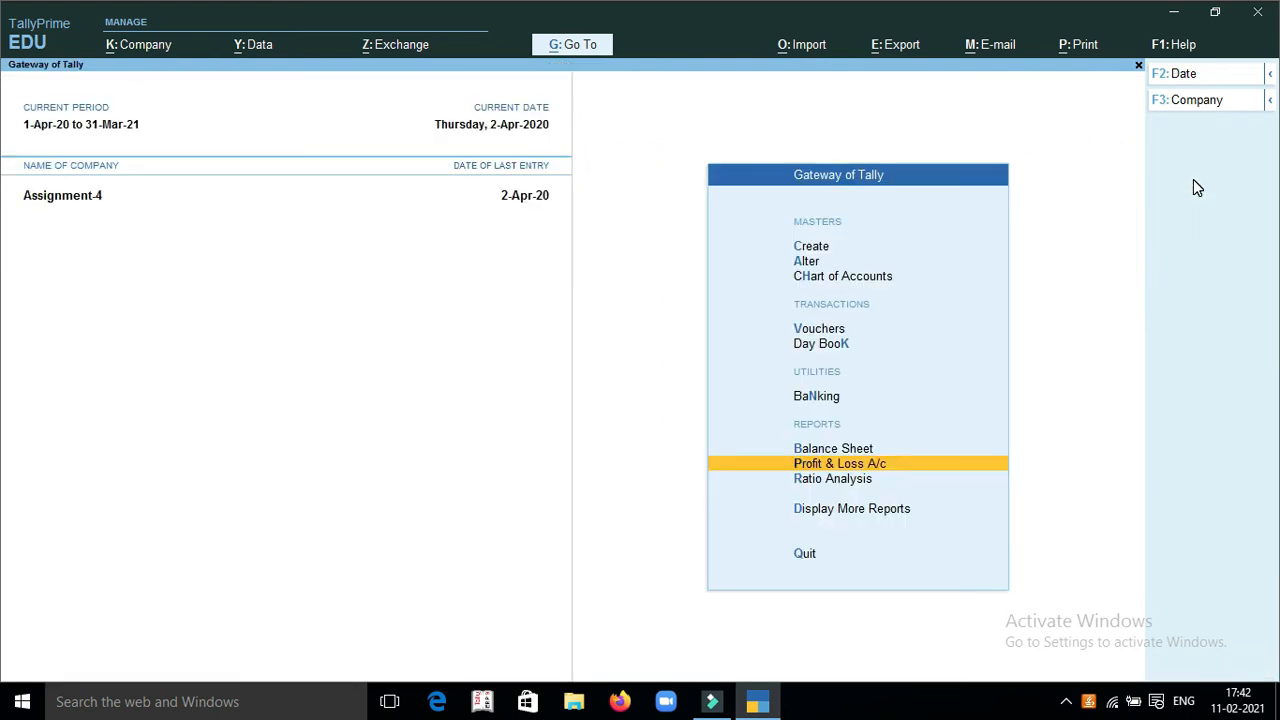
Bring up the Account Books reports again
key("d")
key("Down")
key("Down")
key("Down")
key("Down")
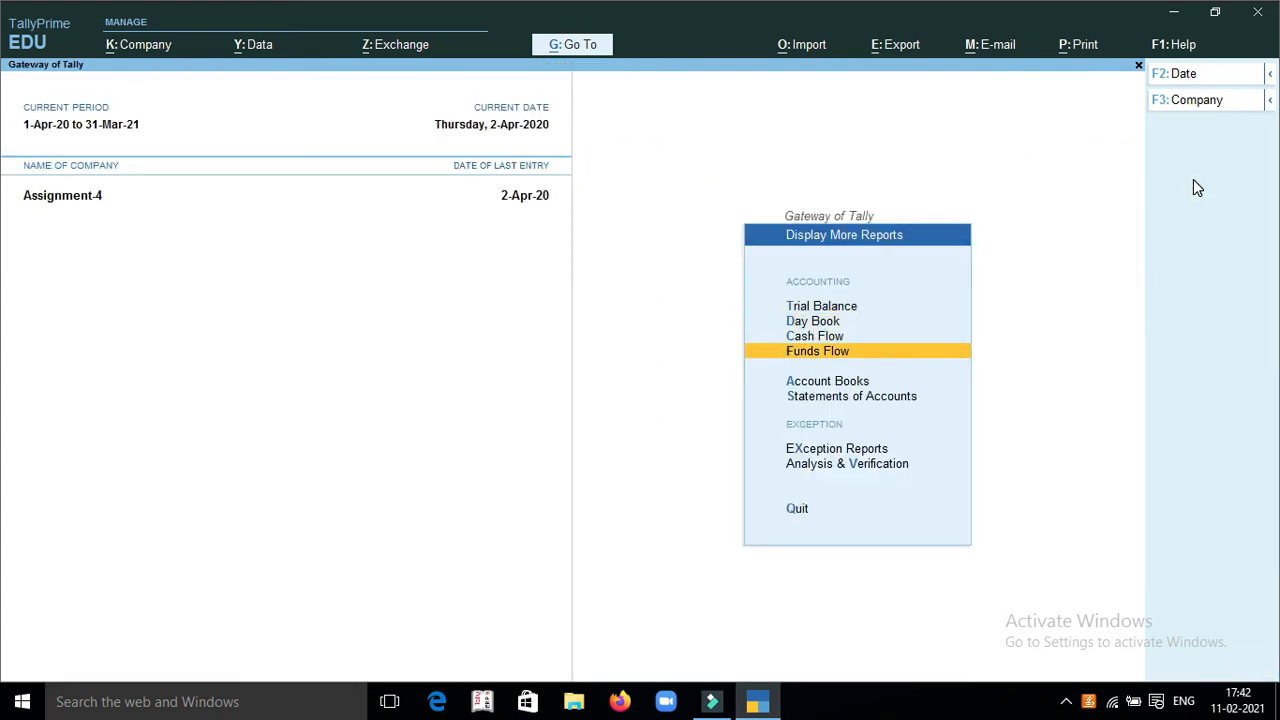
key("Return")
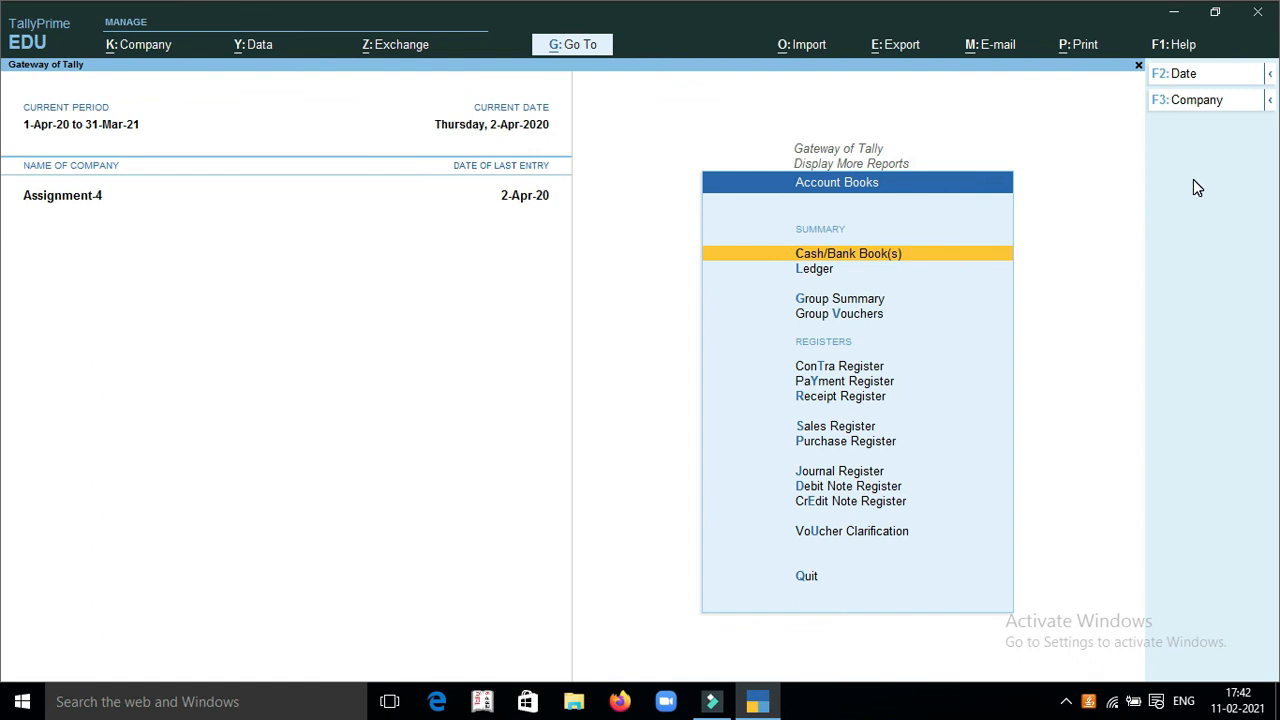